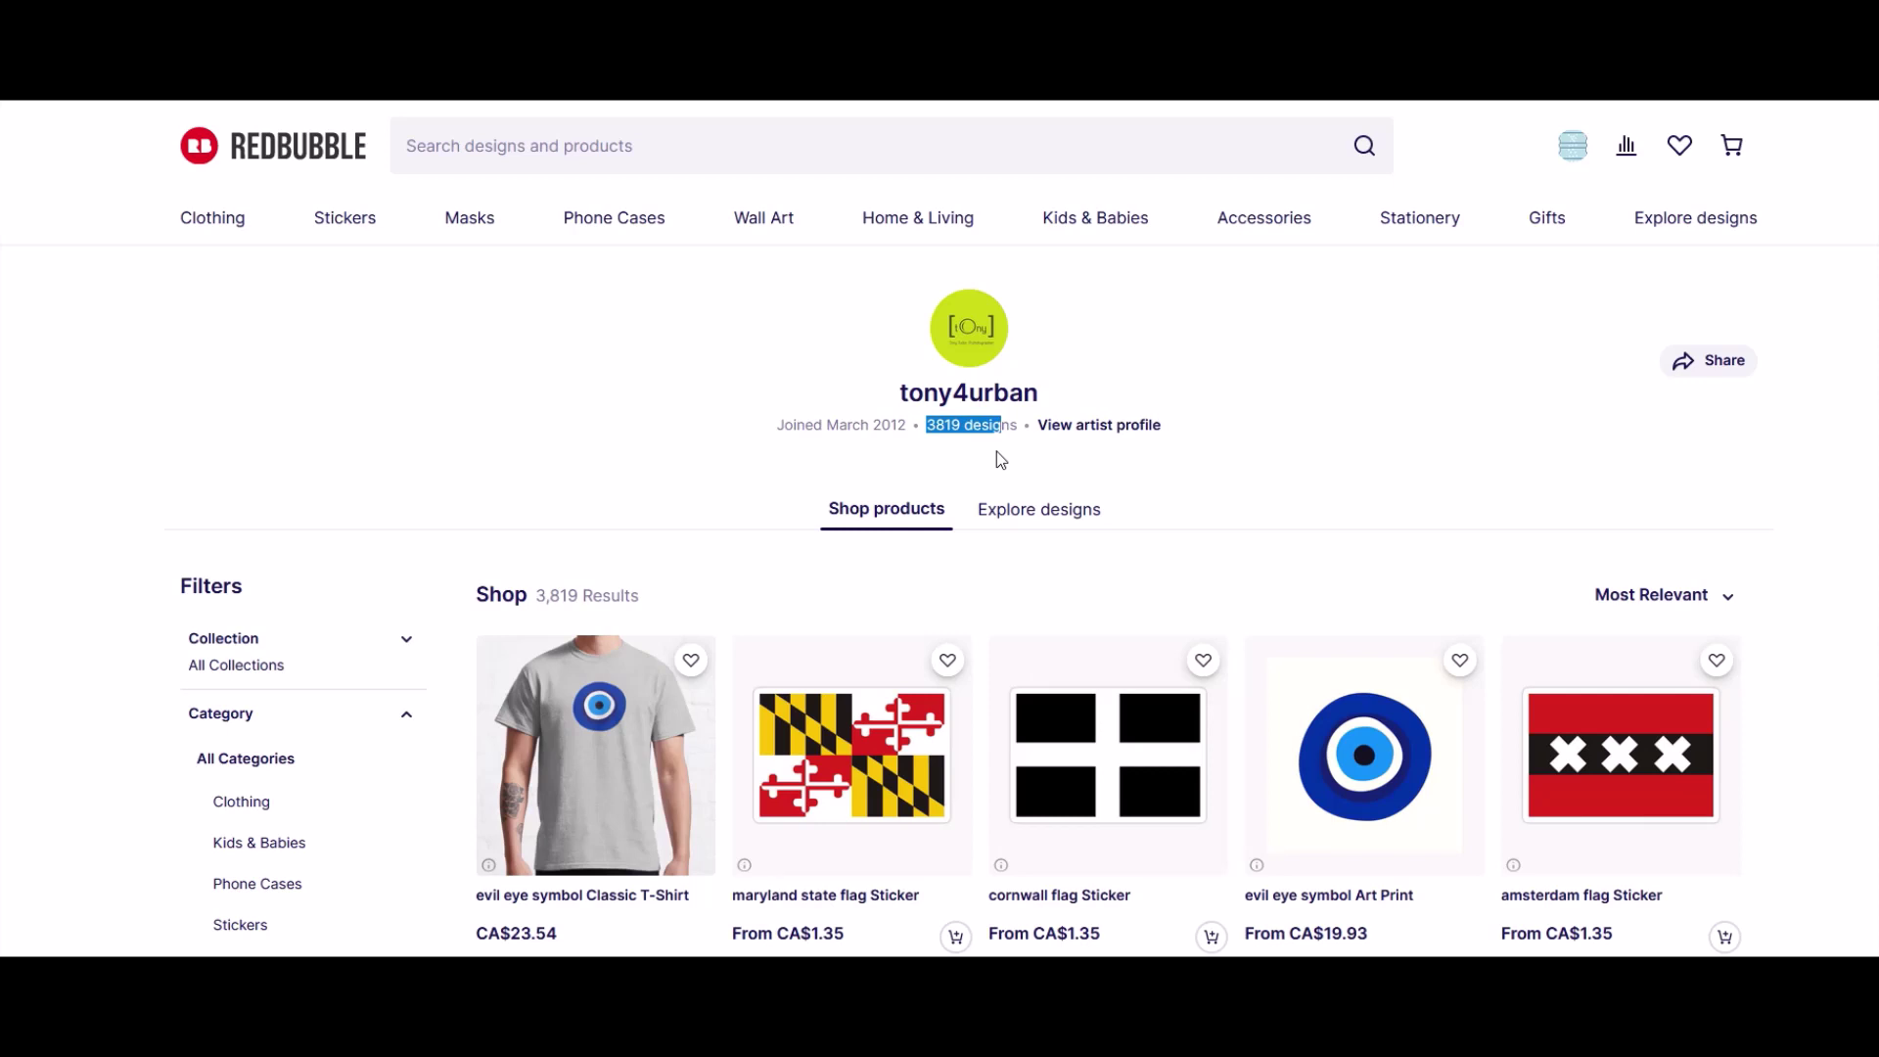
# - Browse the flag and symbol designs in the artist's Redbubble shop to examine how the products repeat one format
pyautogui.click(997, 450)
pyautogui.scroll(-5, 832, 514)
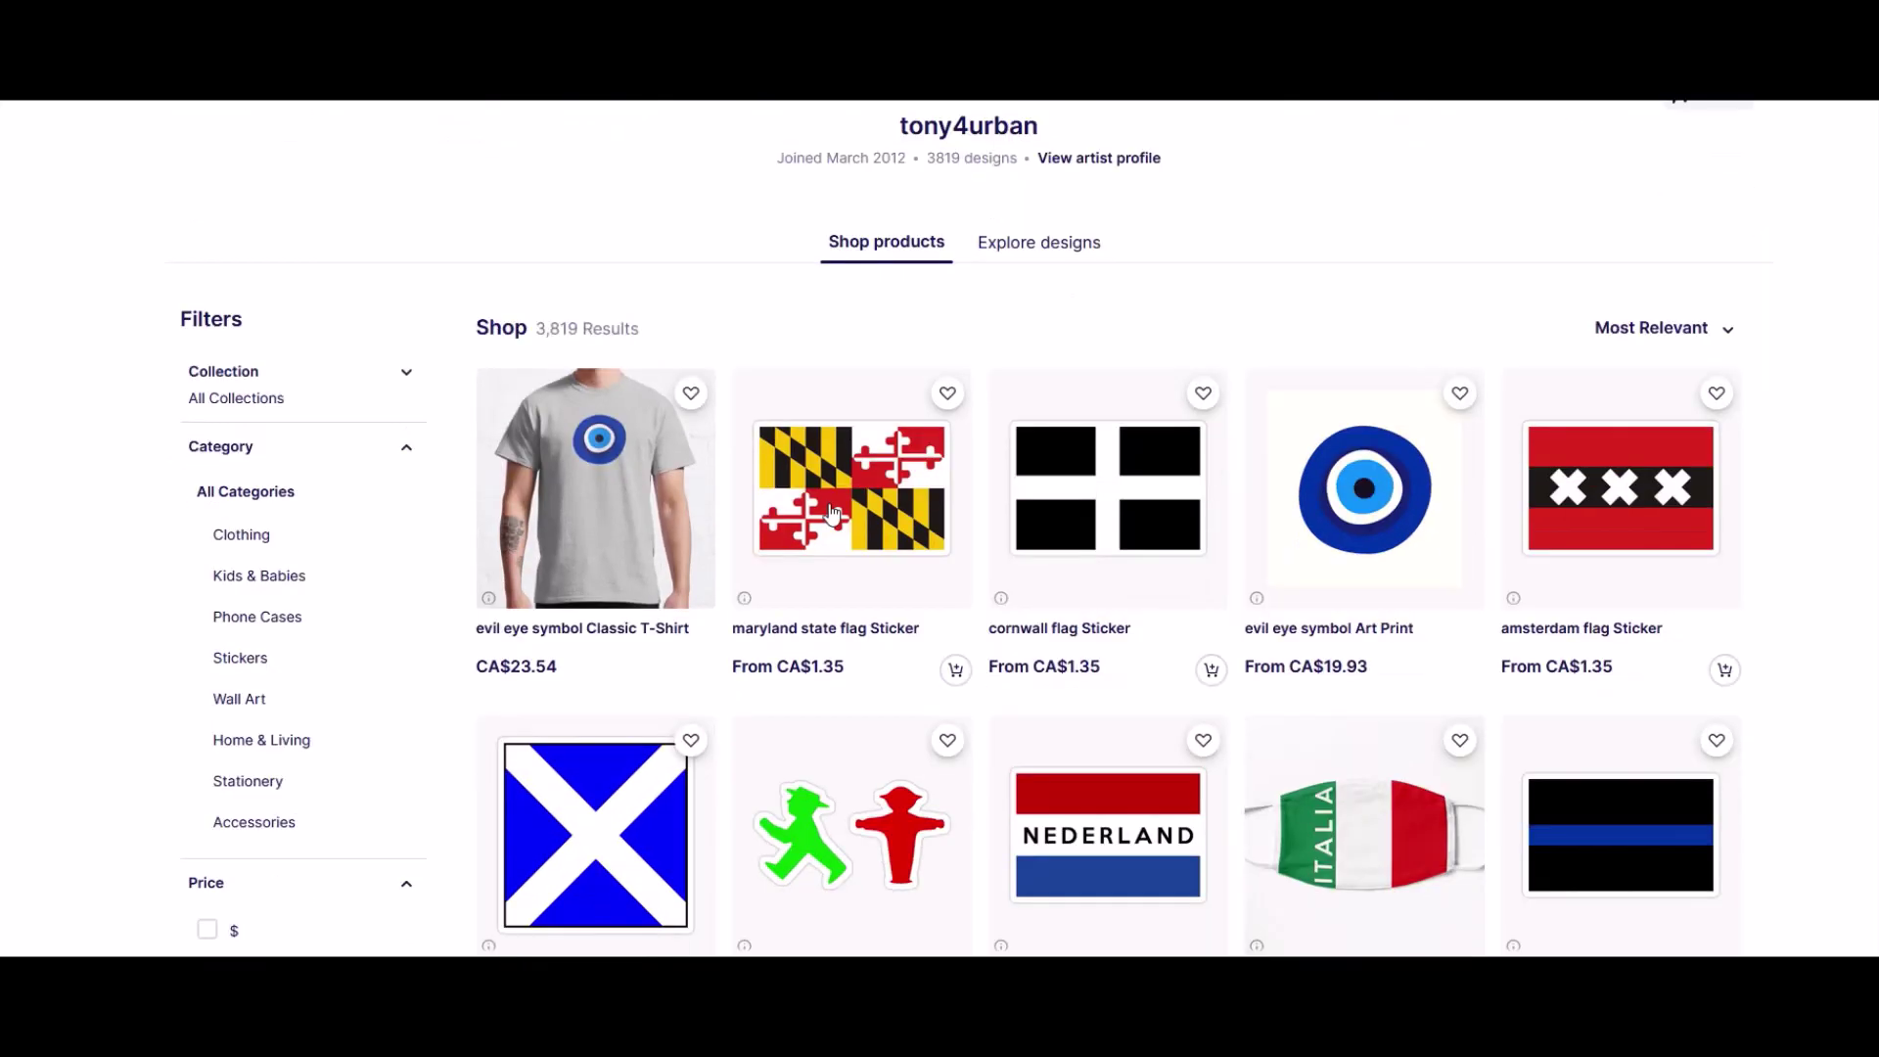
pyautogui.scroll(-6, 832, 514)
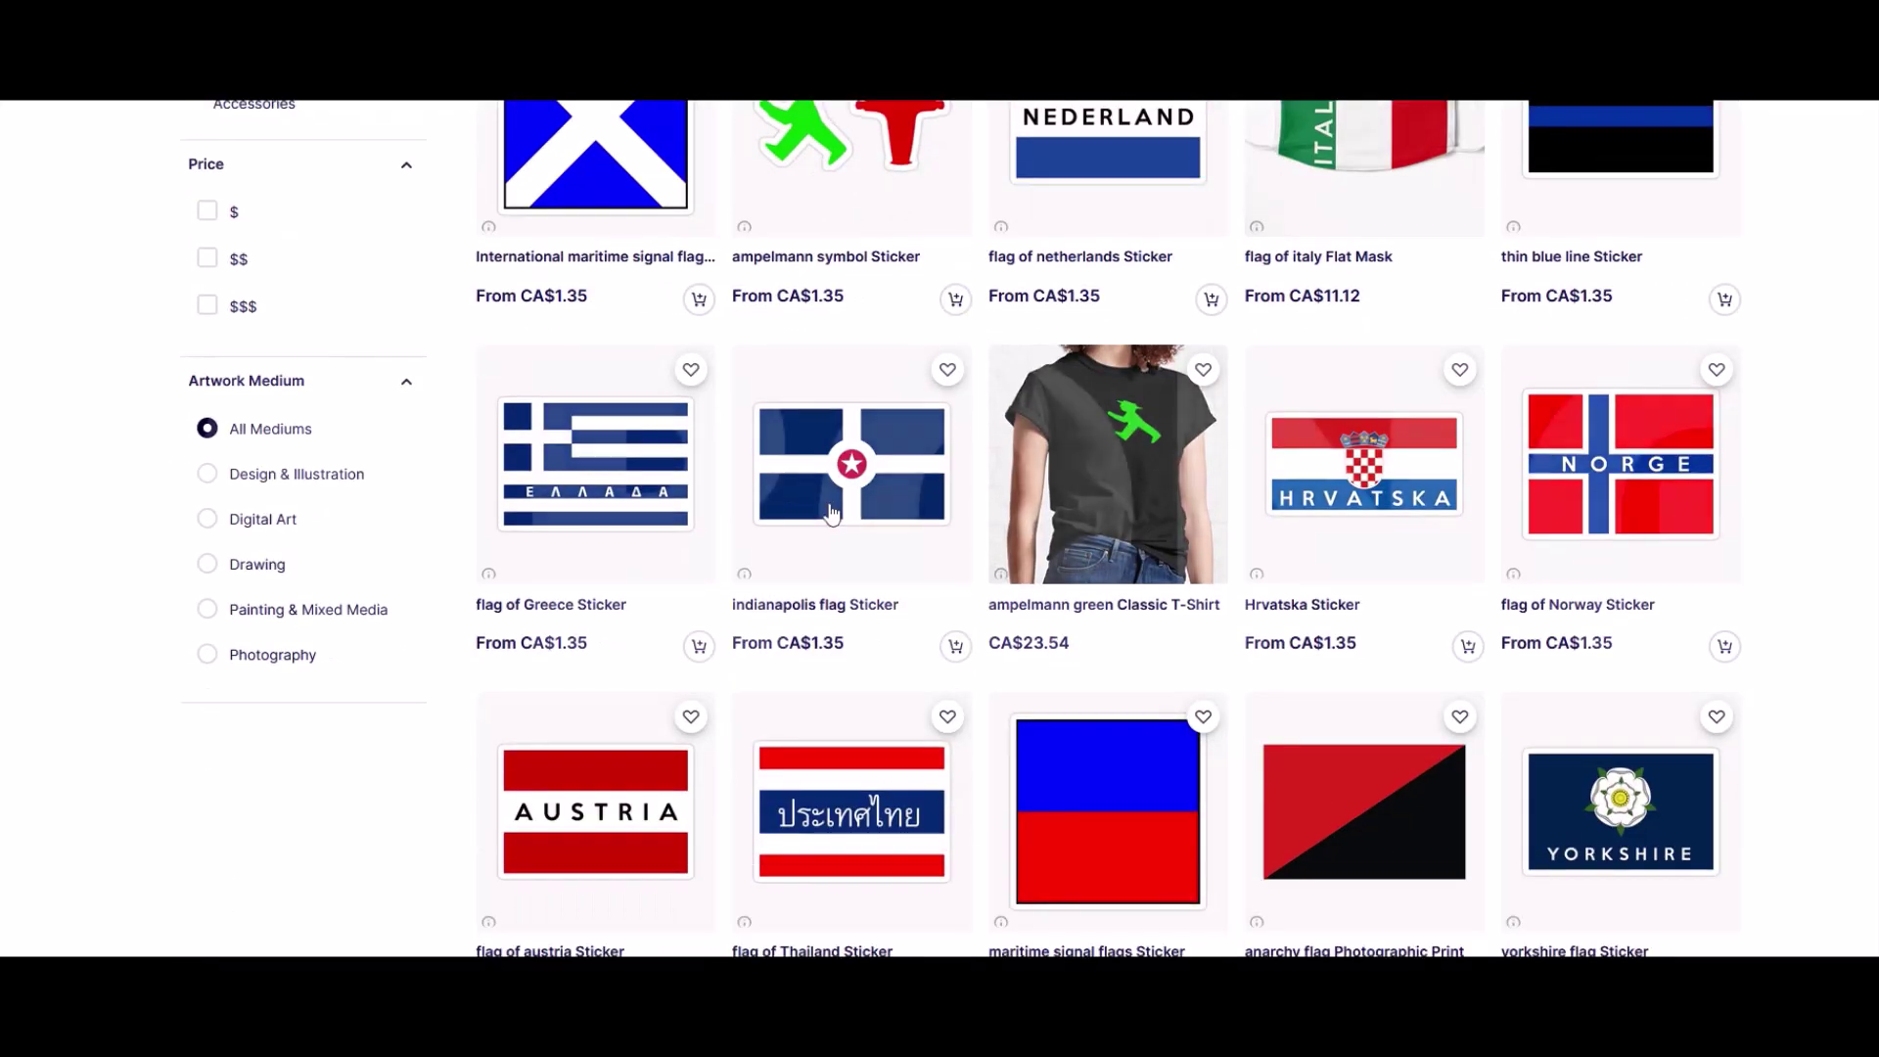
pyautogui.scroll(-3, 442, 590)
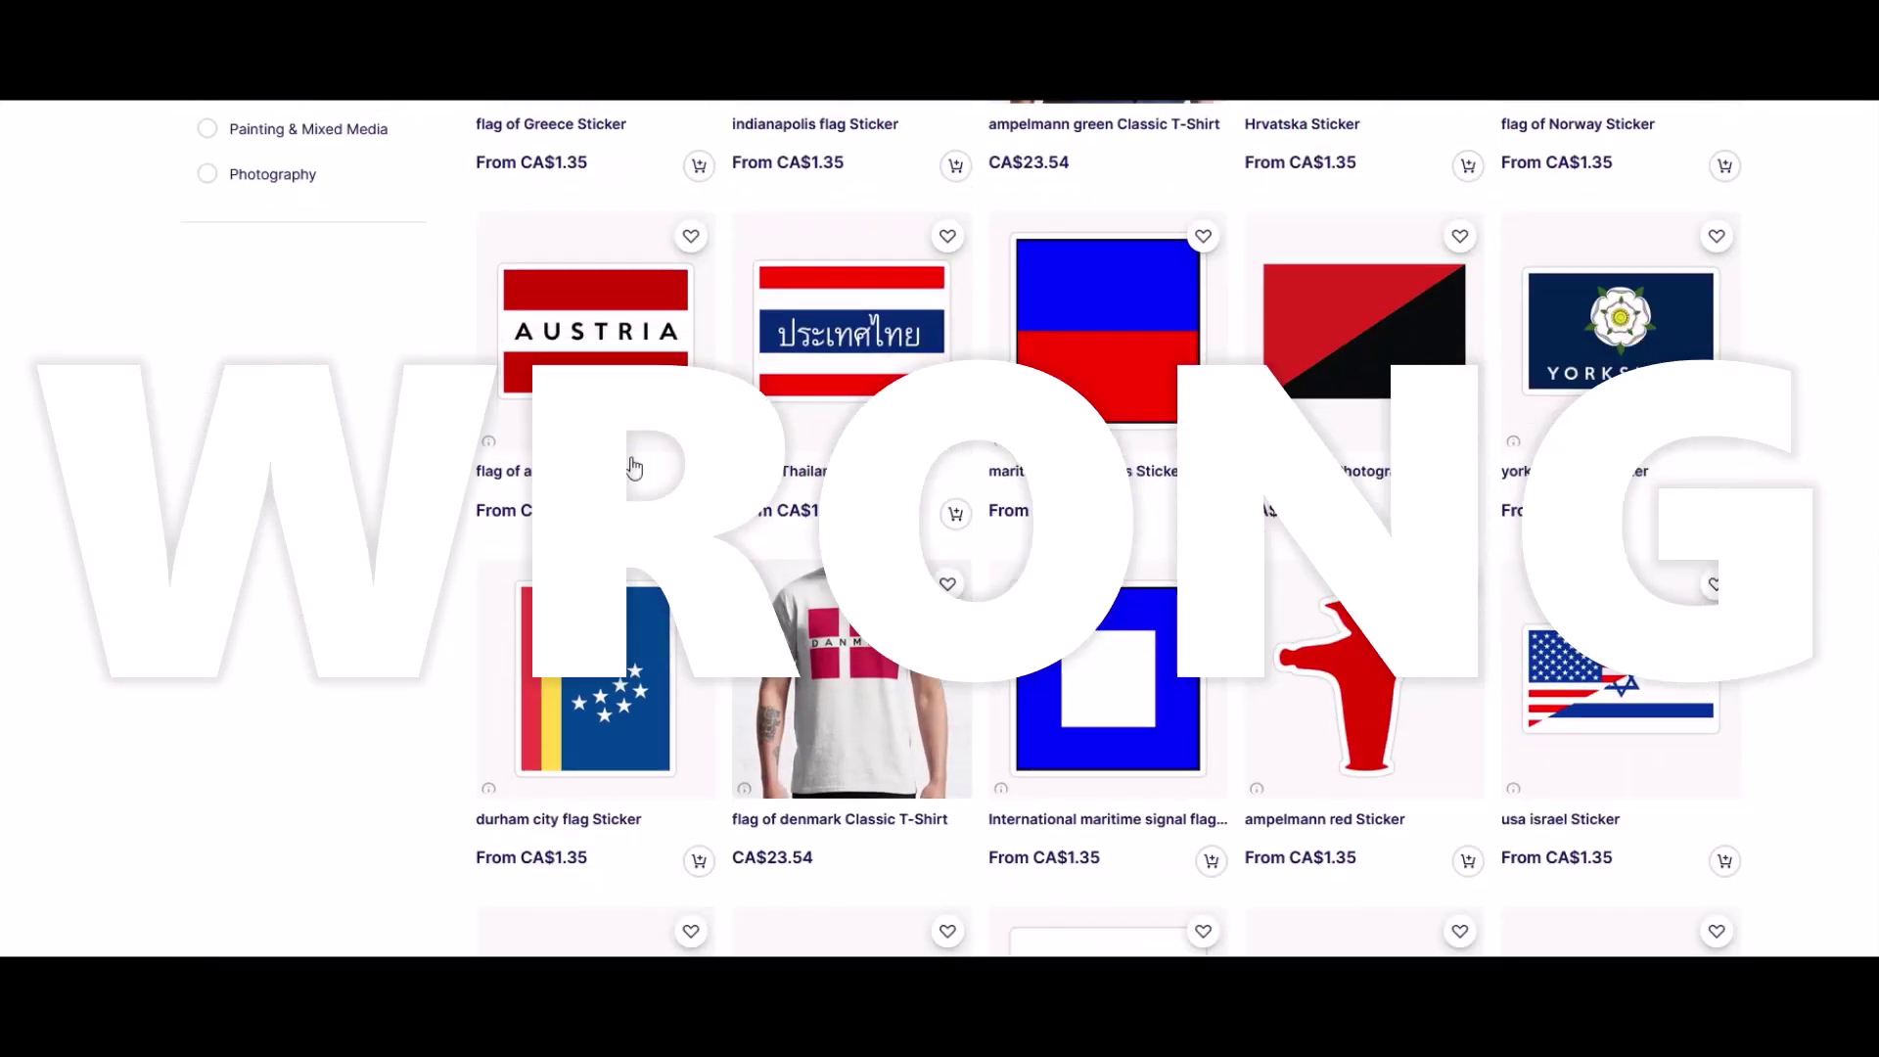
pyautogui.scroll(-4, 649, 450)
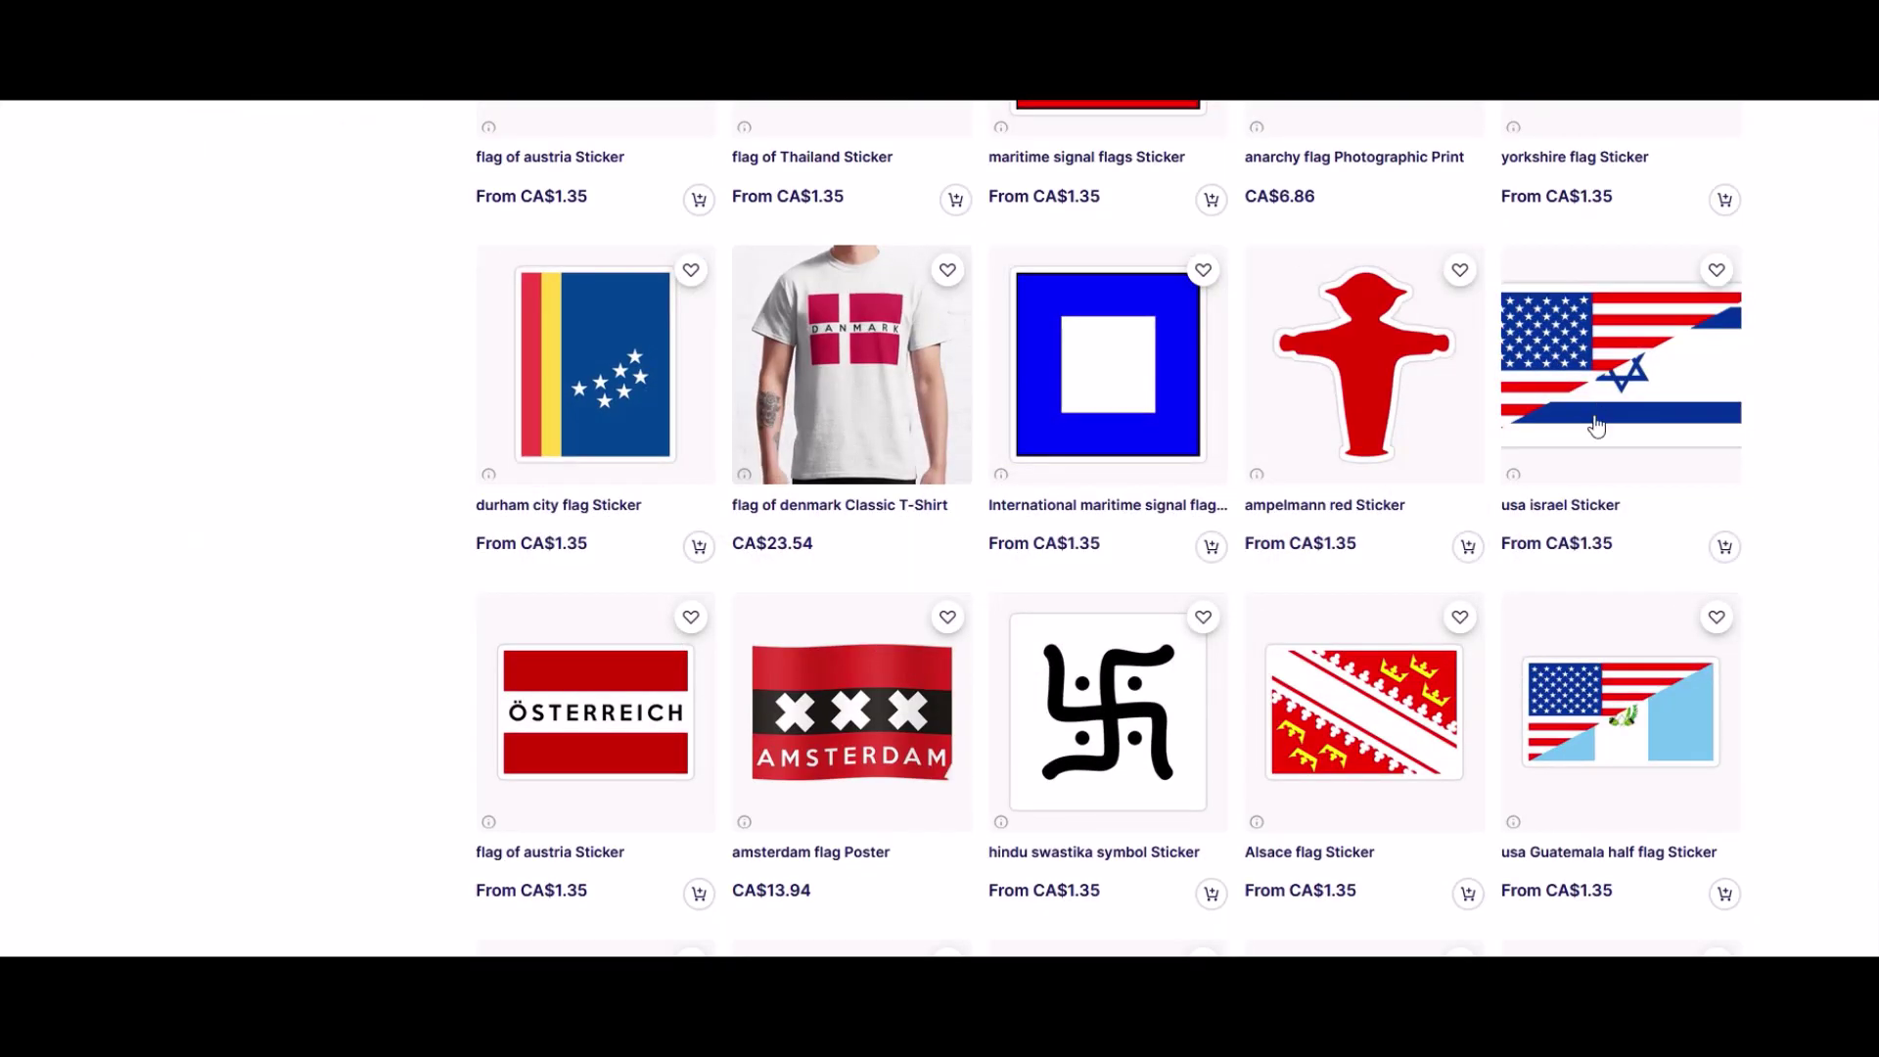
pyautogui.scroll(-3, 966, 515)
pyautogui.scroll(-3, 966, 516)
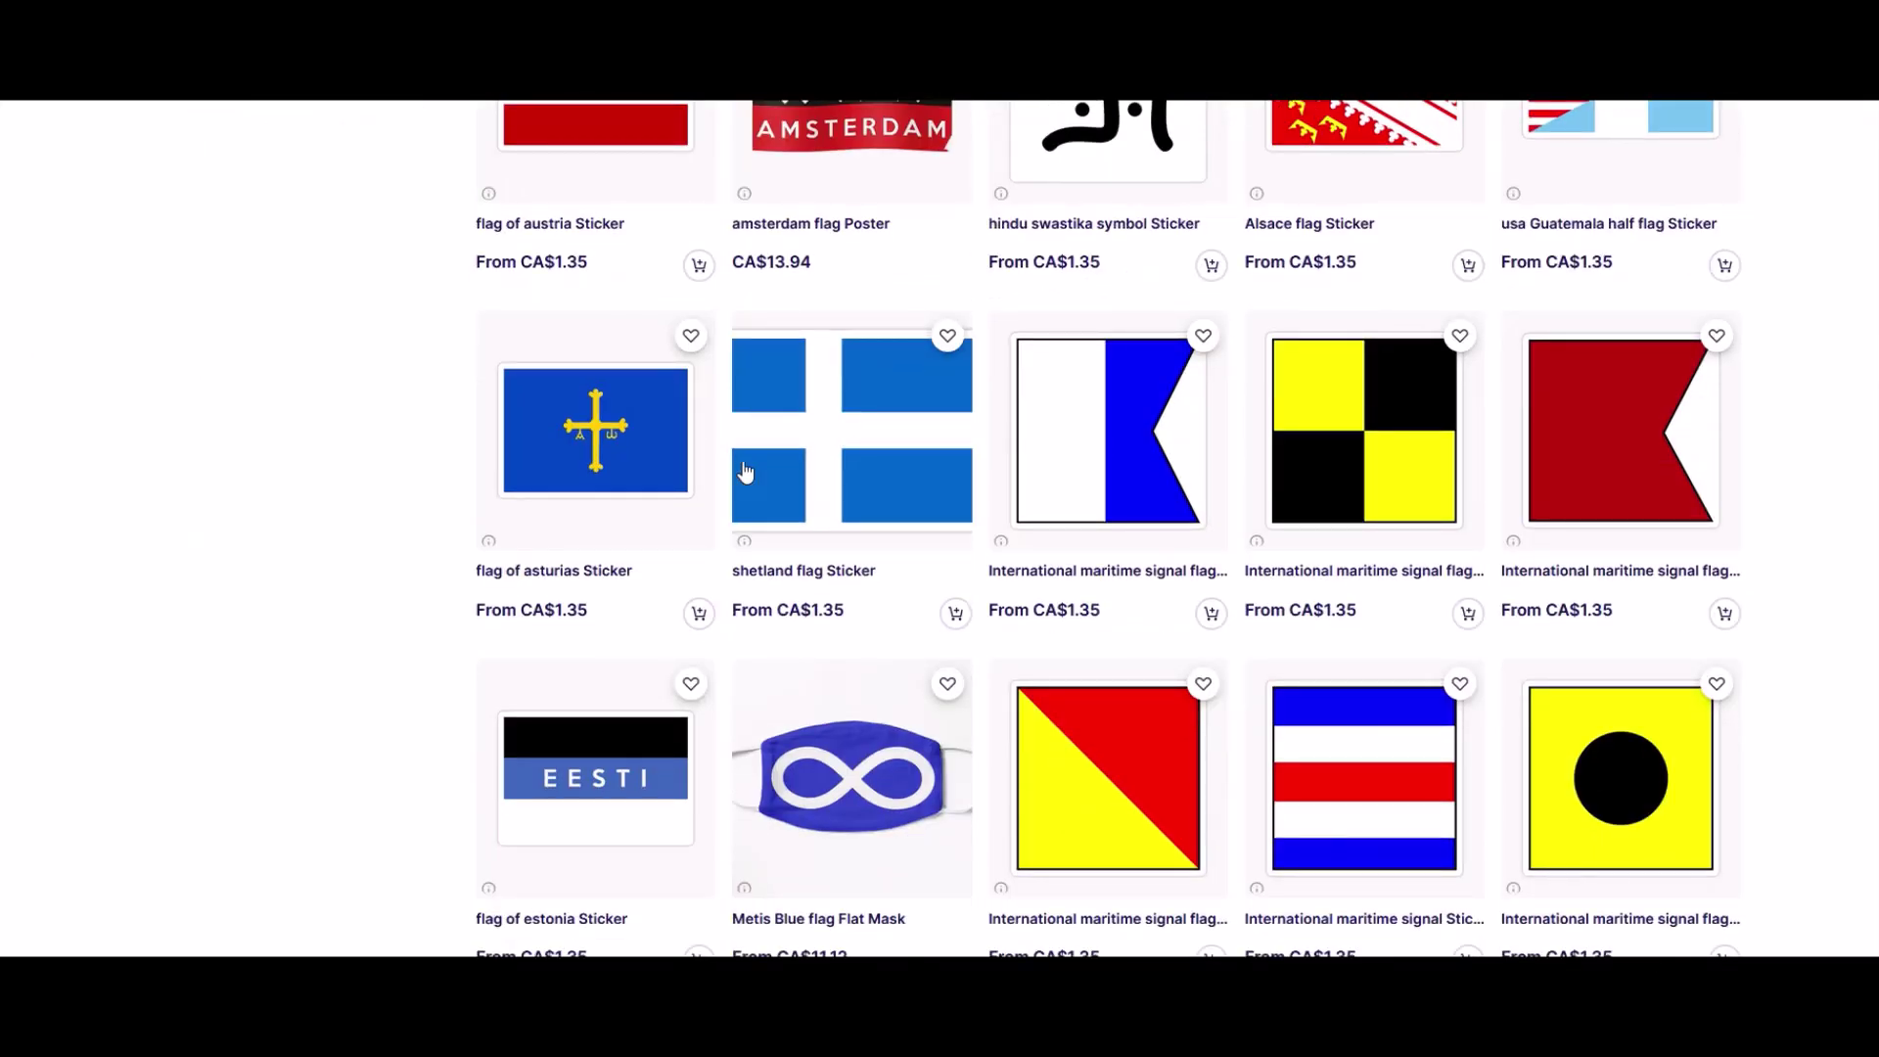
pyautogui.scroll(-2, 1357, 446)
pyautogui.scroll(-5, 1570, 464)
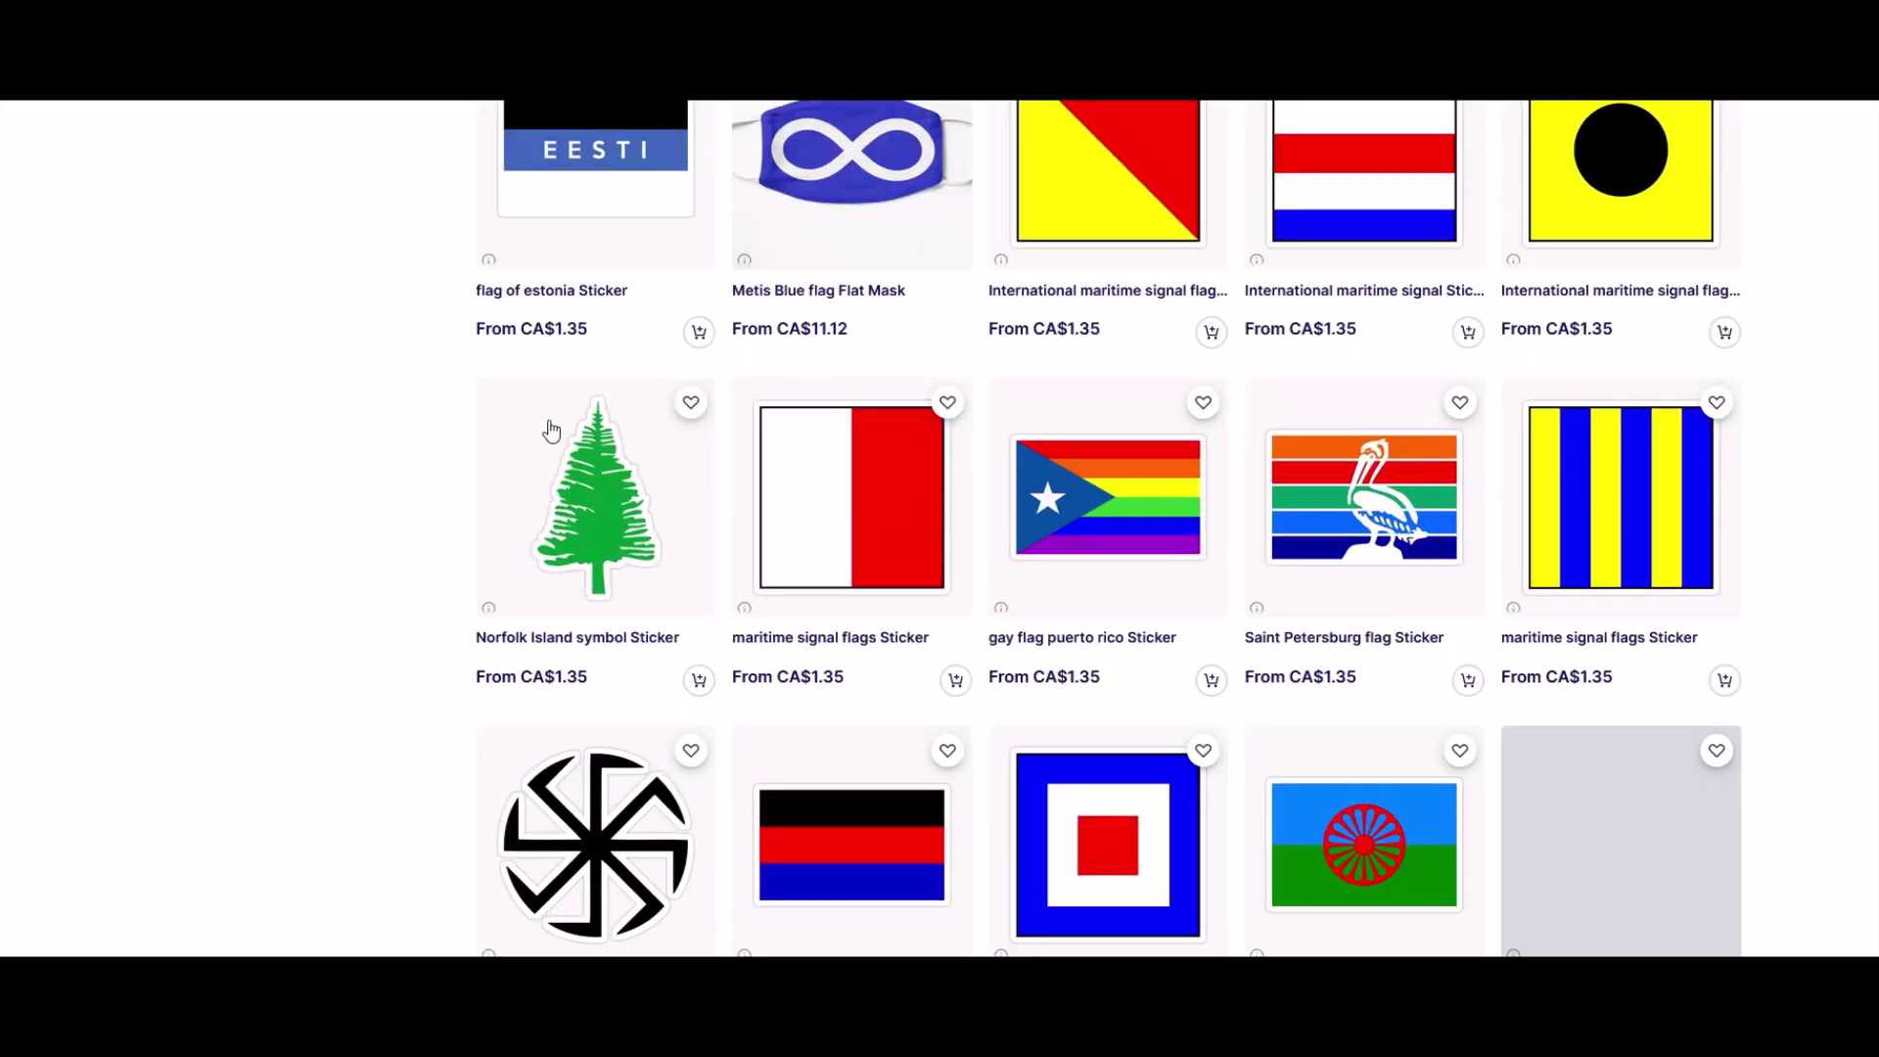
pyautogui.scroll(-3, 802, 394)
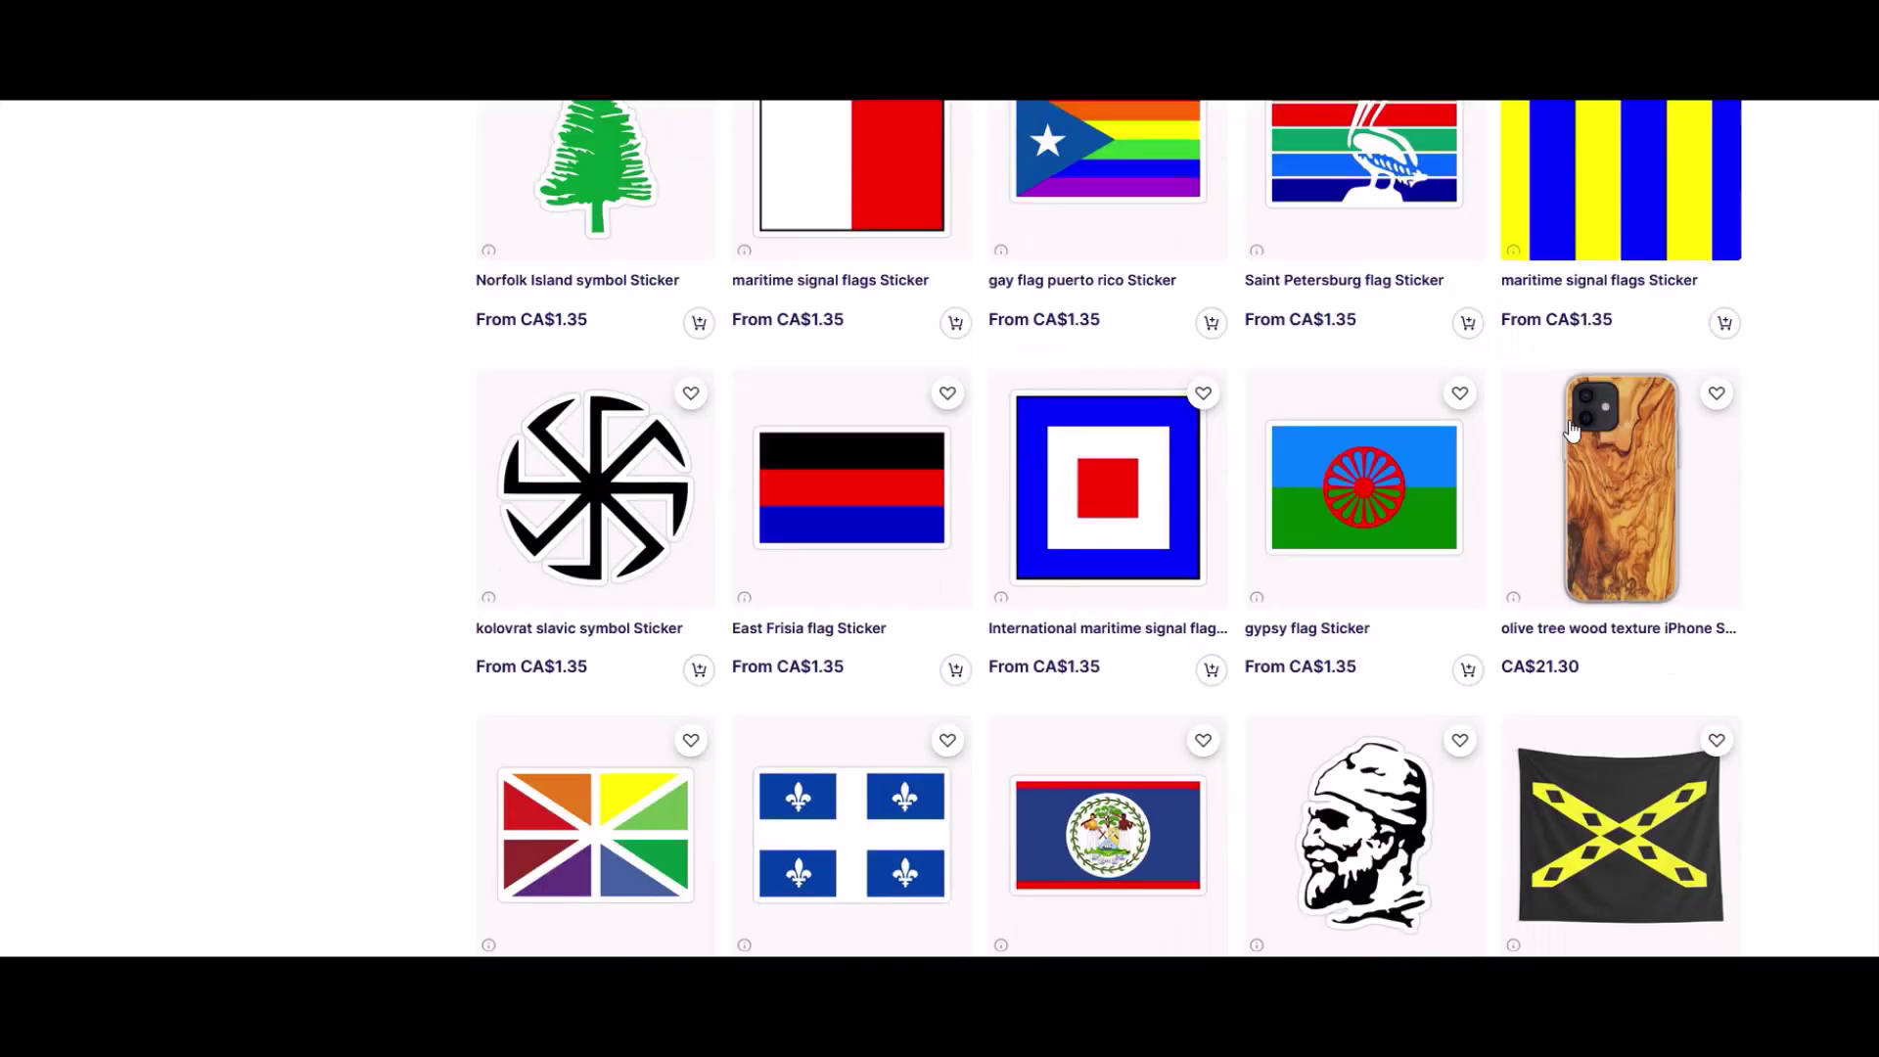
pyautogui.scroll(-3, 1192, 441)
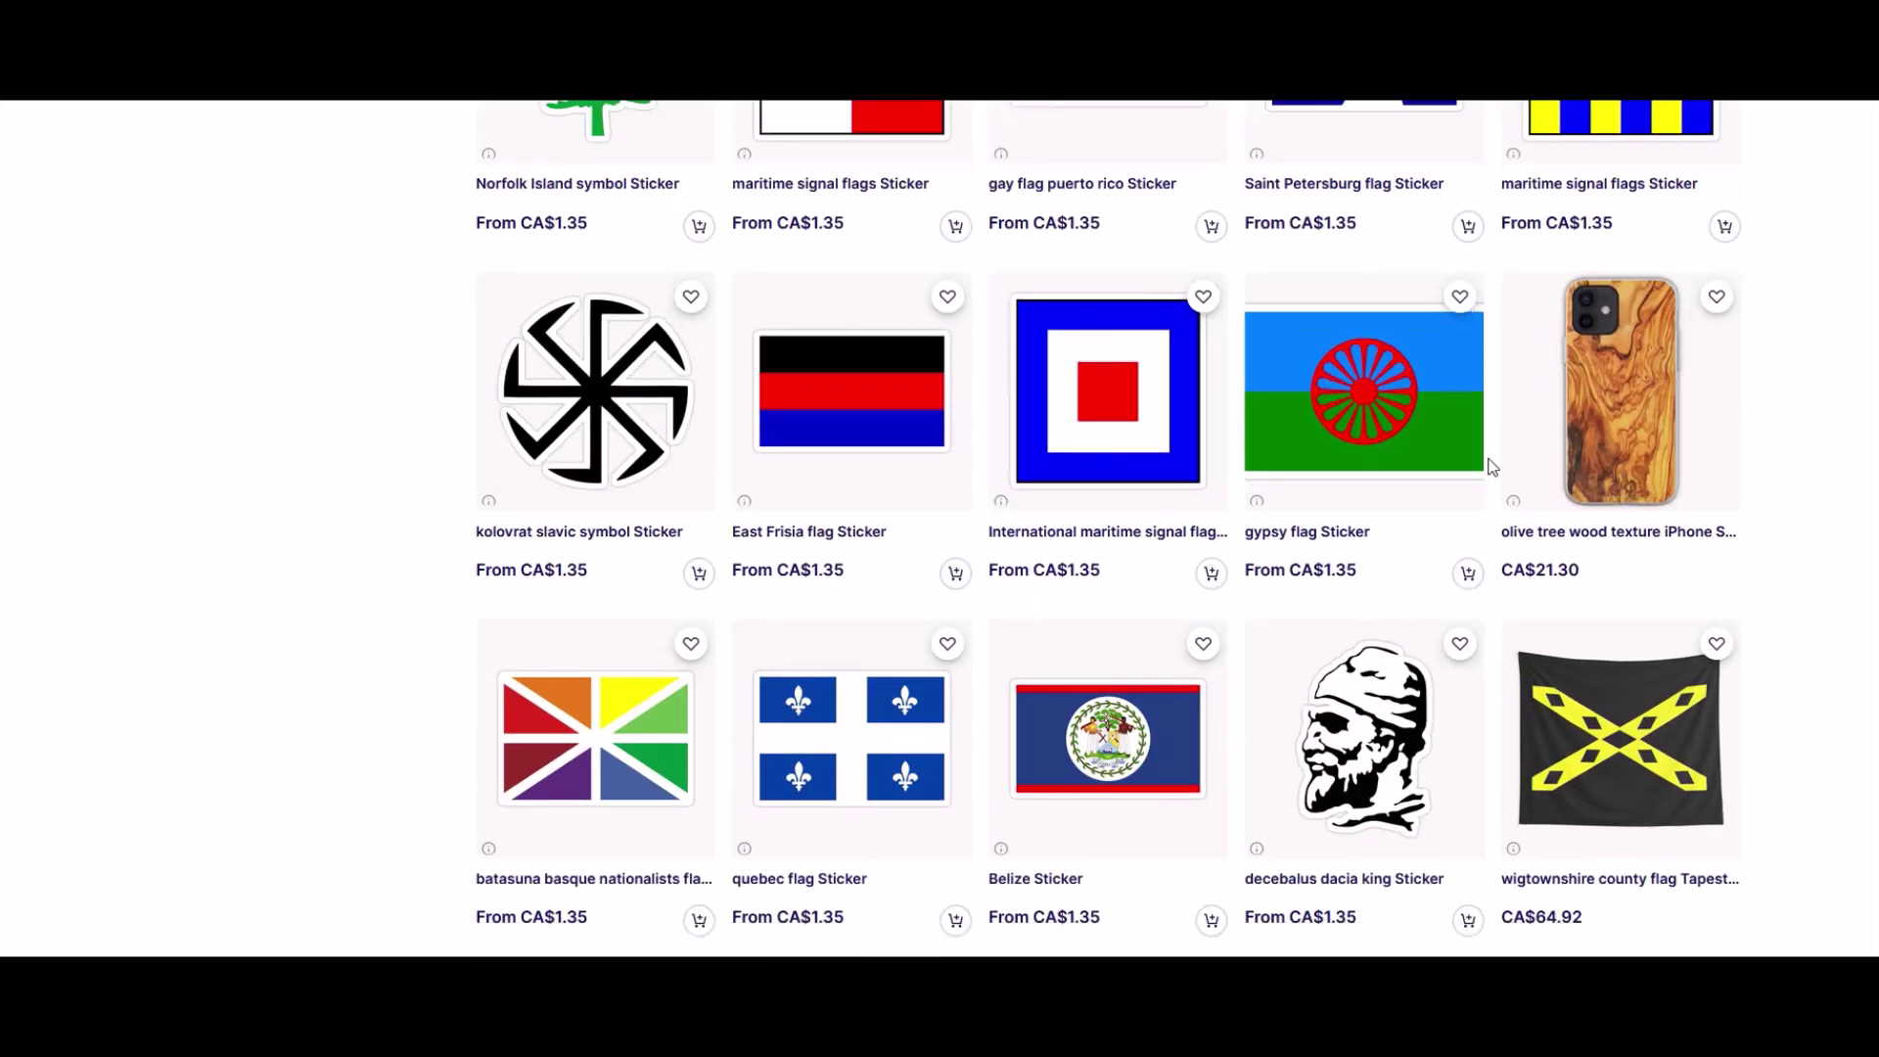
pyautogui.scroll(-4, 628, 475)
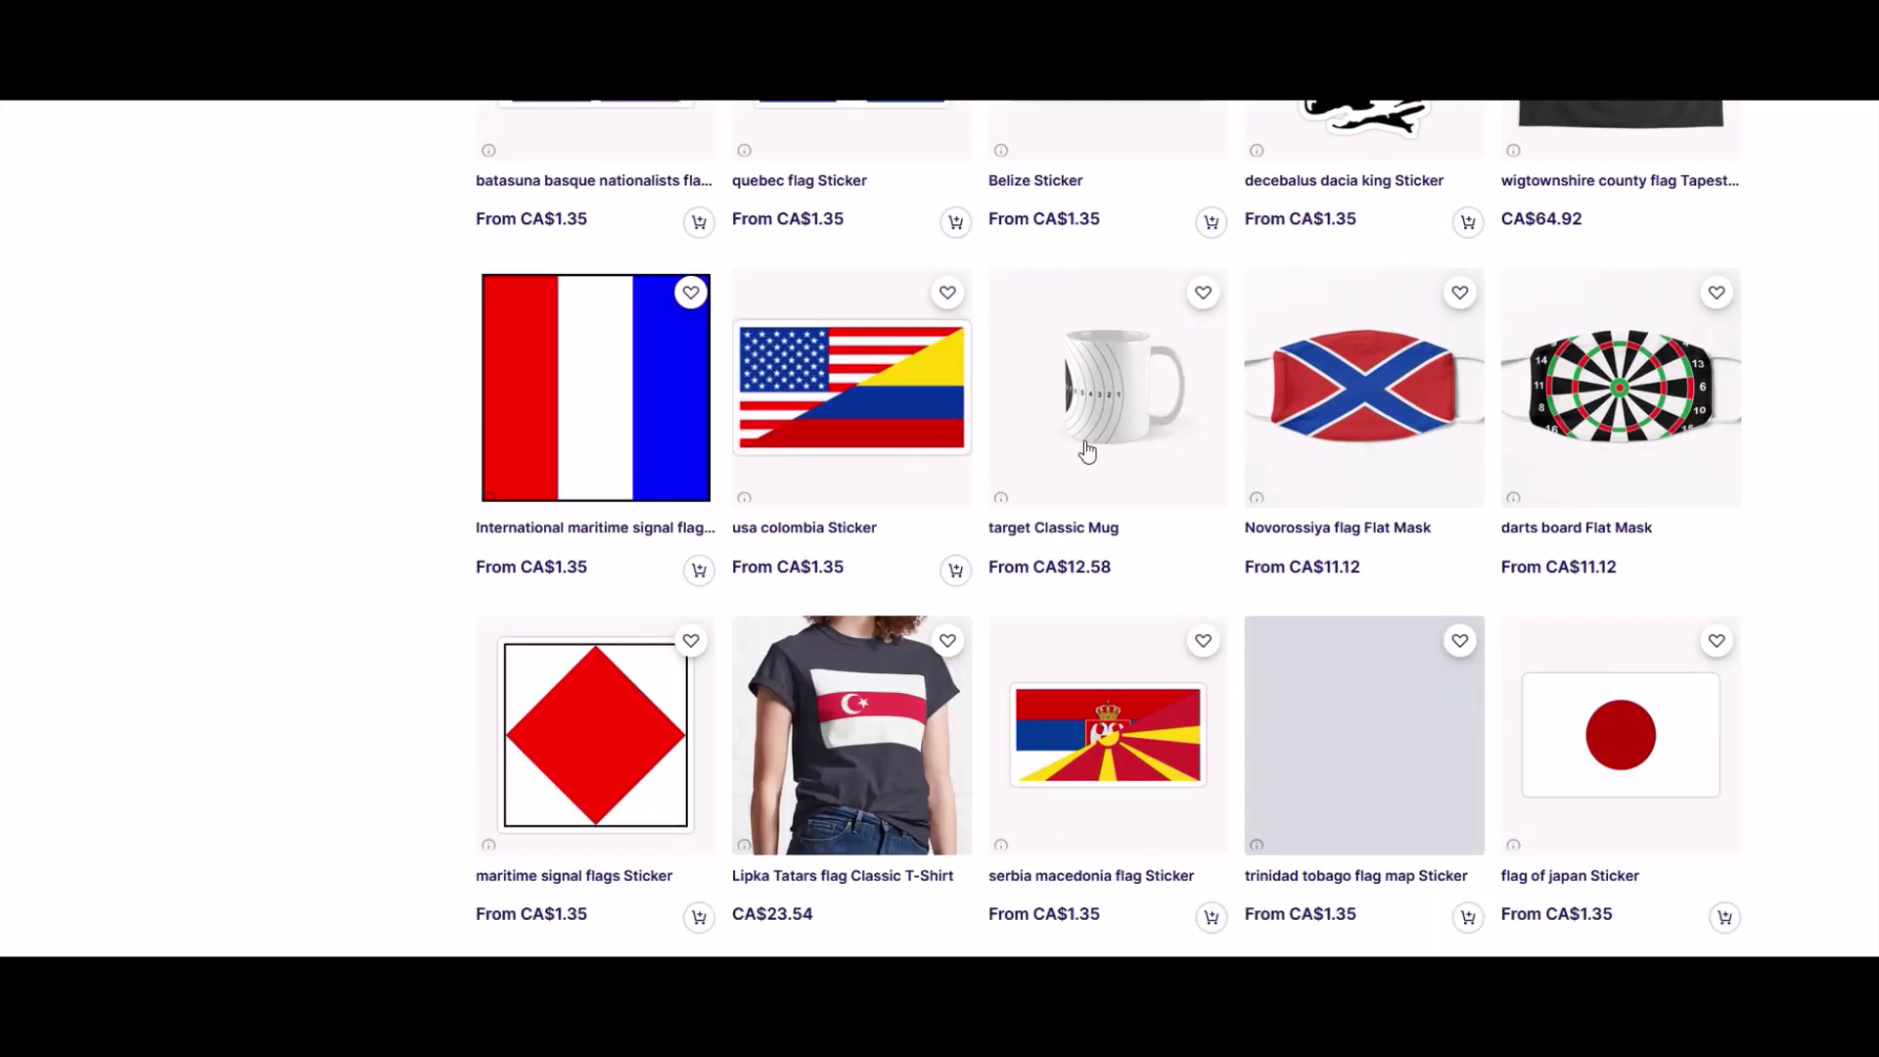
pyautogui.scroll(-3, 1544, 448)
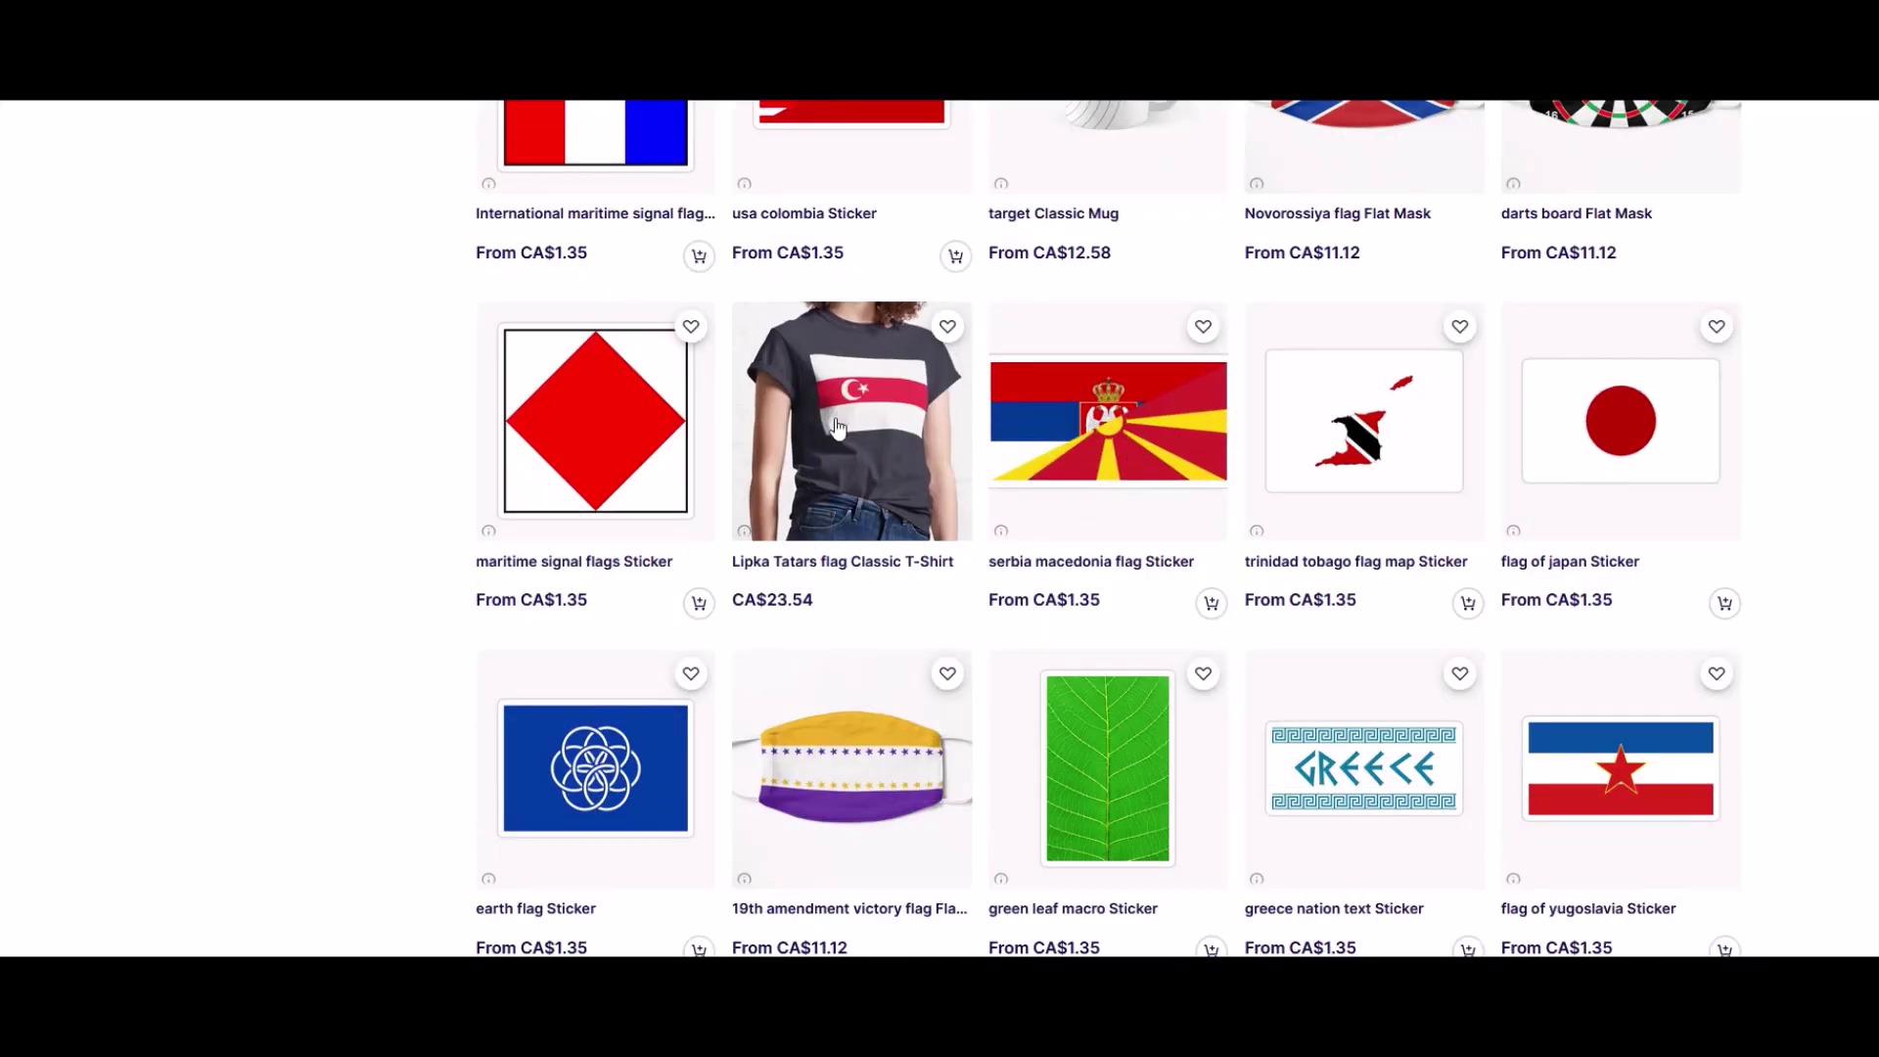
pyautogui.scroll(-4, 575, 423)
pyautogui.scroll(-2, 748, 421)
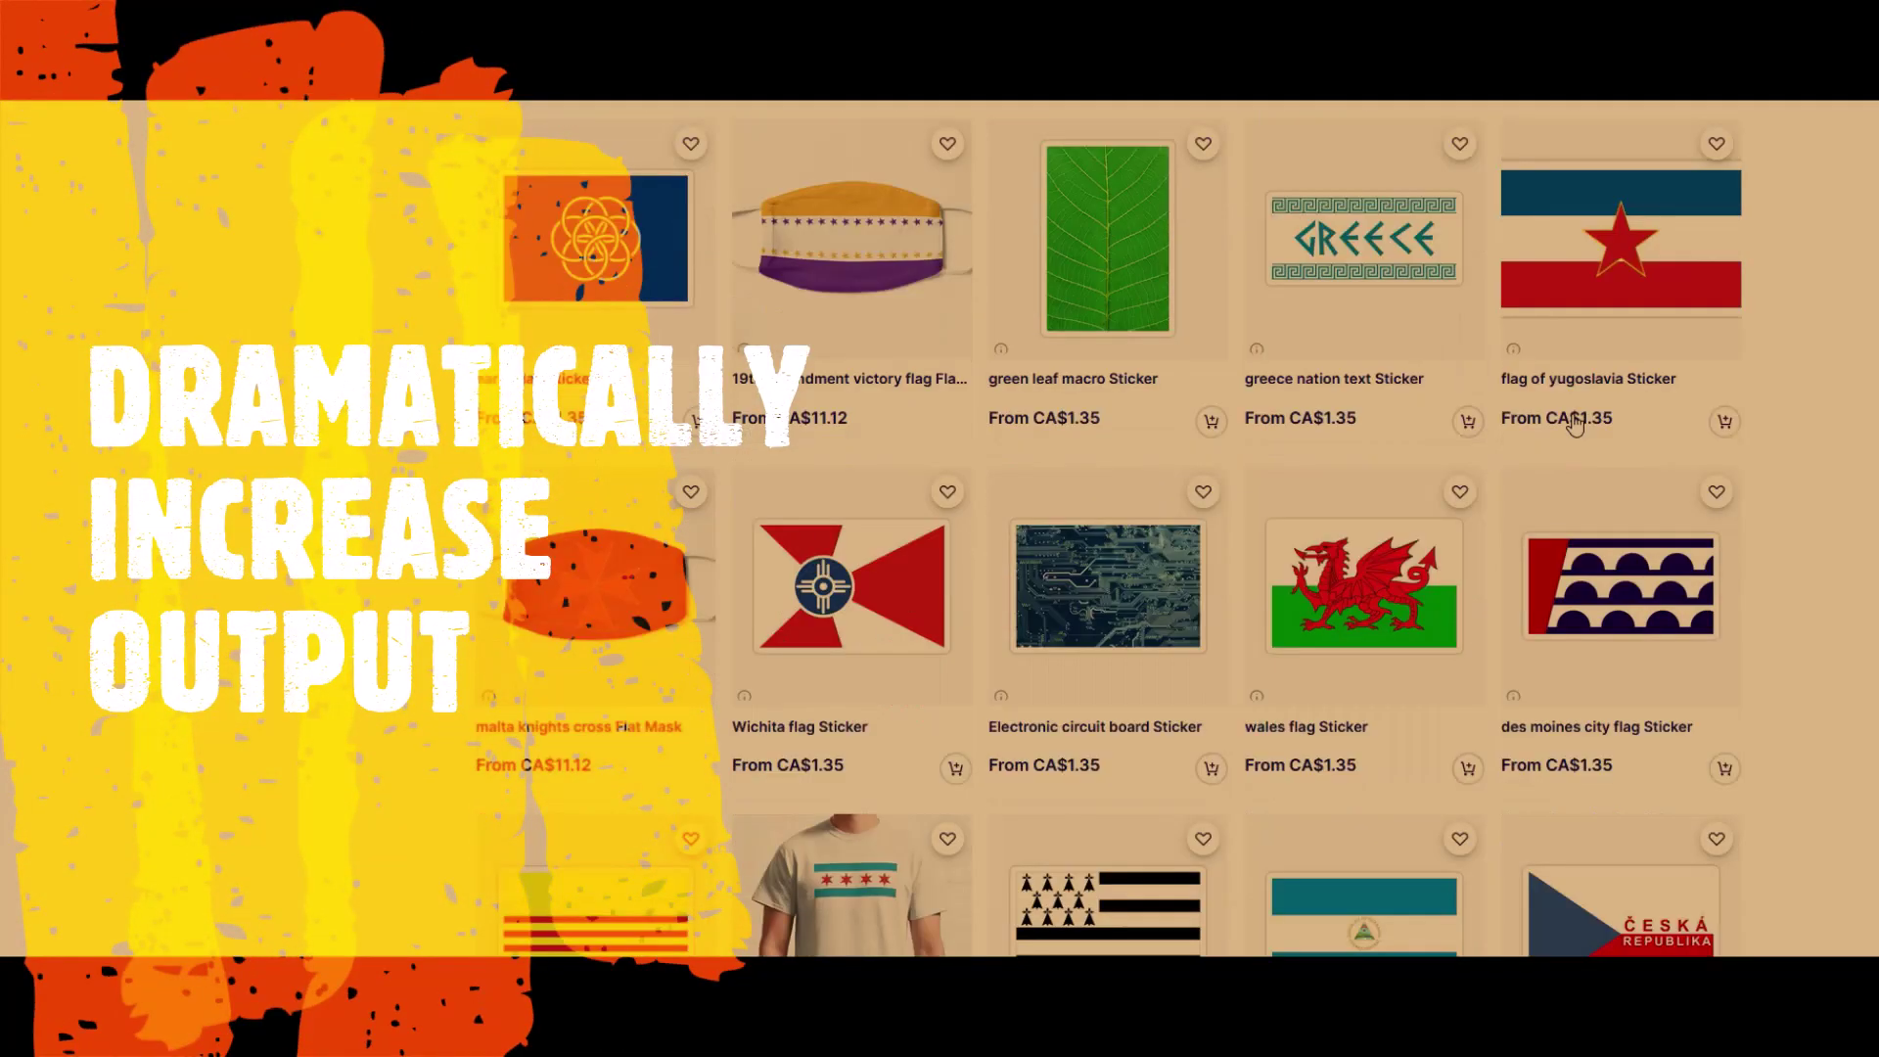
pyautogui.scroll(-5, 653, 486)
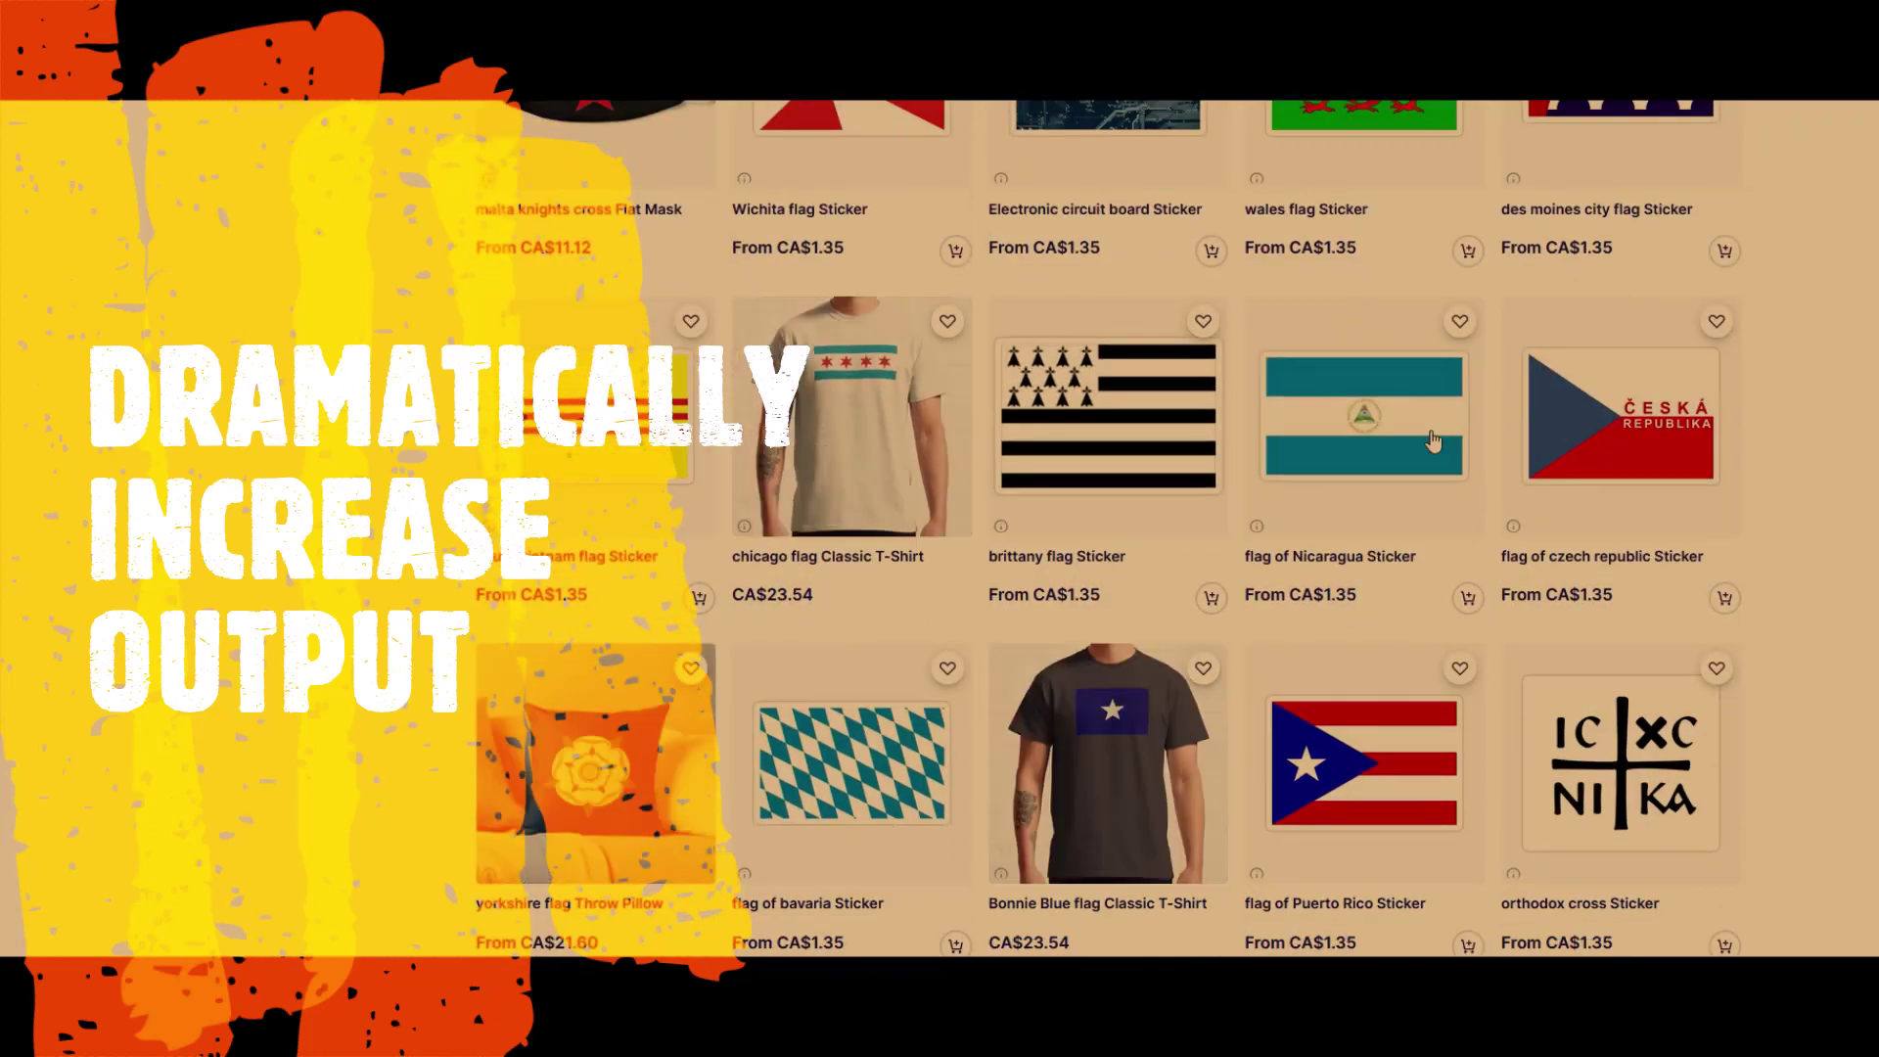
pyautogui.scroll(-2, 1305, 474)
pyautogui.scroll(-4, 1305, 473)
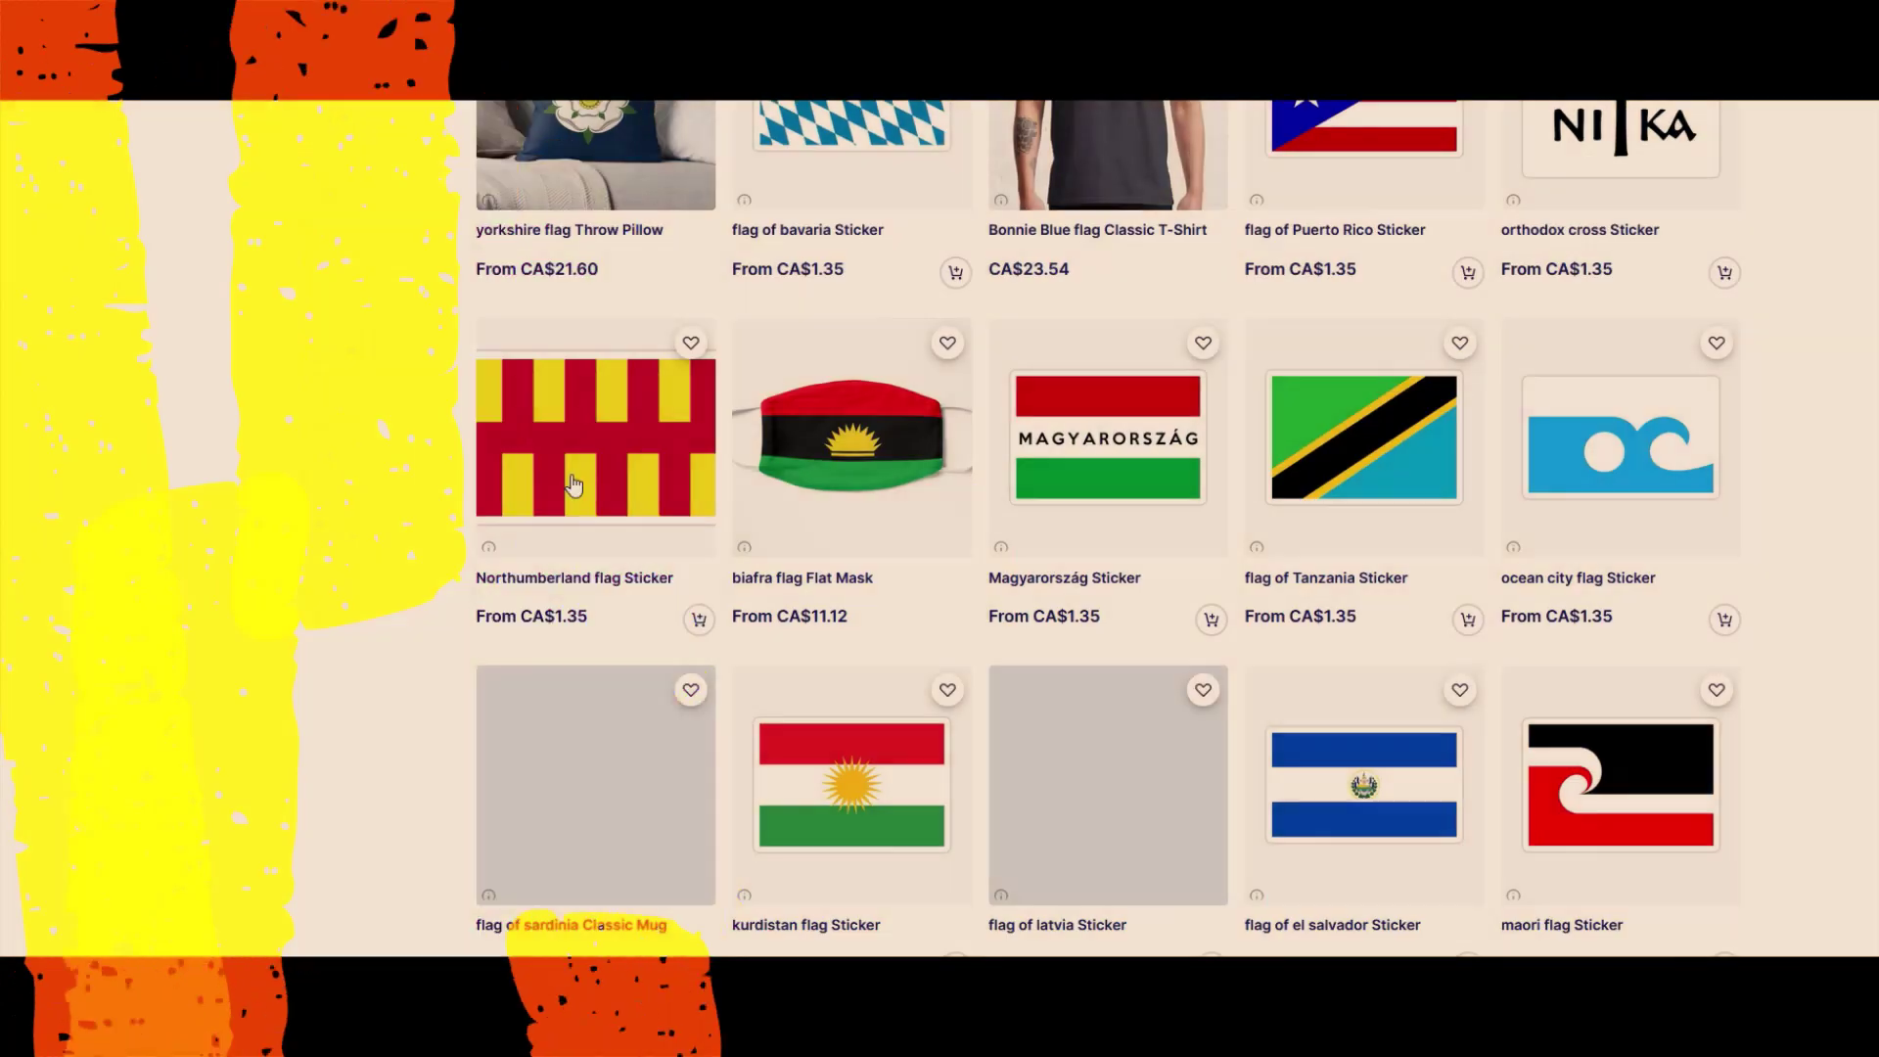
pyautogui.scroll(-1, 1562, 443)
pyautogui.scroll(-2, 1562, 442)
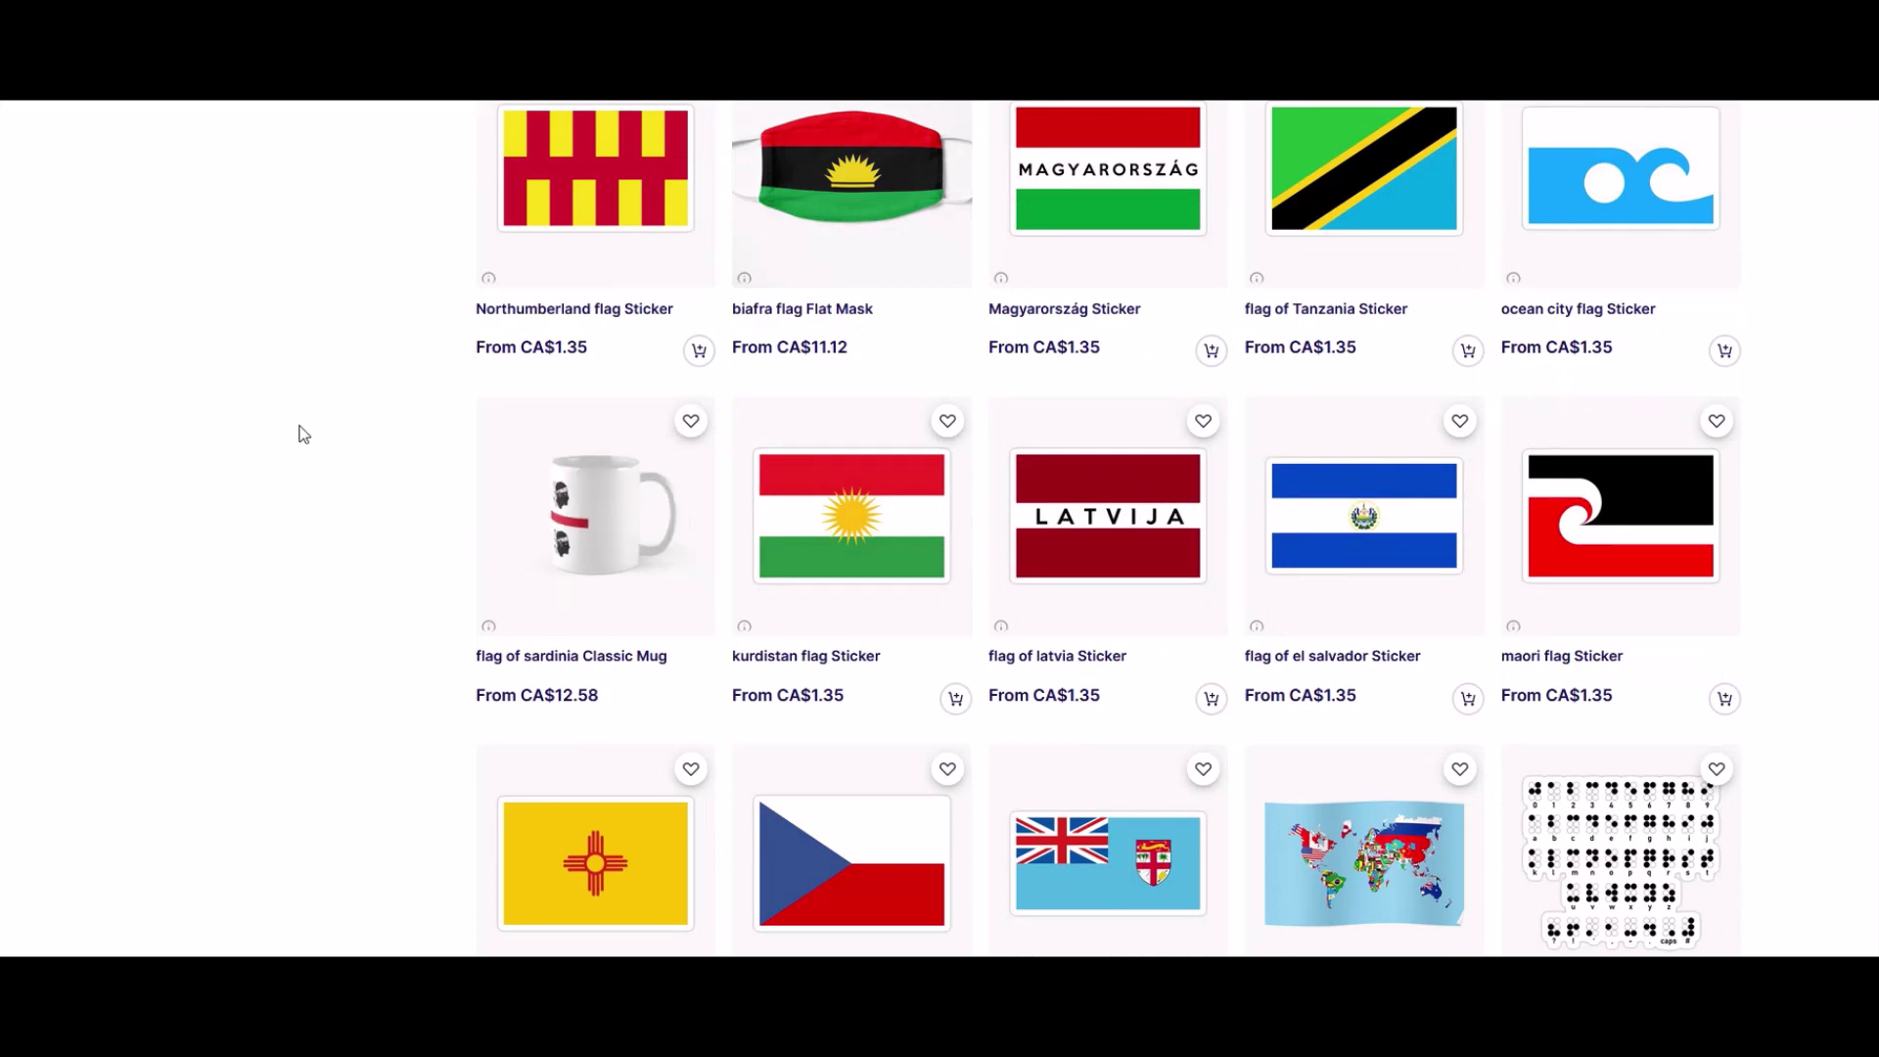
pyautogui.scroll(-4, 529, 447)
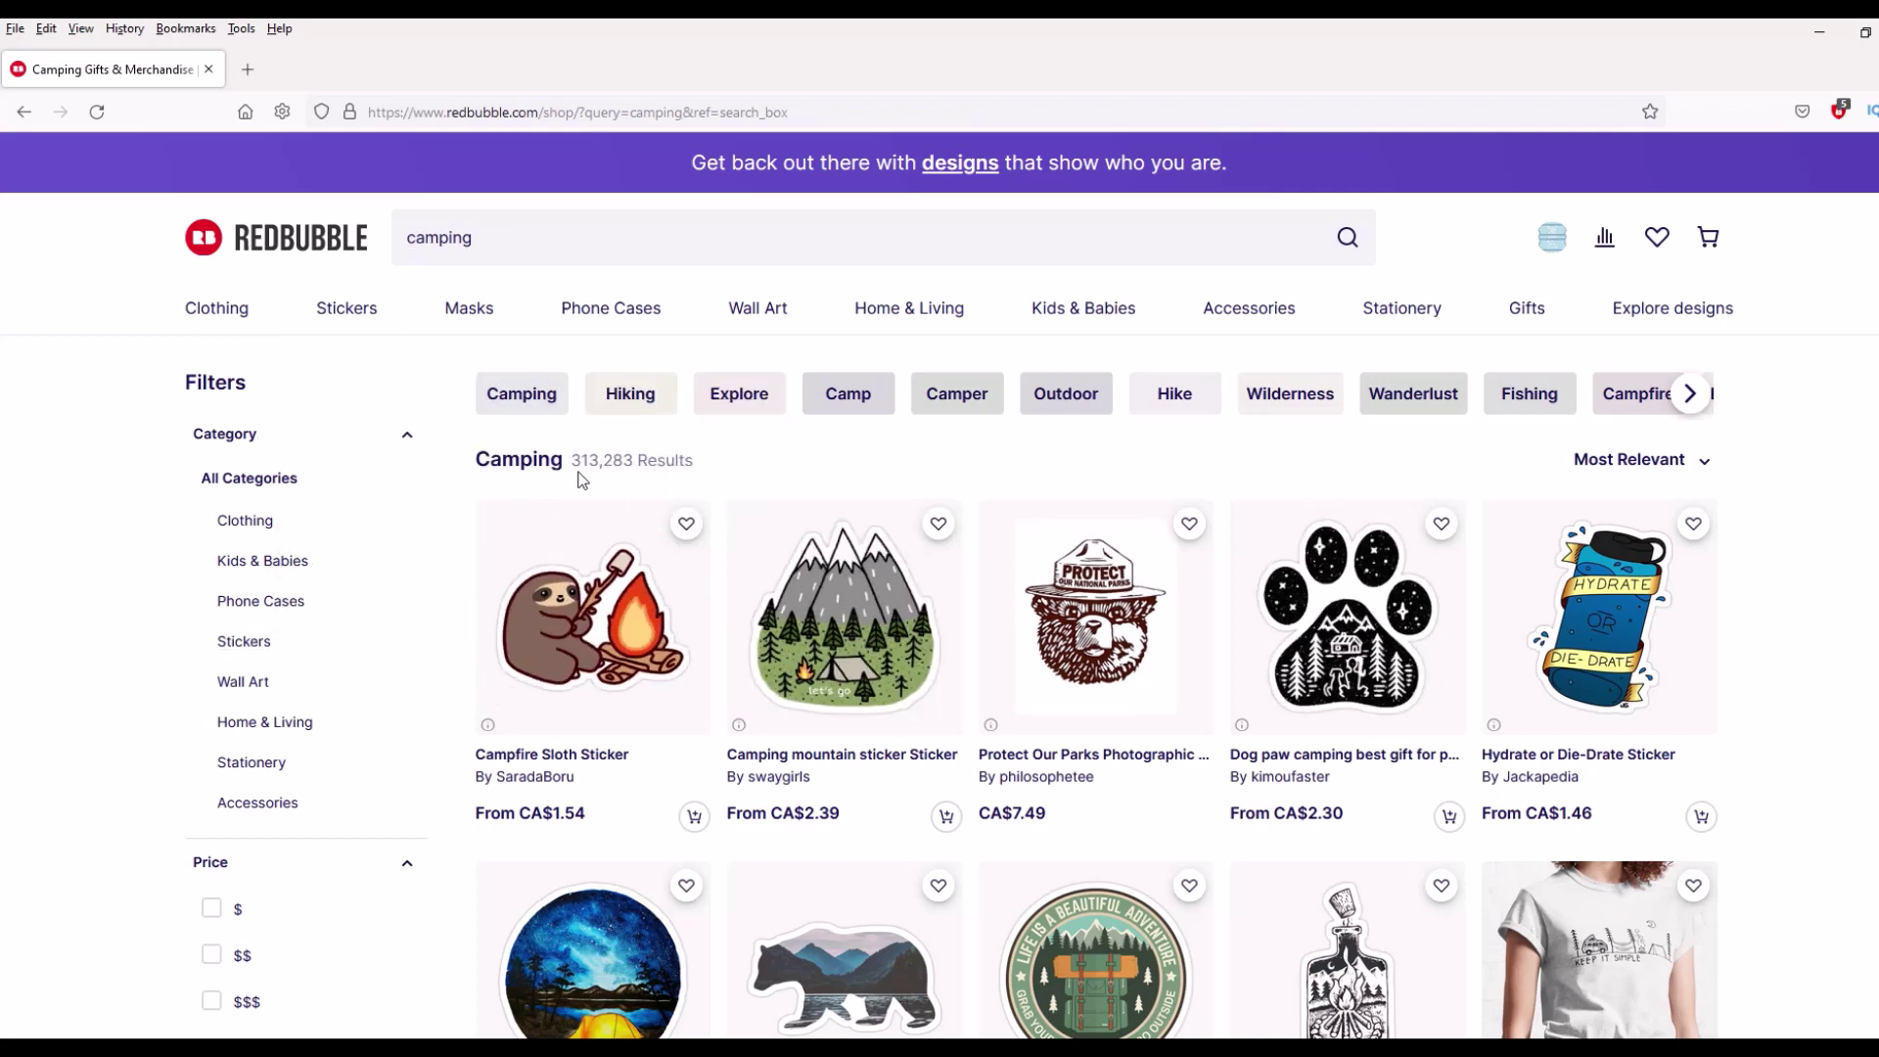
# - Open the Travel BackPack Sticker from the camping search results and go to its designer's shop
pyautogui.scroll(-3, 629, 472)
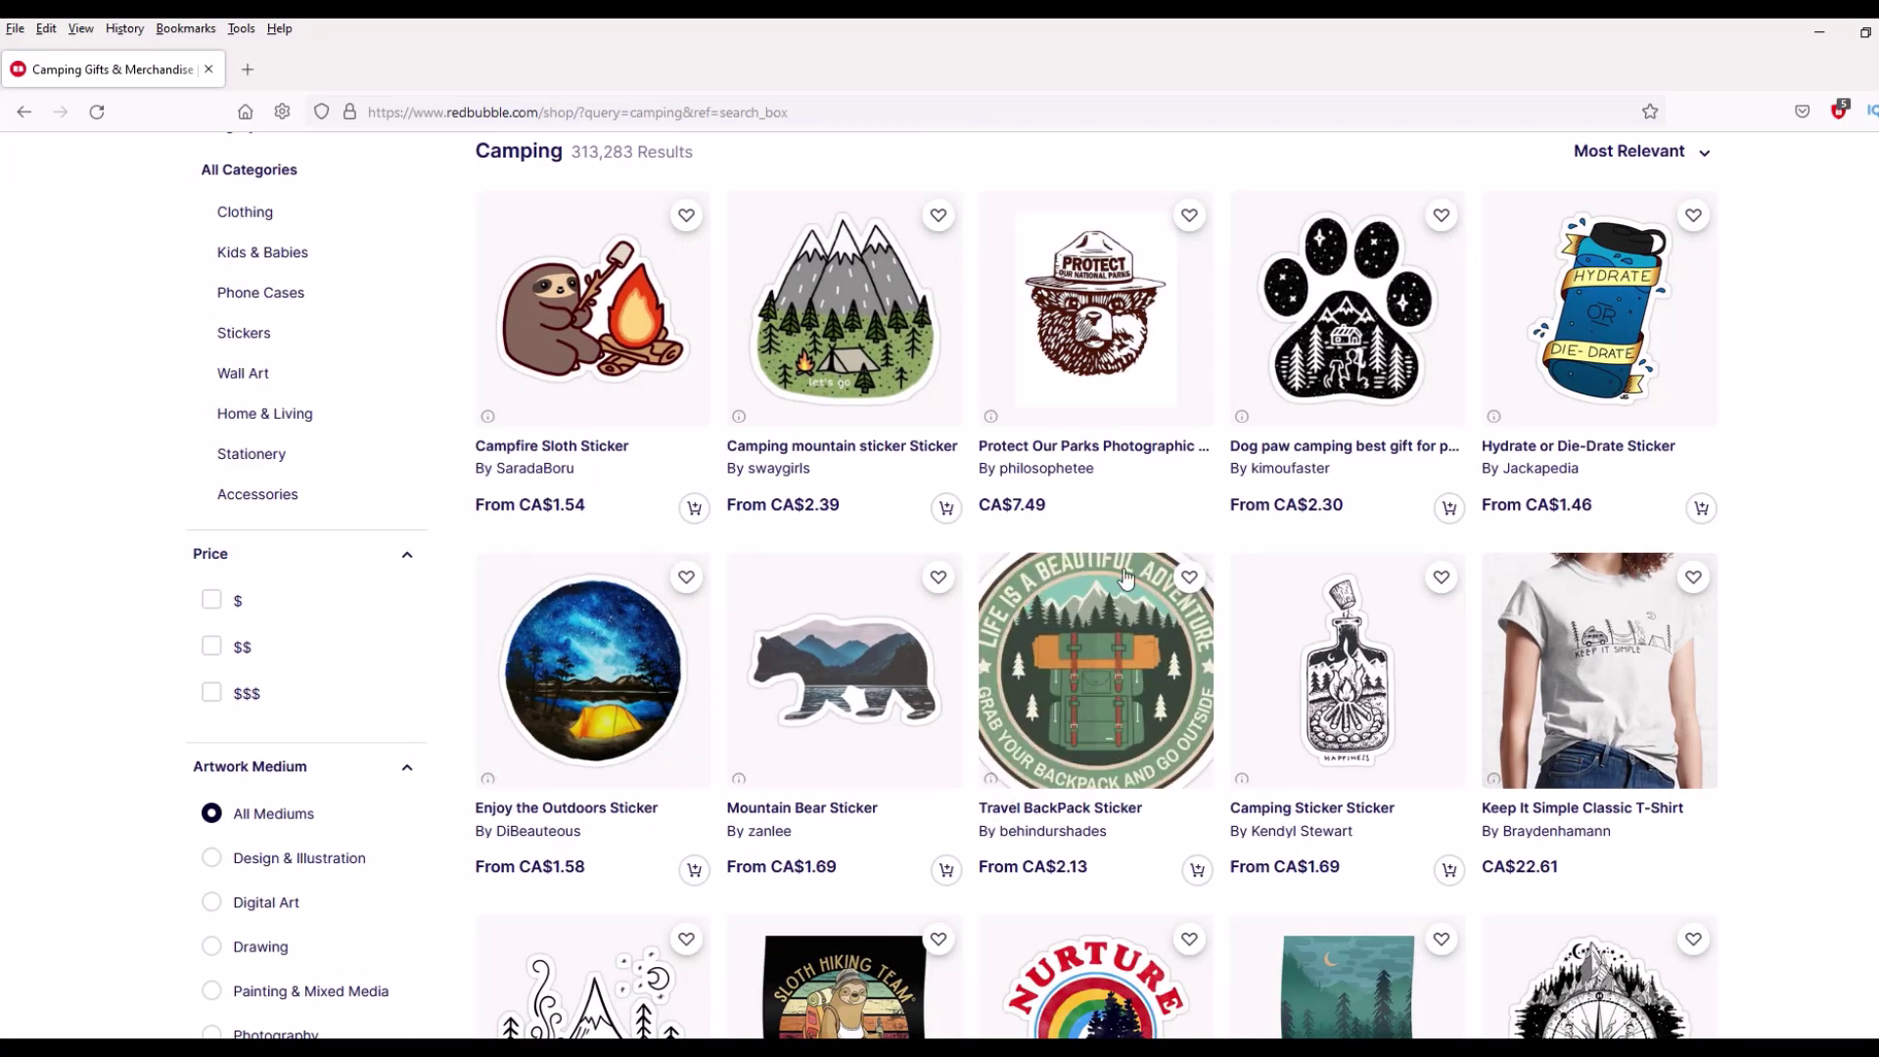
pyautogui.click(1126, 691)
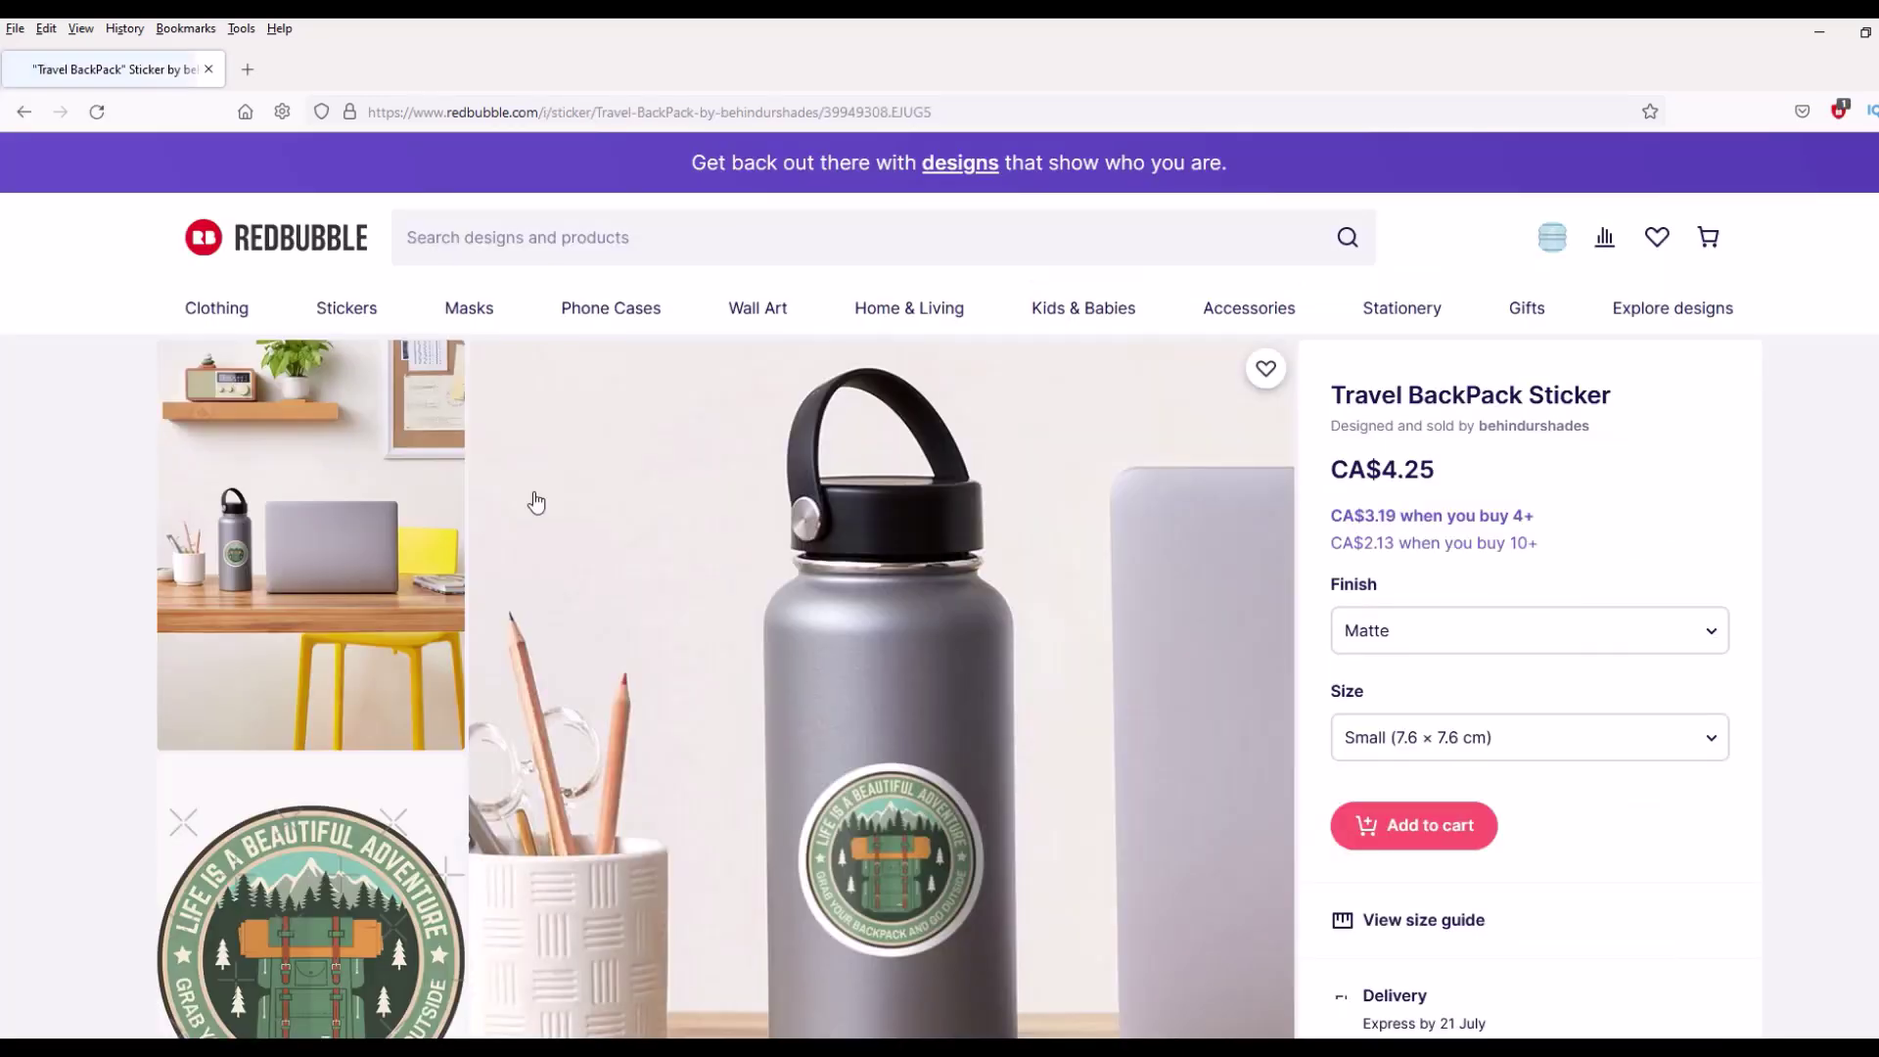
pyautogui.click(1528, 439)
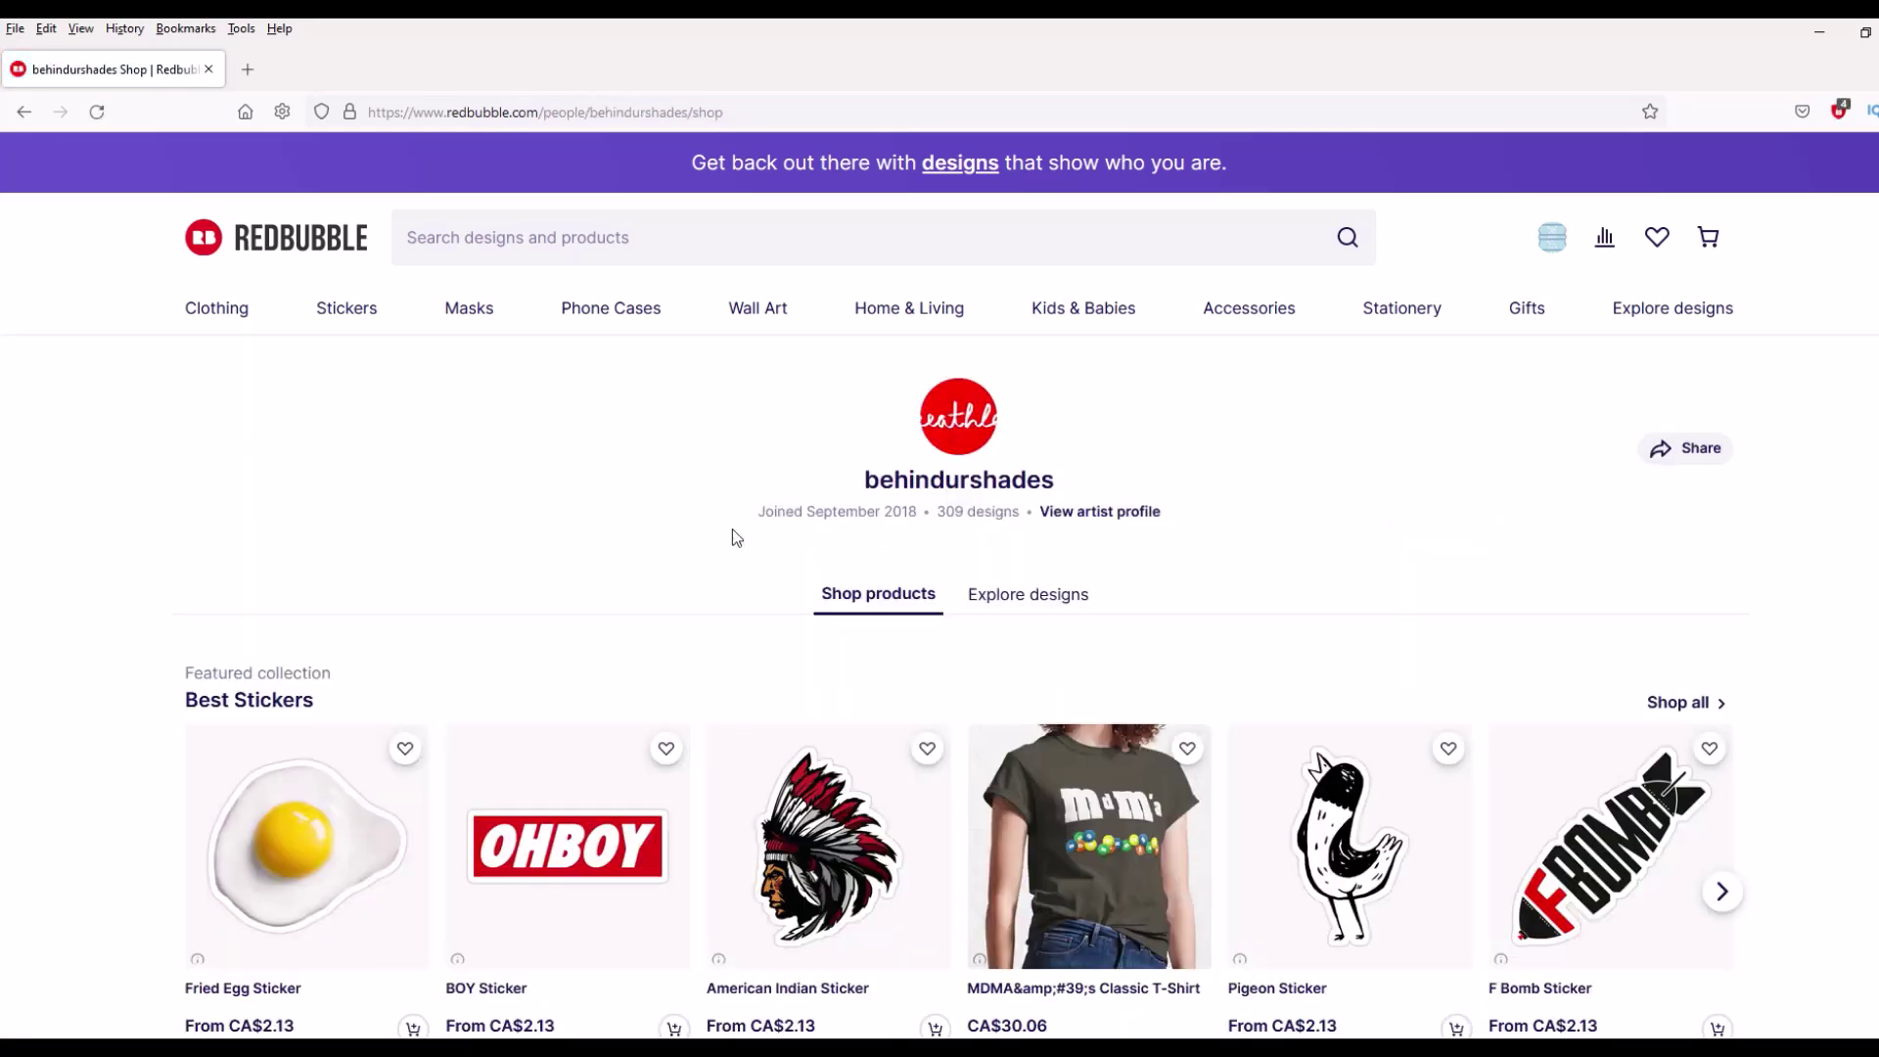
# - Browse the sticker designer's shop to examine the pink heart stickers that reuse one template with different words
pyautogui.scroll(-4, 621, 529)
pyautogui.scroll(-4, 465, 560)
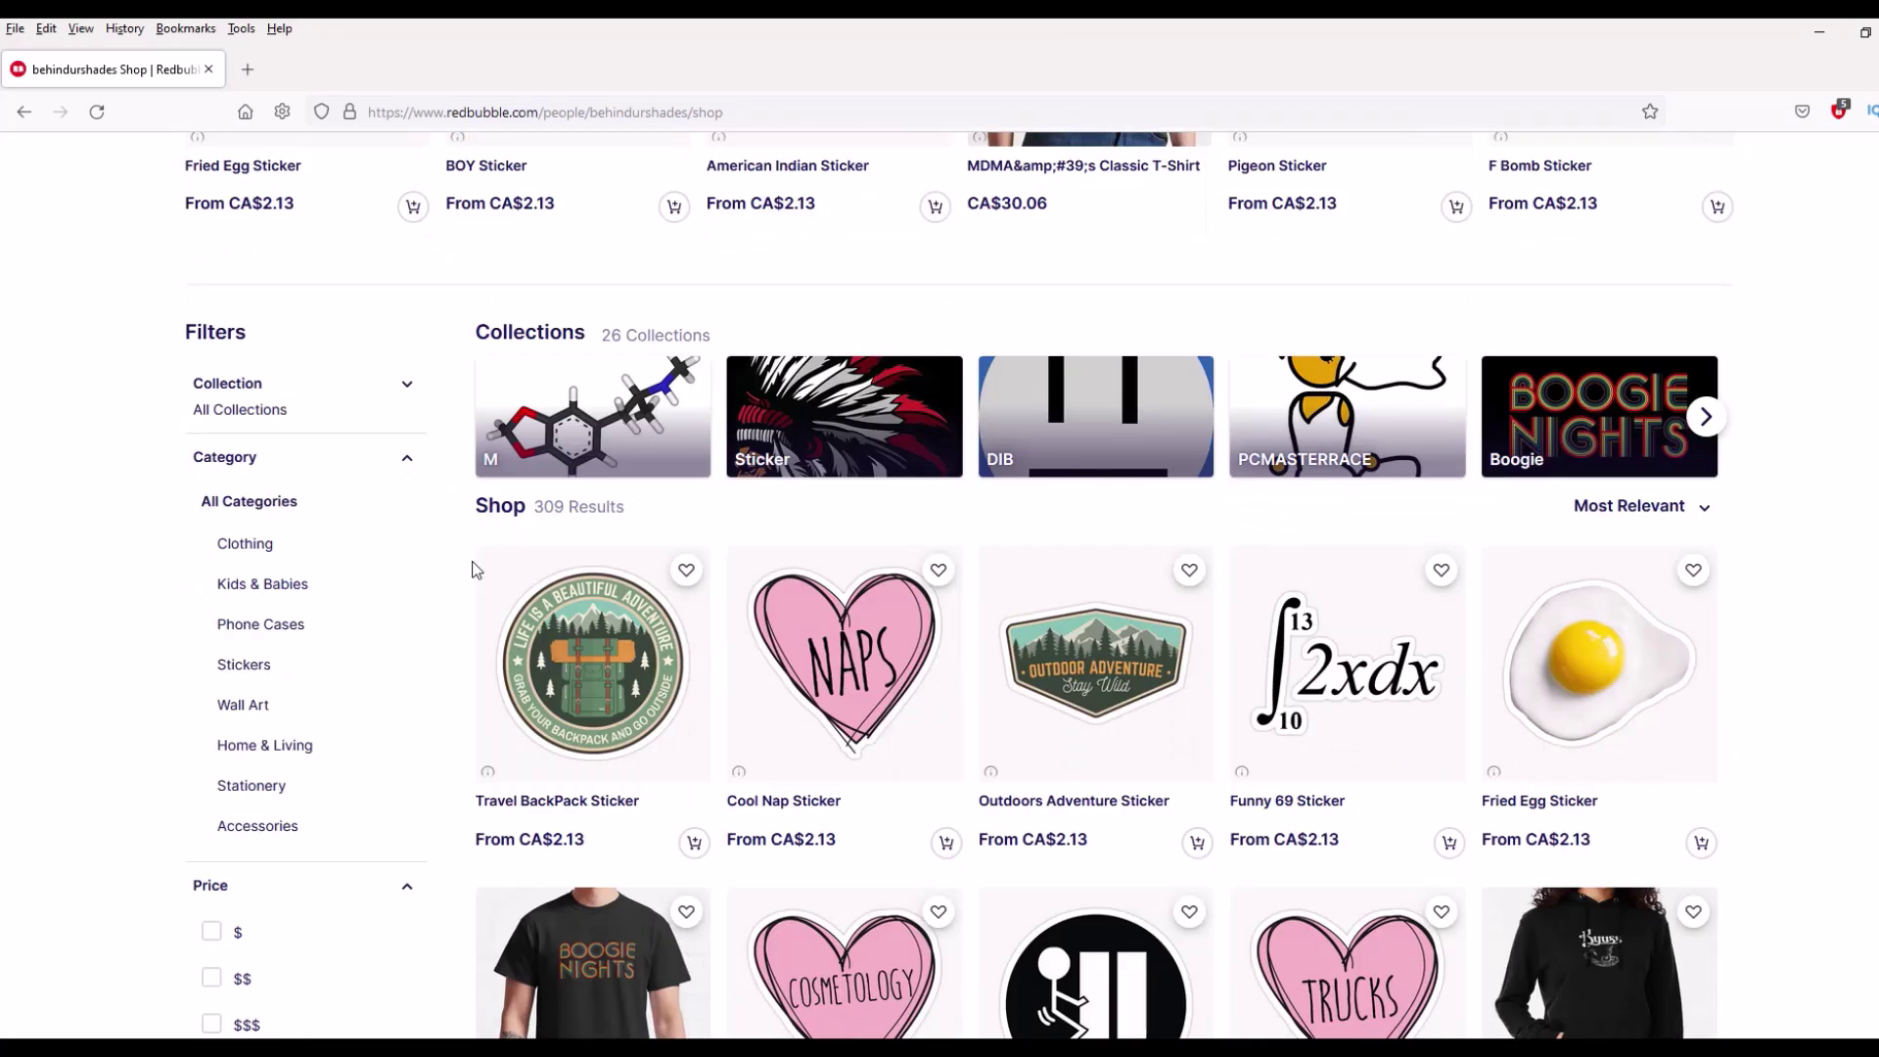
pyautogui.scroll(-3, 1168, 678)
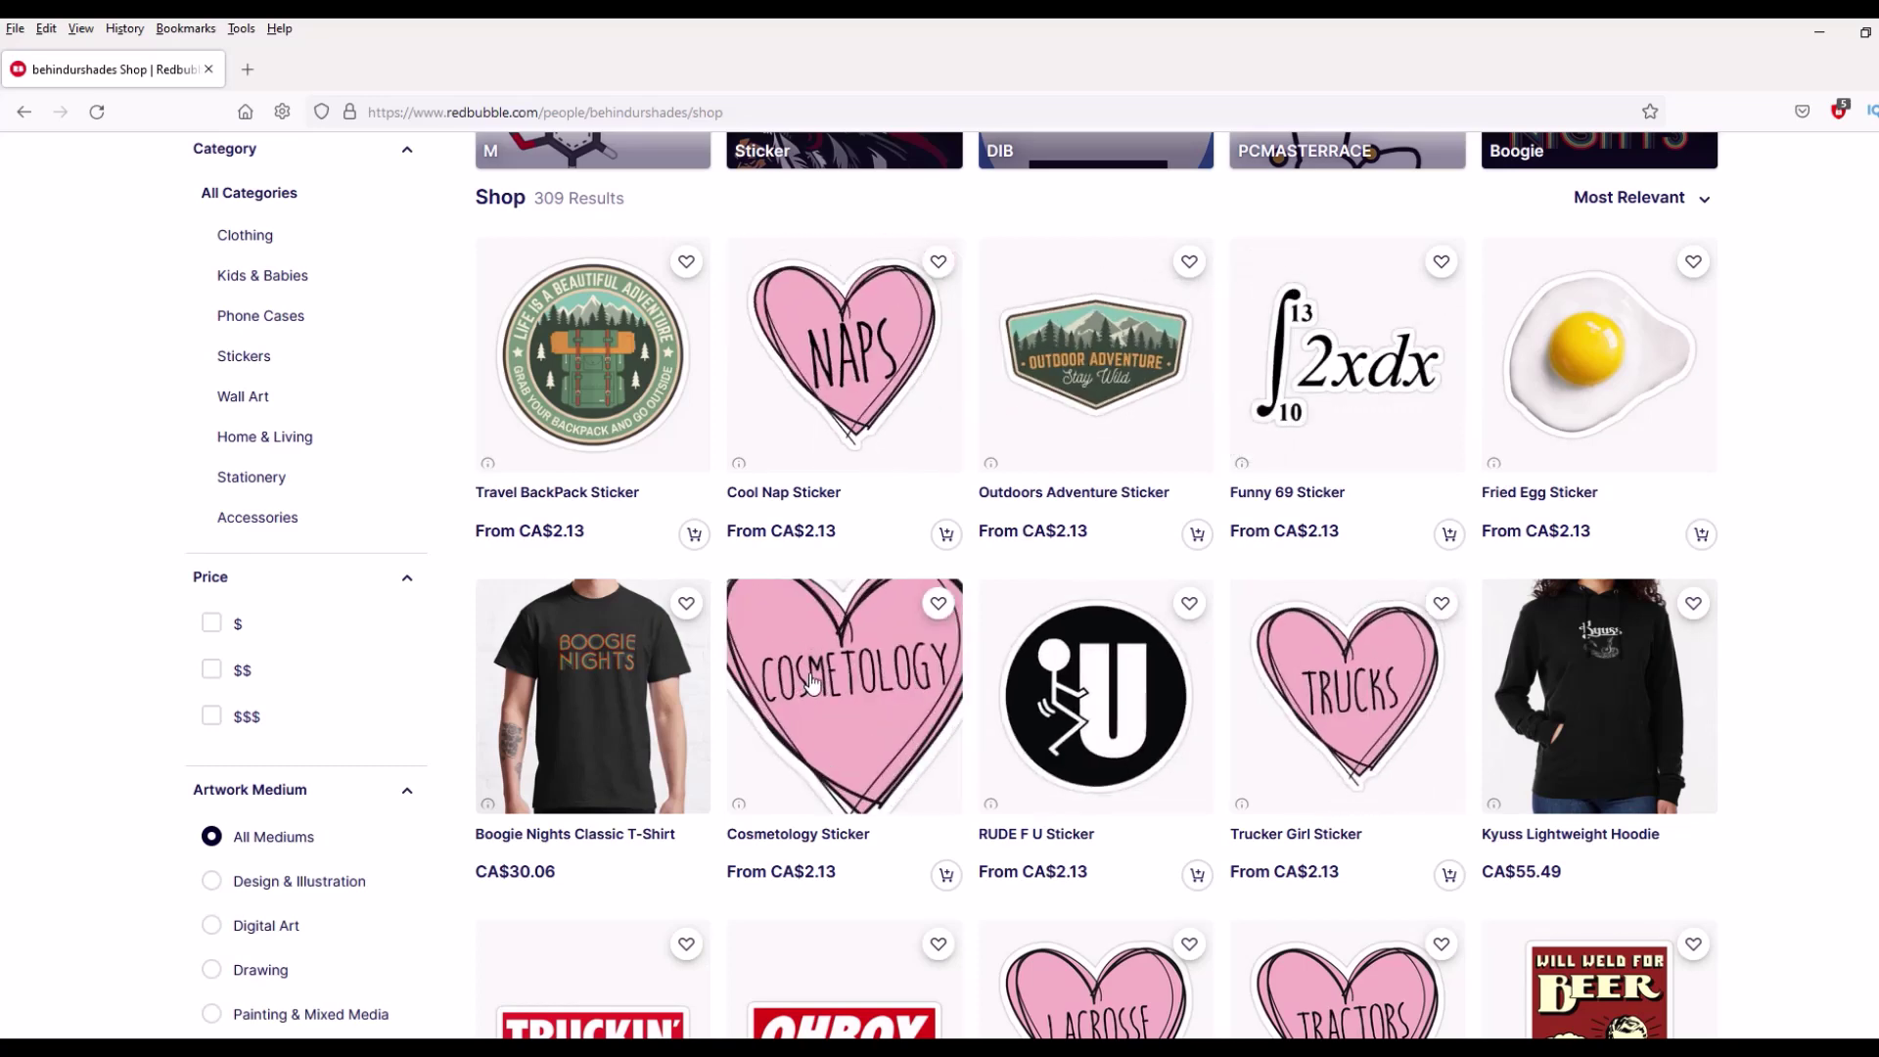
pyautogui.scroll(-1, 1111, 925)
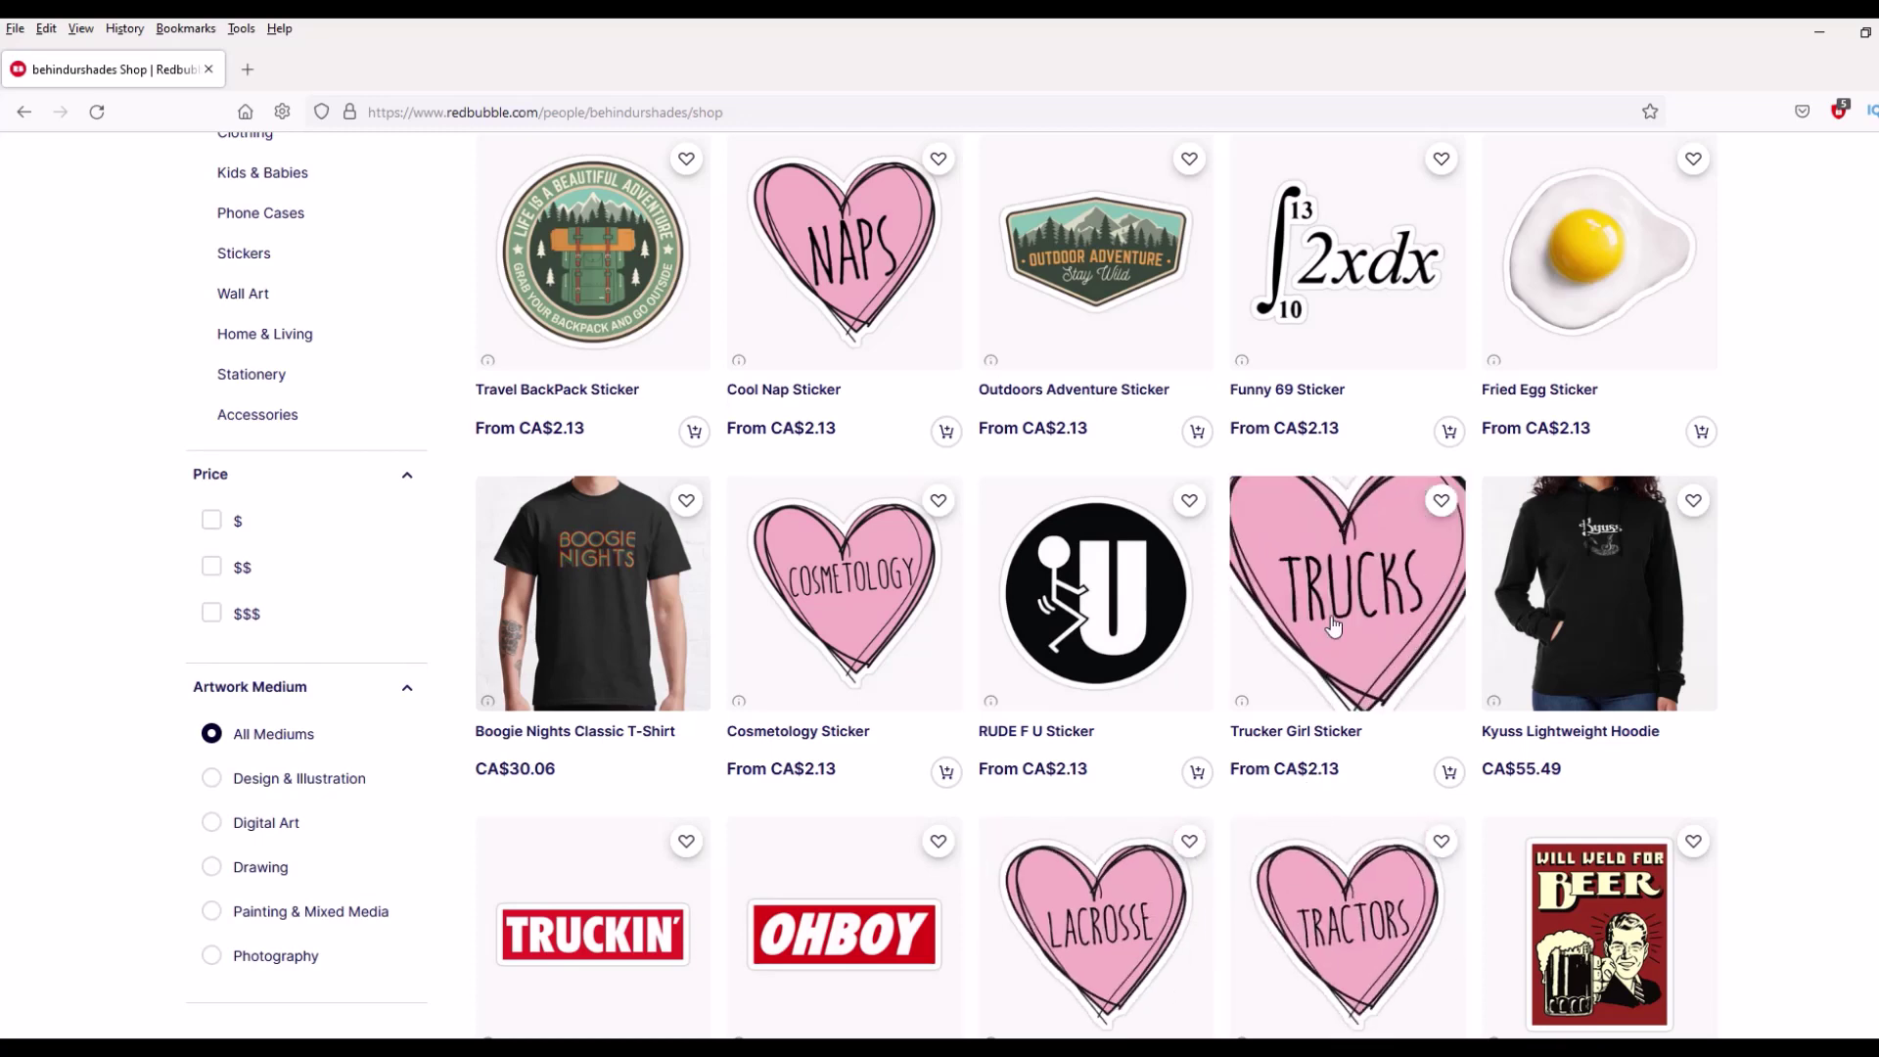
pyautogui.scroll(-6, 1334, 627)
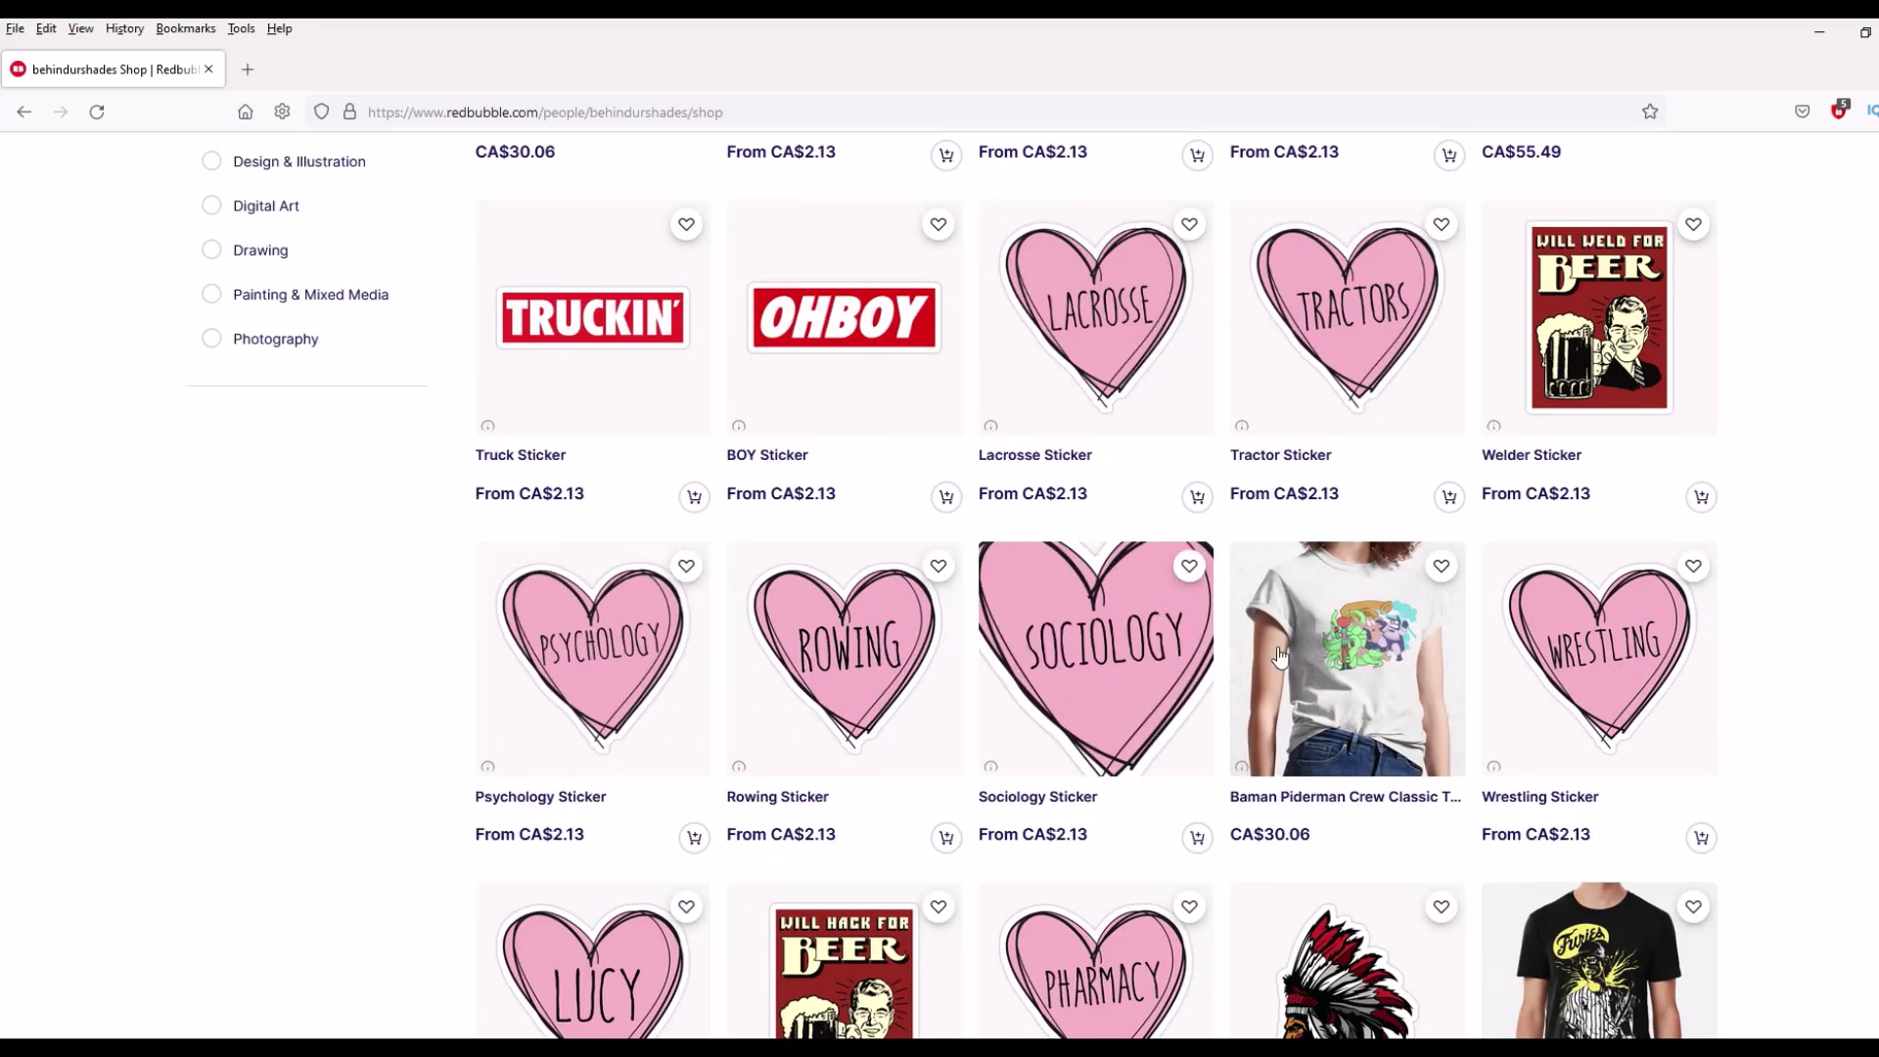
pyautogui.scroll(-2, 1468, 685)
pyautogui.scroll(-3, 610, 749)
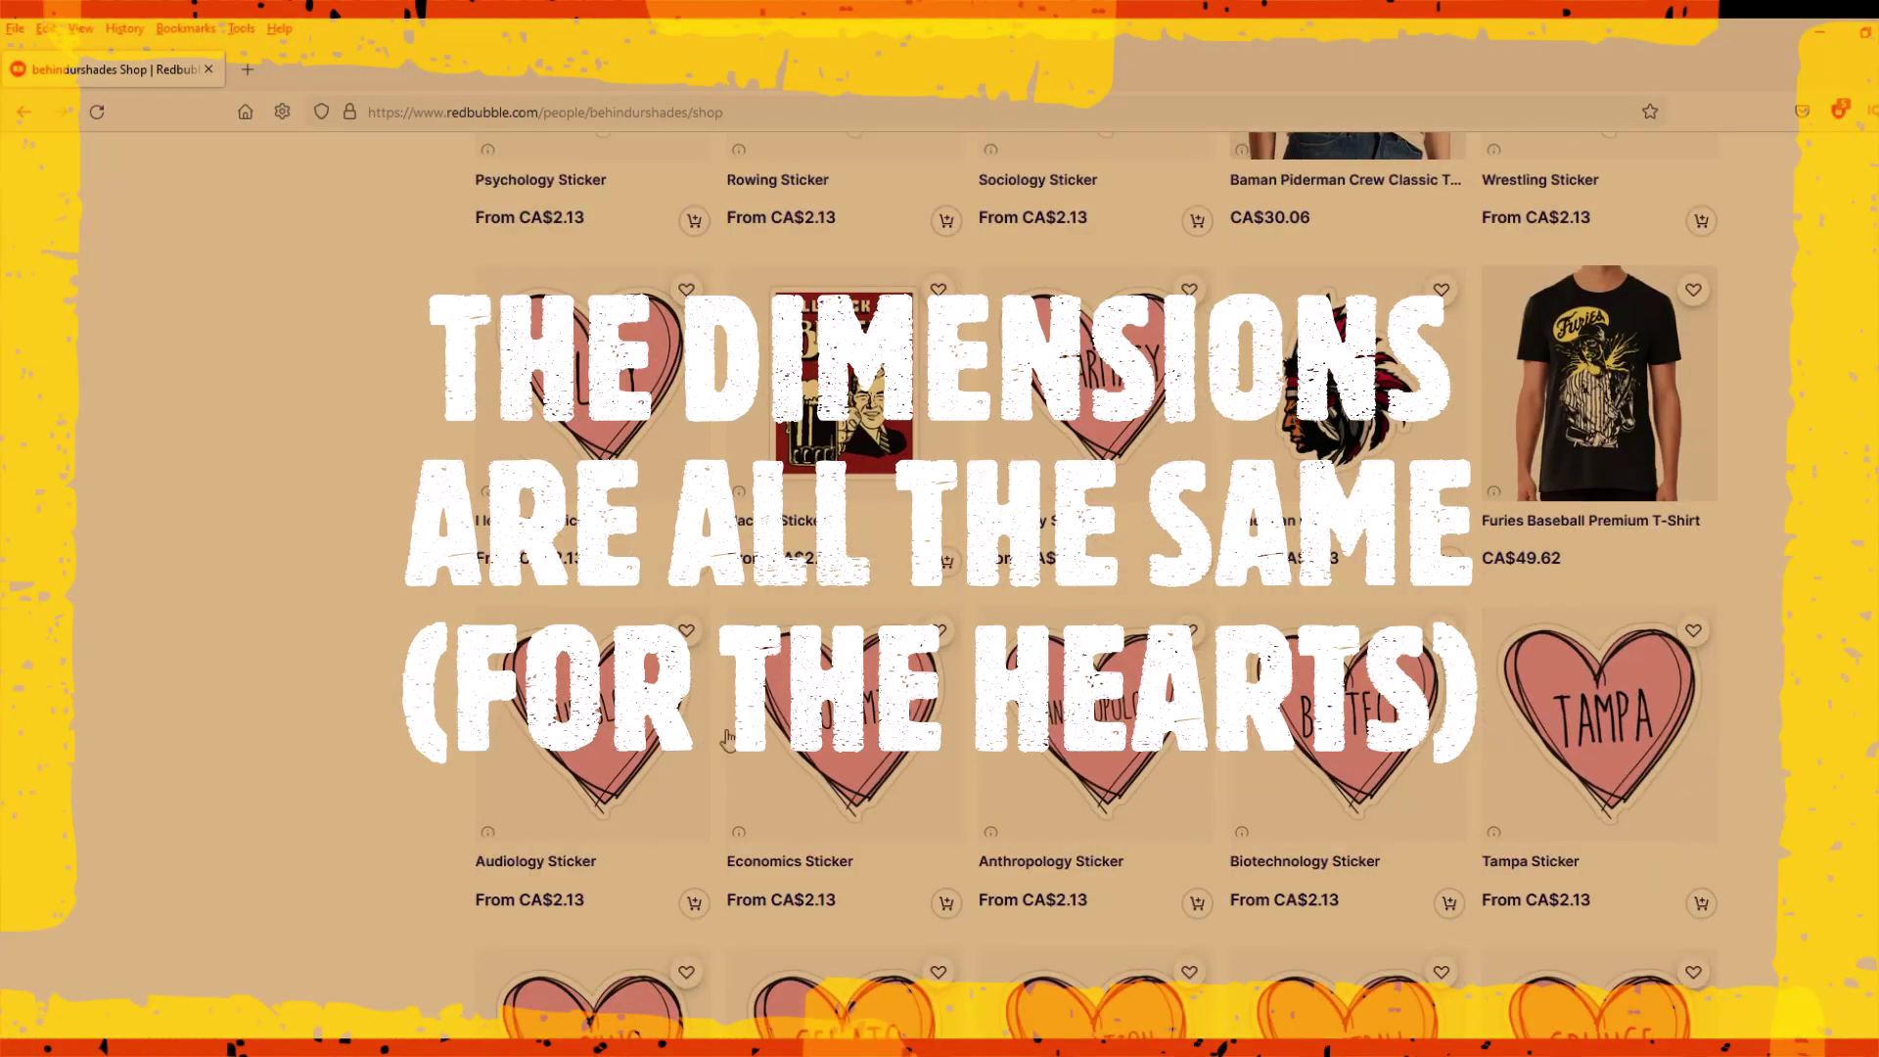
pyautogui.scroll(-4, 543, 749)
pyautogui.scroll(-1, 543, 749)
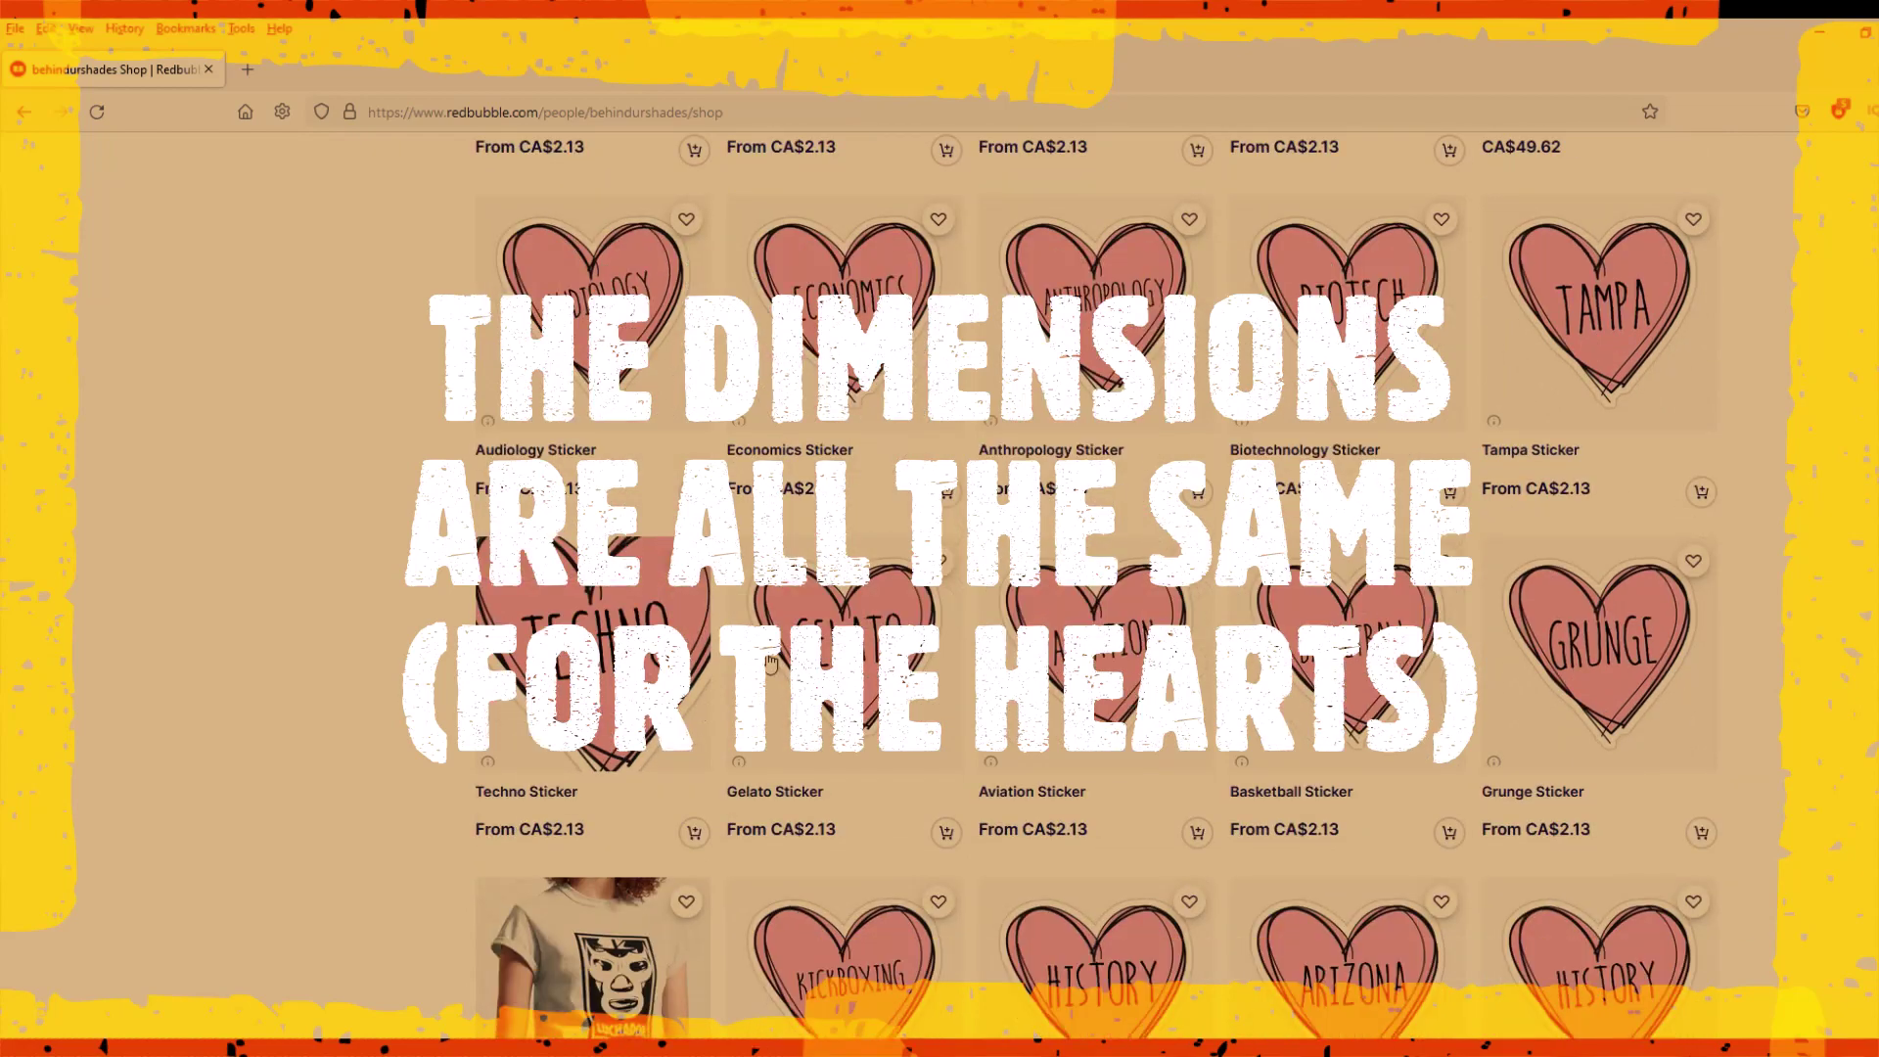
pyautogui.scroll(-2, 1328, 791)
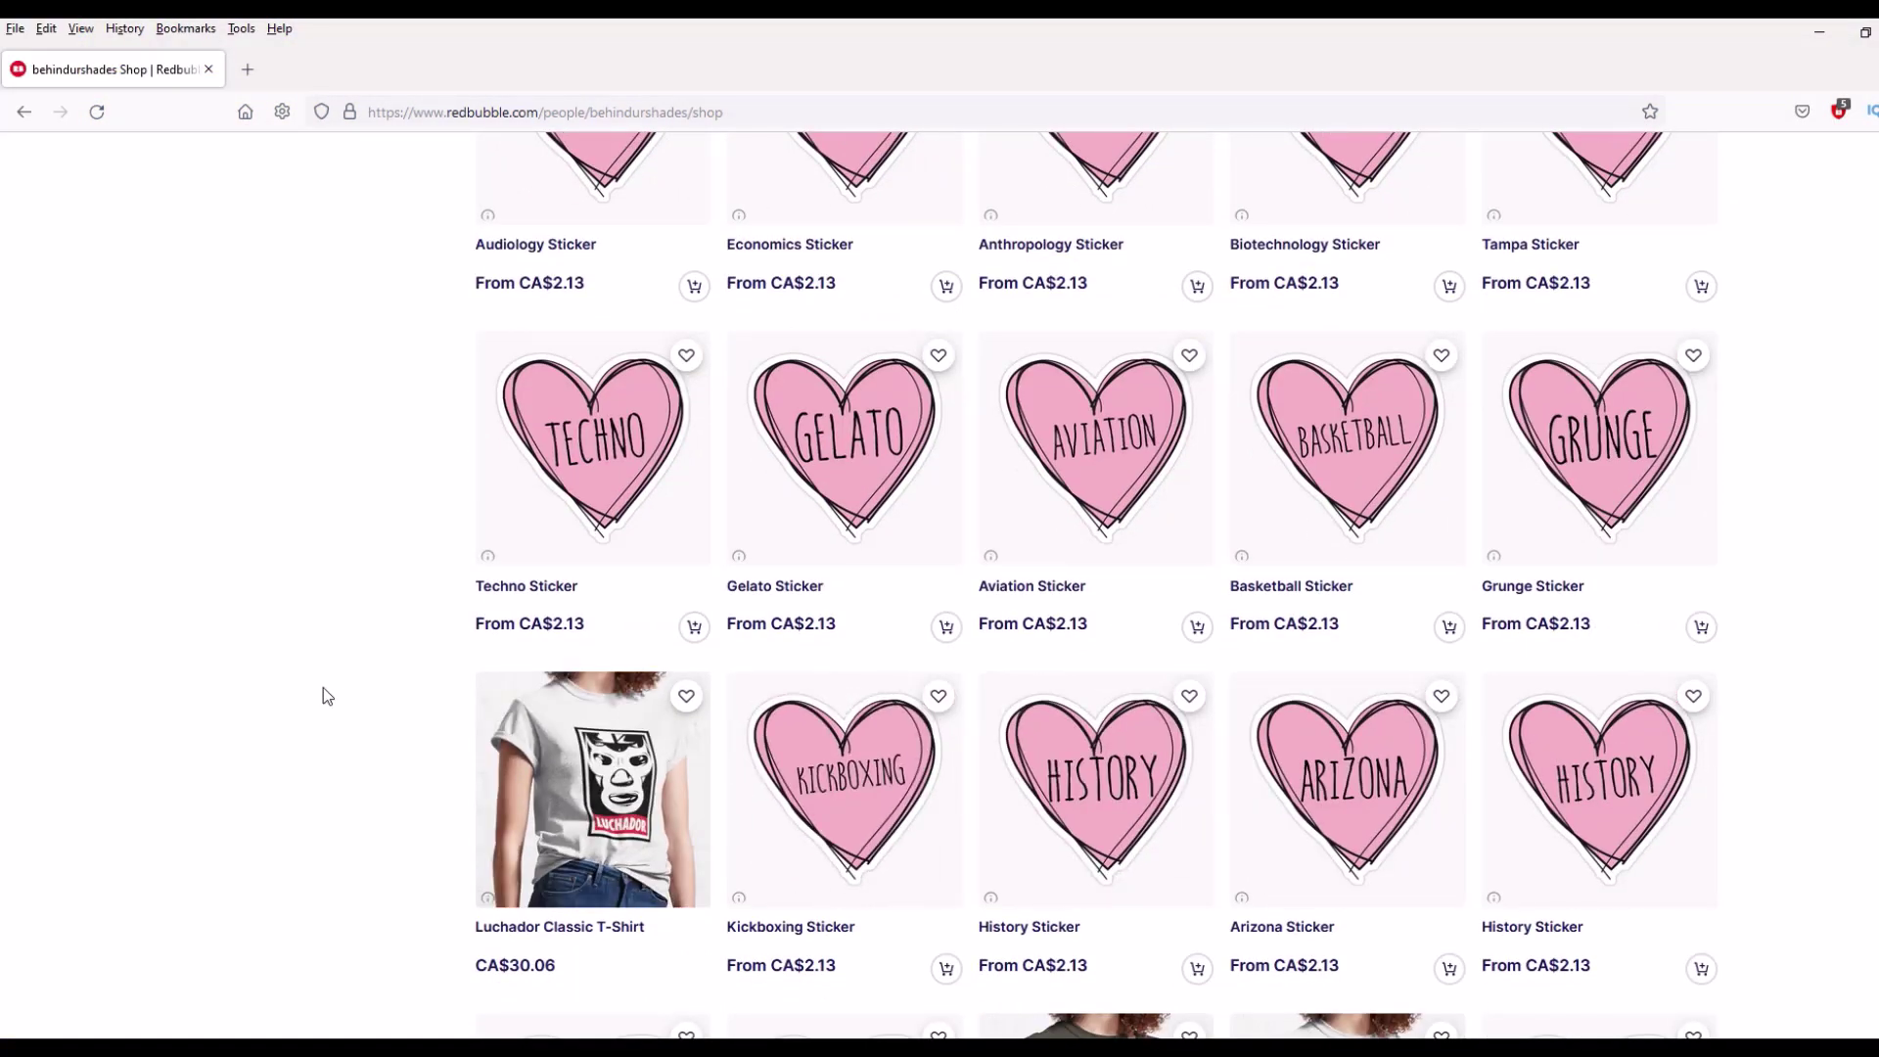
pyautogui.scroll(5, 323, 687)
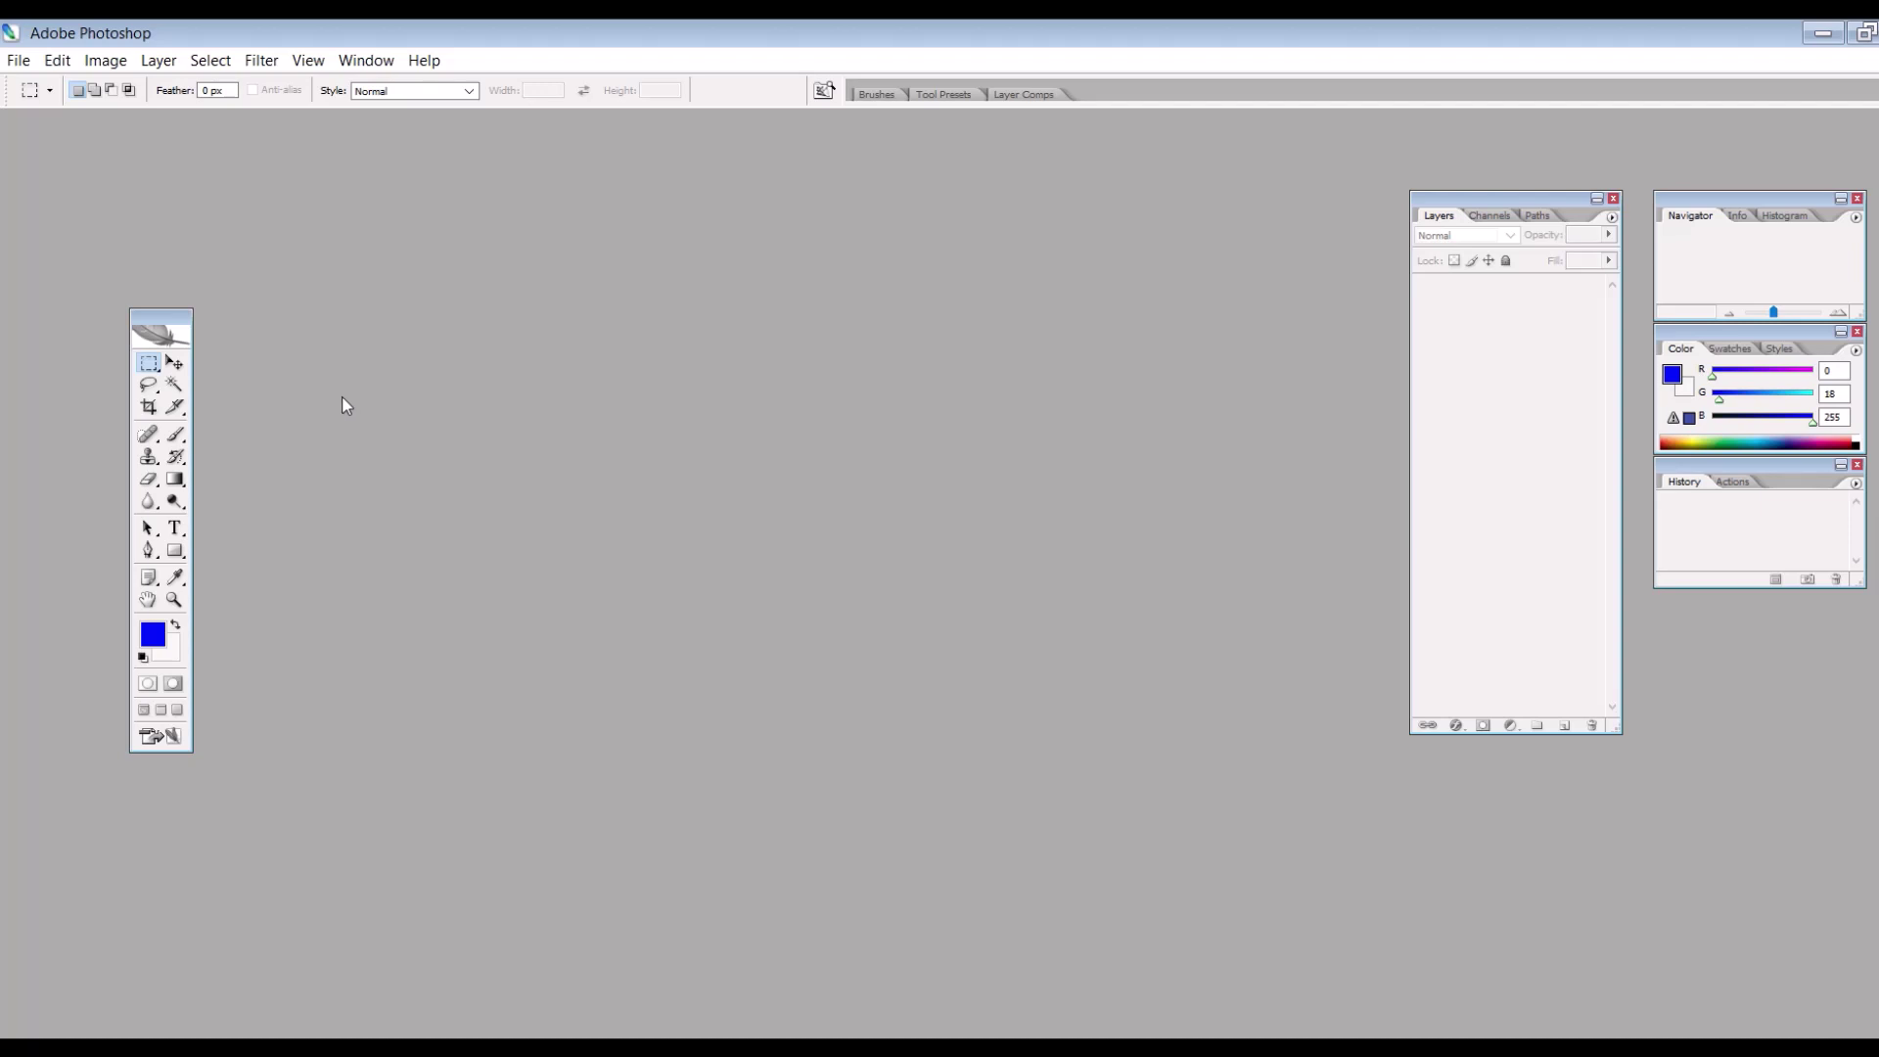
# - Switch to Photoshop and create a document from the Merch by Amazon preset, 4500 x 5400 pixels at 300 pixels/inch with white background contents
pyautogui.click(19, 60)
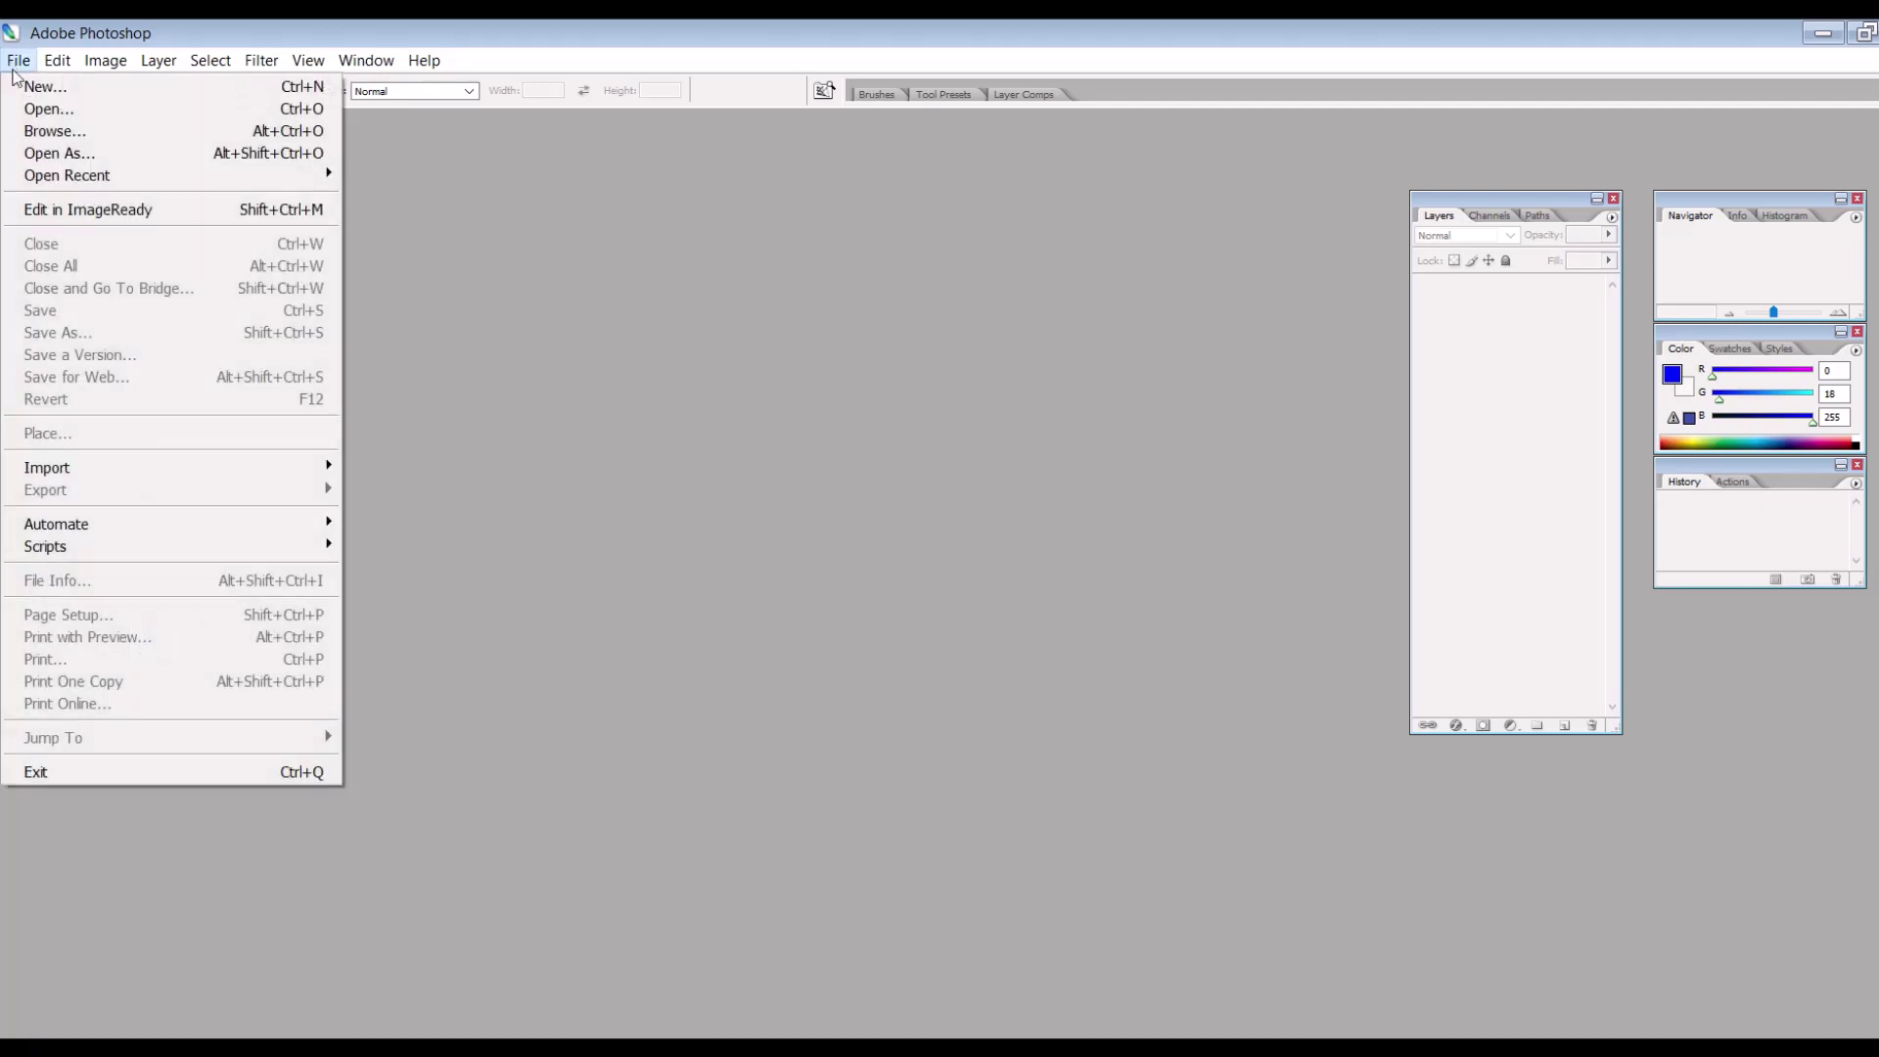
pyautogui.click(39, 91)
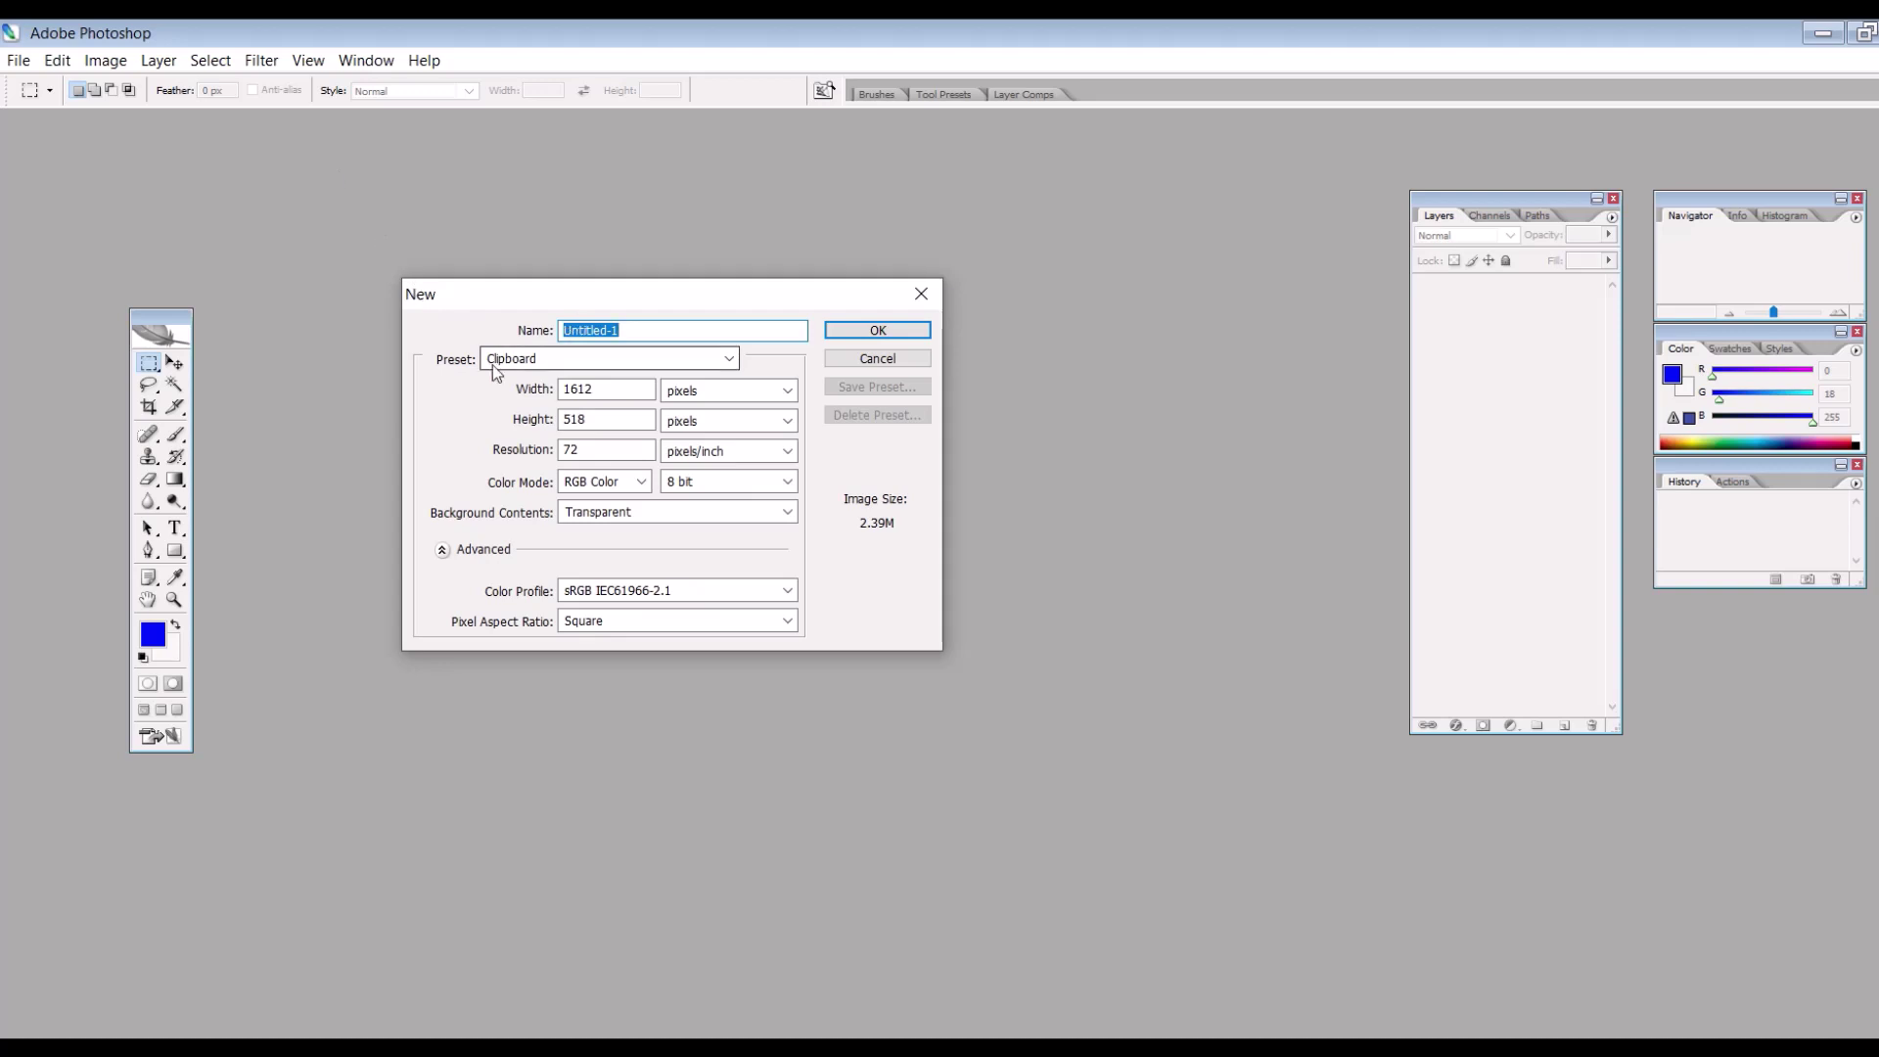
pyautogui.click(491, 361)
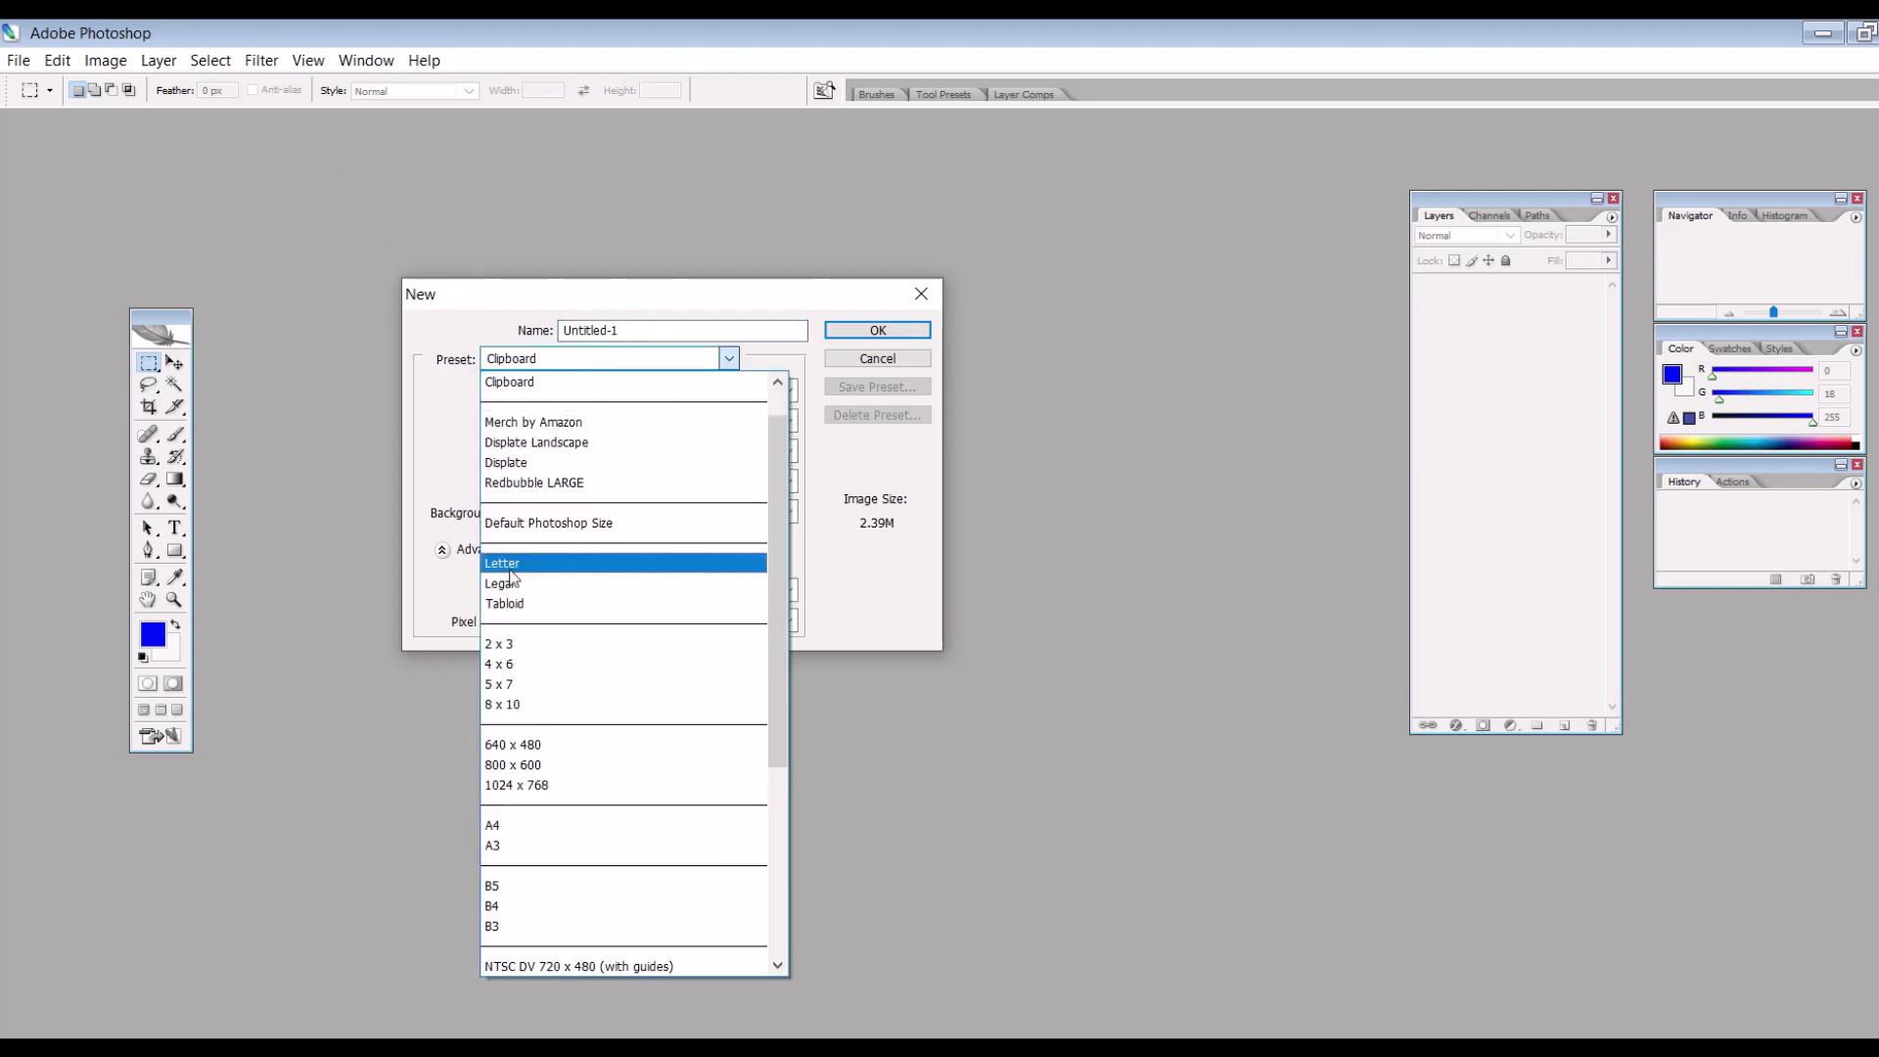
pyautogui.scroll(1, 526, 548)
pyautogui.click(529, 464)
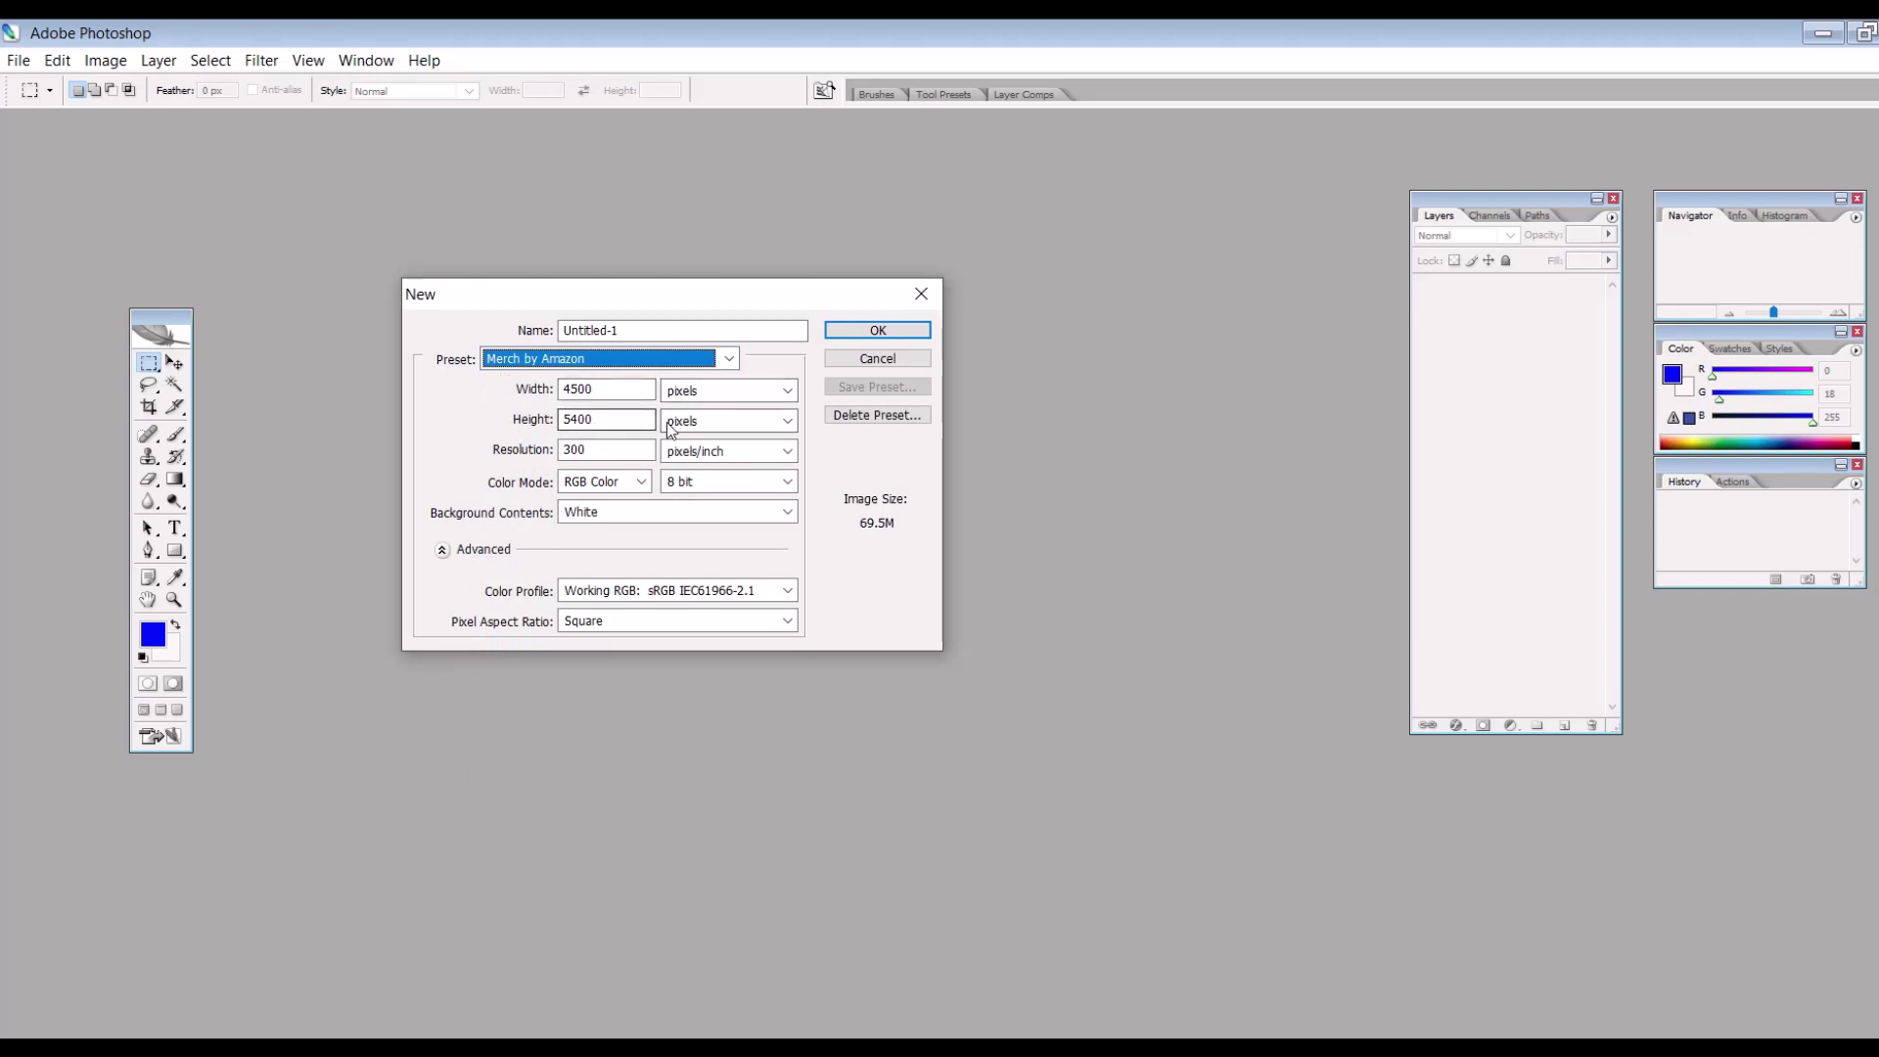
pyautogui.click(862, 335)
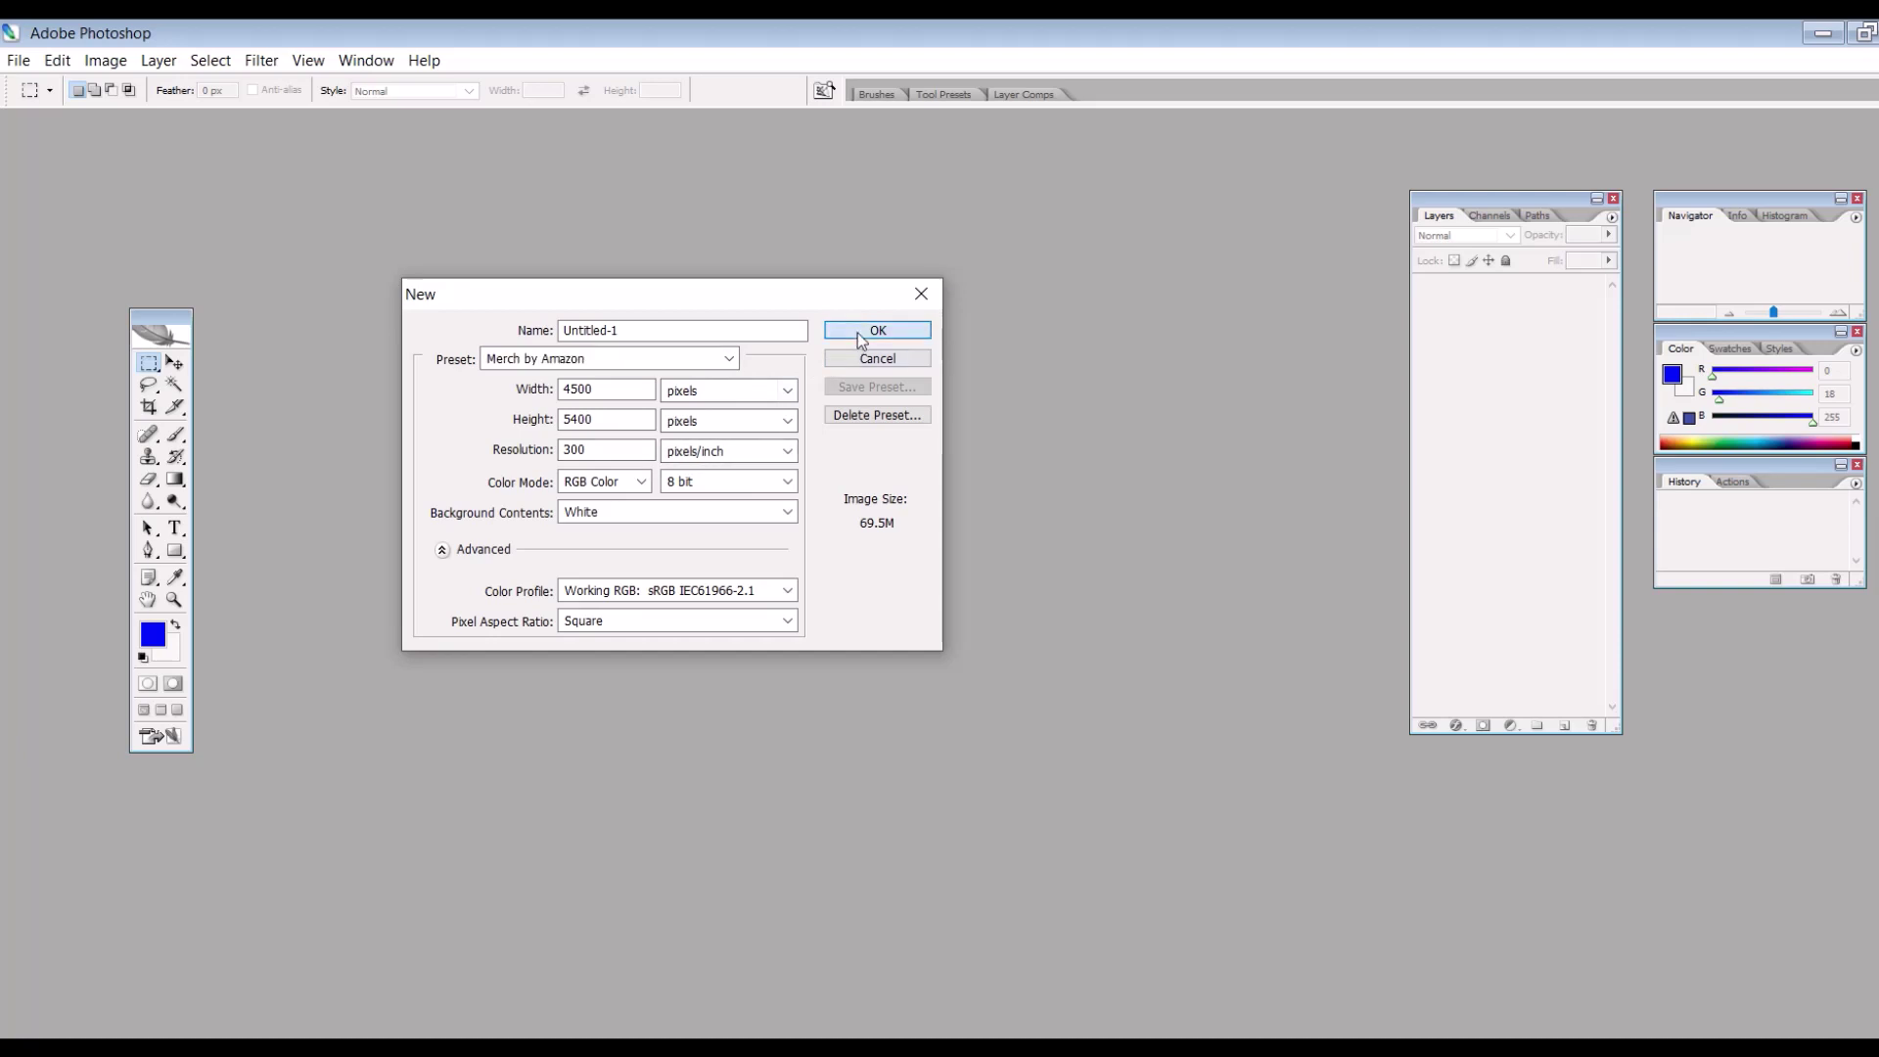
pyautogui.click(709, 132)
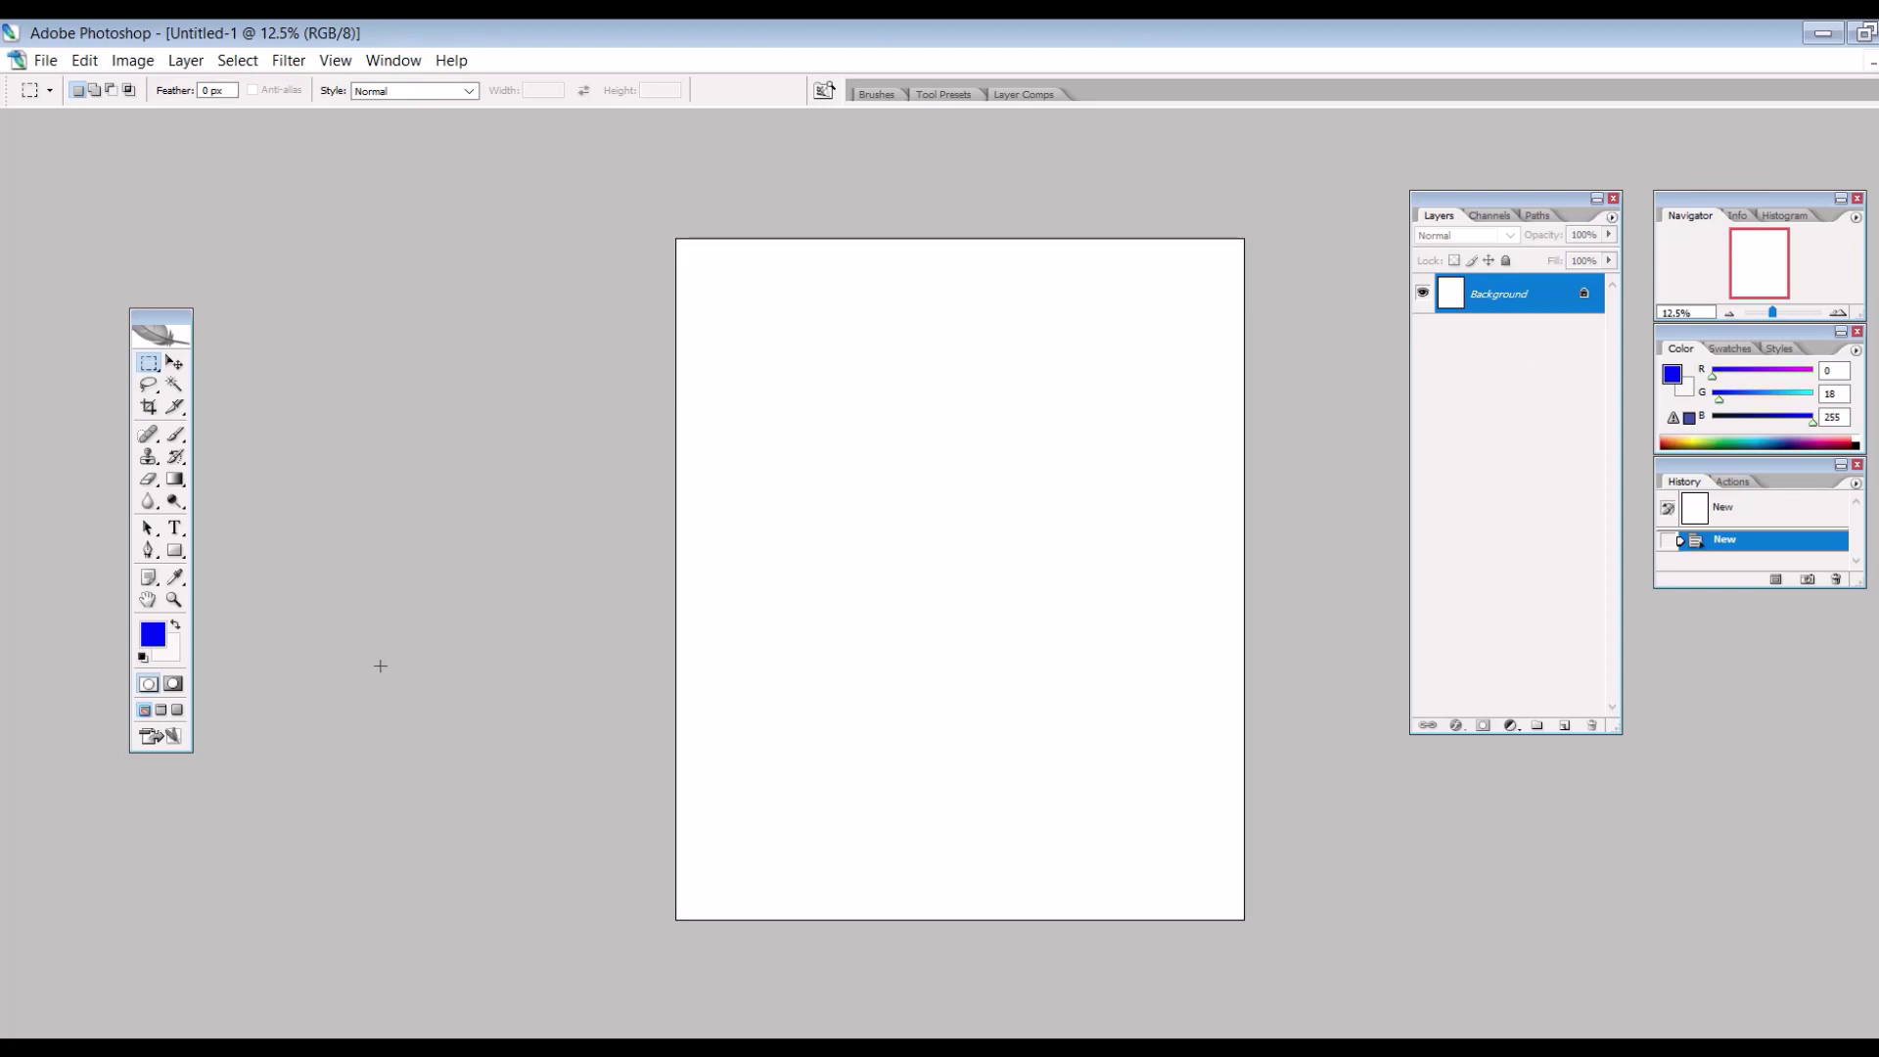
# - Add an empty layer above the background, try hiding the background, and finish with only the background shown and the new layer hidden
pyautogui.click(1565, 725)
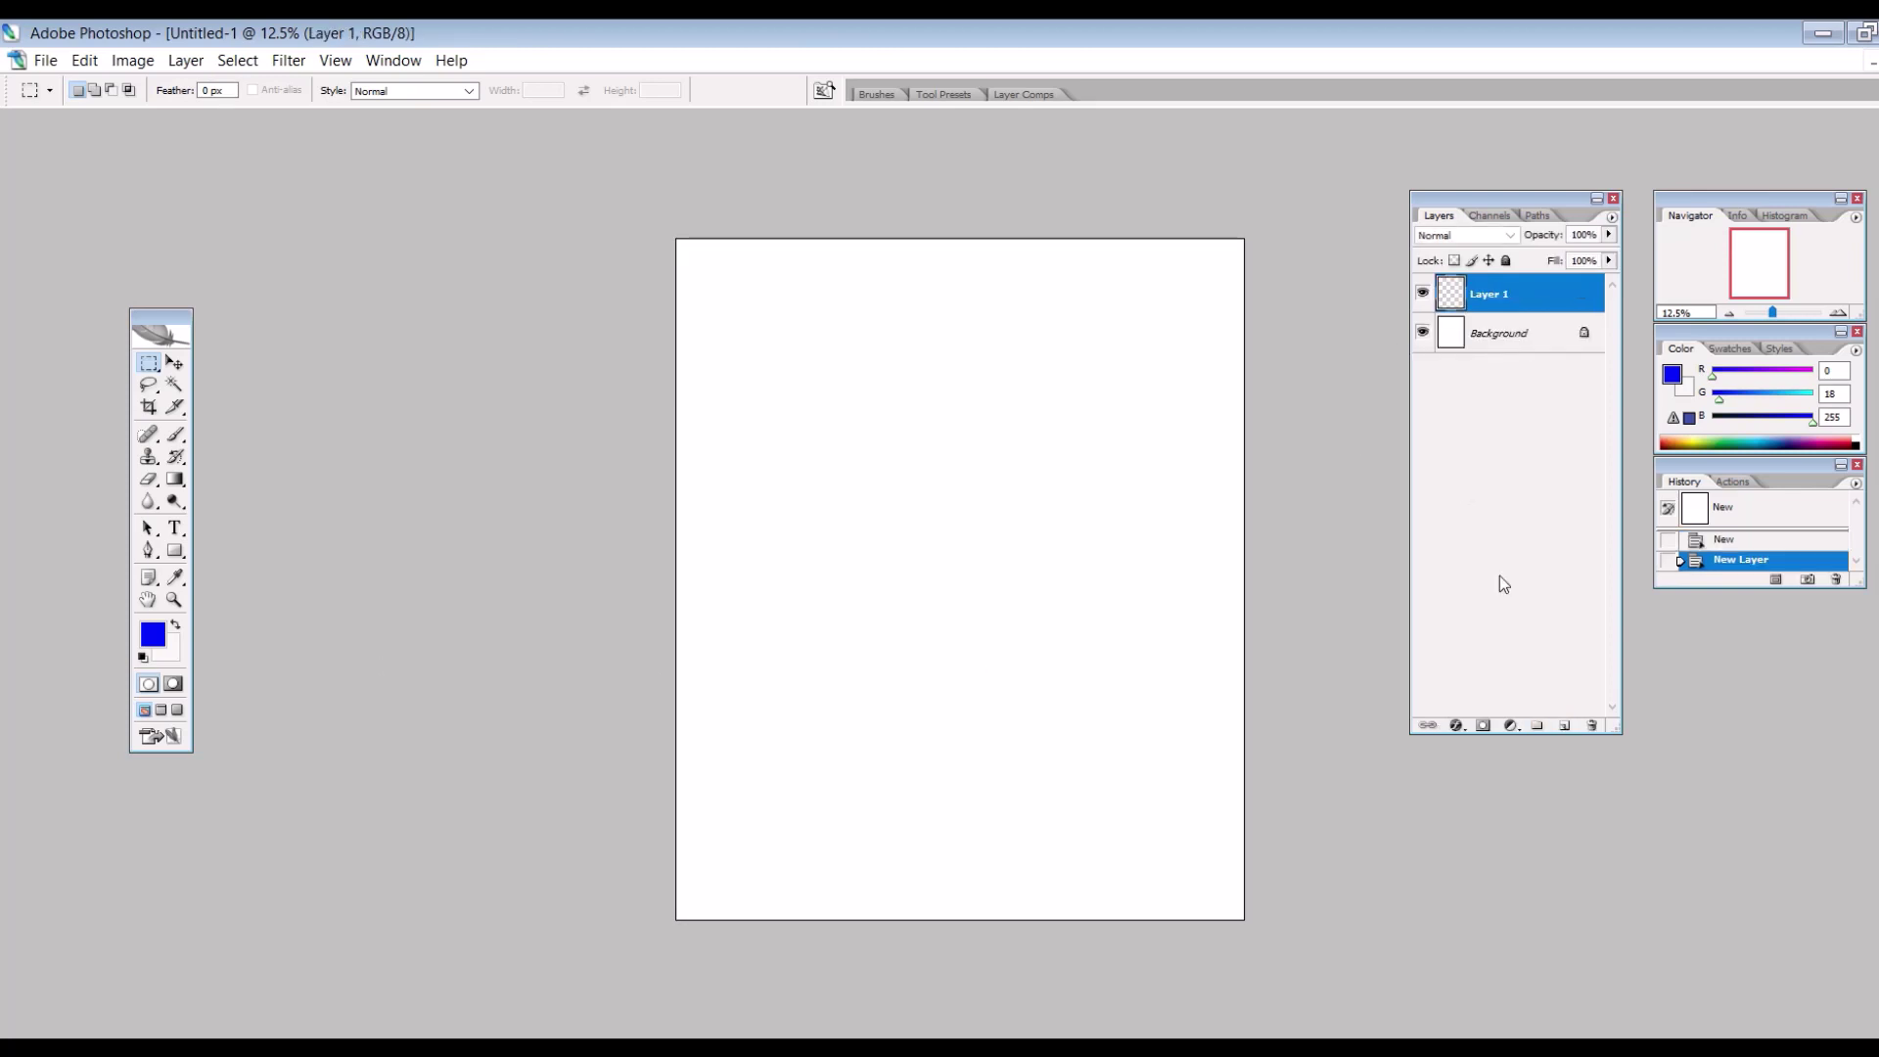
pyautogui.click(1422, 332)
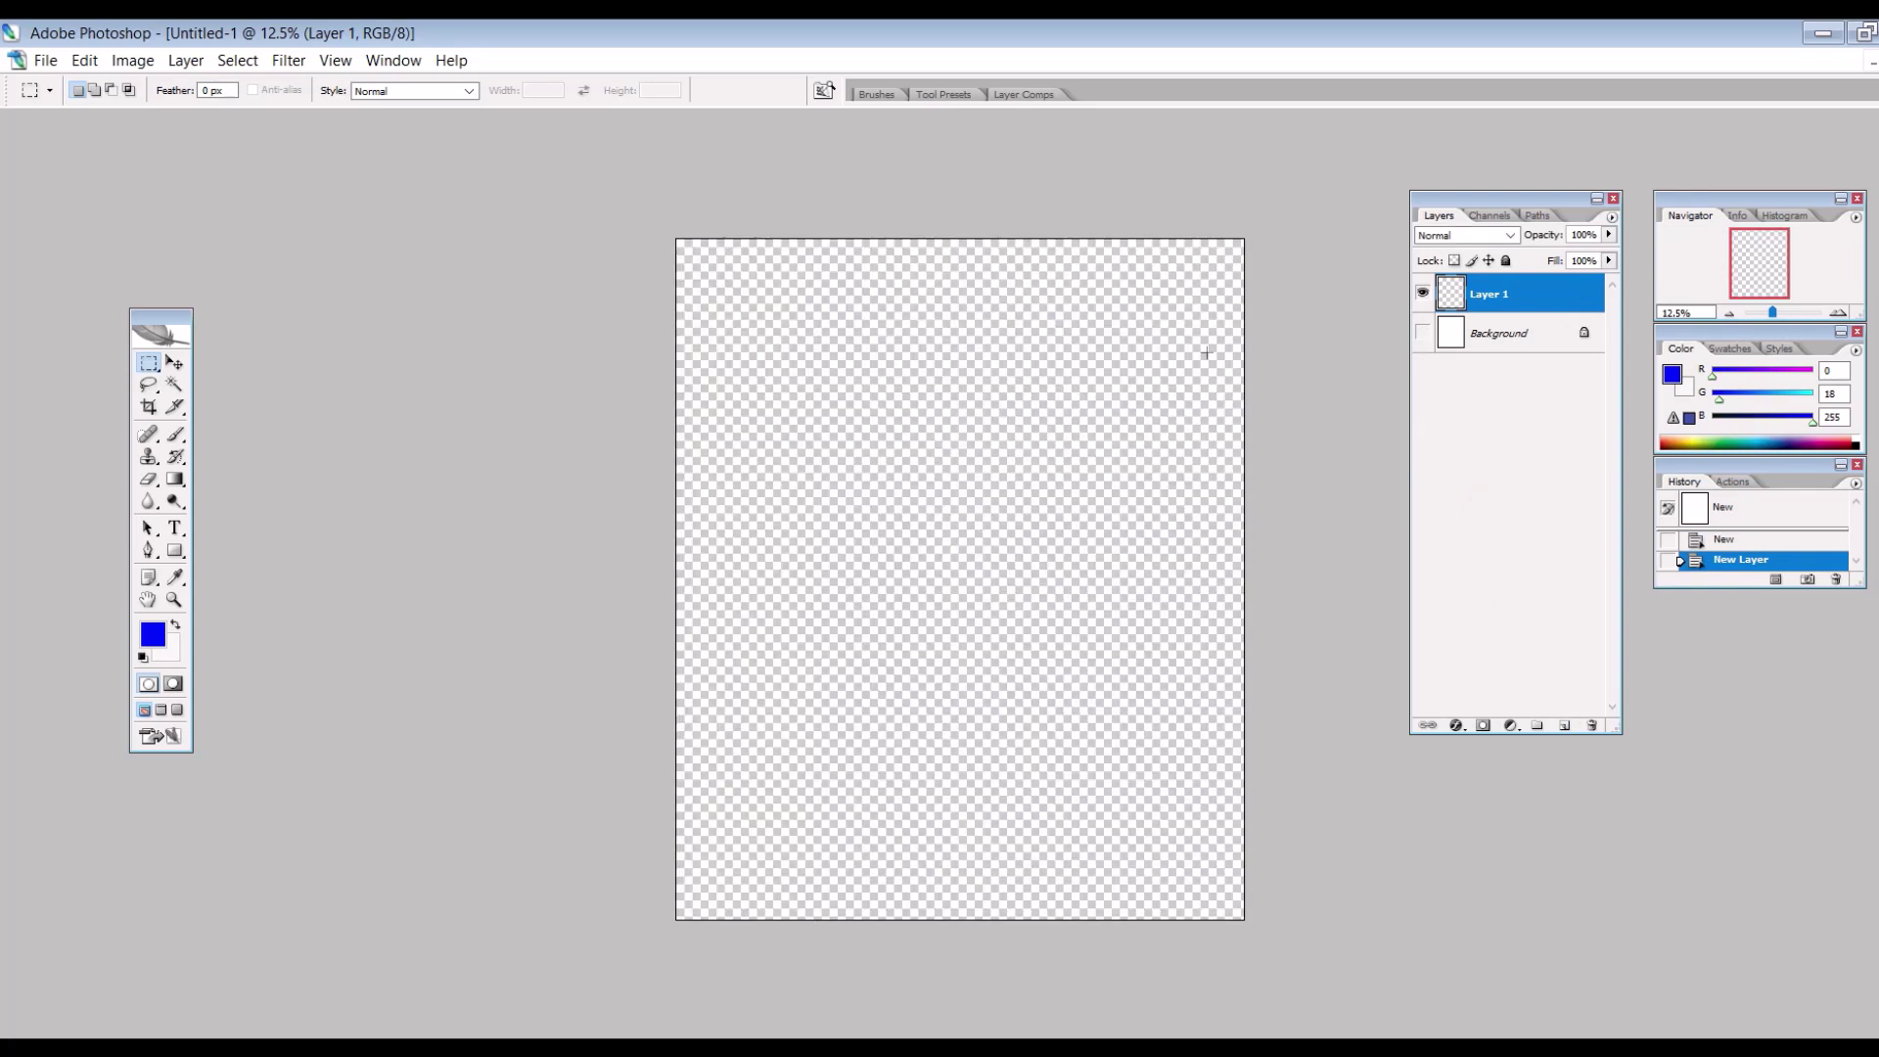
pyautogui.click(1422, 292)
pyautogui.click(1422, 333)
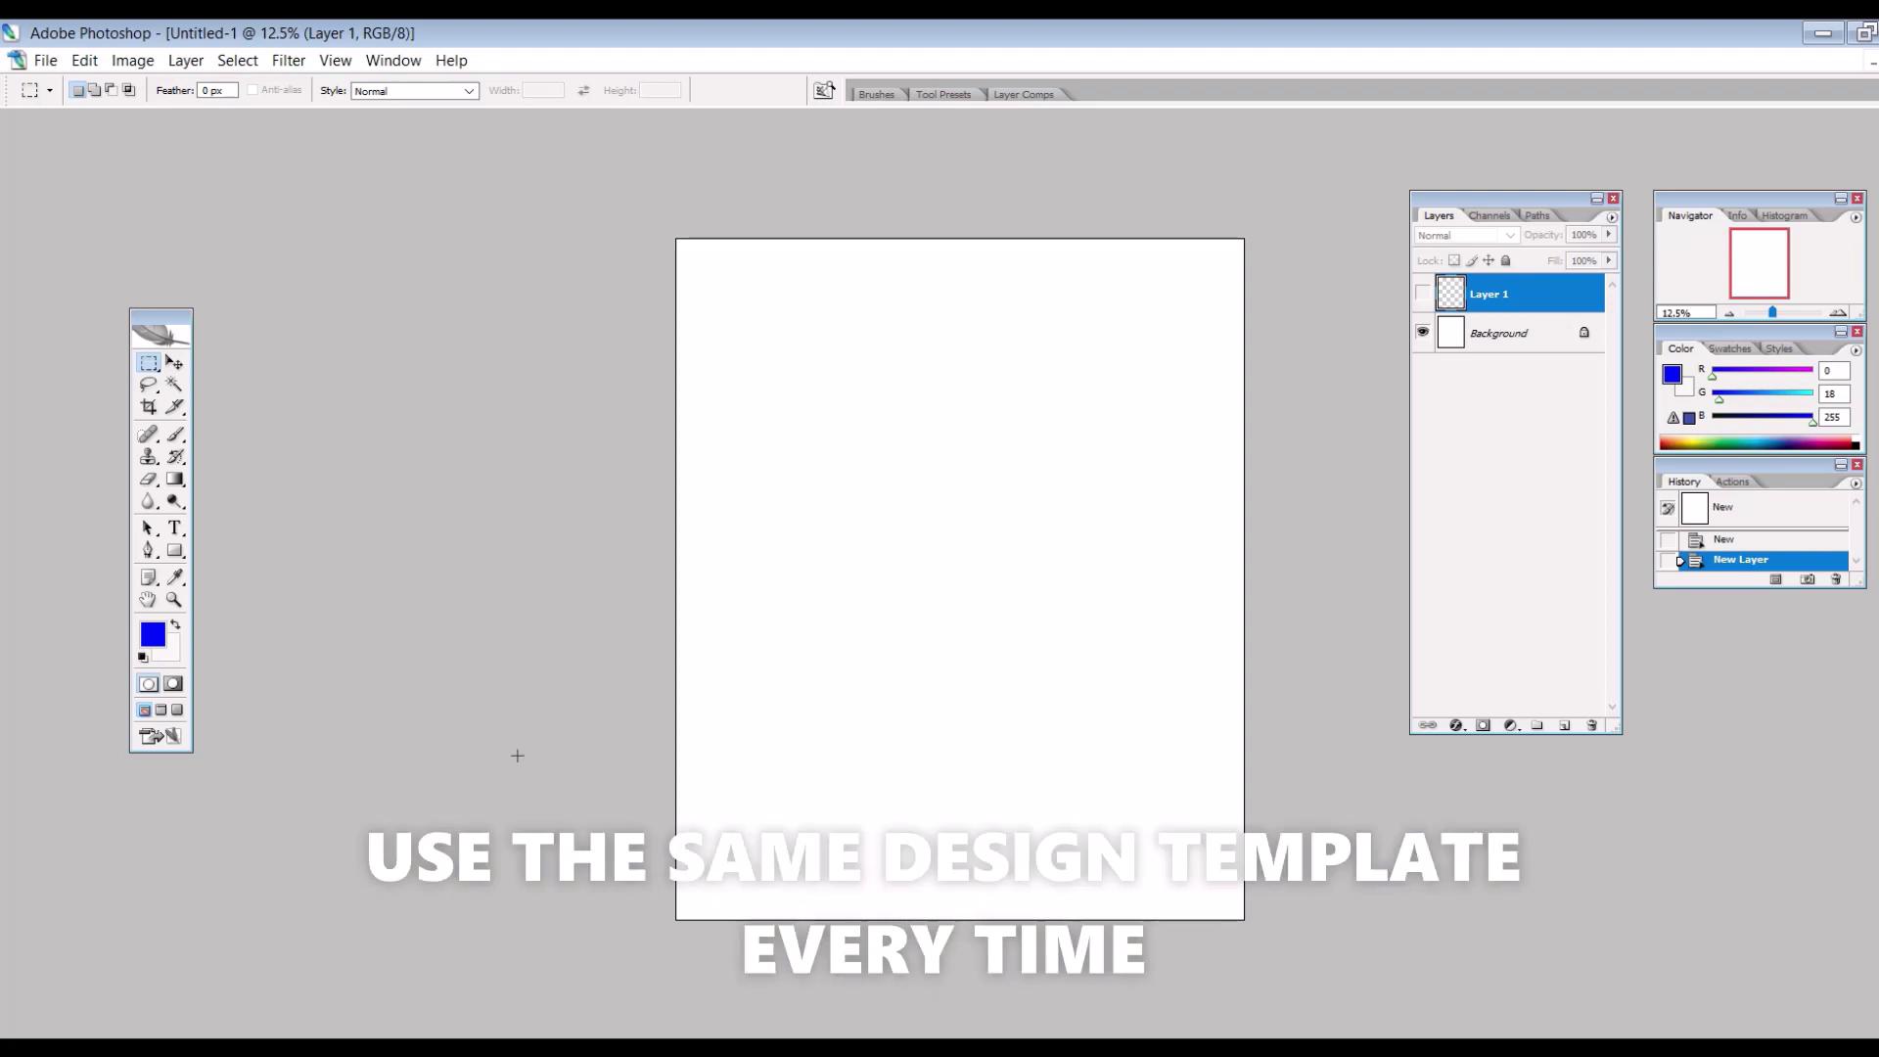
# - Add a blue text layer reading HELP in 250 pt Mesmerize on the upper part of the canvas
pyautogui.click(175, 527)
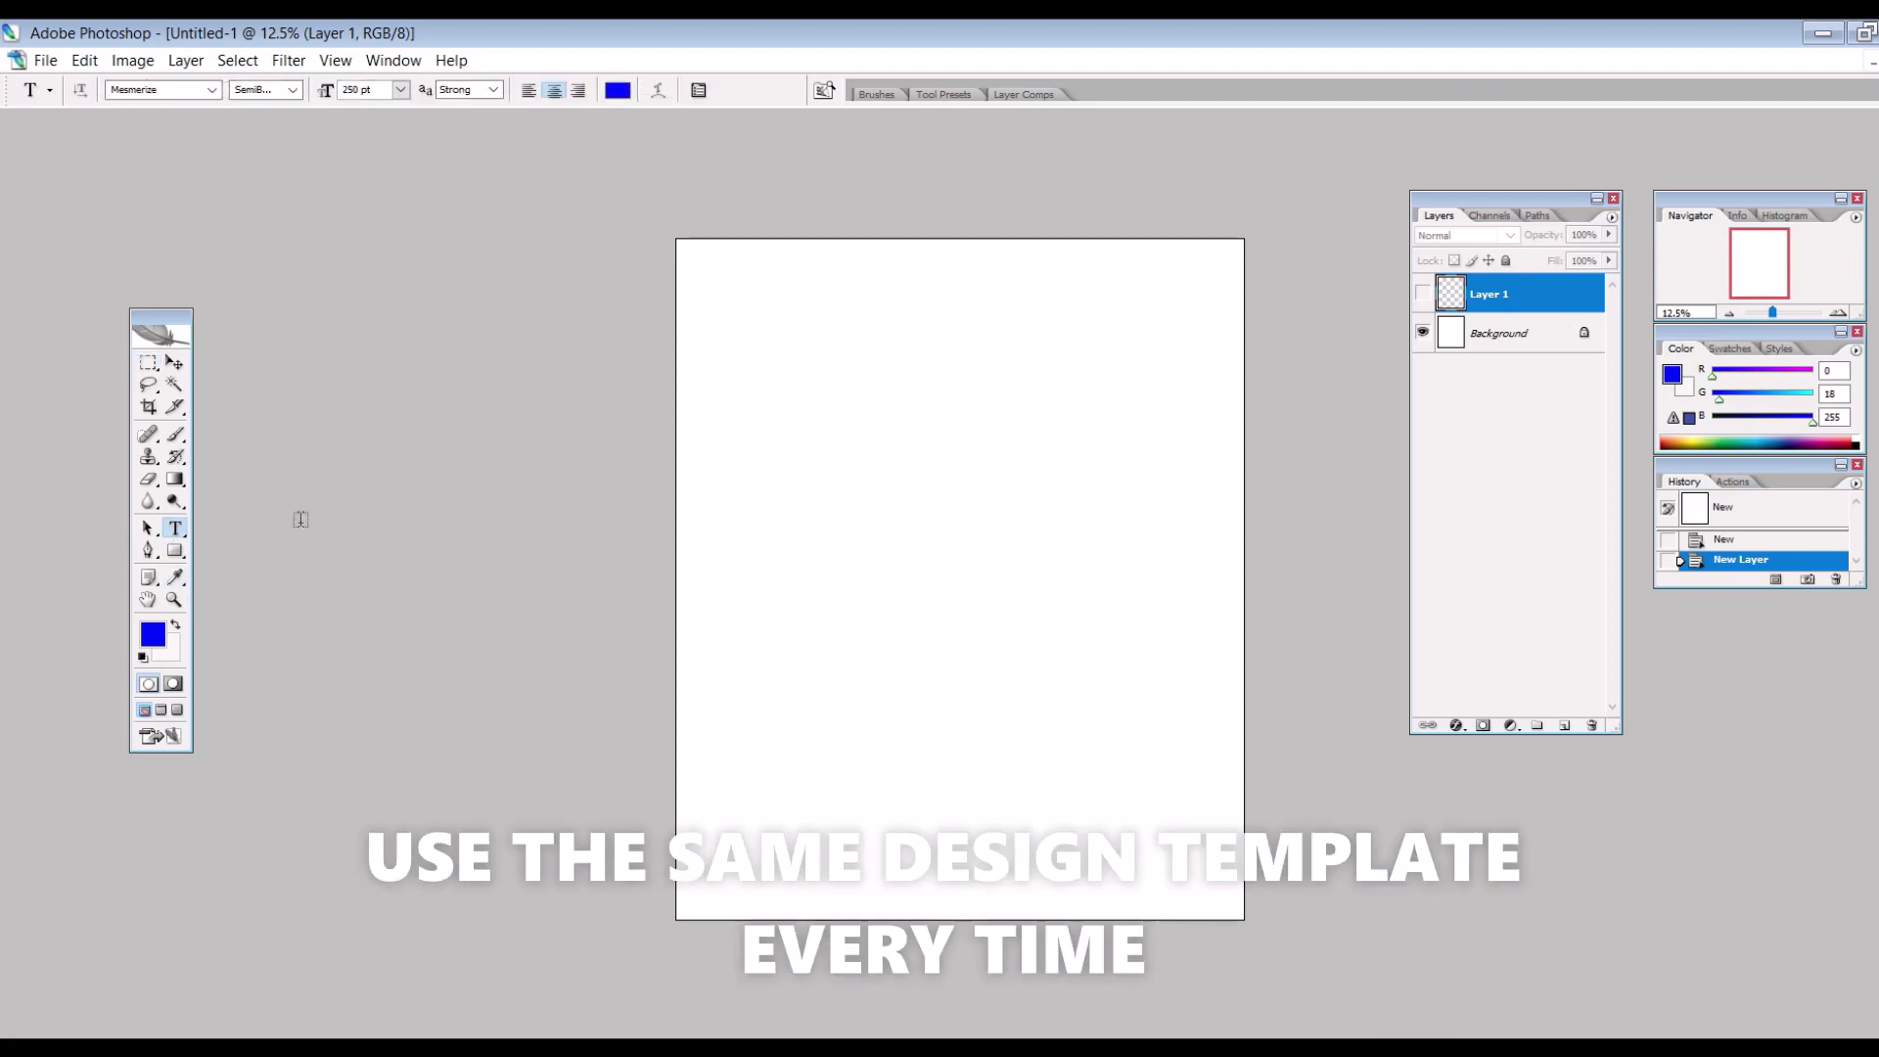
pyautogui.click(736, 512)
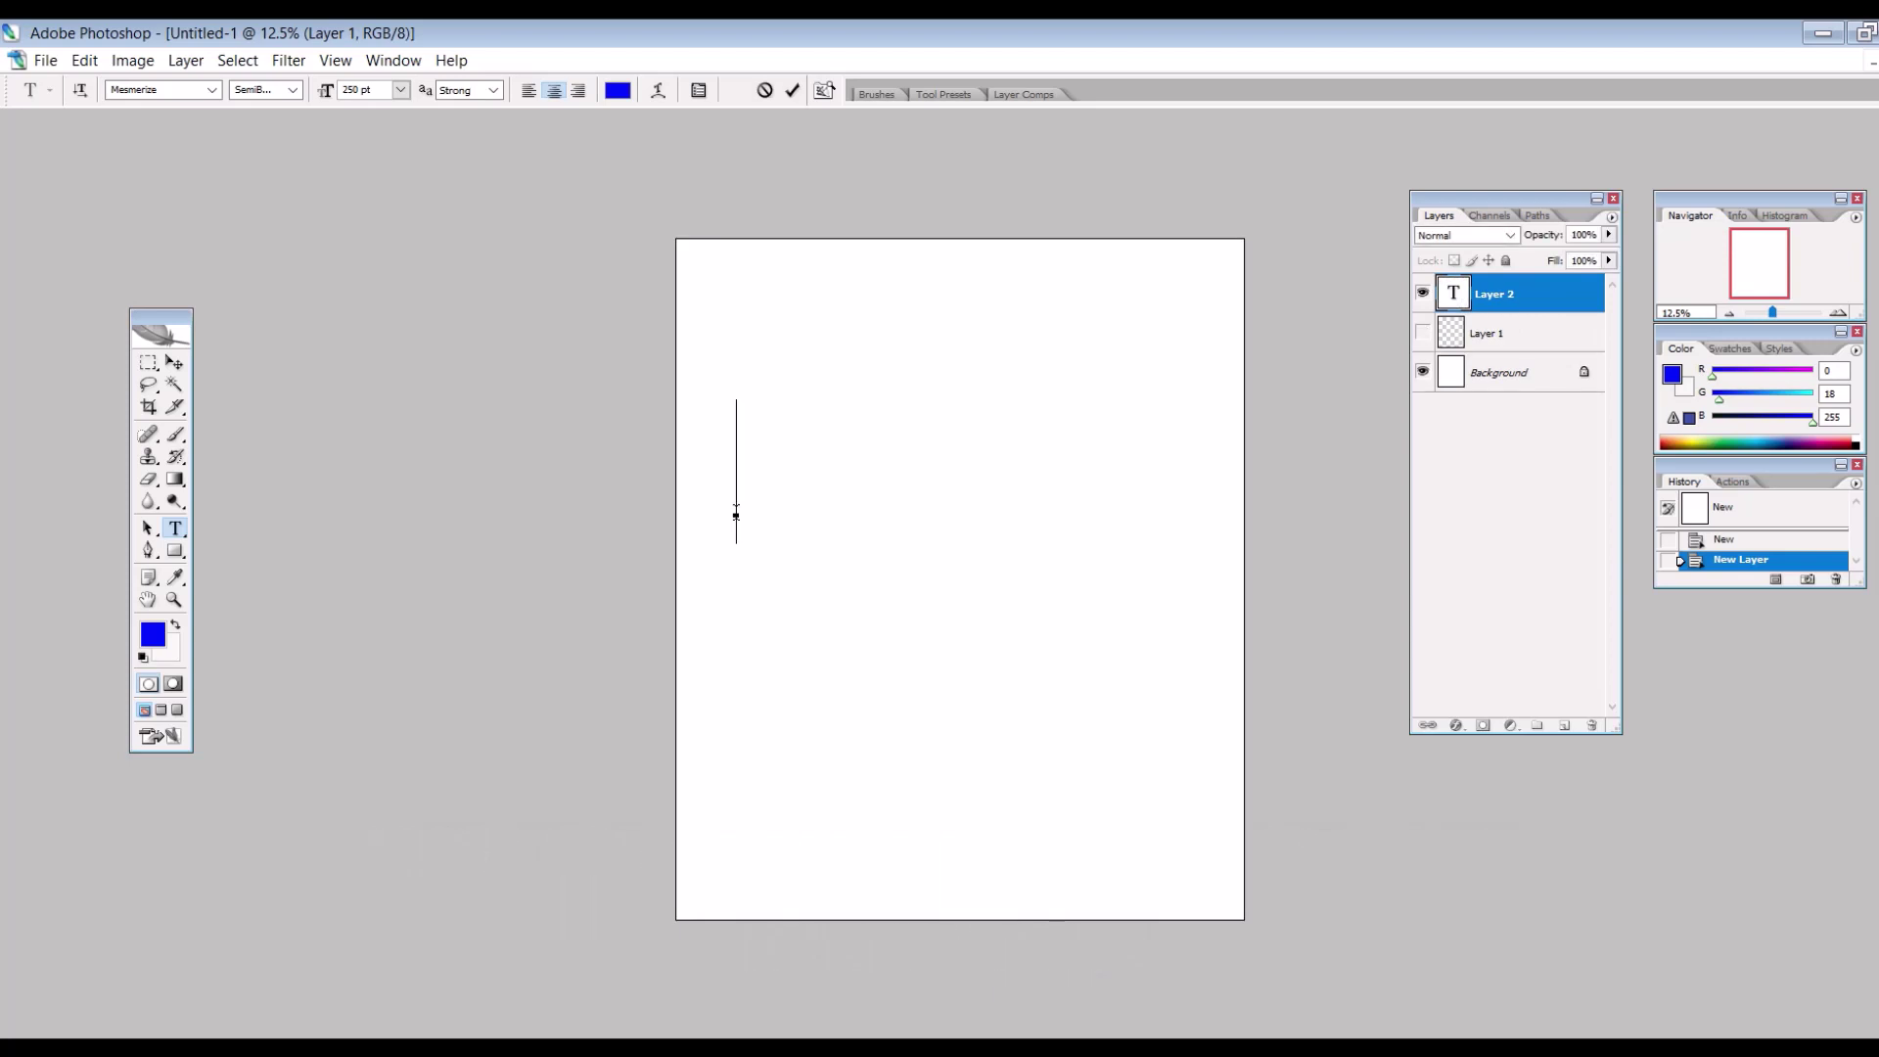
pyautogui.write('help')
pyautogui.press('BackSpace')
pyautogui.press('BackSpace')
pyautogui.press('BackSpace')
pyautogui.write('HLP')
pyautogui.press('BackSpace')
pyautogui.press('BackSpace')
pyautogui.press('BackSpace')
pyautogui.write('EH')
pyautogui.press('BackSpace')
pyautogui.press('BackSpace')
pyautogui.write('HELP')
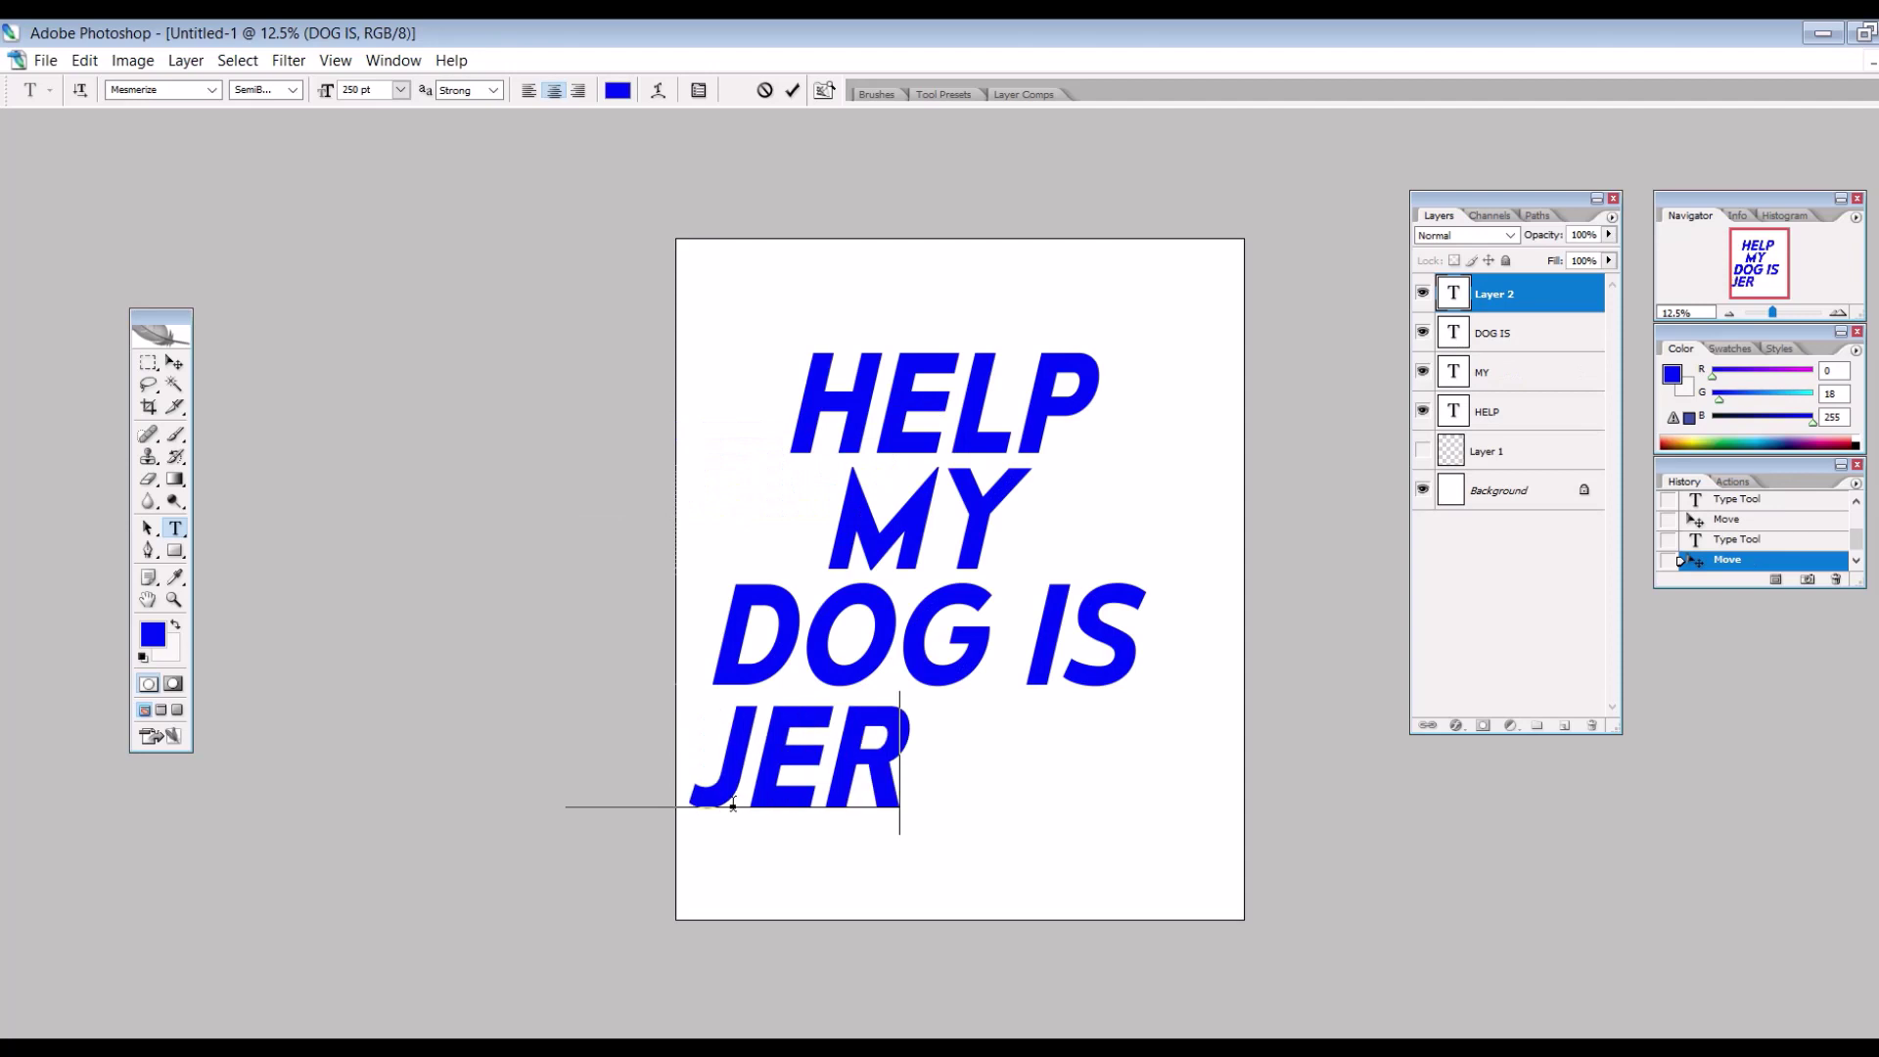
# - Complete the last text line as A JERK and place it beneath the DOG IS line
pyautogui.write('K')
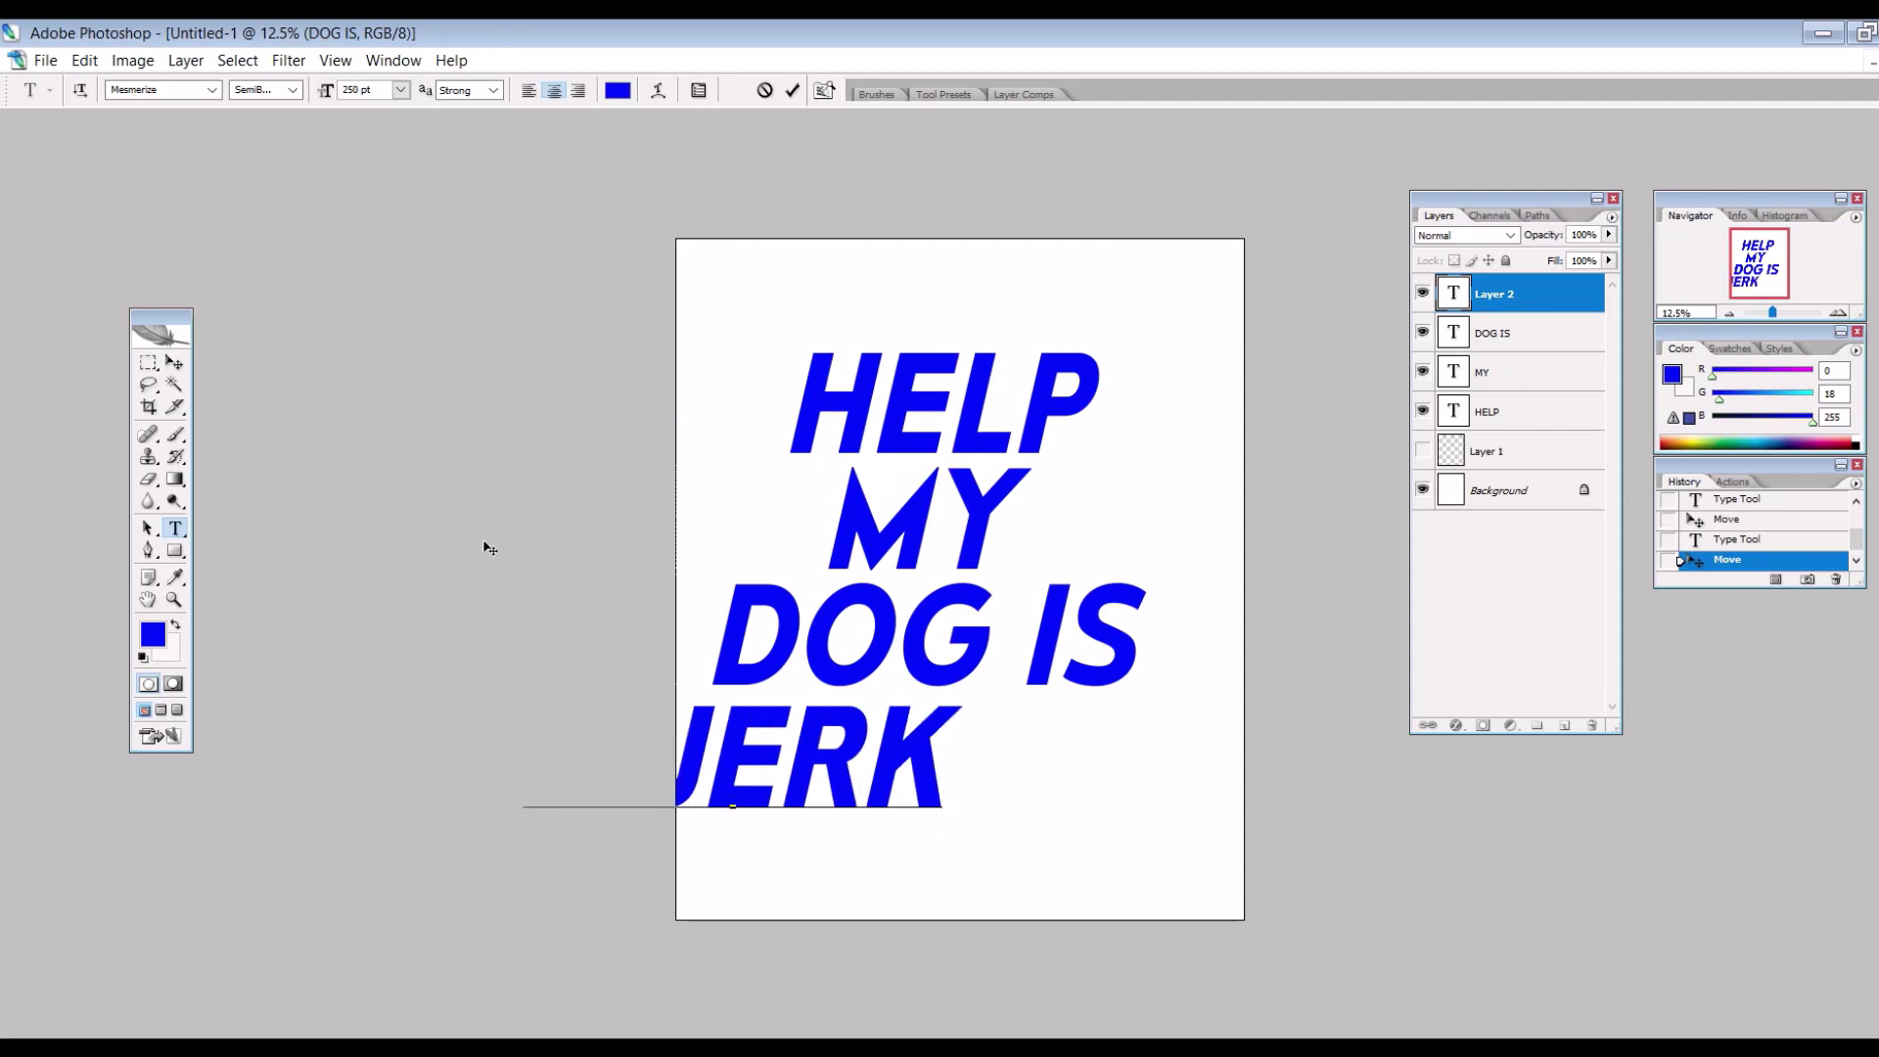
pyautogui.click(174, 363)
pyautogui.moveTo(323, 416); pyautogui.dragTo(530, 408)
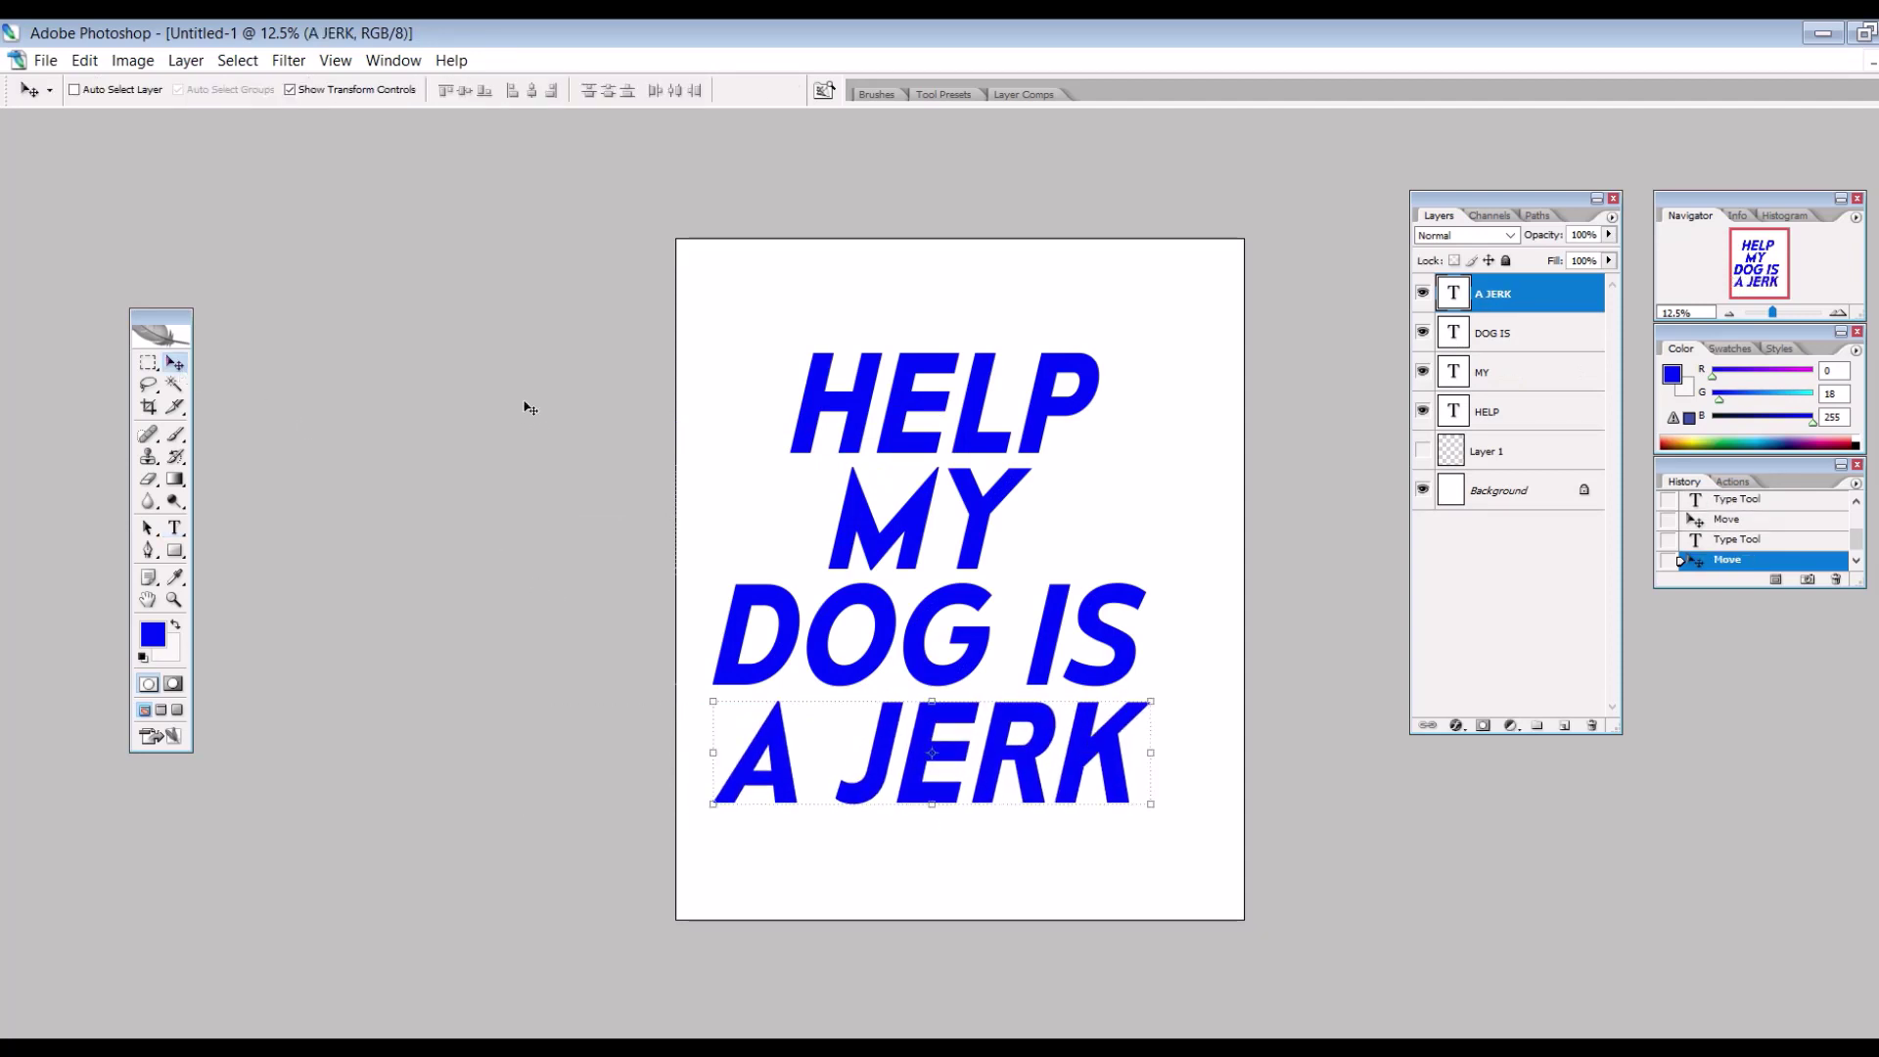
# - Align the horizontal centers of the four text layers, move them slightly up, and center them horizontally with the background
pyautogui.keyDown('shift'); pyautogui.click(1495, 418); pyautogui.keyUp('shift')
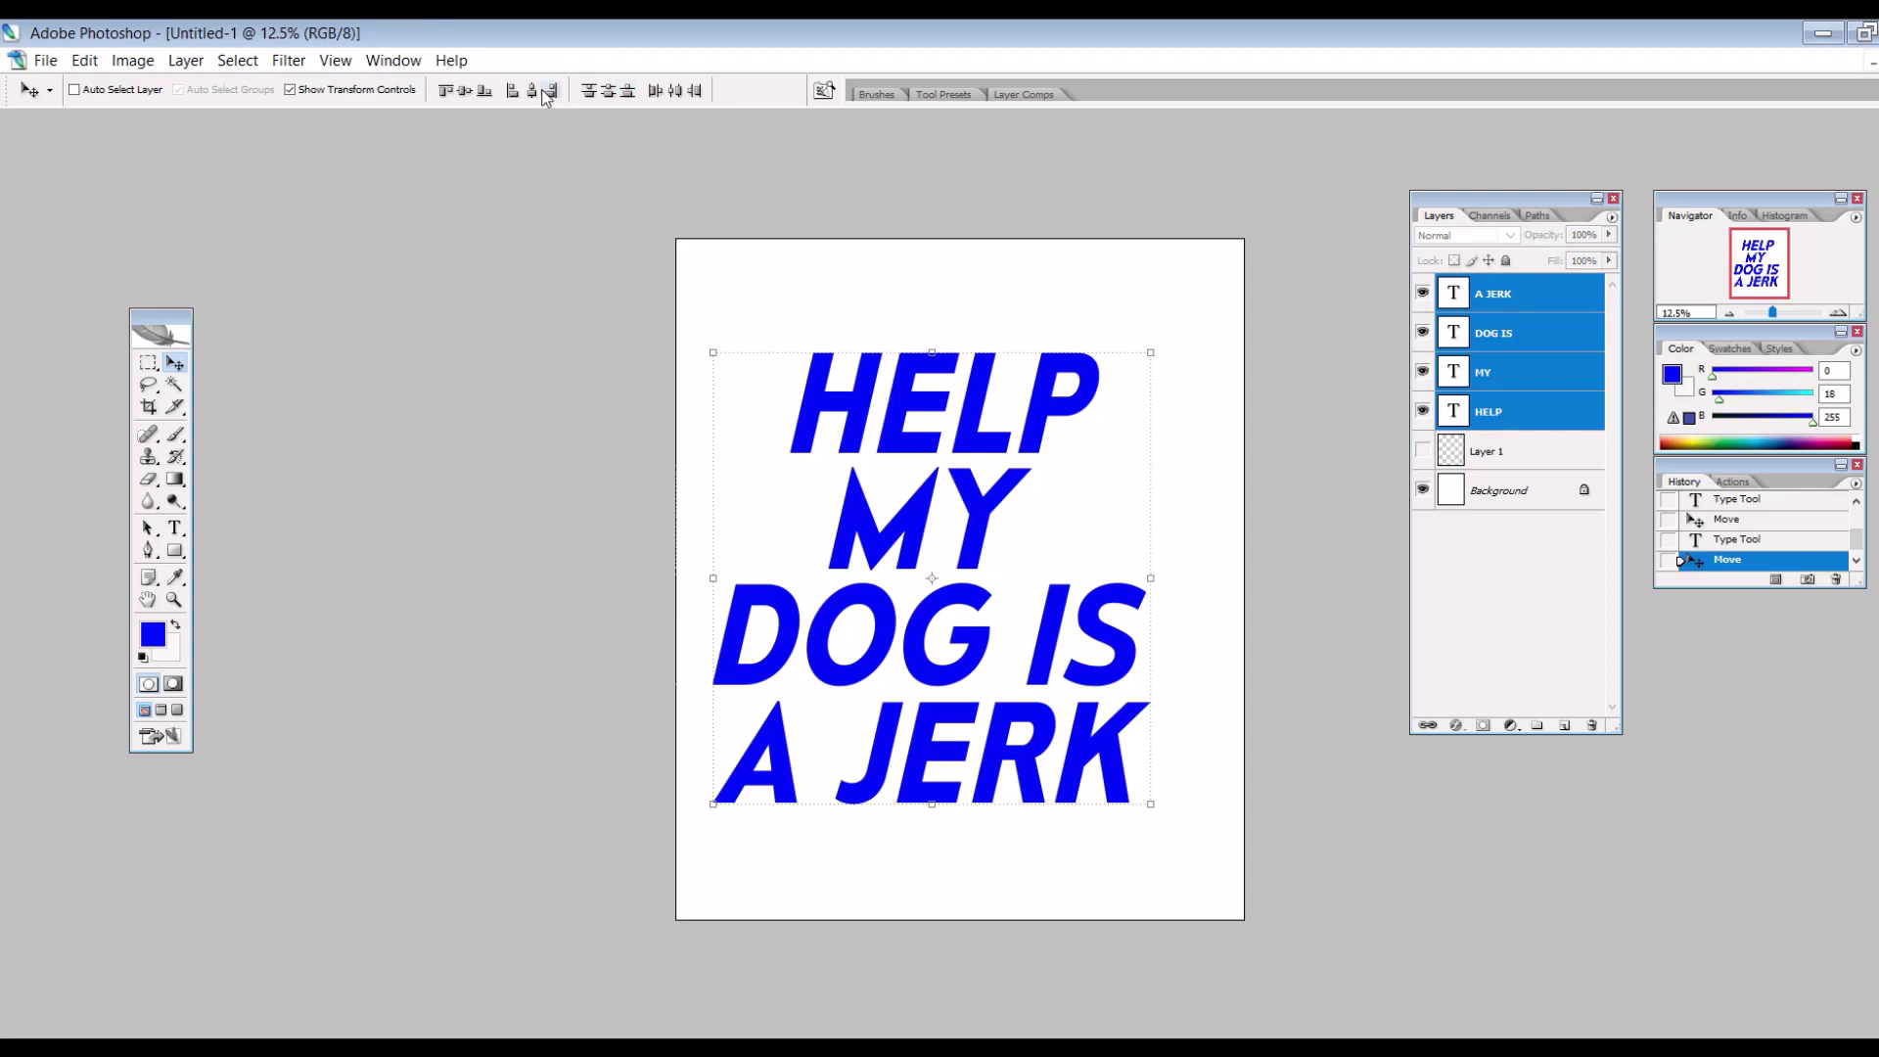
pyautogui.click(532, 90)
pyautogui.moveTo(916, 563); pyautogui.dragTo(937, 553)
pyautogui.keyDown('shift'); pyautogui.click(1483, 492); pyautogui.keyUp('shift')
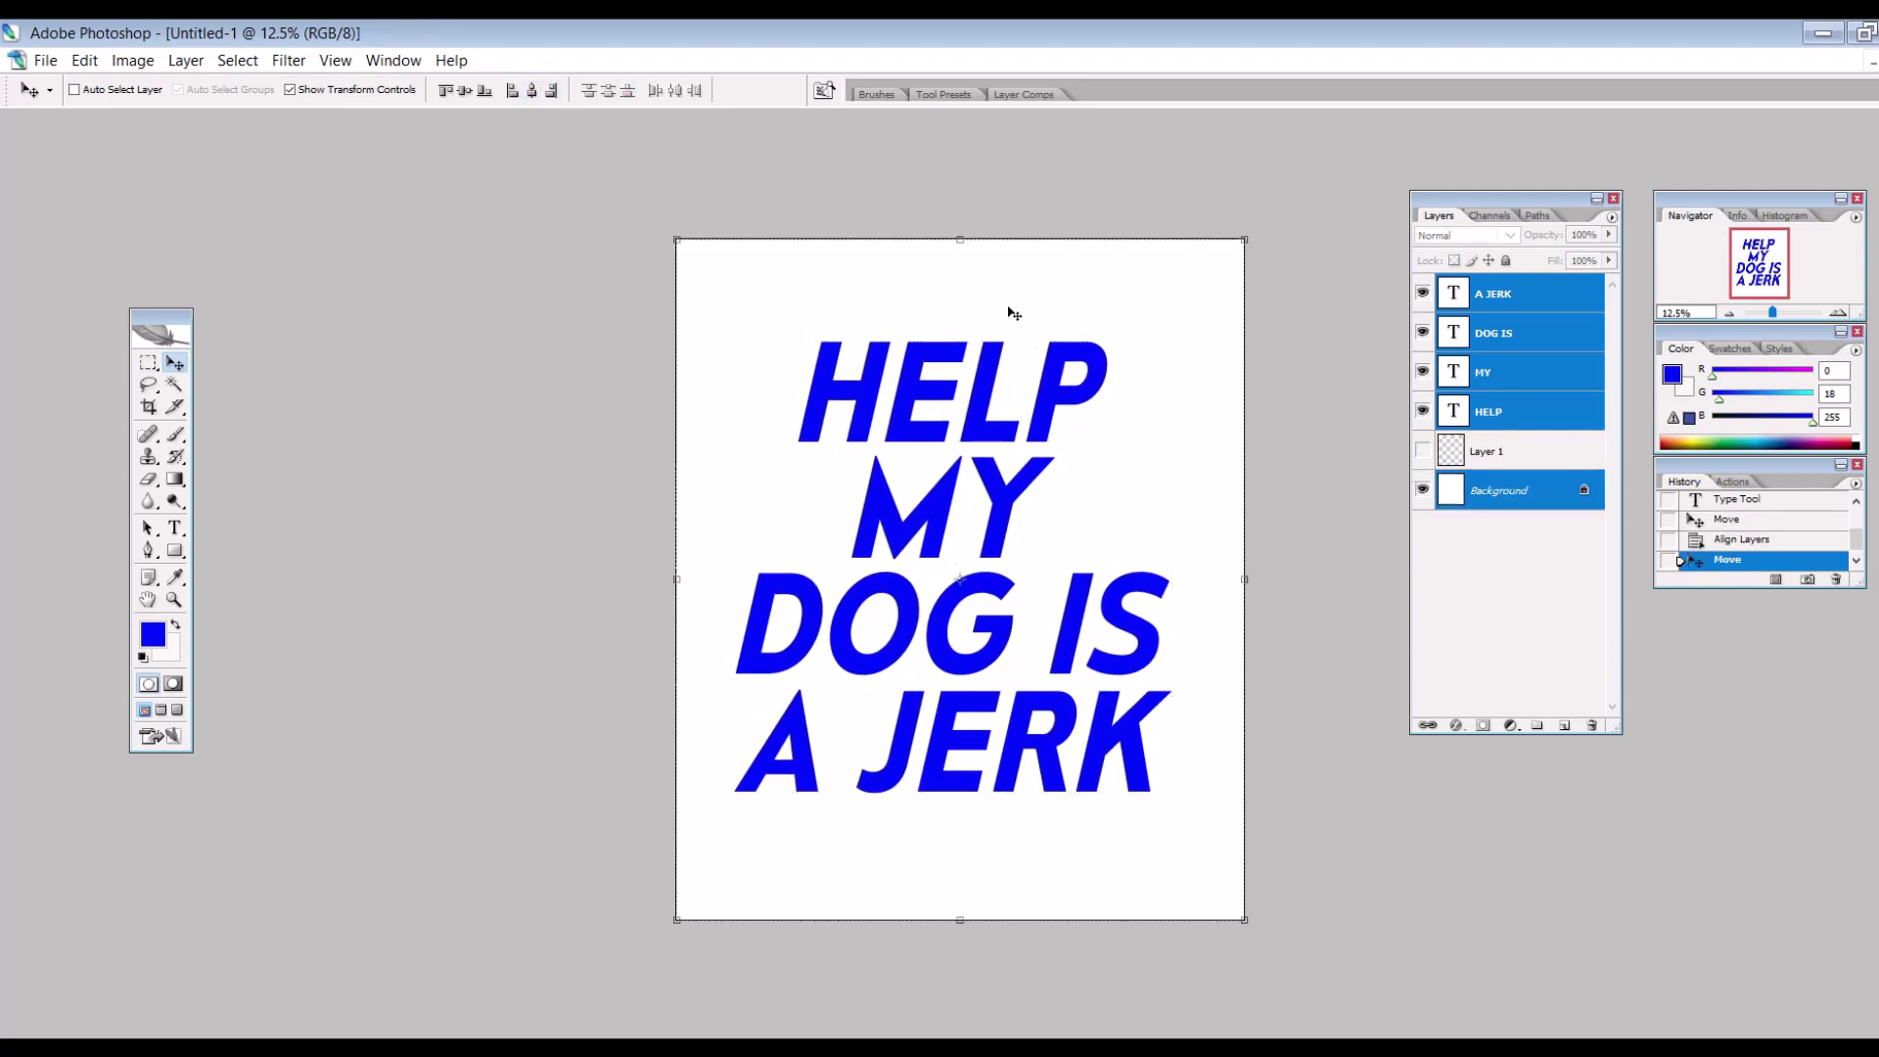
pyautogui.click(531, 90)
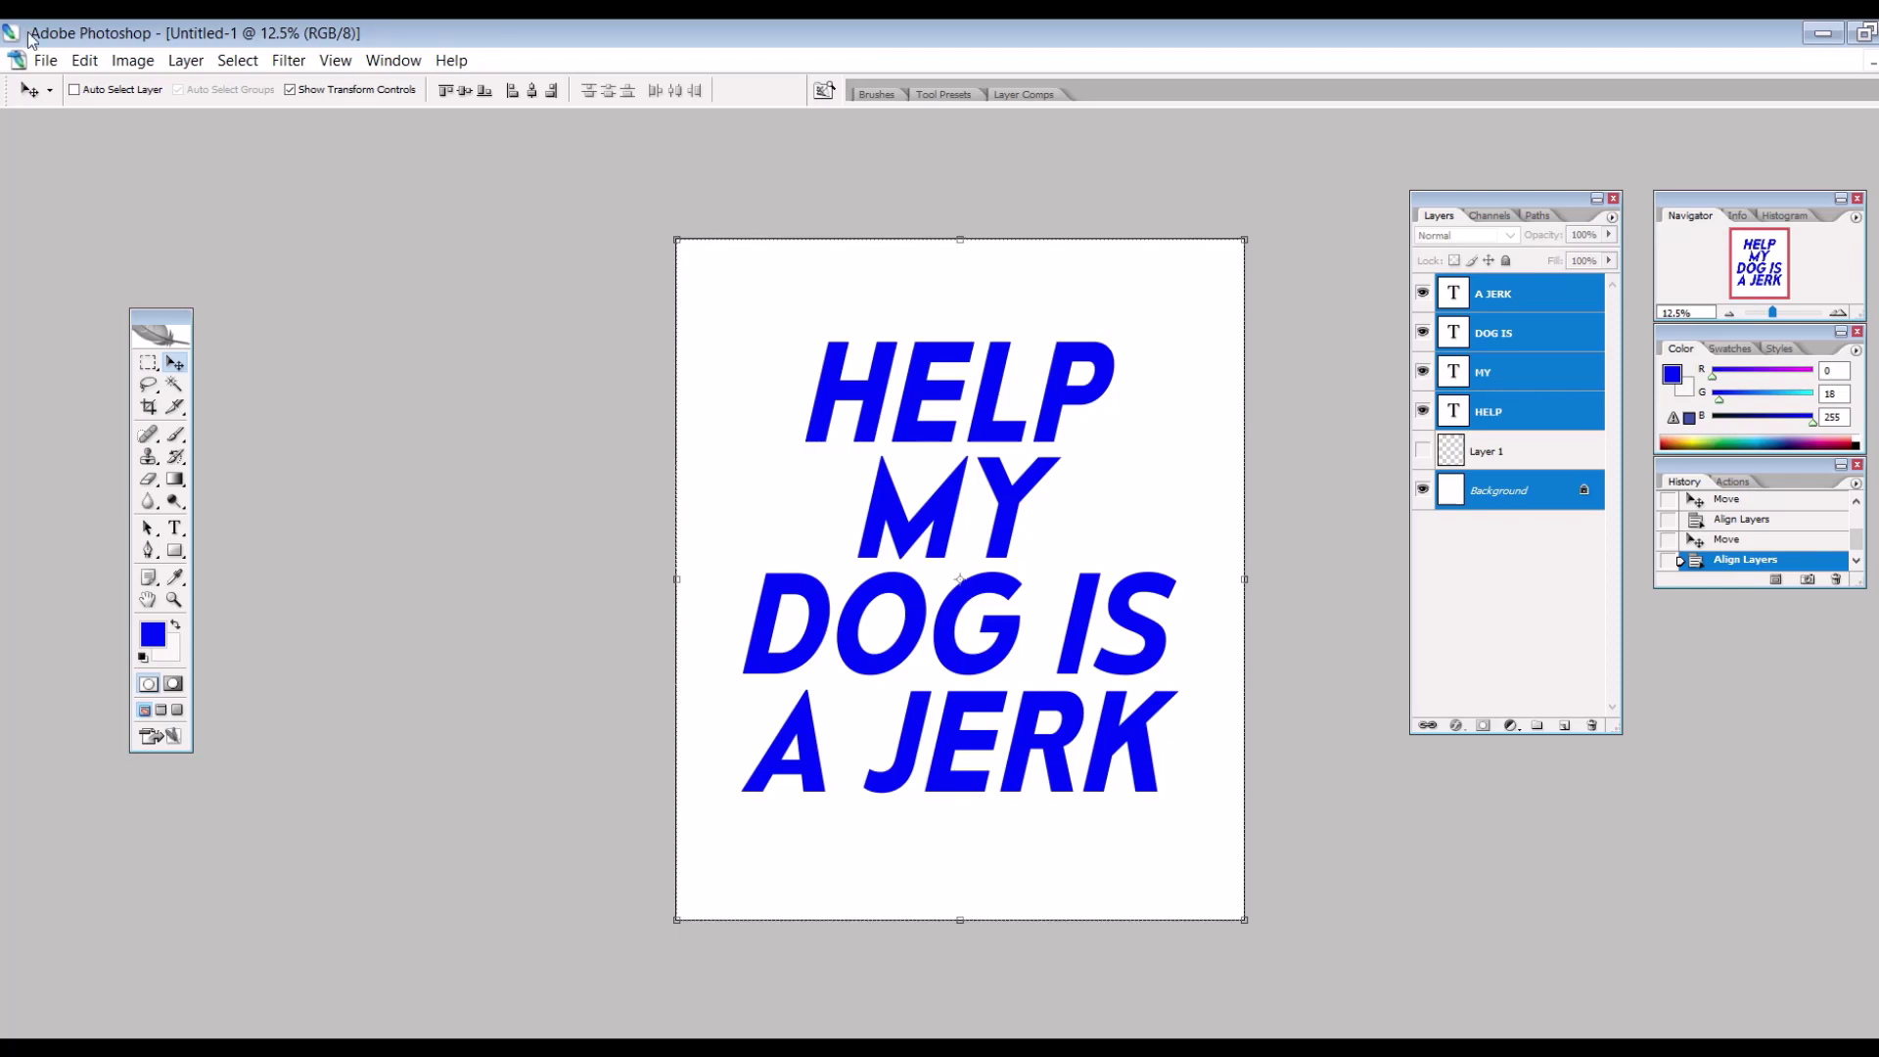
# - Close the untitled document and open Template.psd in a maximized window
pyautogui.click(45, 60)
pyautogui.click(60, 247)
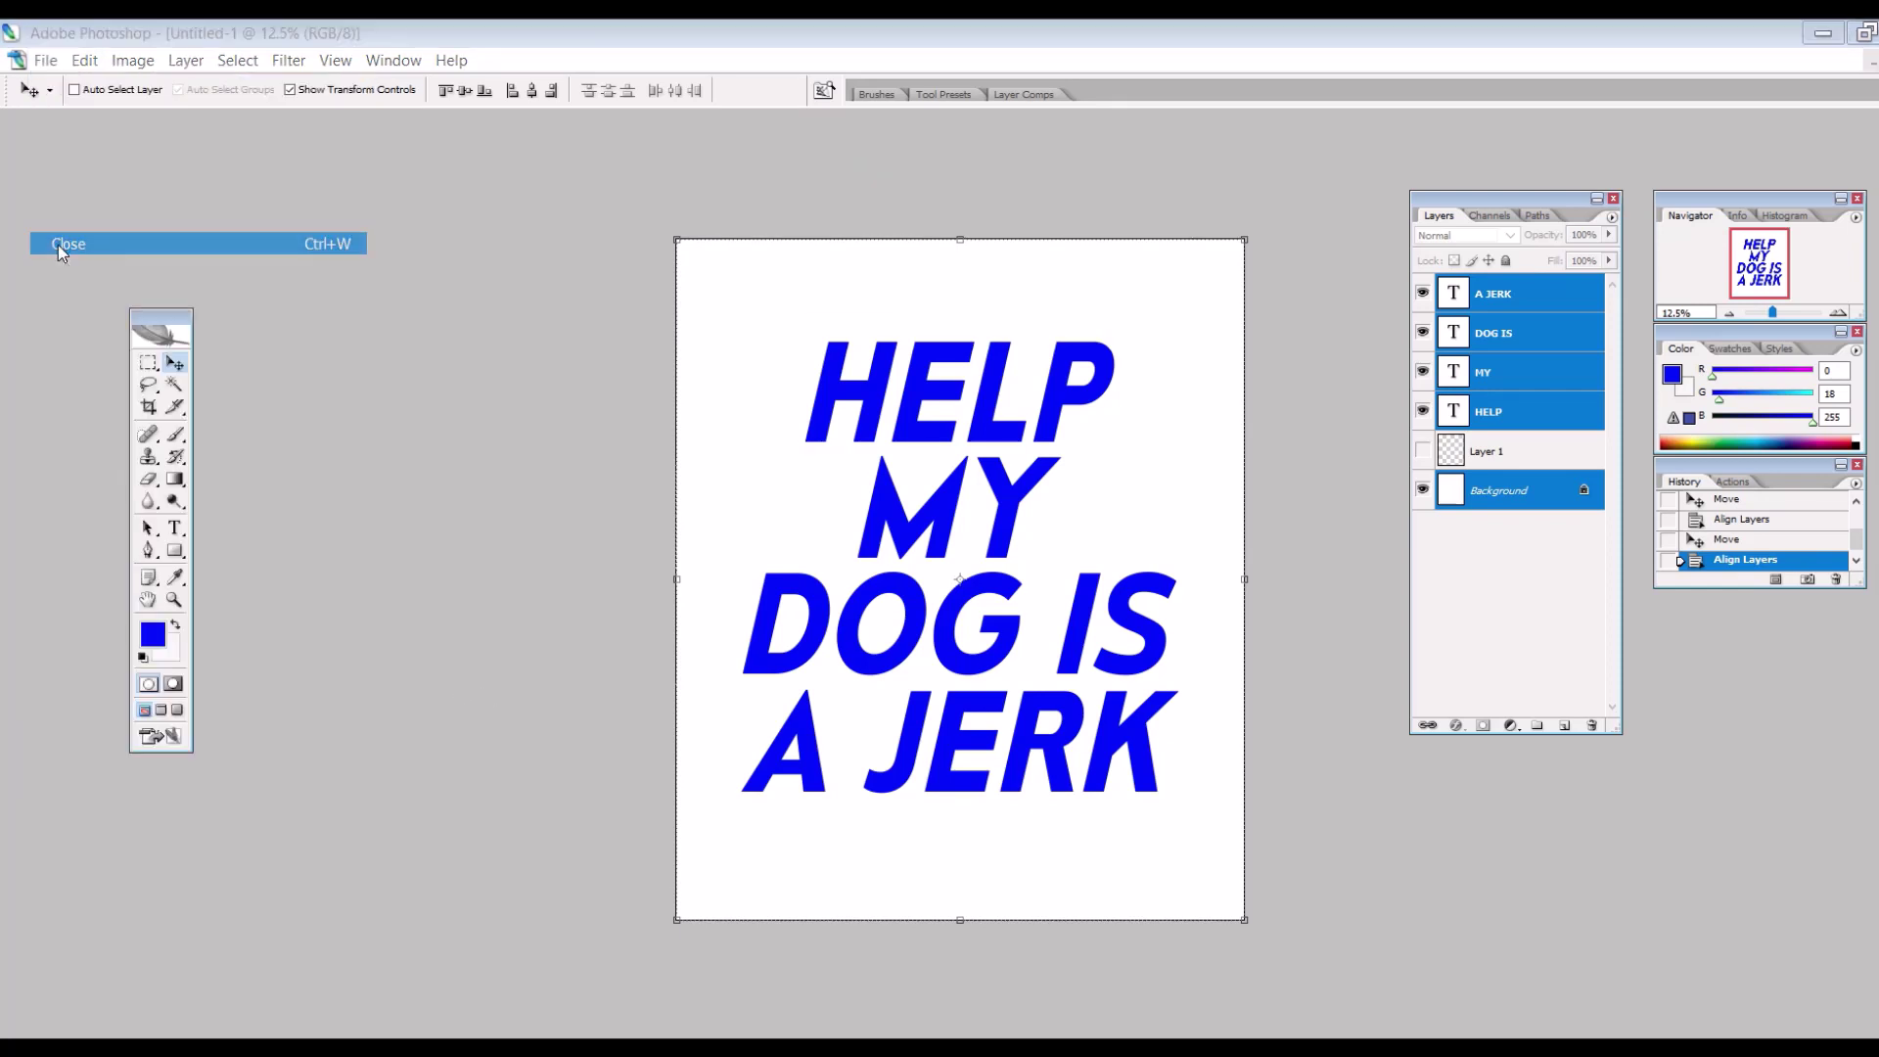
pyautogui.click(951, 428)
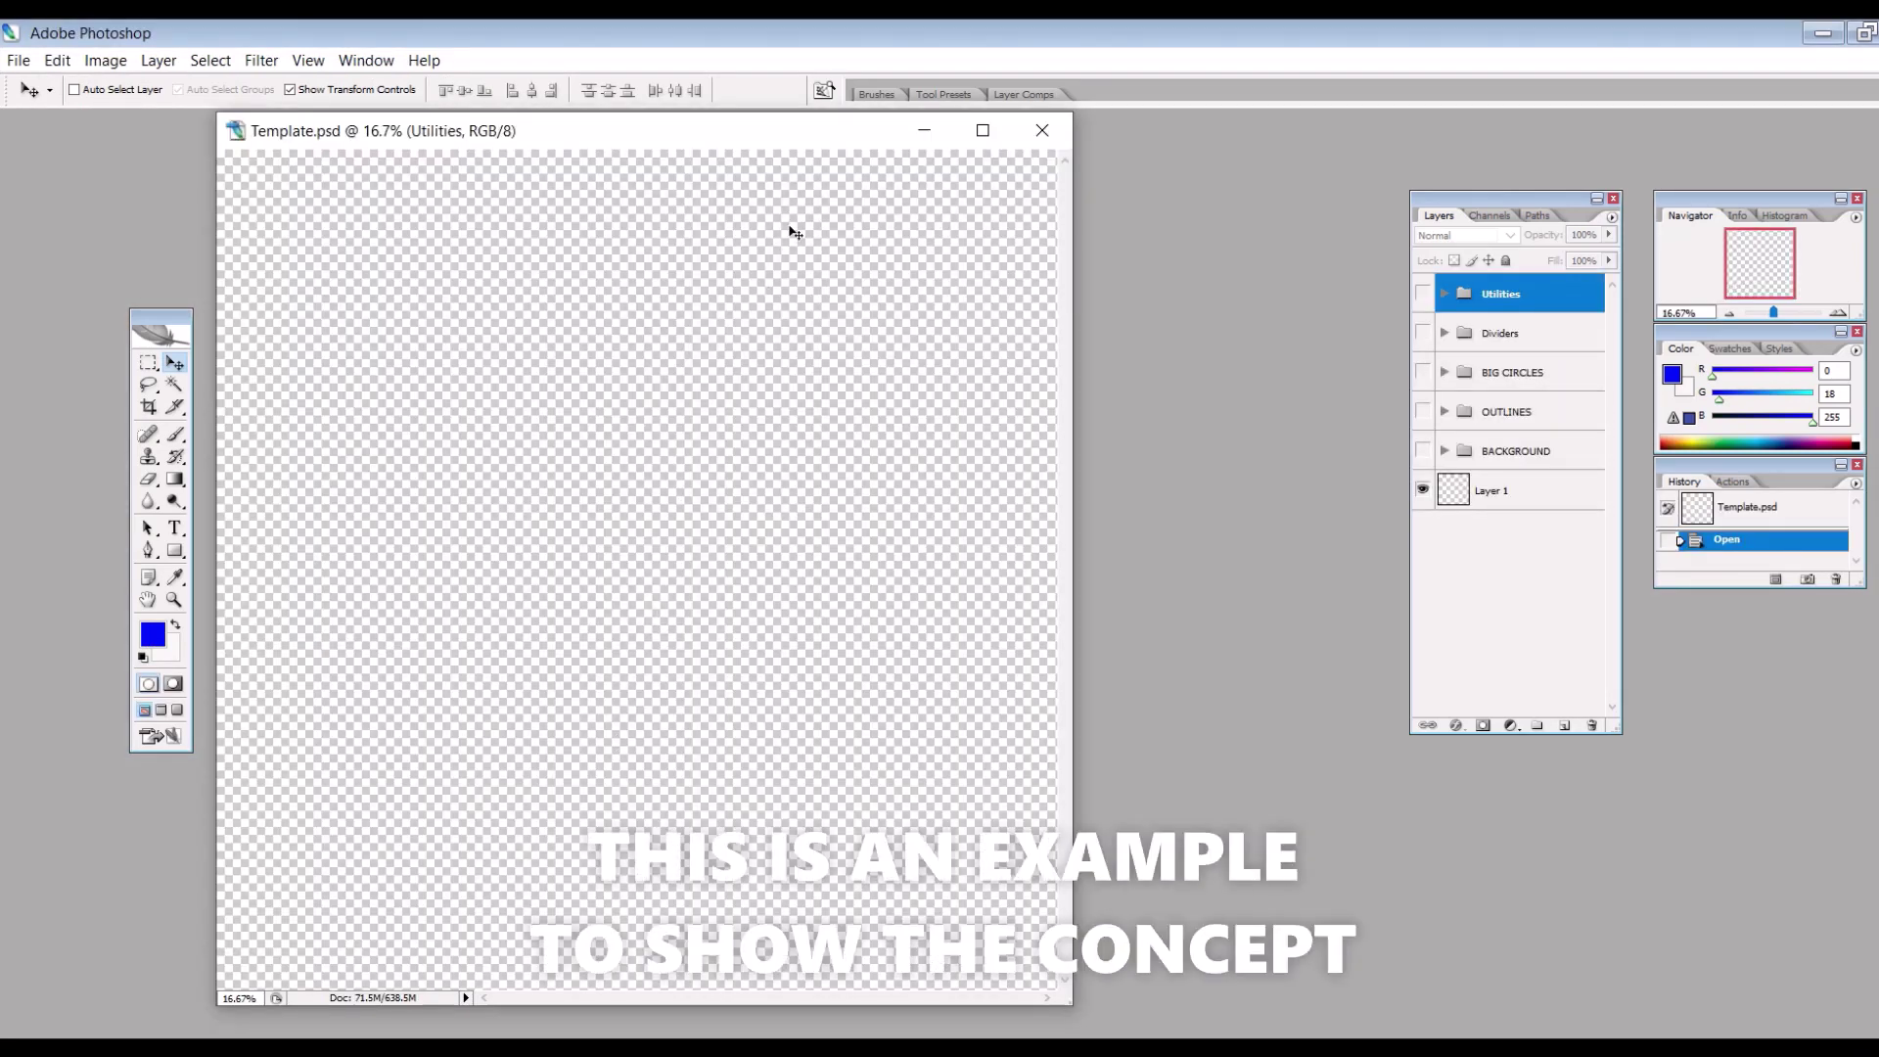
pyautogui.click(983, 130)
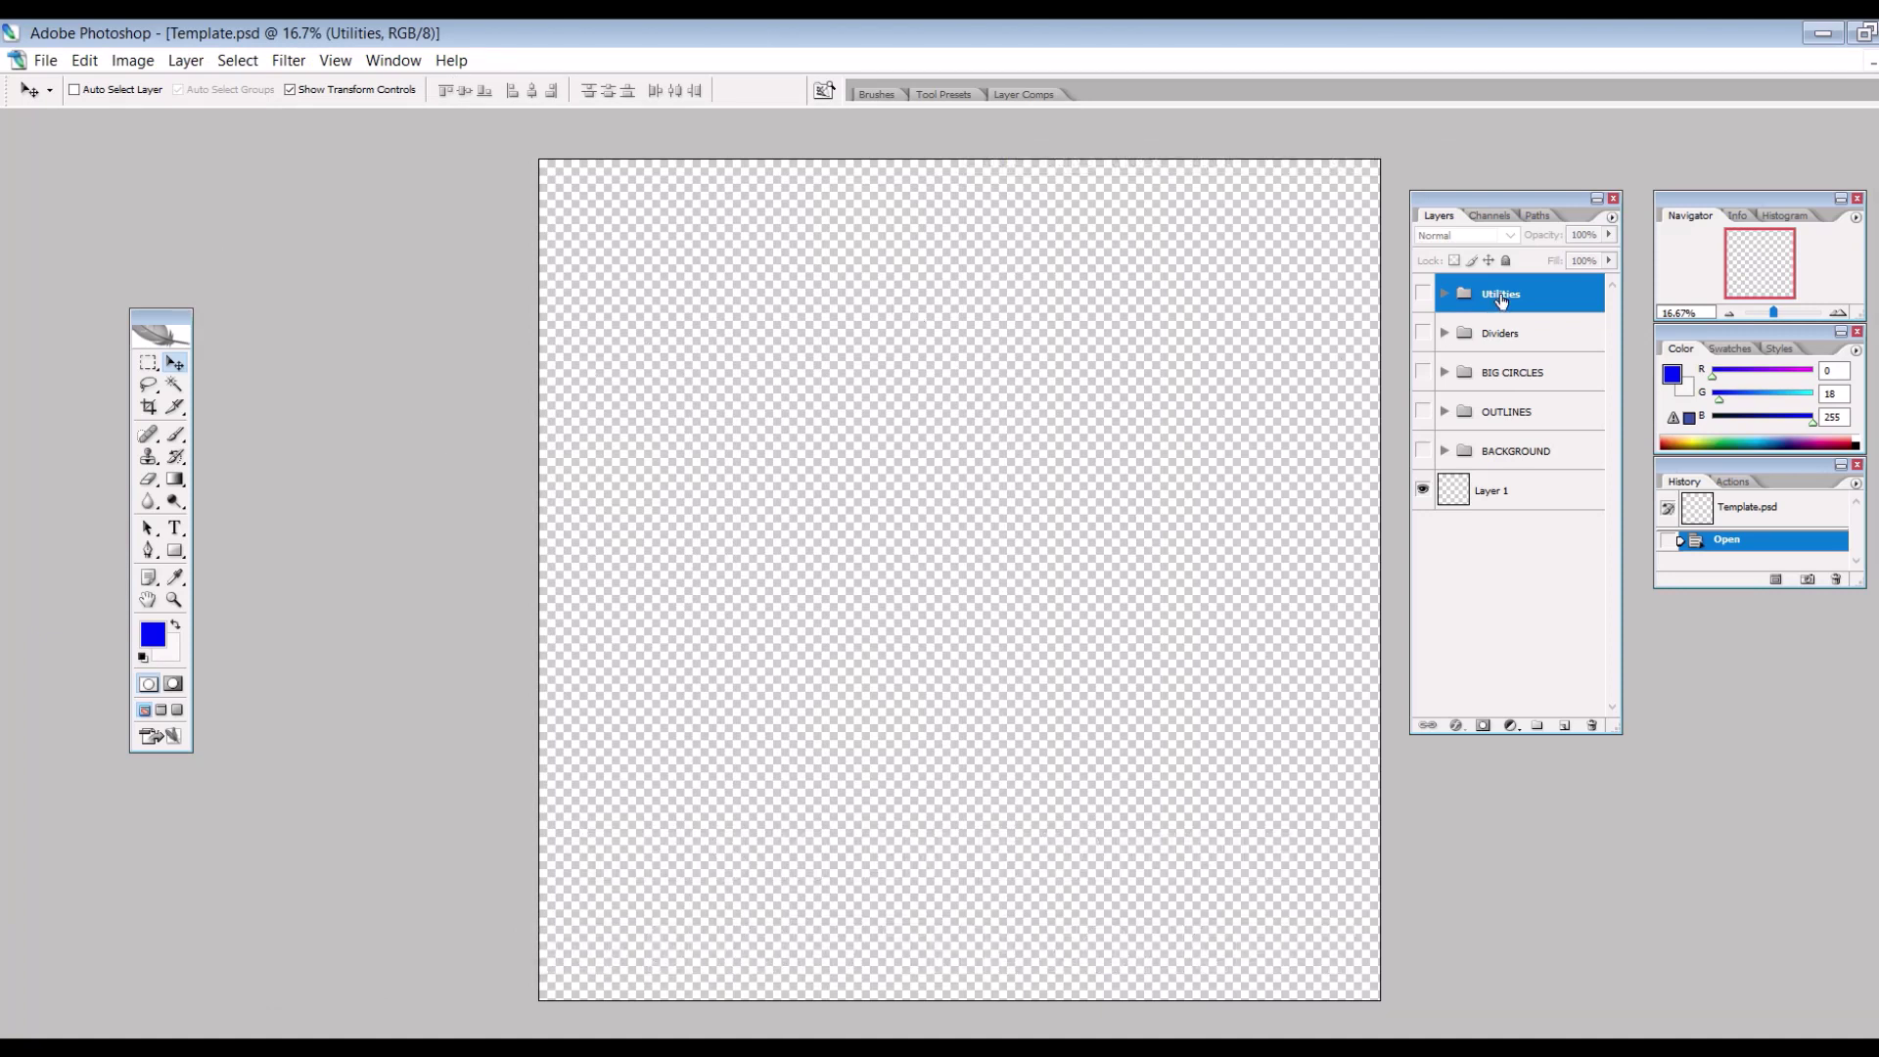
# - Go through the template's layer groups: Utilities, Dividers, BIG CIRCLES, OUTLINES and BACKGROUND
pyautogui.click(1498, 331)
pyautogui.click(1498, 370)
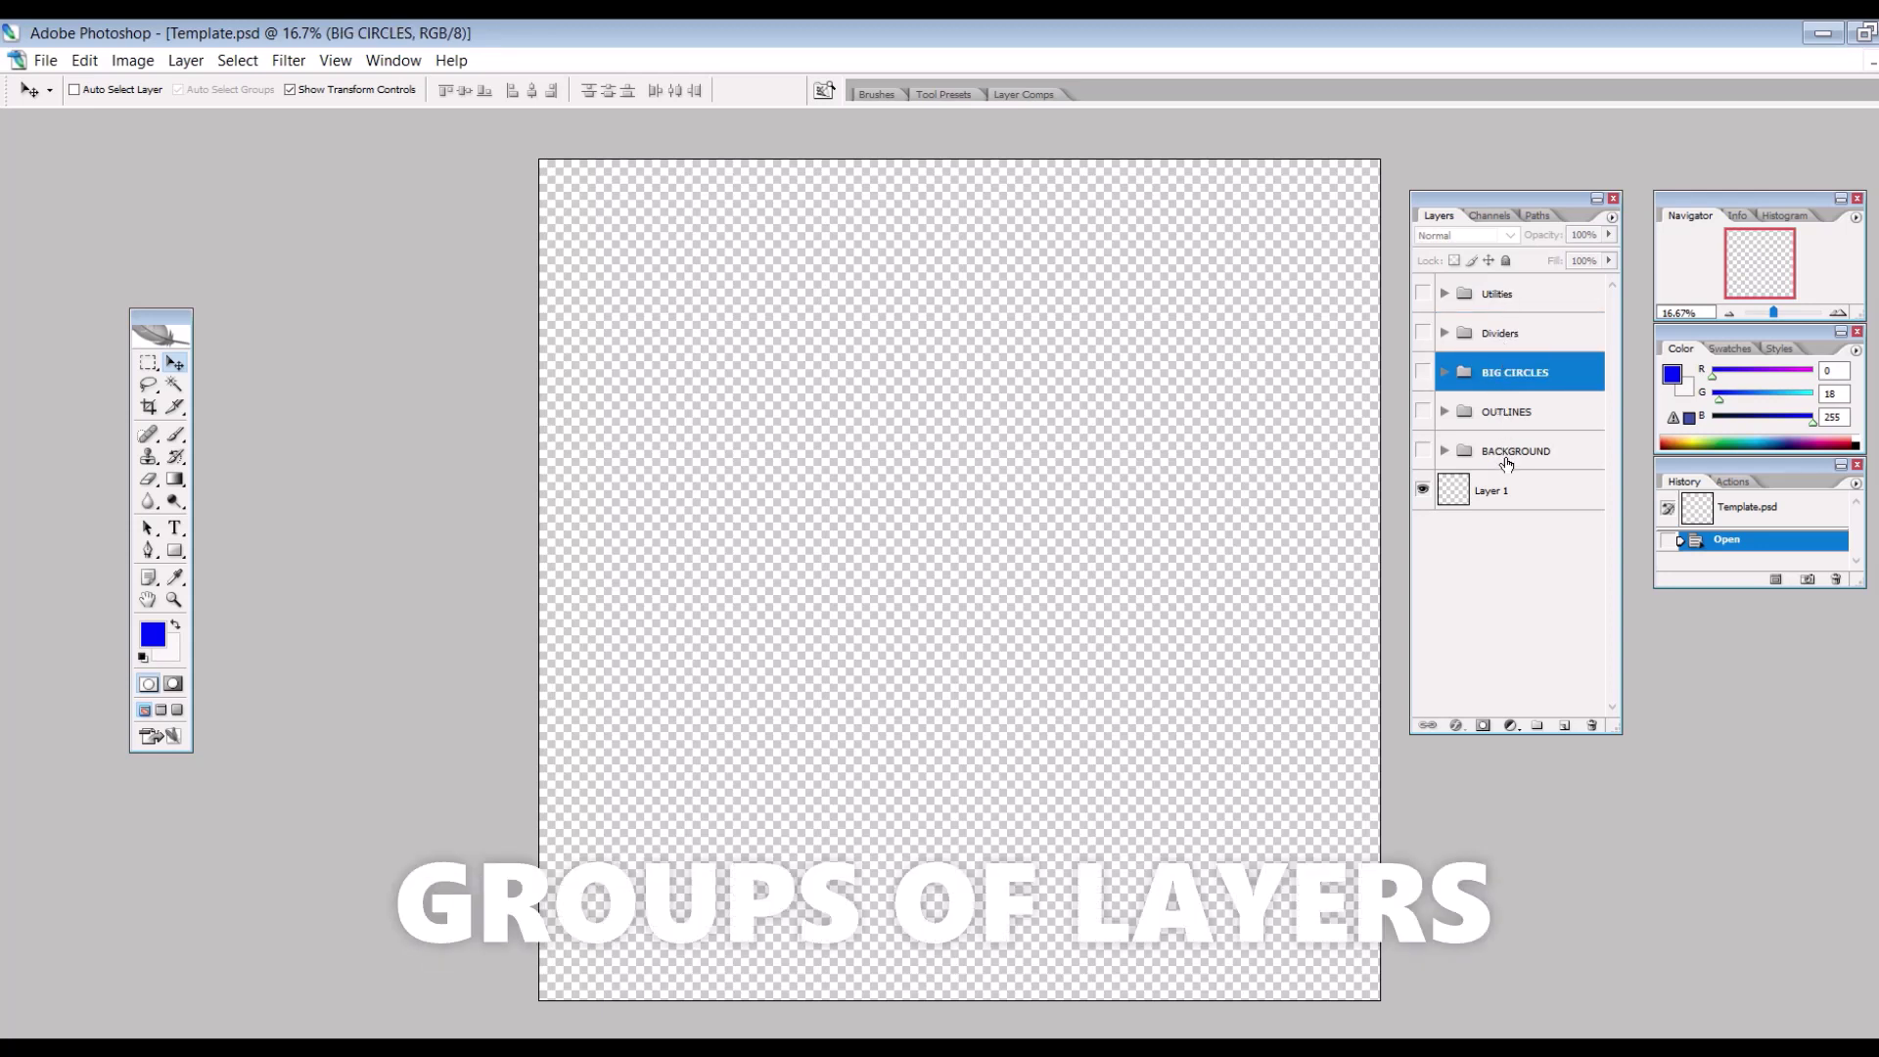
pyautogui.click(1500, 301)
pyautogui.click(1501, 338)
pyautogui.click(1501, 377)
pyautogui.click(1500, 416)
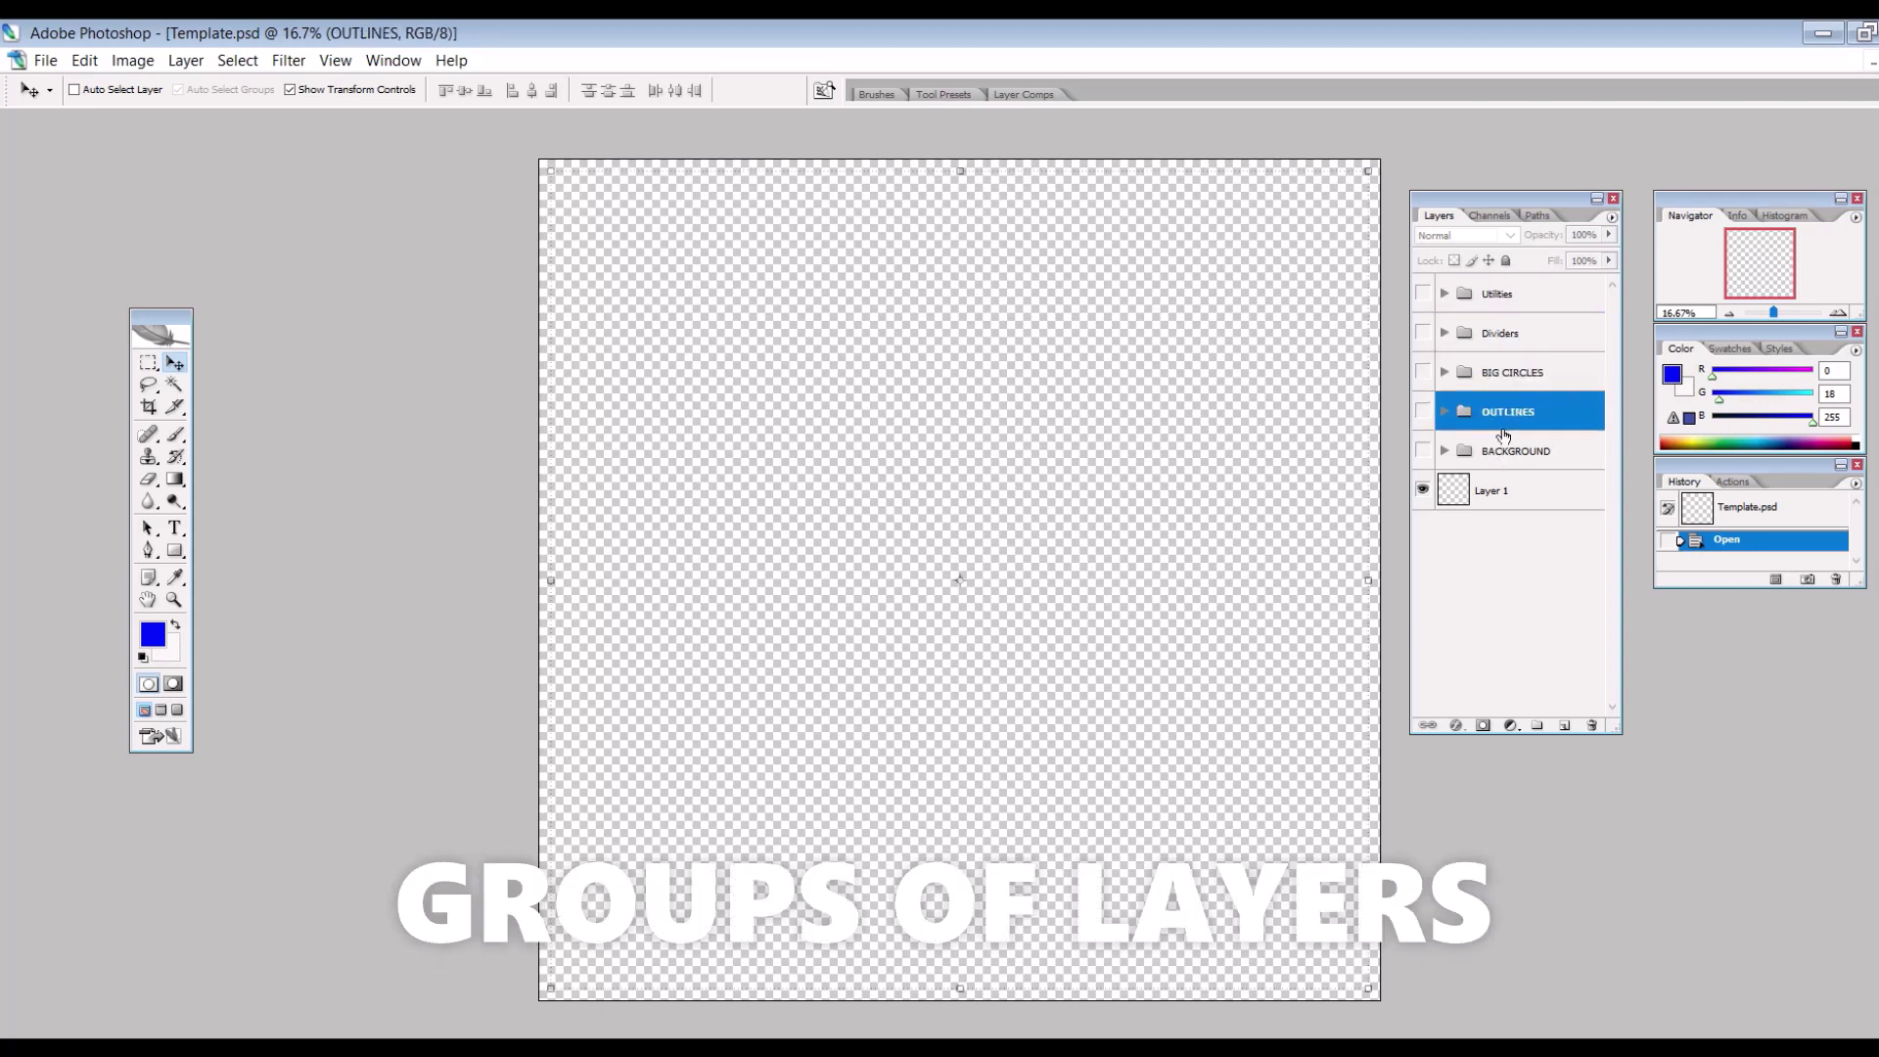
pyautogui.click(1488, 459)
# - Expand the BACKGROUND group and preview its black, white, green and blue layers one by one, leaving the group hidden
pyautogui.click(1444, 451)
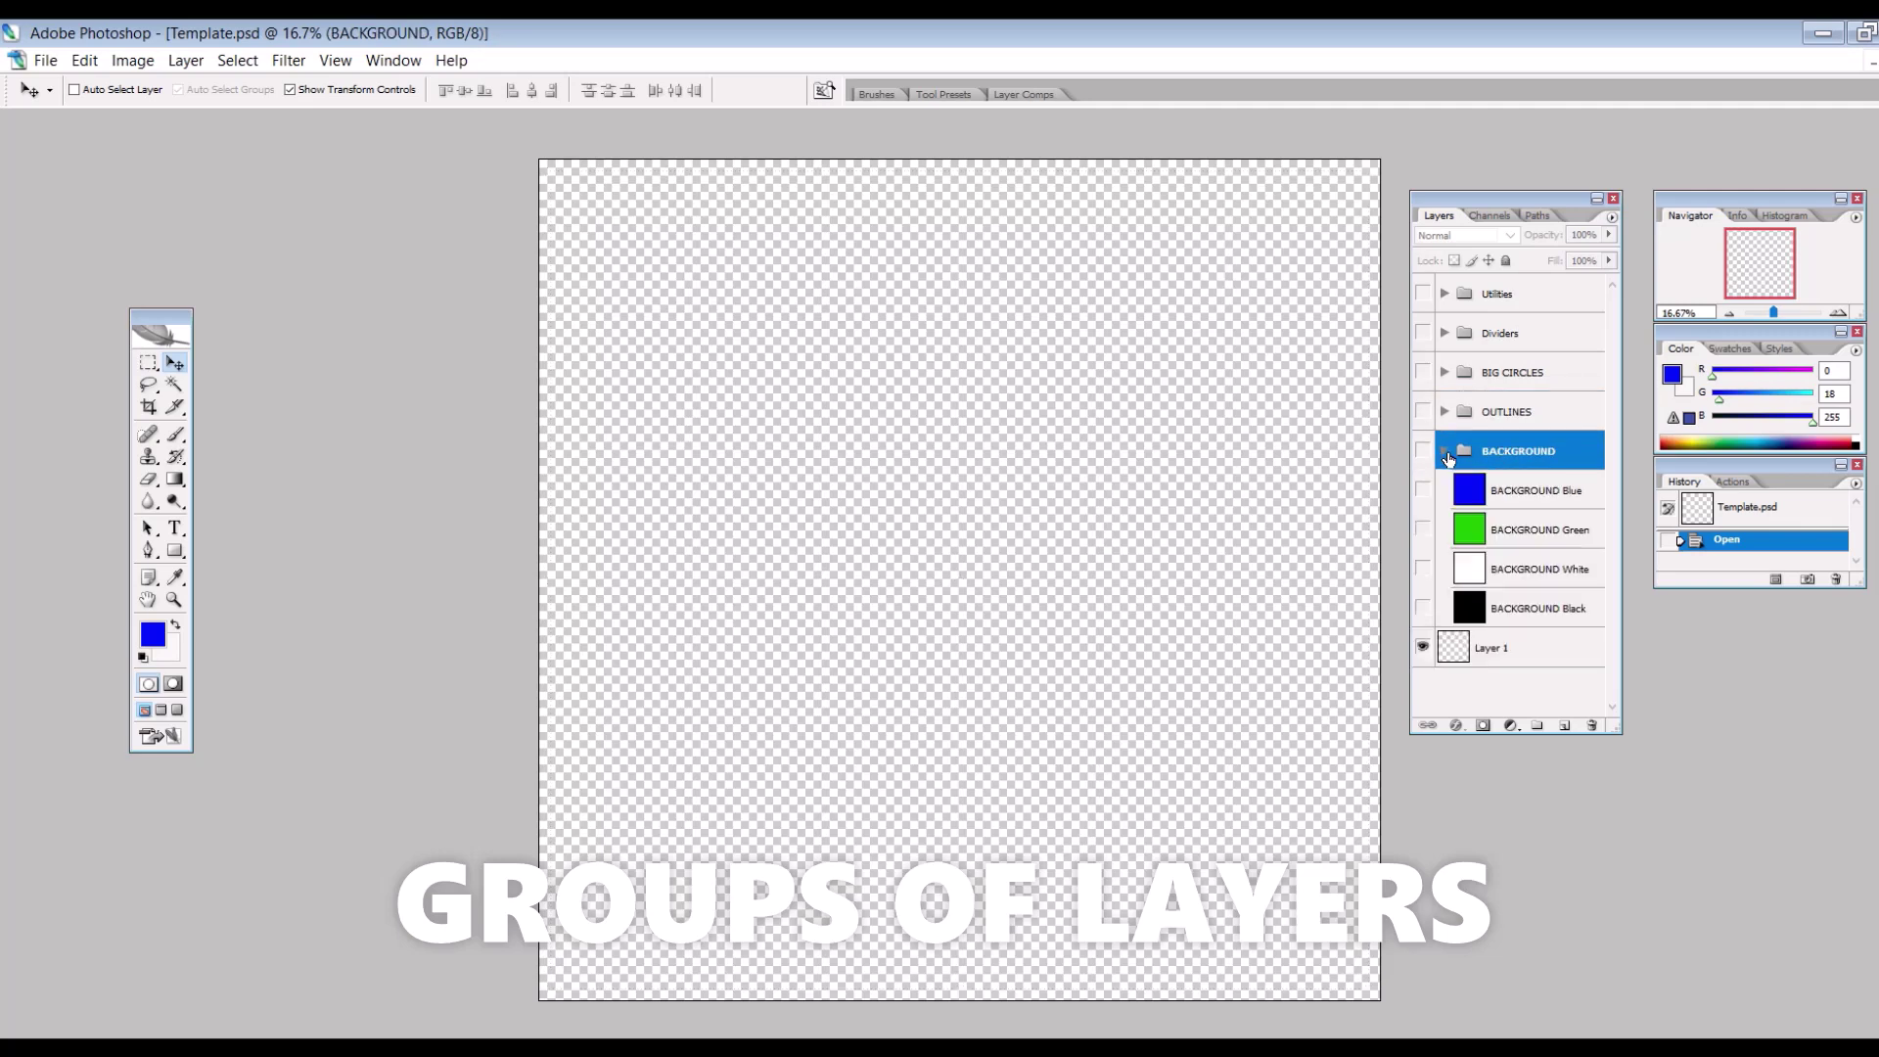
pyautogui.click(1422, 451)
pyautogui.click(1423, 609)
pyautogui.click(1422, 609)
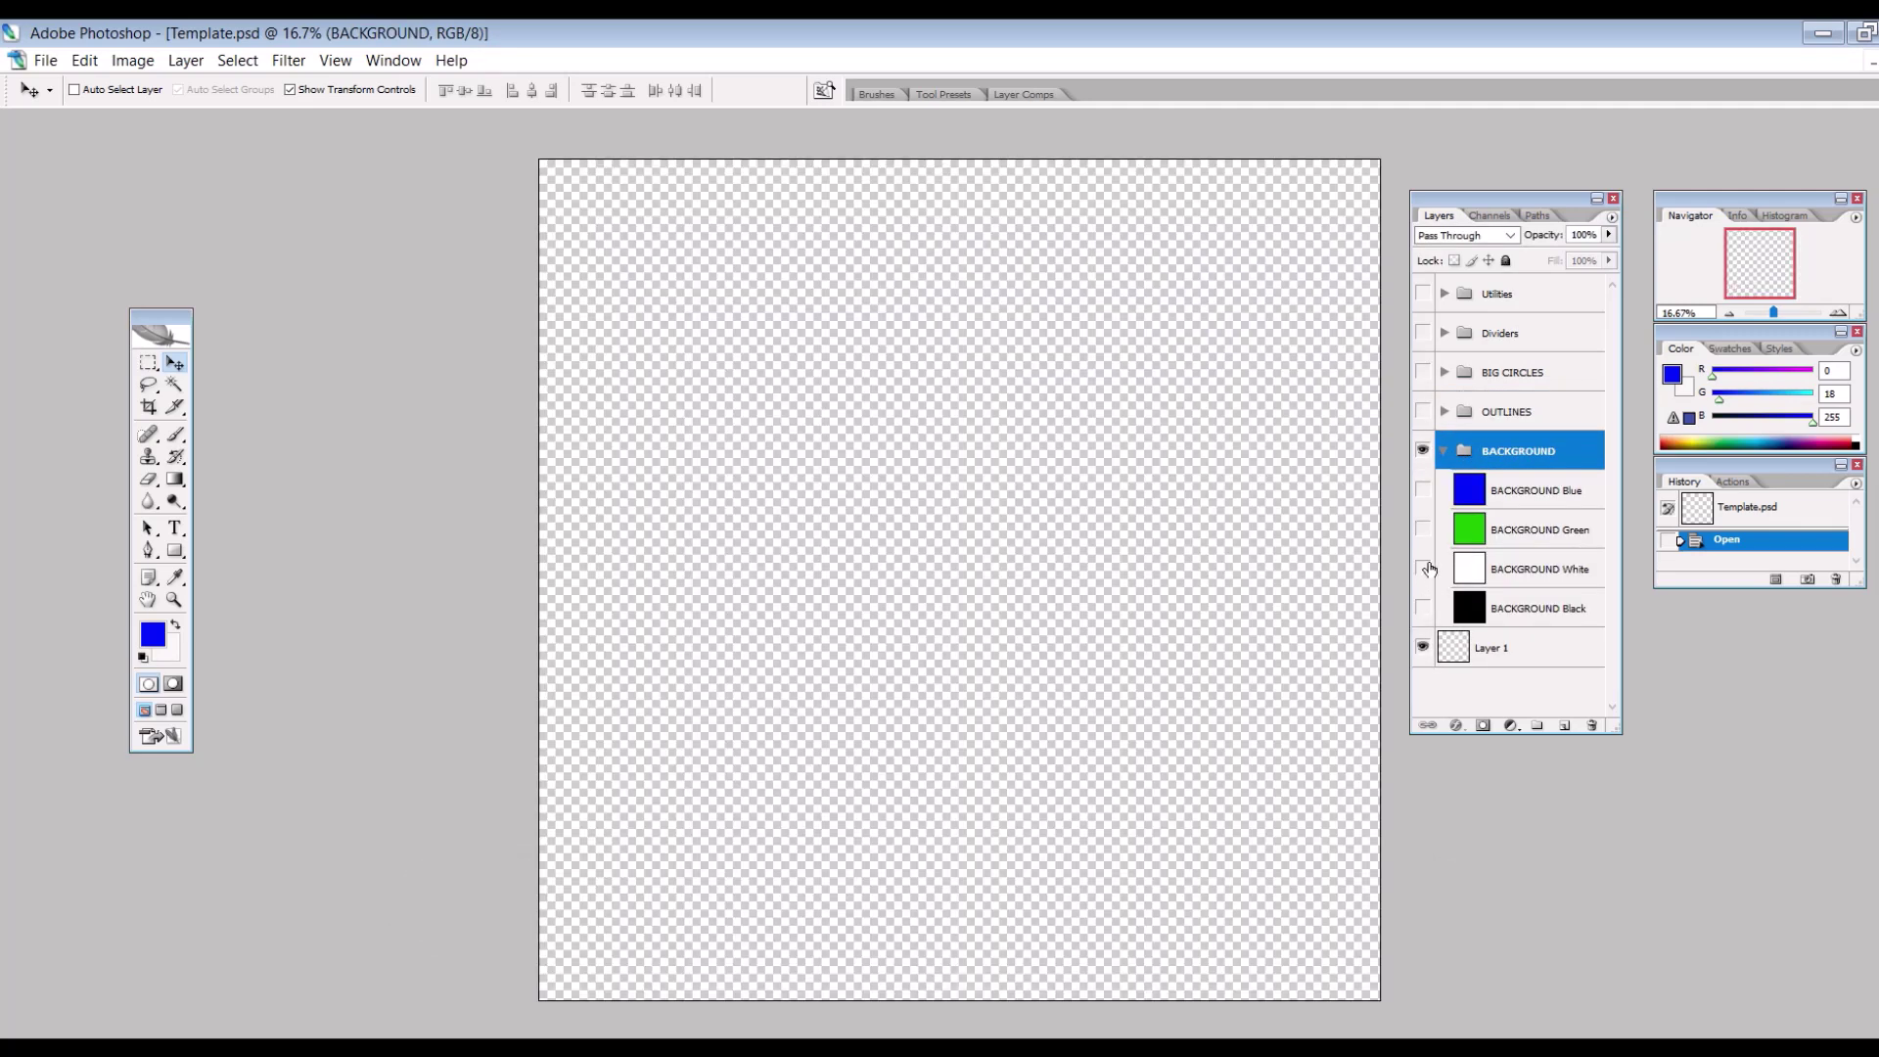
pyautogui.click(1422, 569)
pyautogui.click(1423, 568)
pyautogui.click(1423, 530)
pyautogui.click(1423, 530)
pyautogui.click(1422, 489)
pyautogui.click(1422, 489)
pyautogui.click(1422, 450)
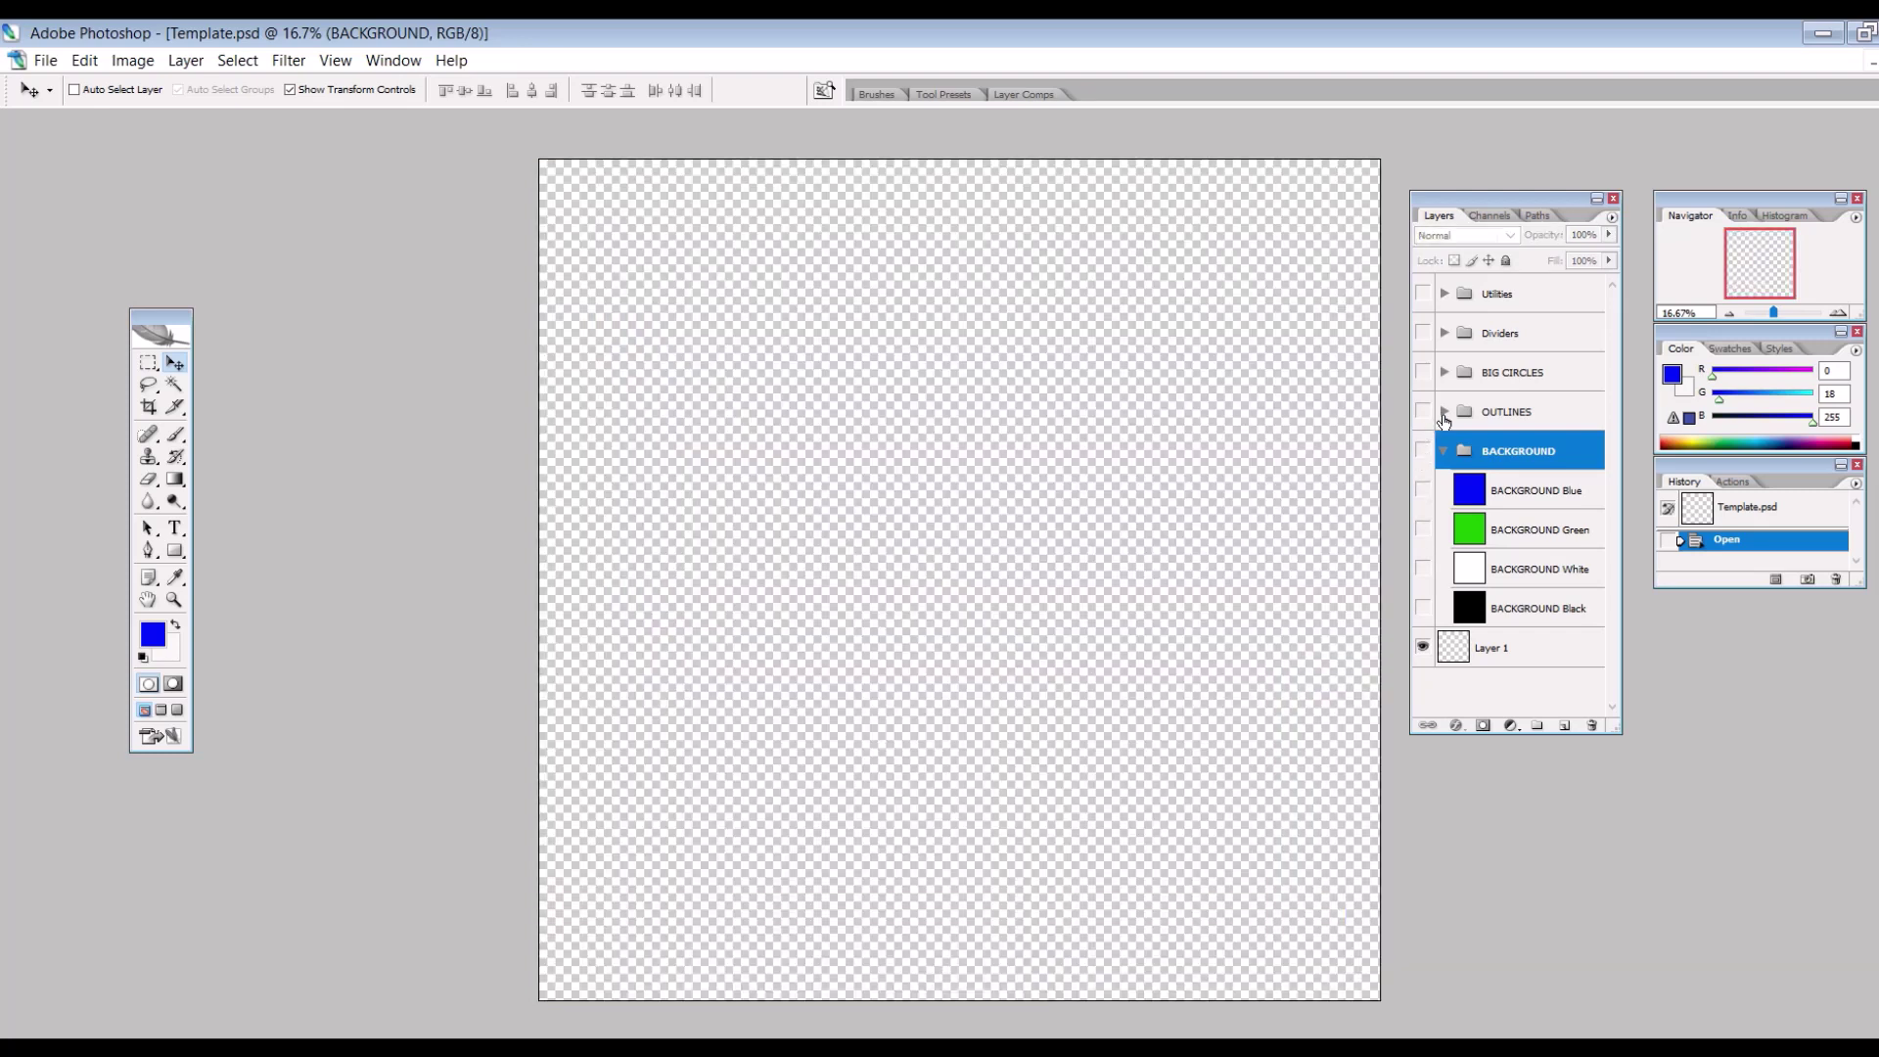
# - Expand and show the OUTLINES group, preview its yellow and pink circles, and leave both hidden
pyautogui.click(1445, 411)
pyautogui.scroll(-2, 1430, 667)
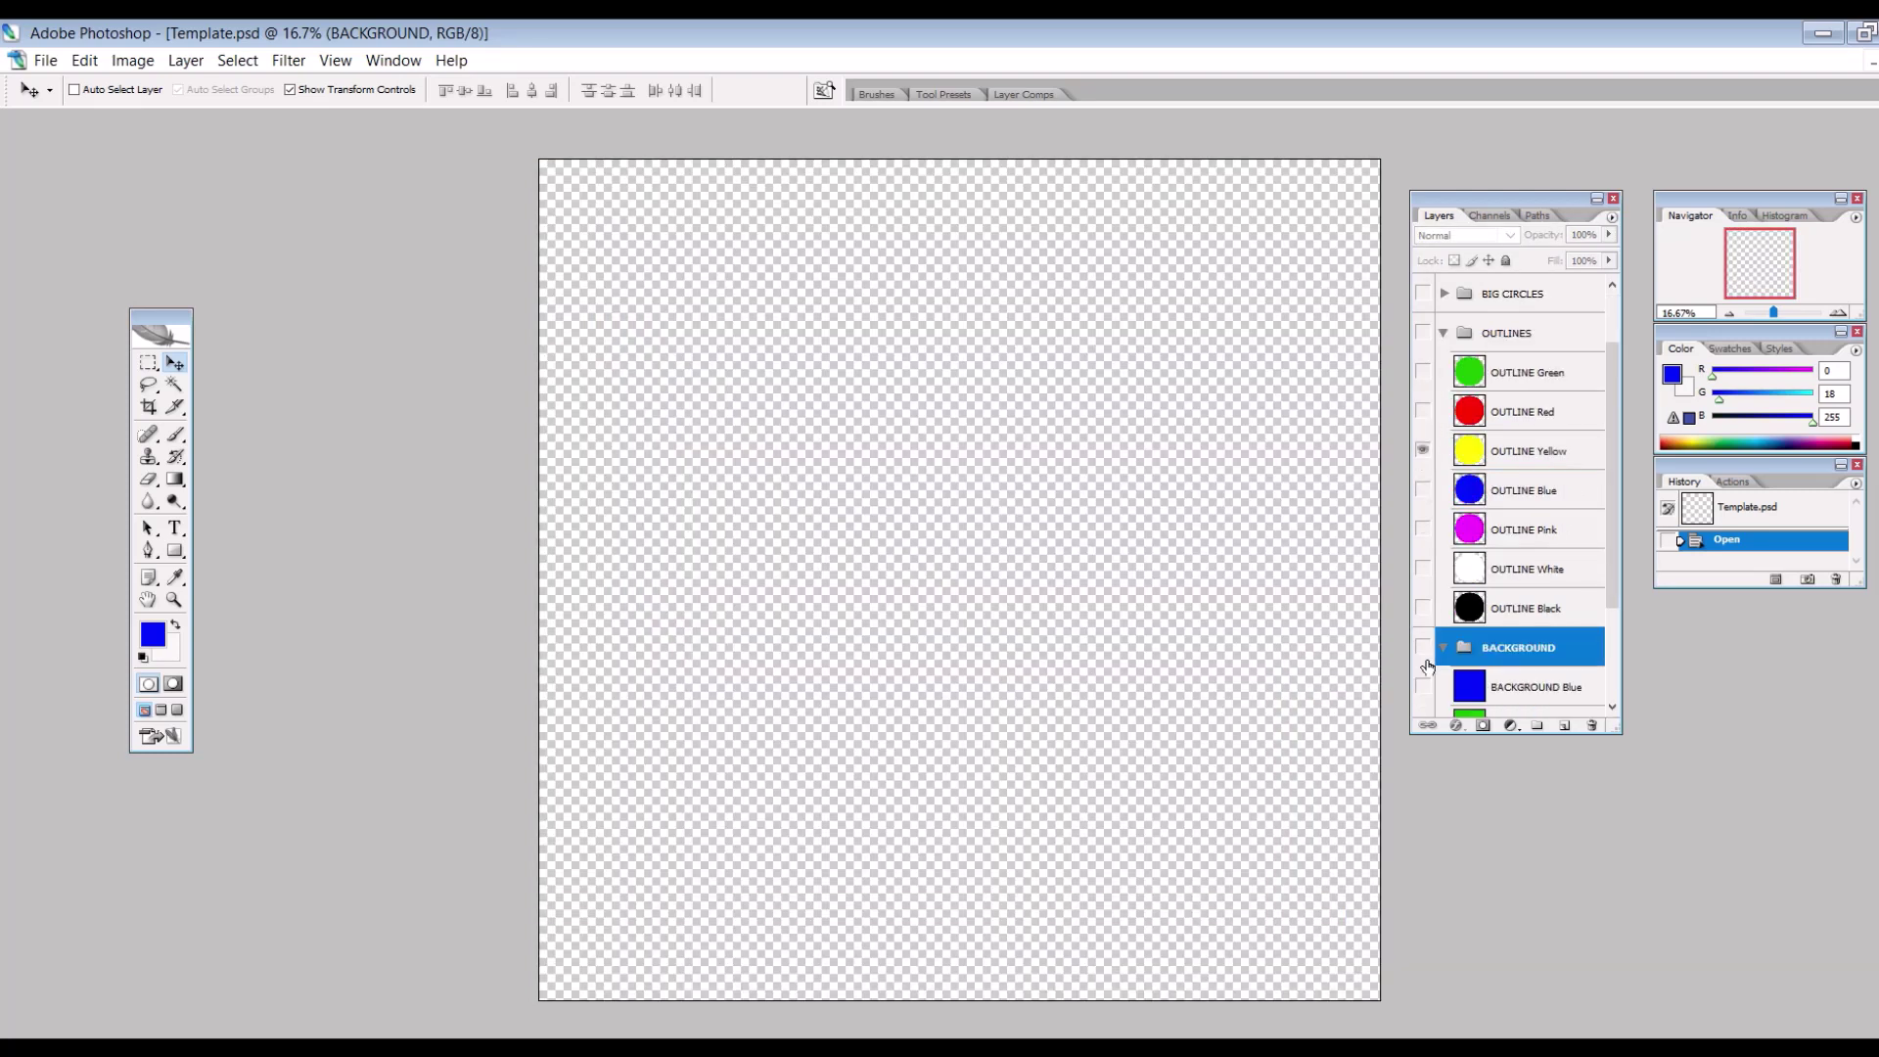
pyautogui.scroll(1, 1430, 667)
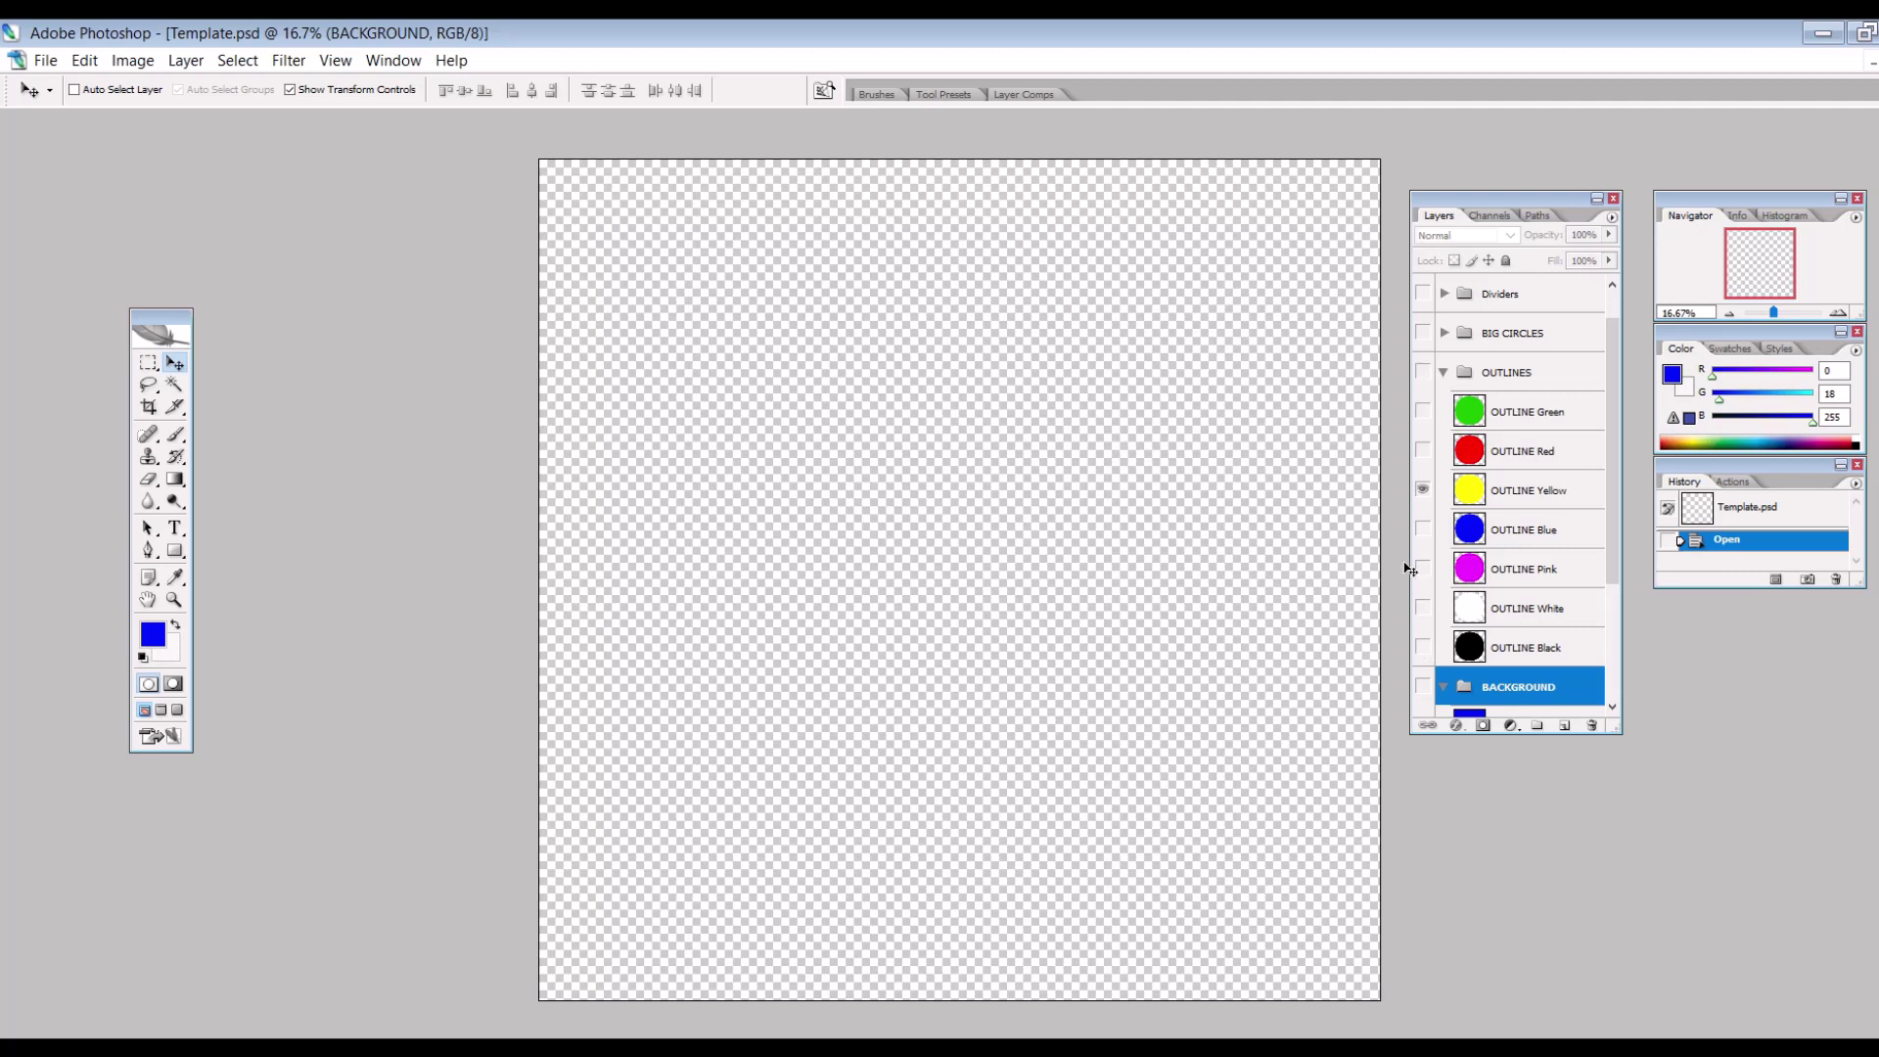
pyautogui.click(1422, 568)
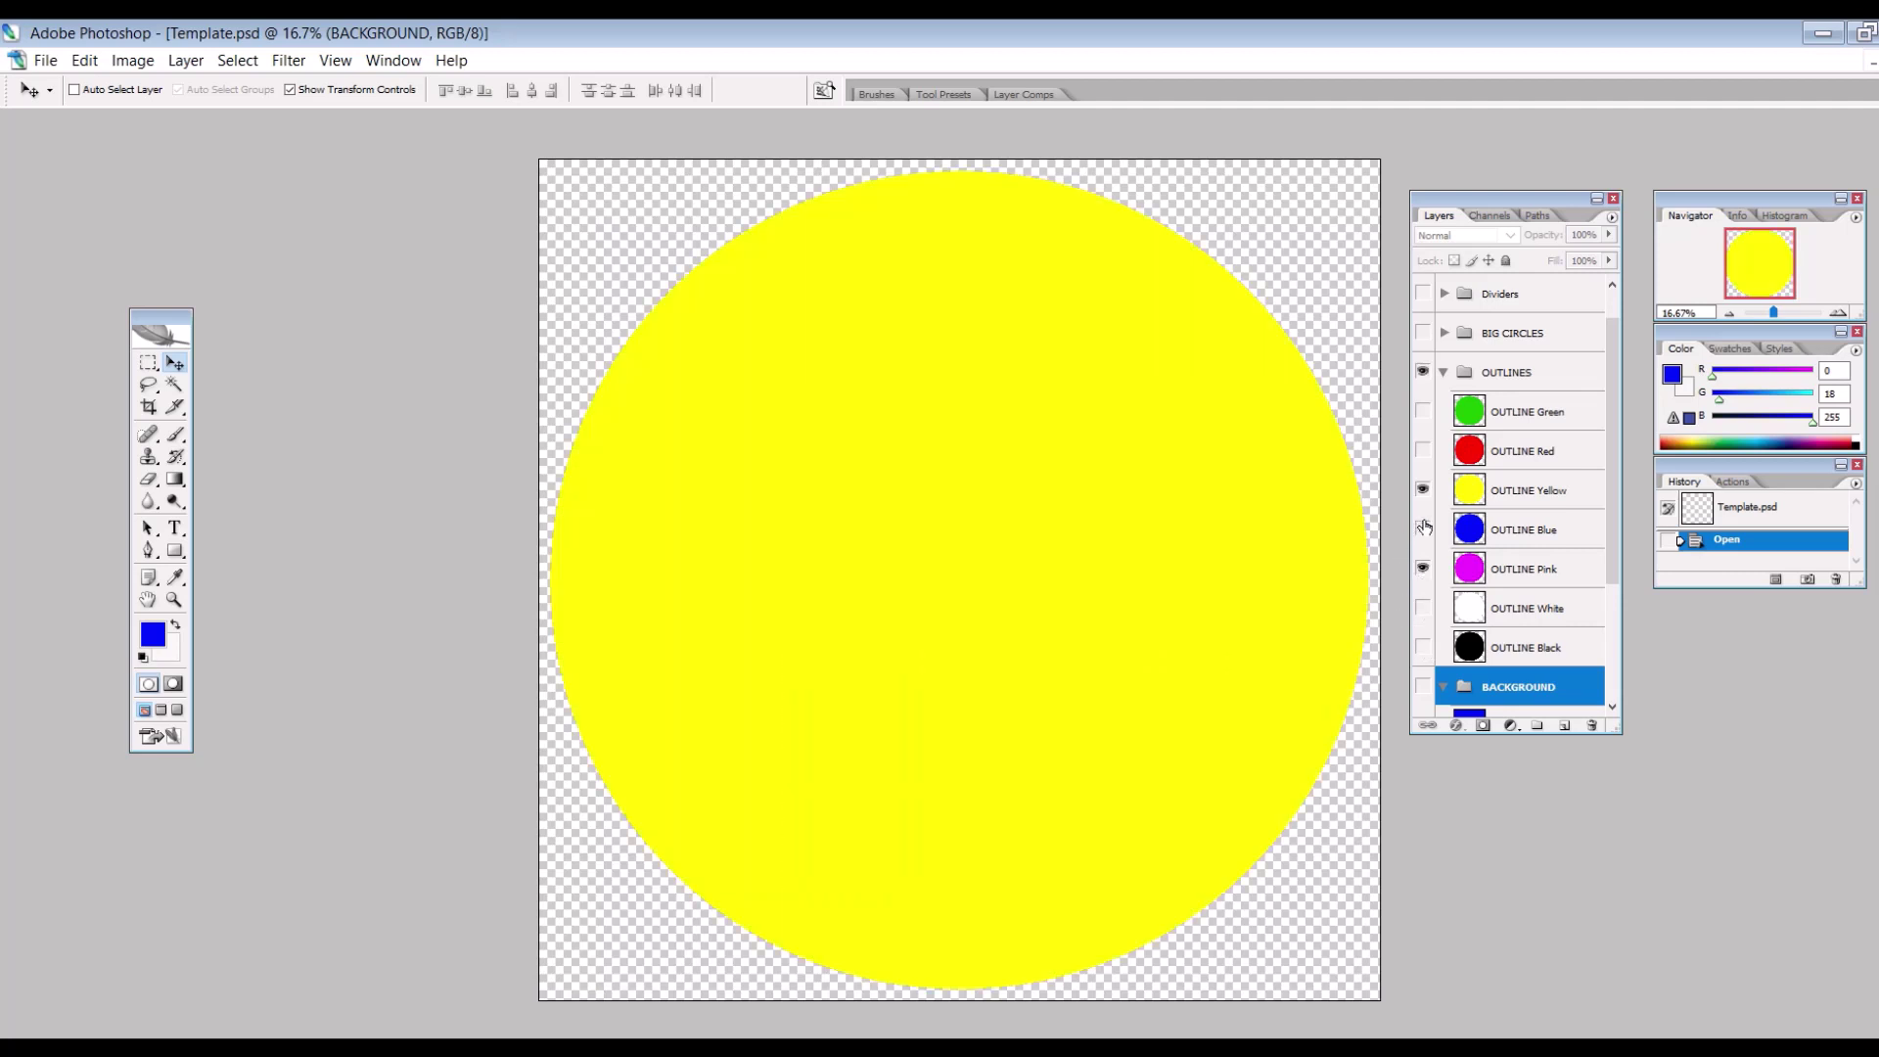
pyautogui.click(1422, 490)
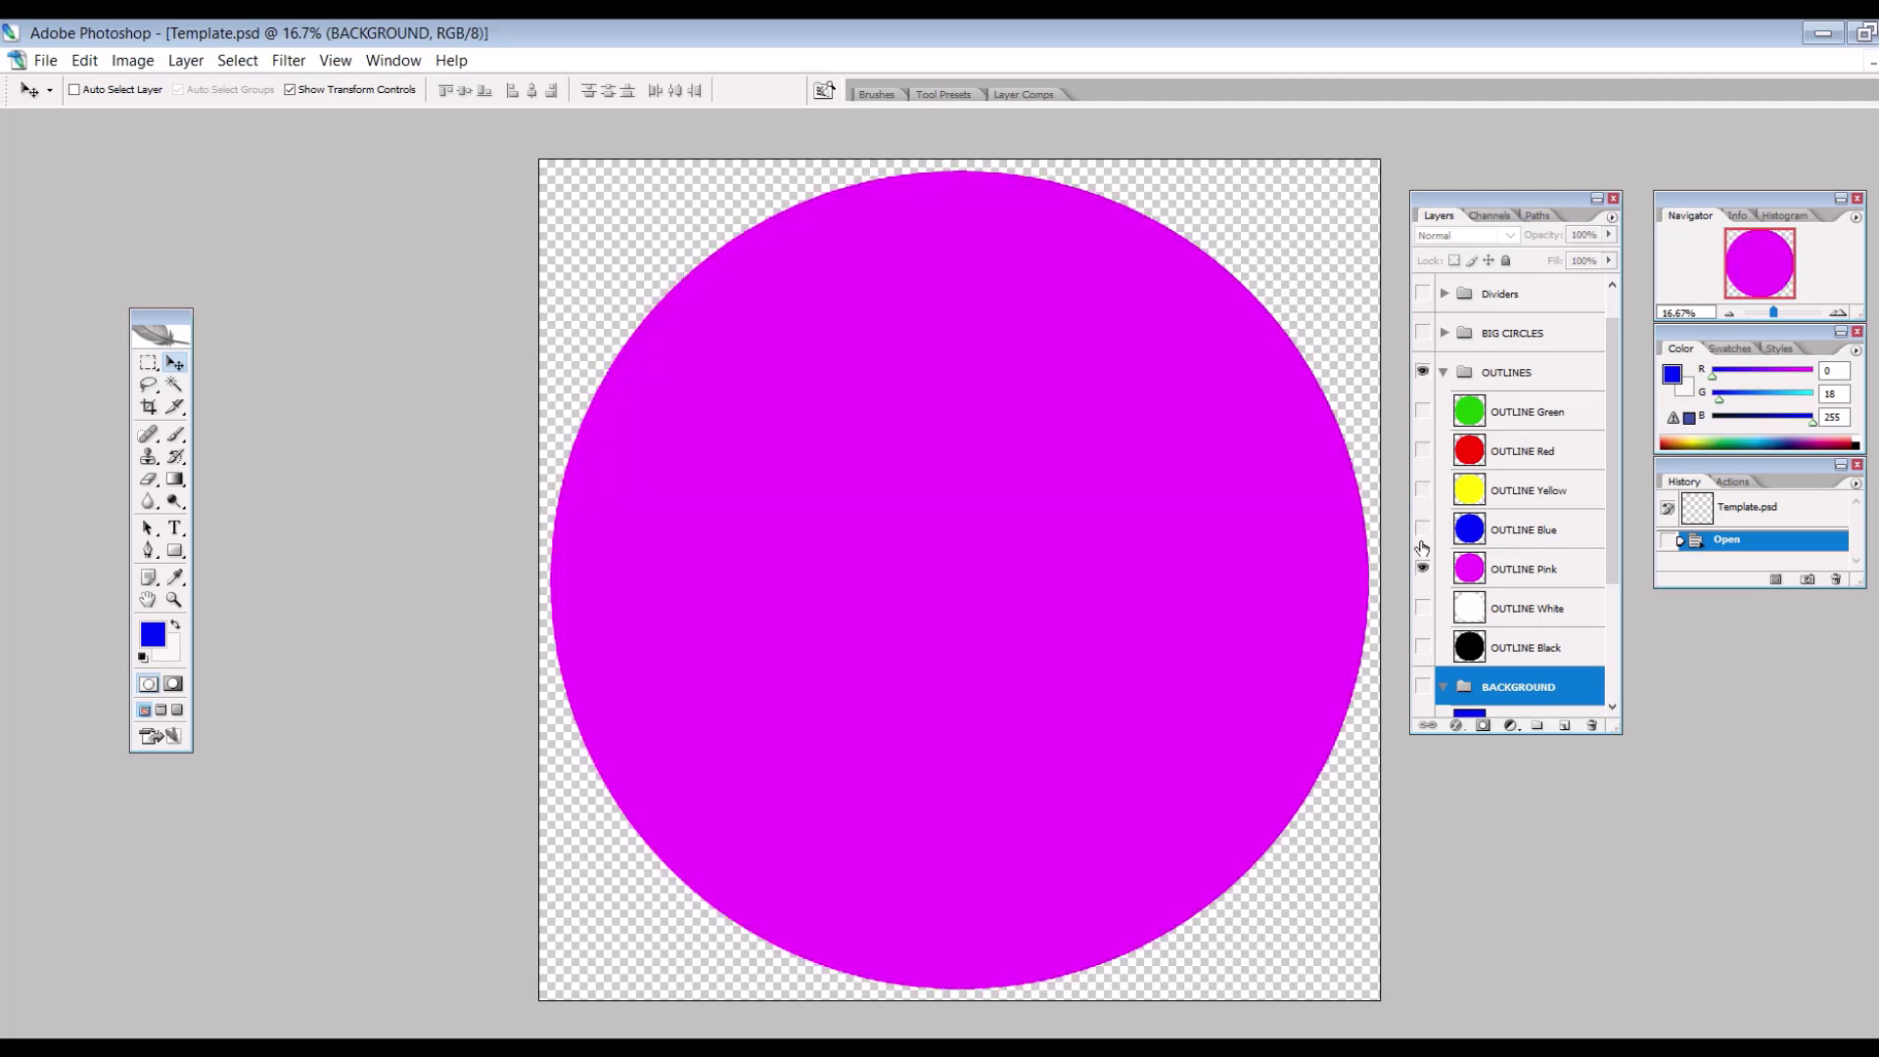
pyautogui.click(1505, 576)
pyautogui.click(1422, 569)
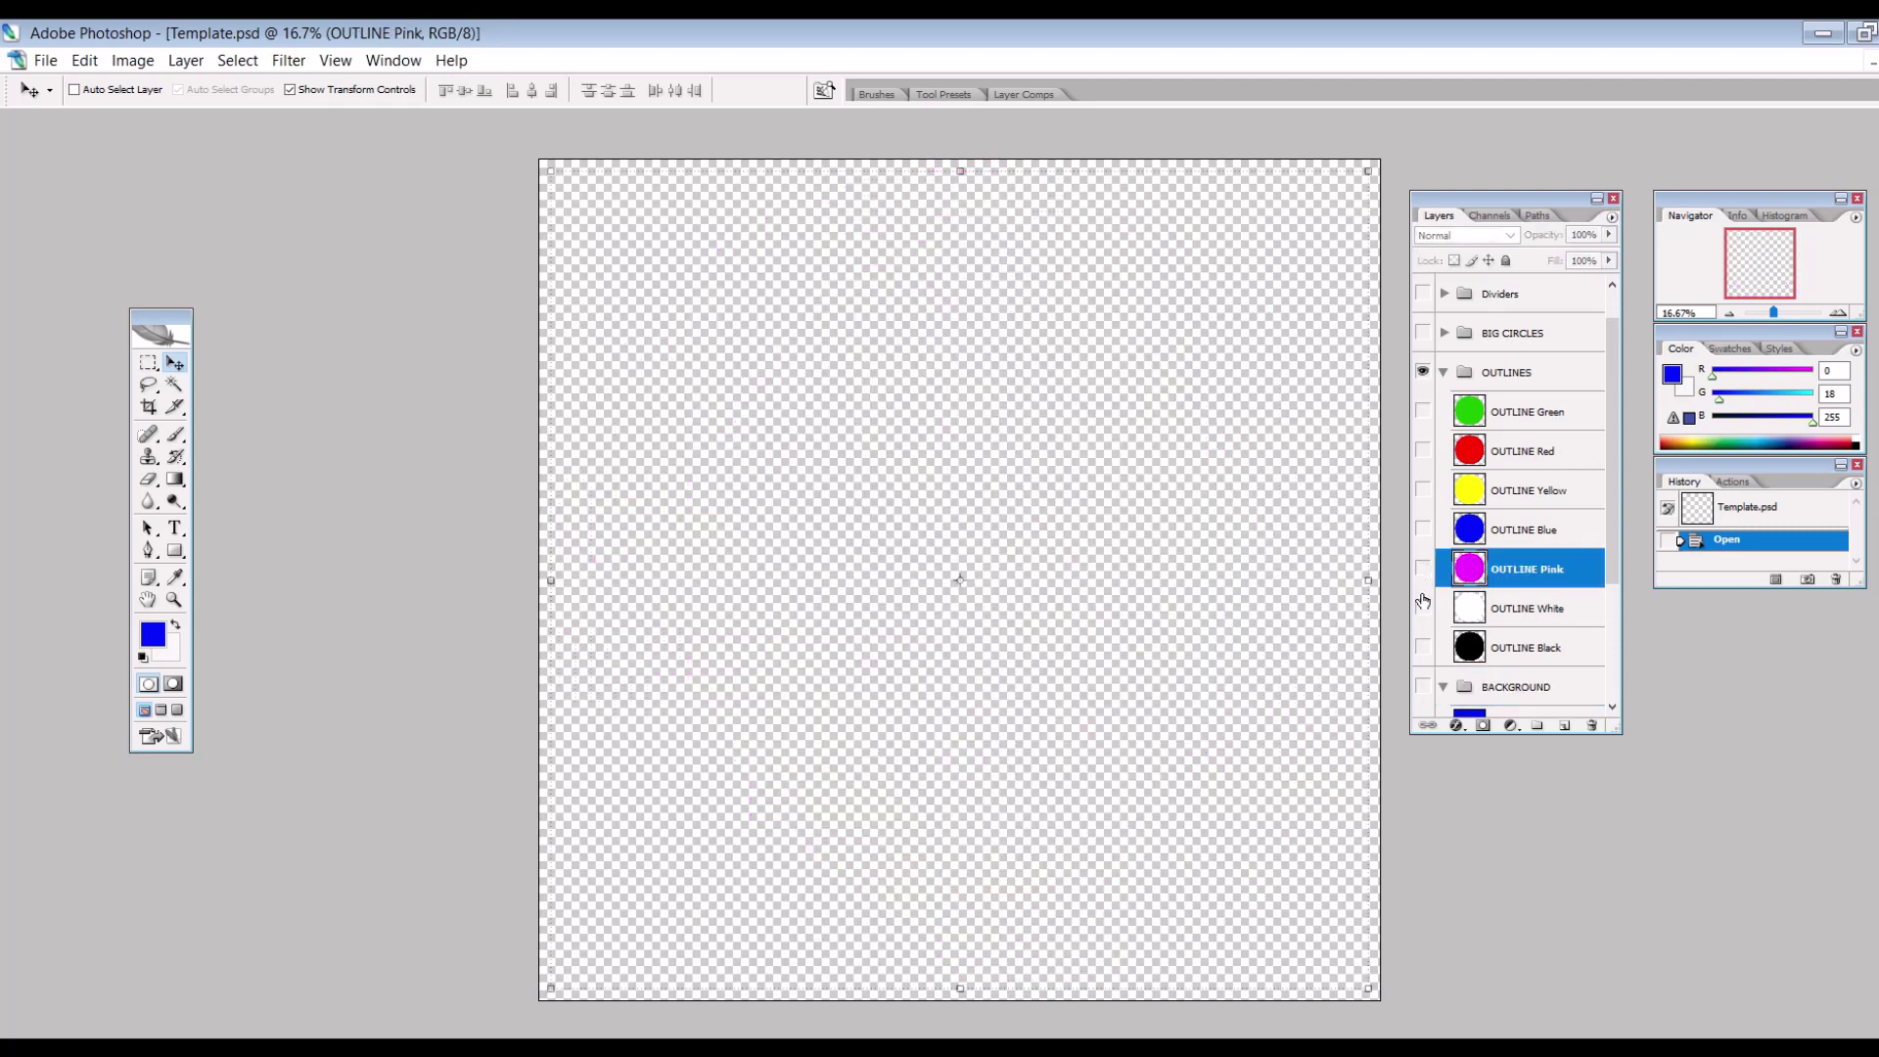
# - Preview the OUTLINE White layer briefly and leave only OUTLINE Black shown in the group
pyautogui.click(1422, 608)
pyautogui.click(1422, 608)
pyautogui.click(1422, 647)
pyautogui.click(1424, 647)
pyautogui.click(1424, 647)
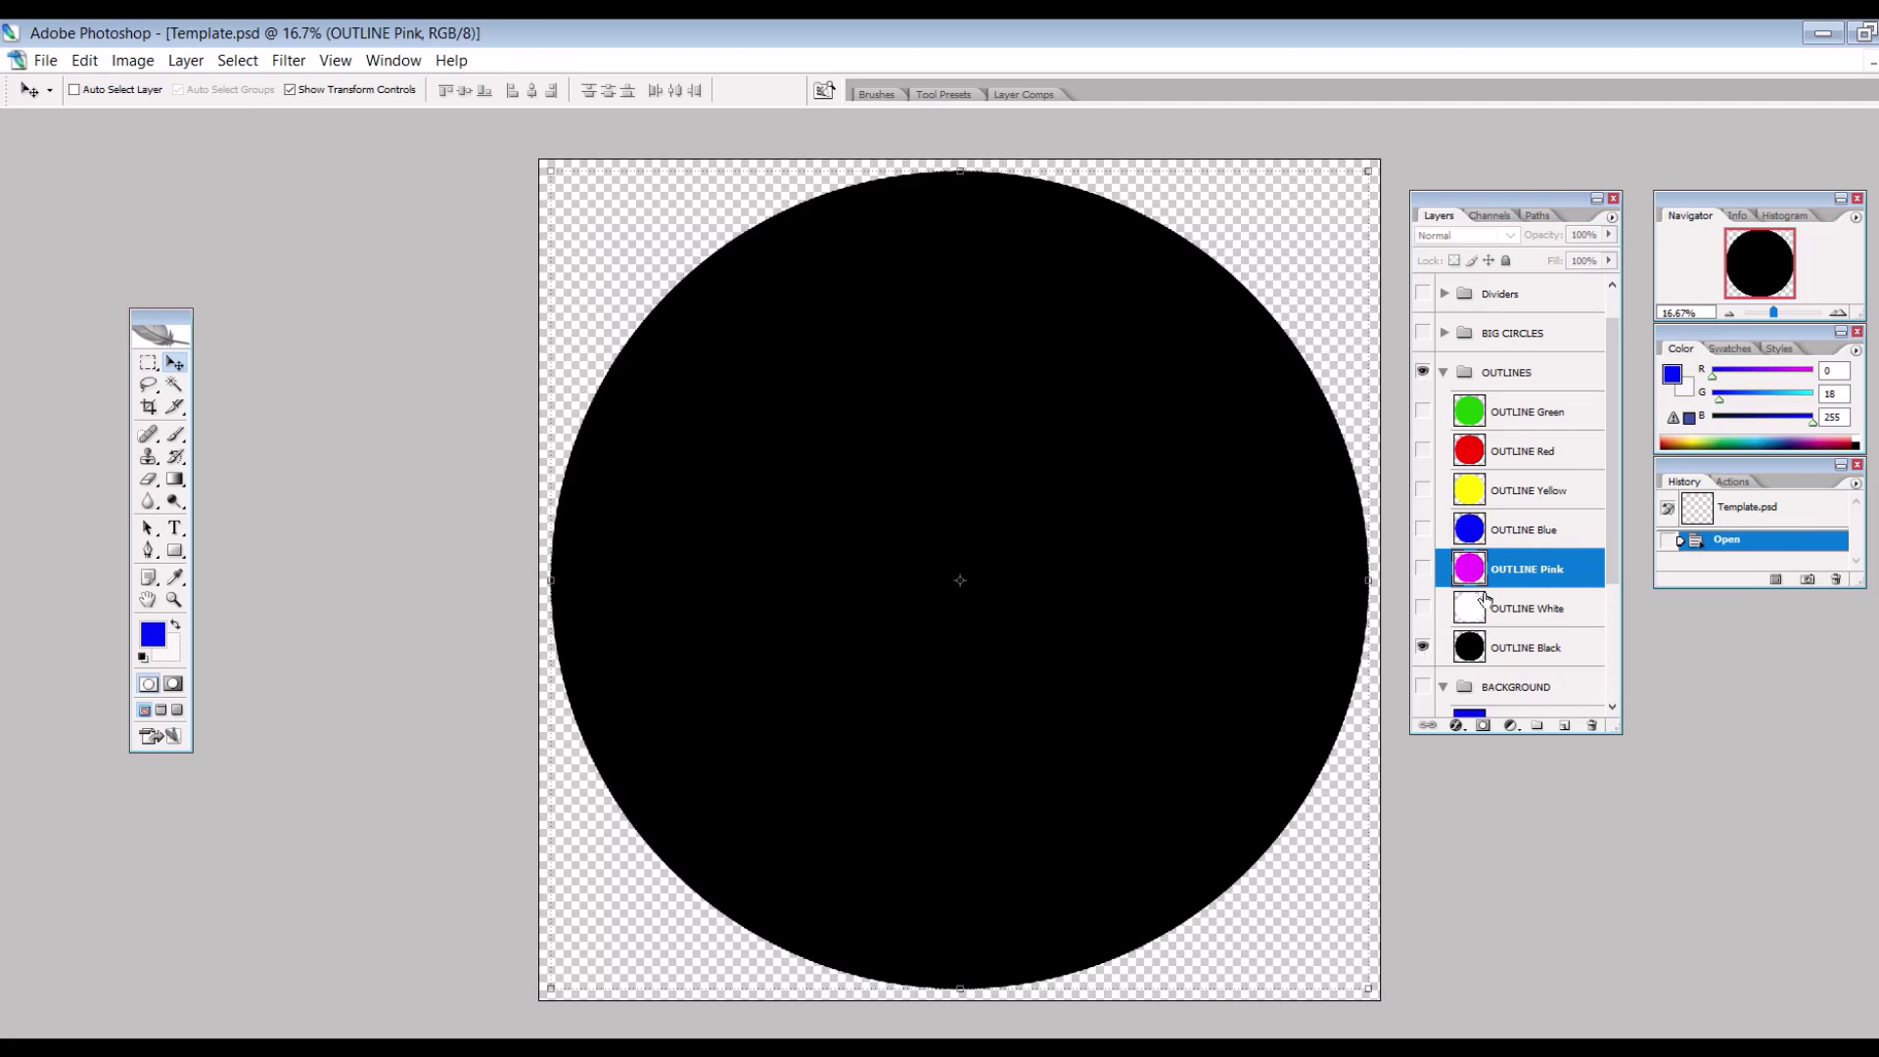
# - Expand and show the BIG CIRCLES group, placing BIG CIRCLE White and then BIG CIRCLE Green over the black outline
pyautogui.scroll(1, 1480, 597)
pyautogui.click(1444, 373)
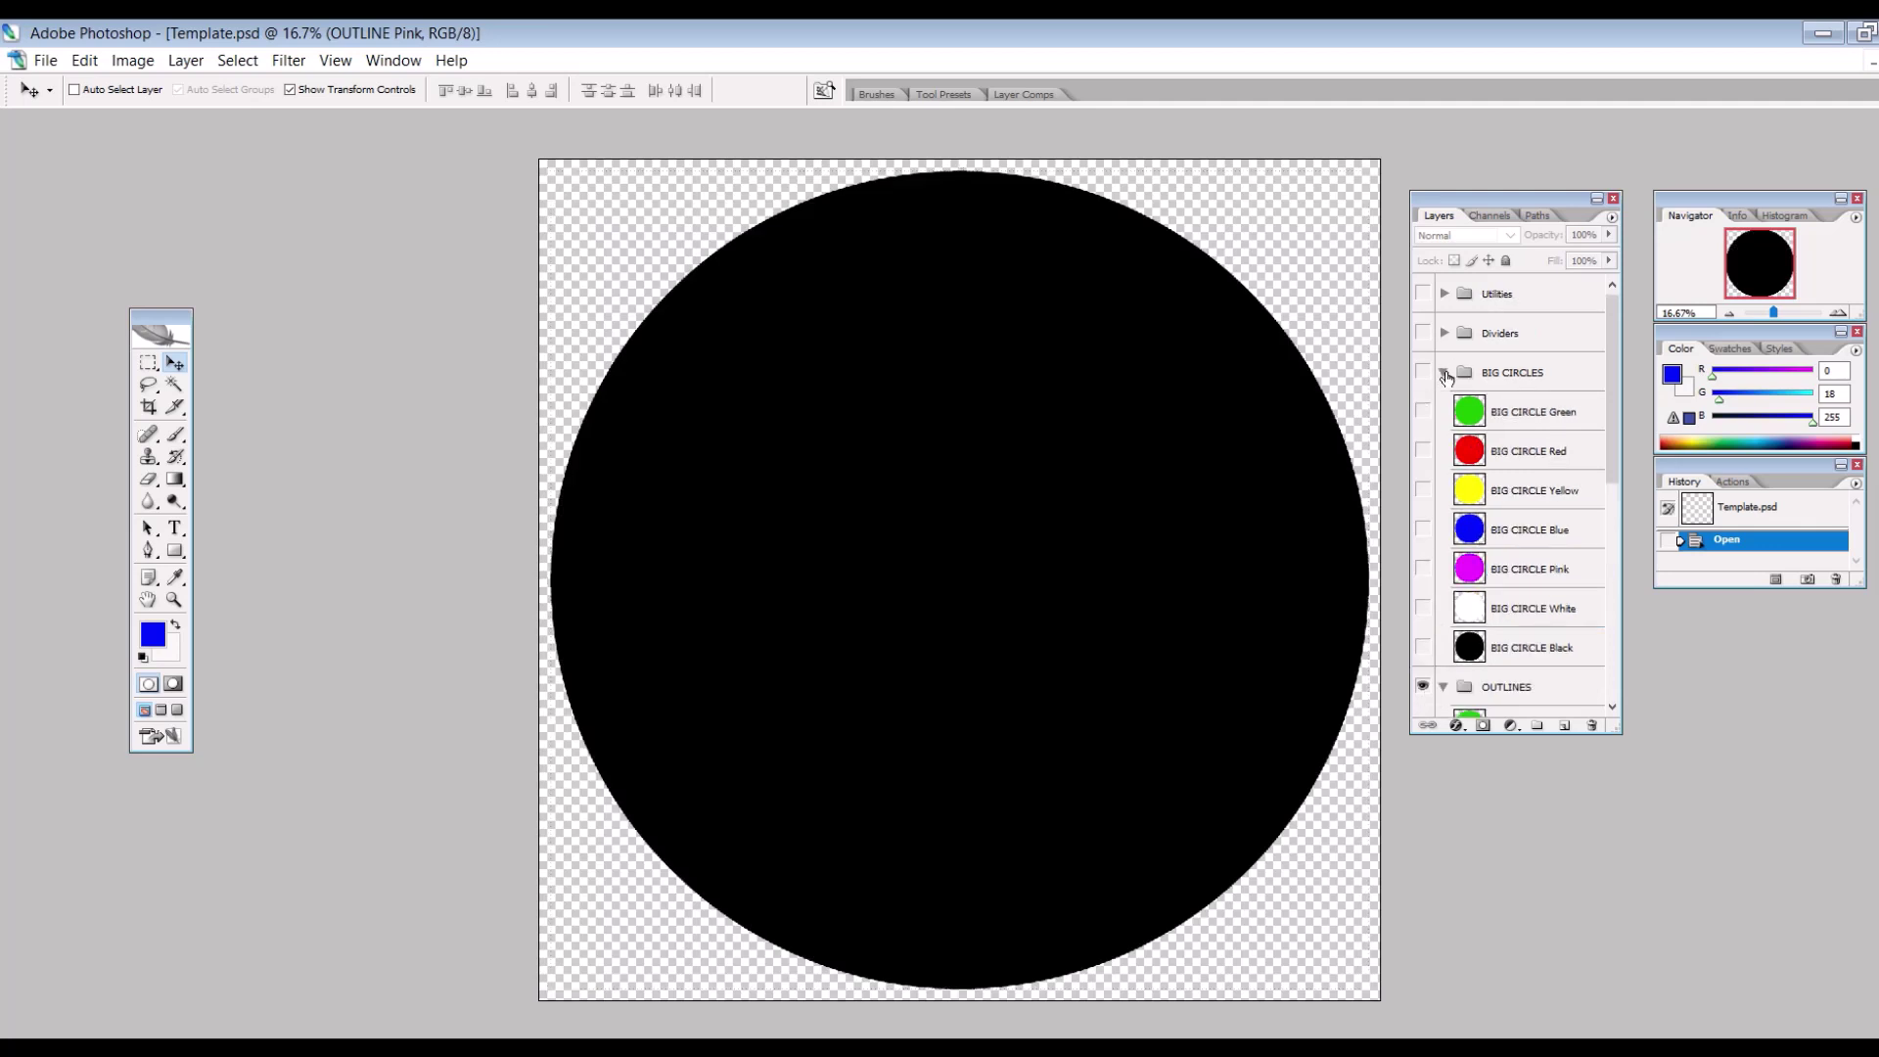
pyautogui.click(1423, 609)
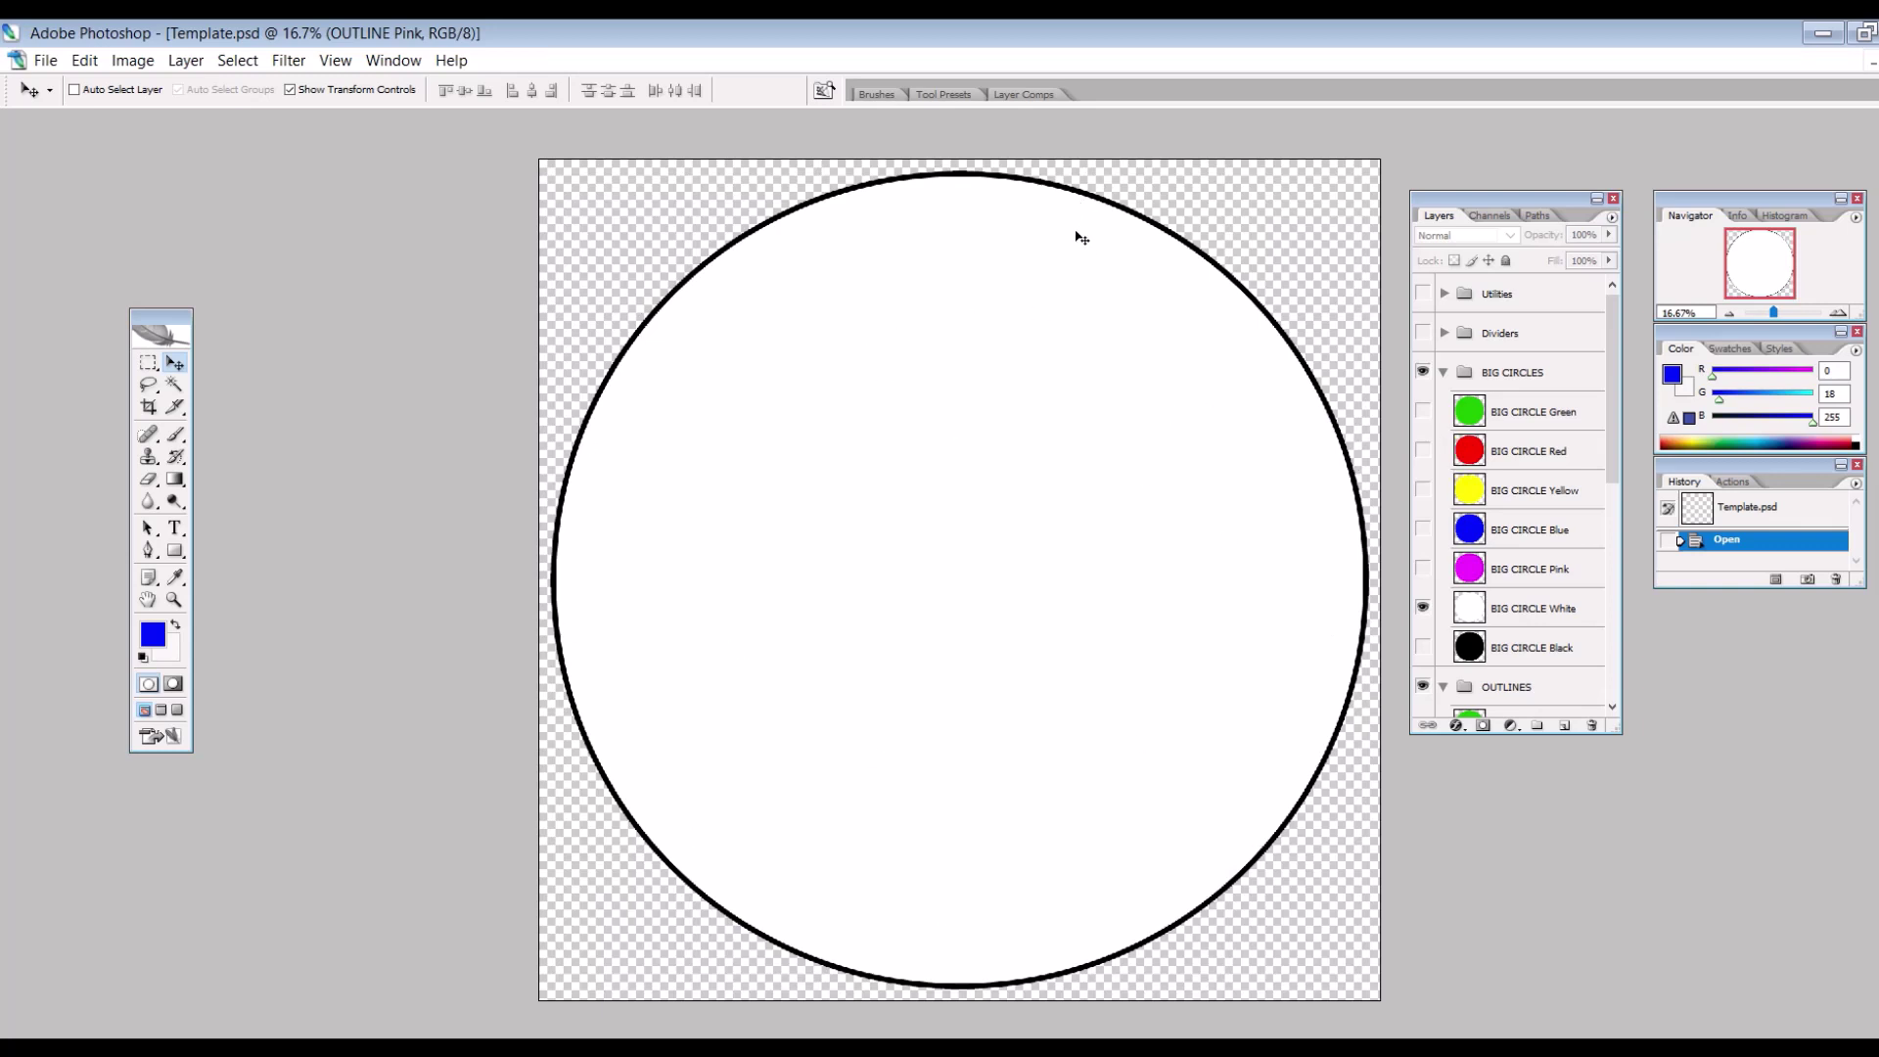
pyautogui.click(1424, 412)
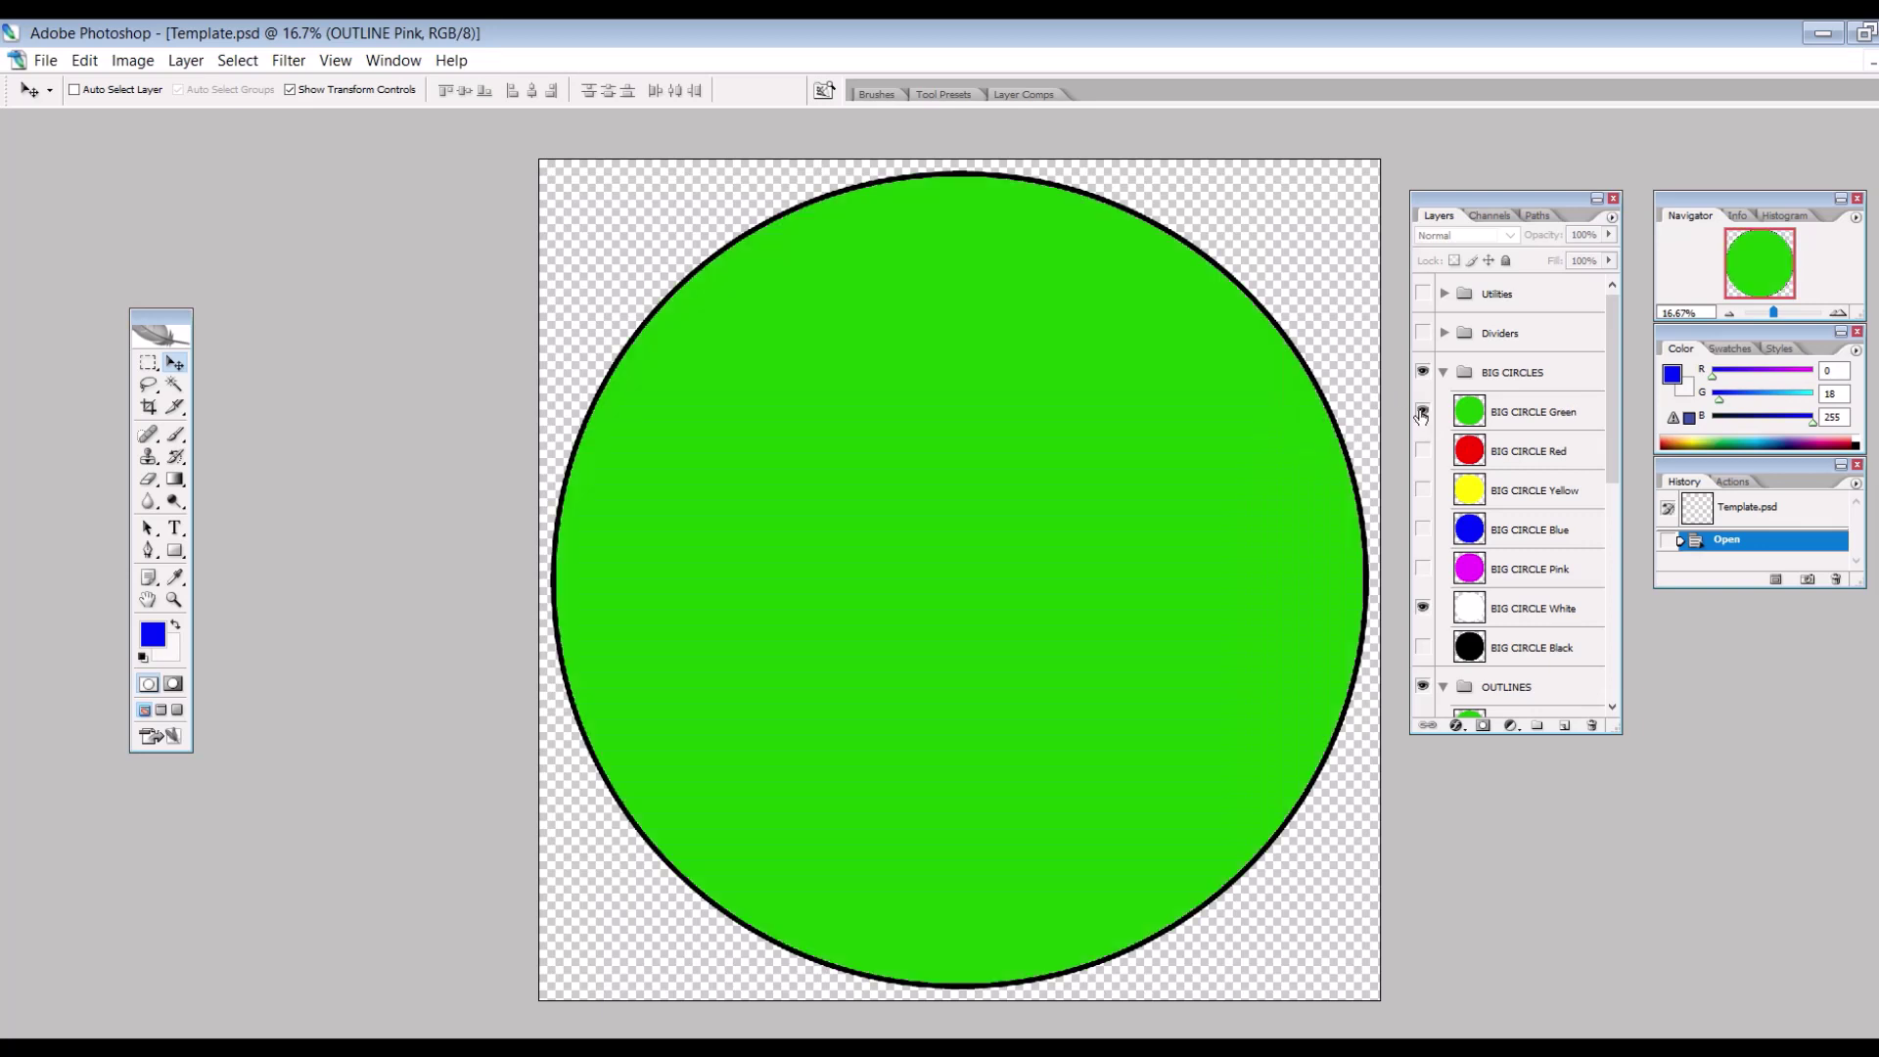
# - Try OUTLINE Red around the green circle, then replace it with OUTLINE Yellow
pyautogui.scroll(-4, 1423, 615)
pyautogui.click(1423, 607)
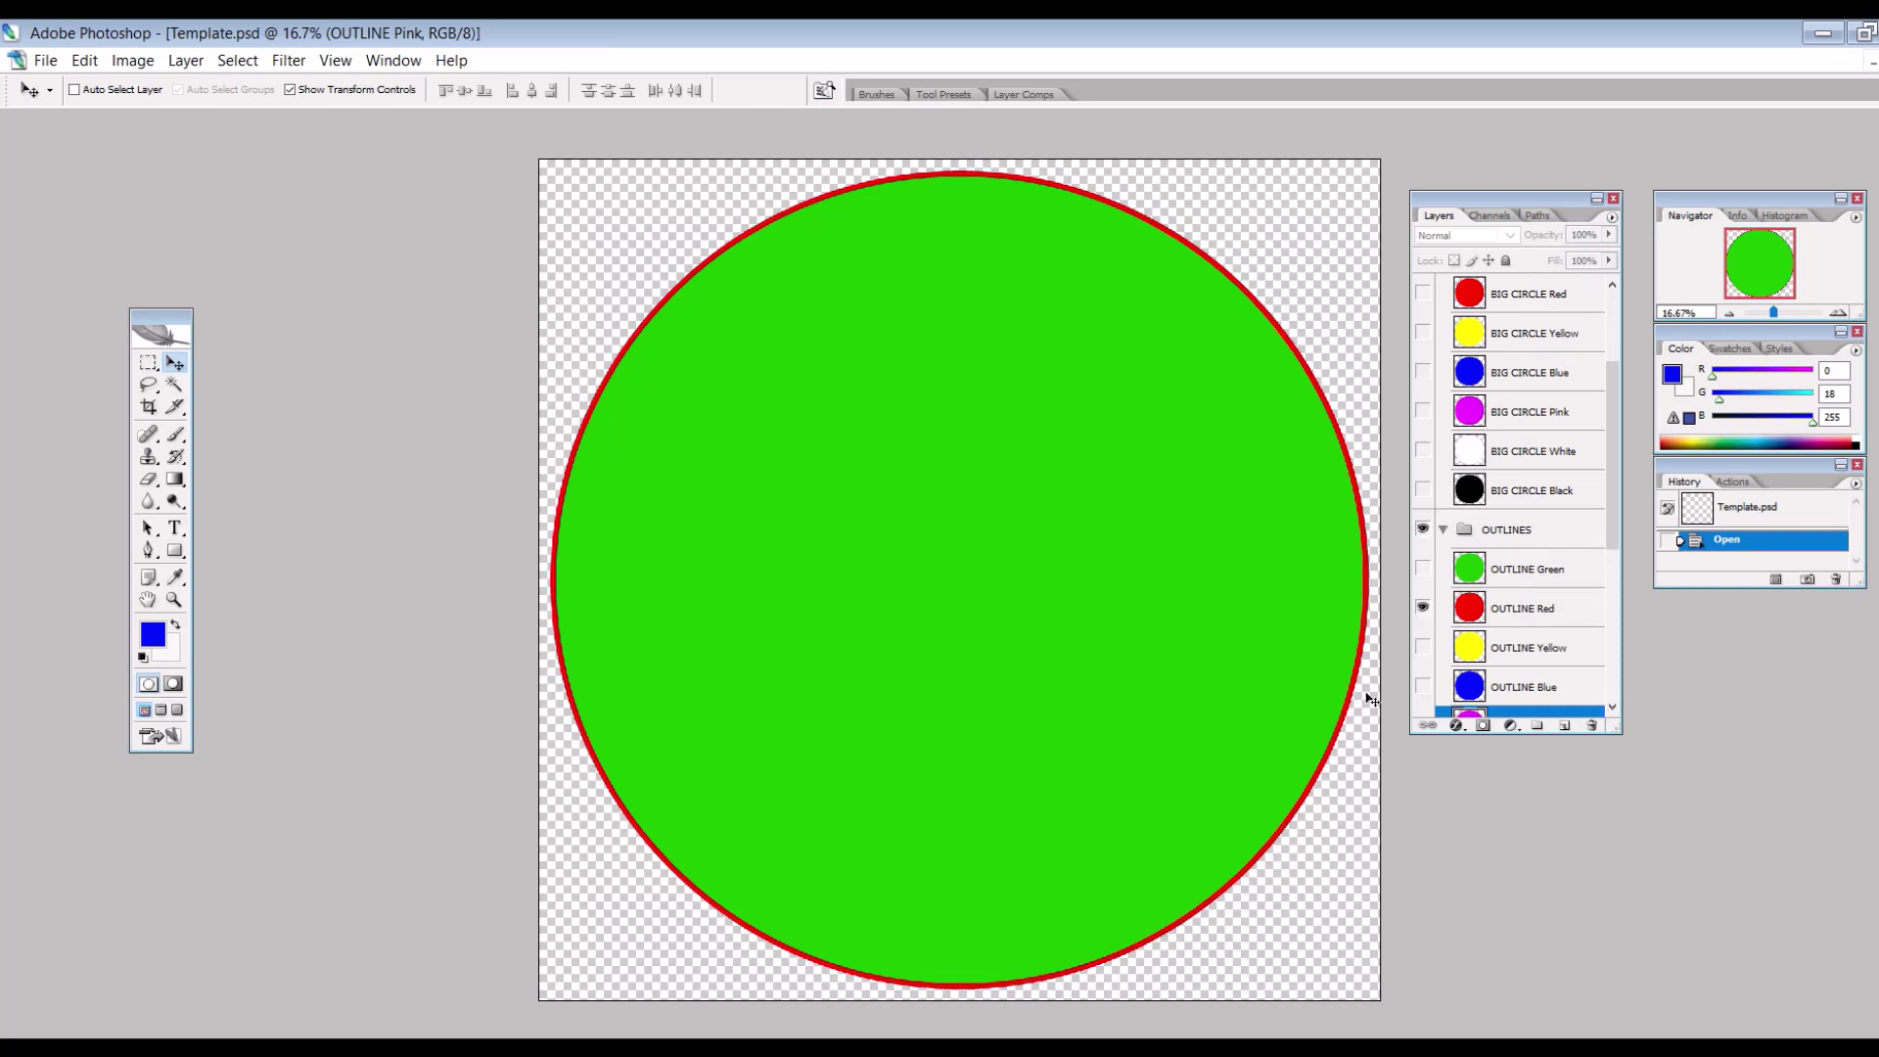
pyautogui.click(1423, 608)
pyautogui.click(1423, 647)
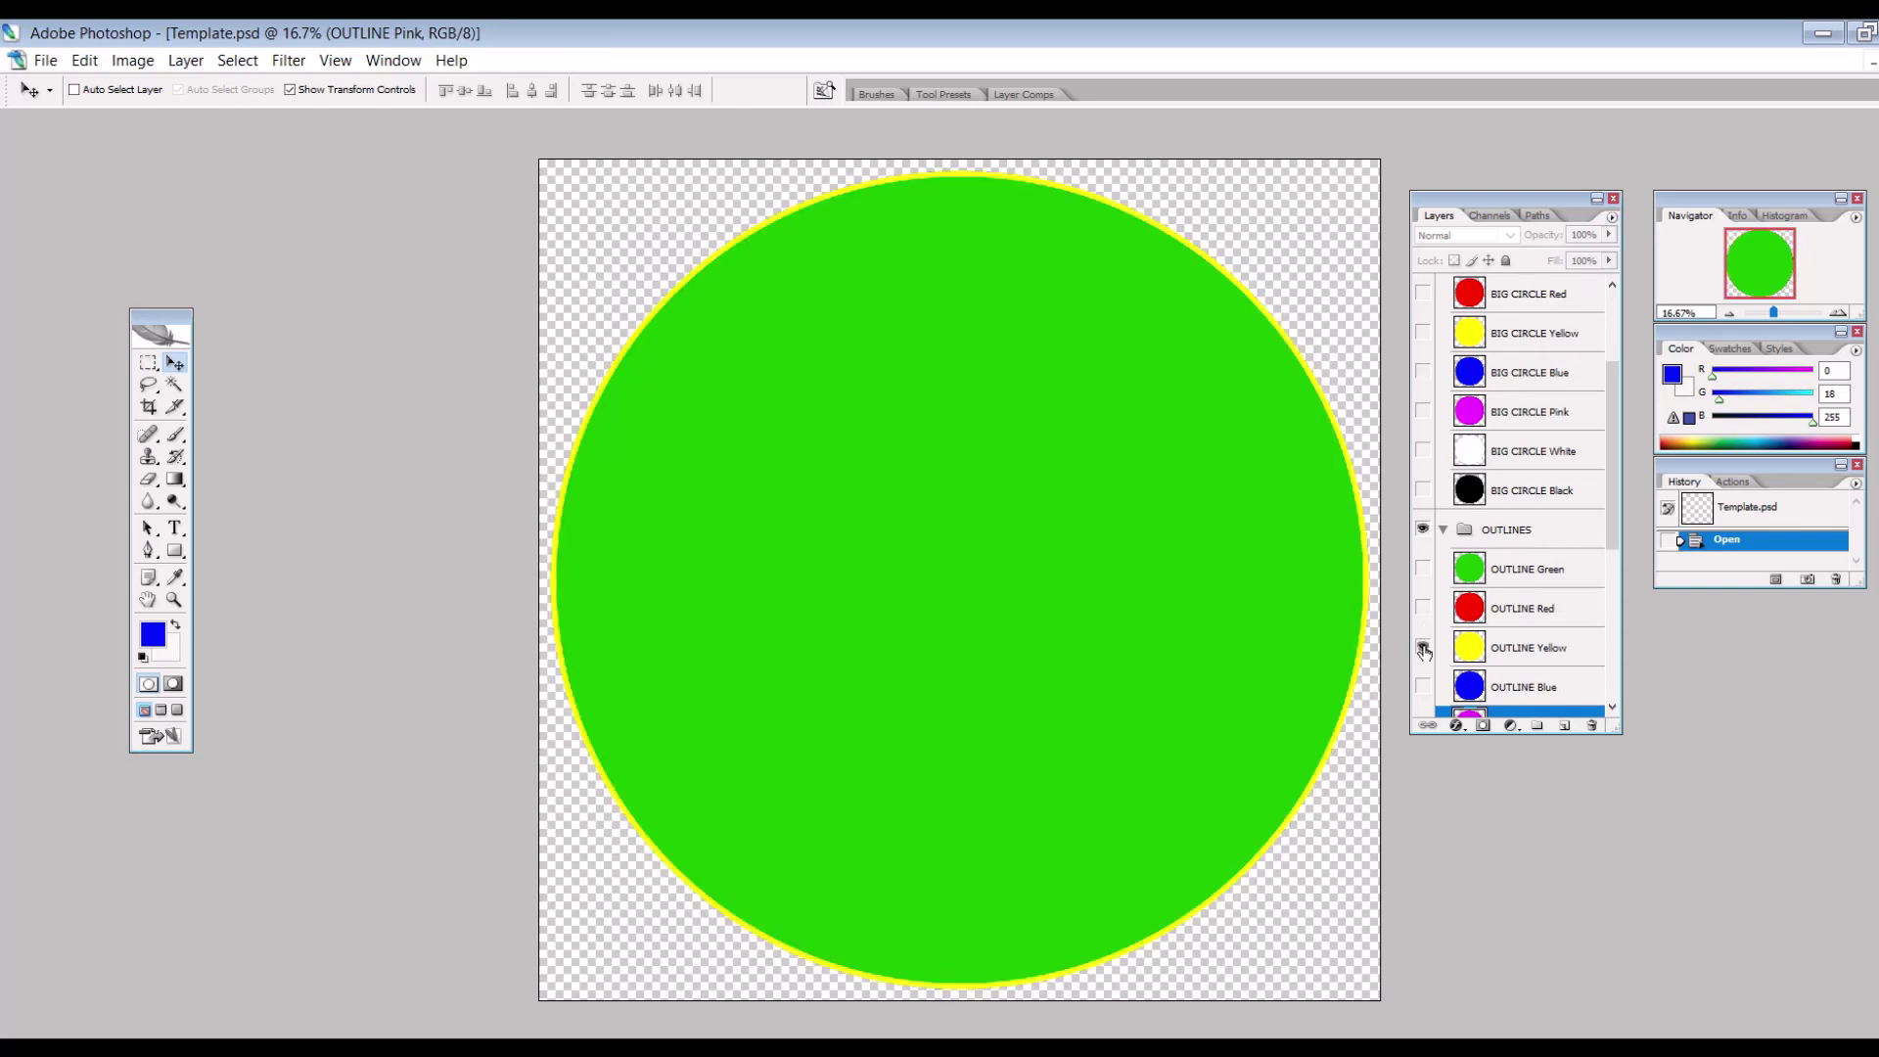
# - Replace the green fill circle with BIG CIRCLE Blue inside the yellow outline
pyautogui.scroll(3, 1427, 529)
pyautogui.click(1423, 373)
pyautogui.click(1423, 452)
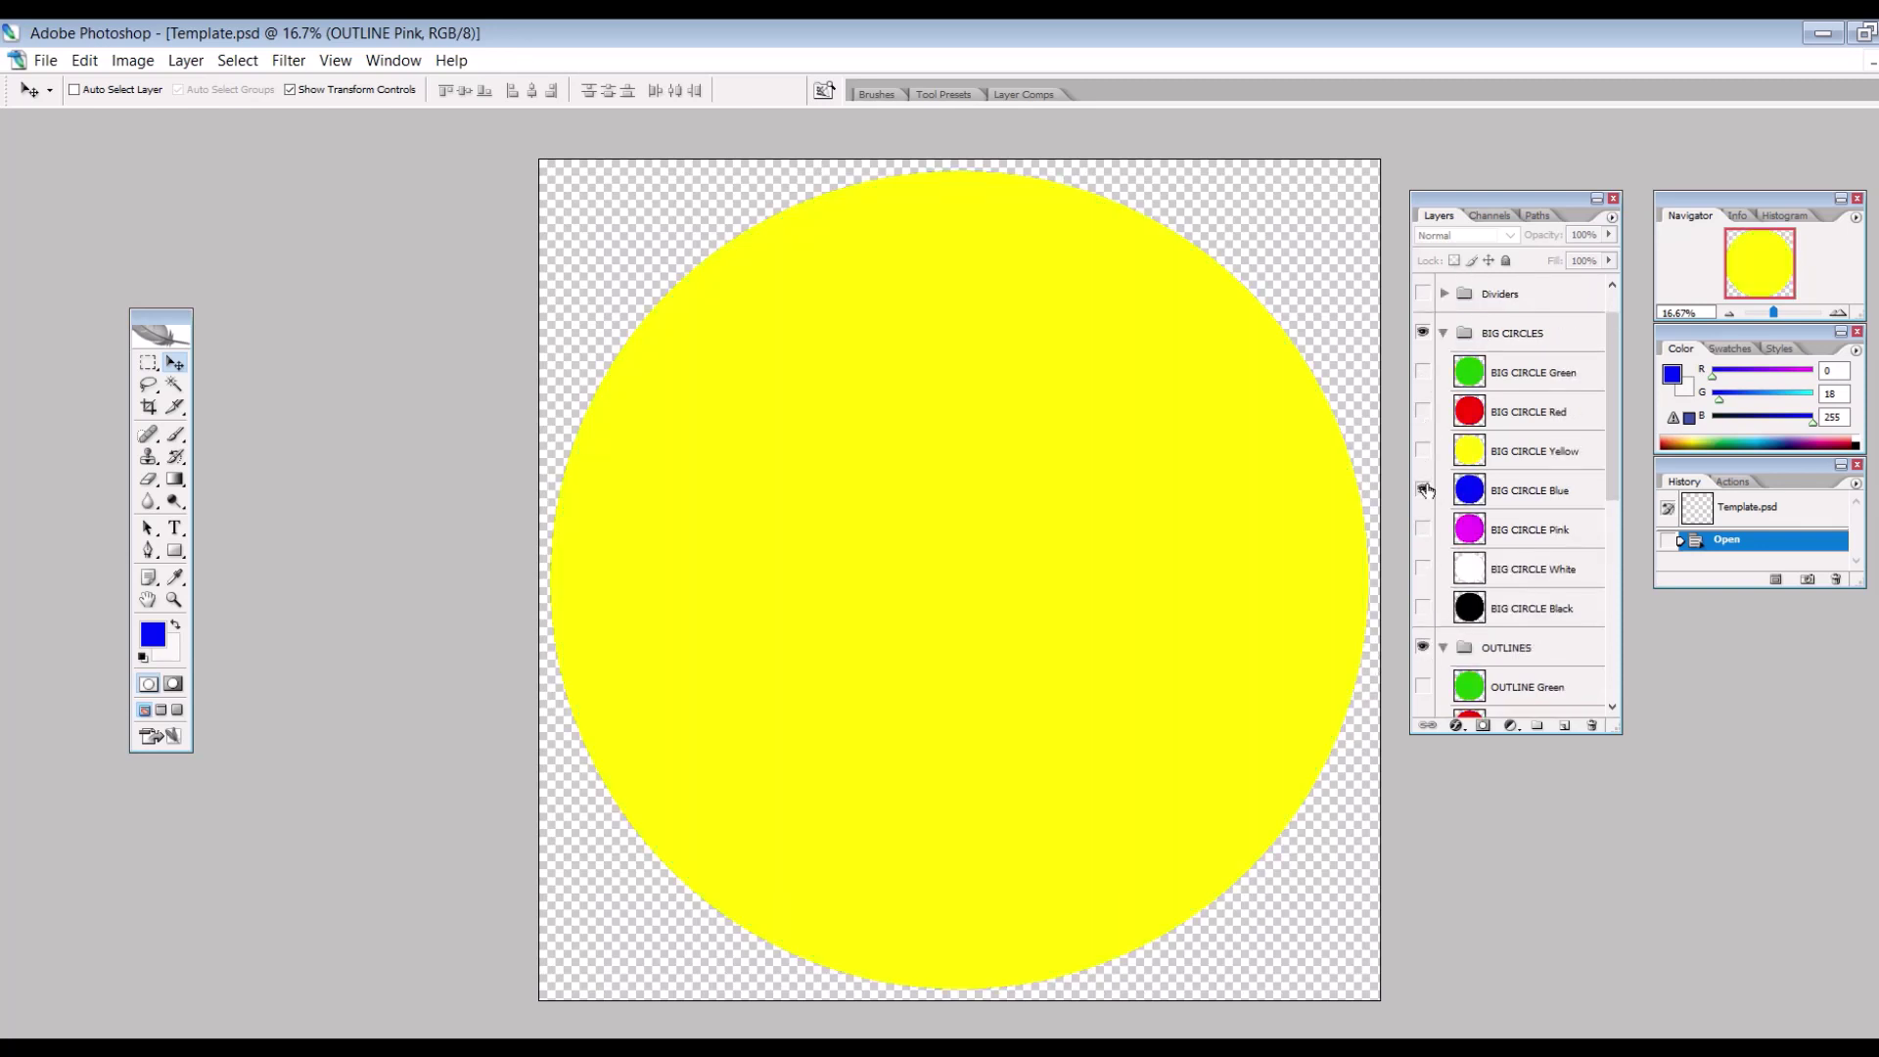
pyautogui.click(1423, 490)
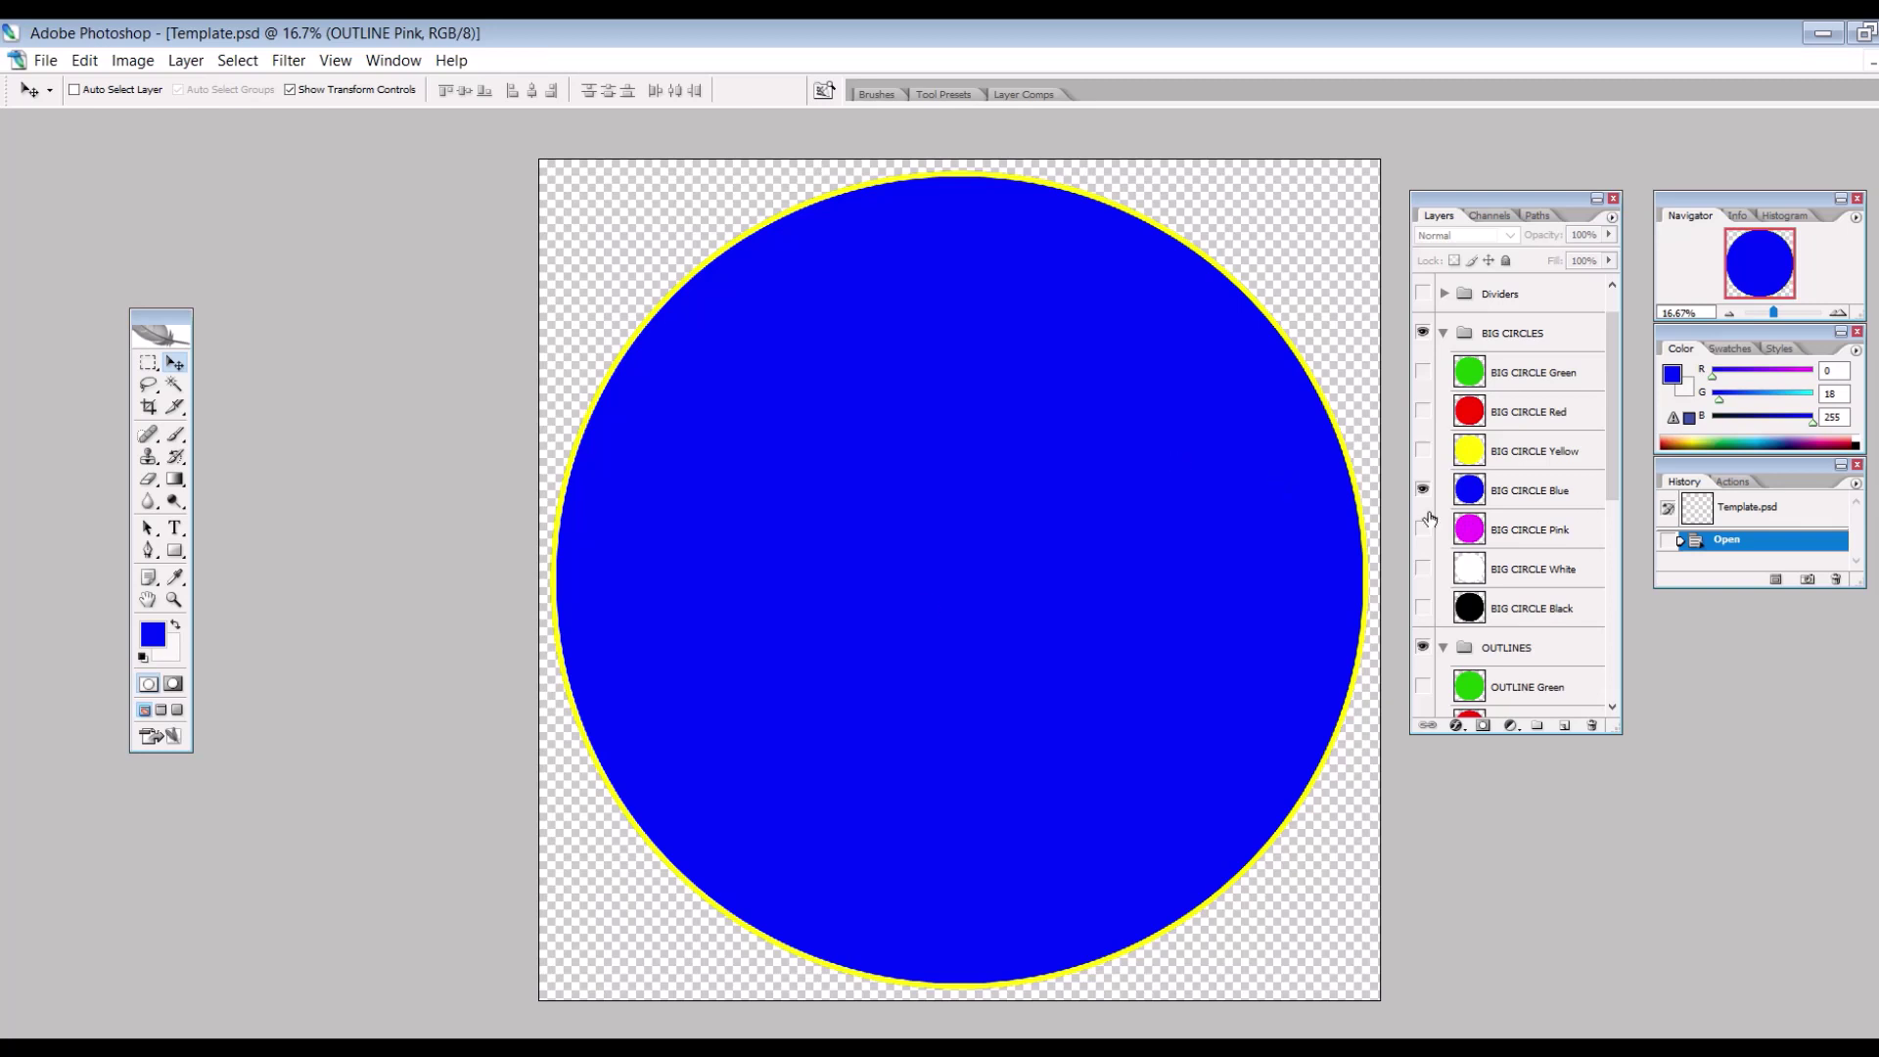
# - Collapse BIG CIRCLES, expand the Dividers group, preview Leaf Divider, and replace it with the Wedding divider
pyautogui.scroll(1, 1429, 519)
pyautogui.click(1443, 374)
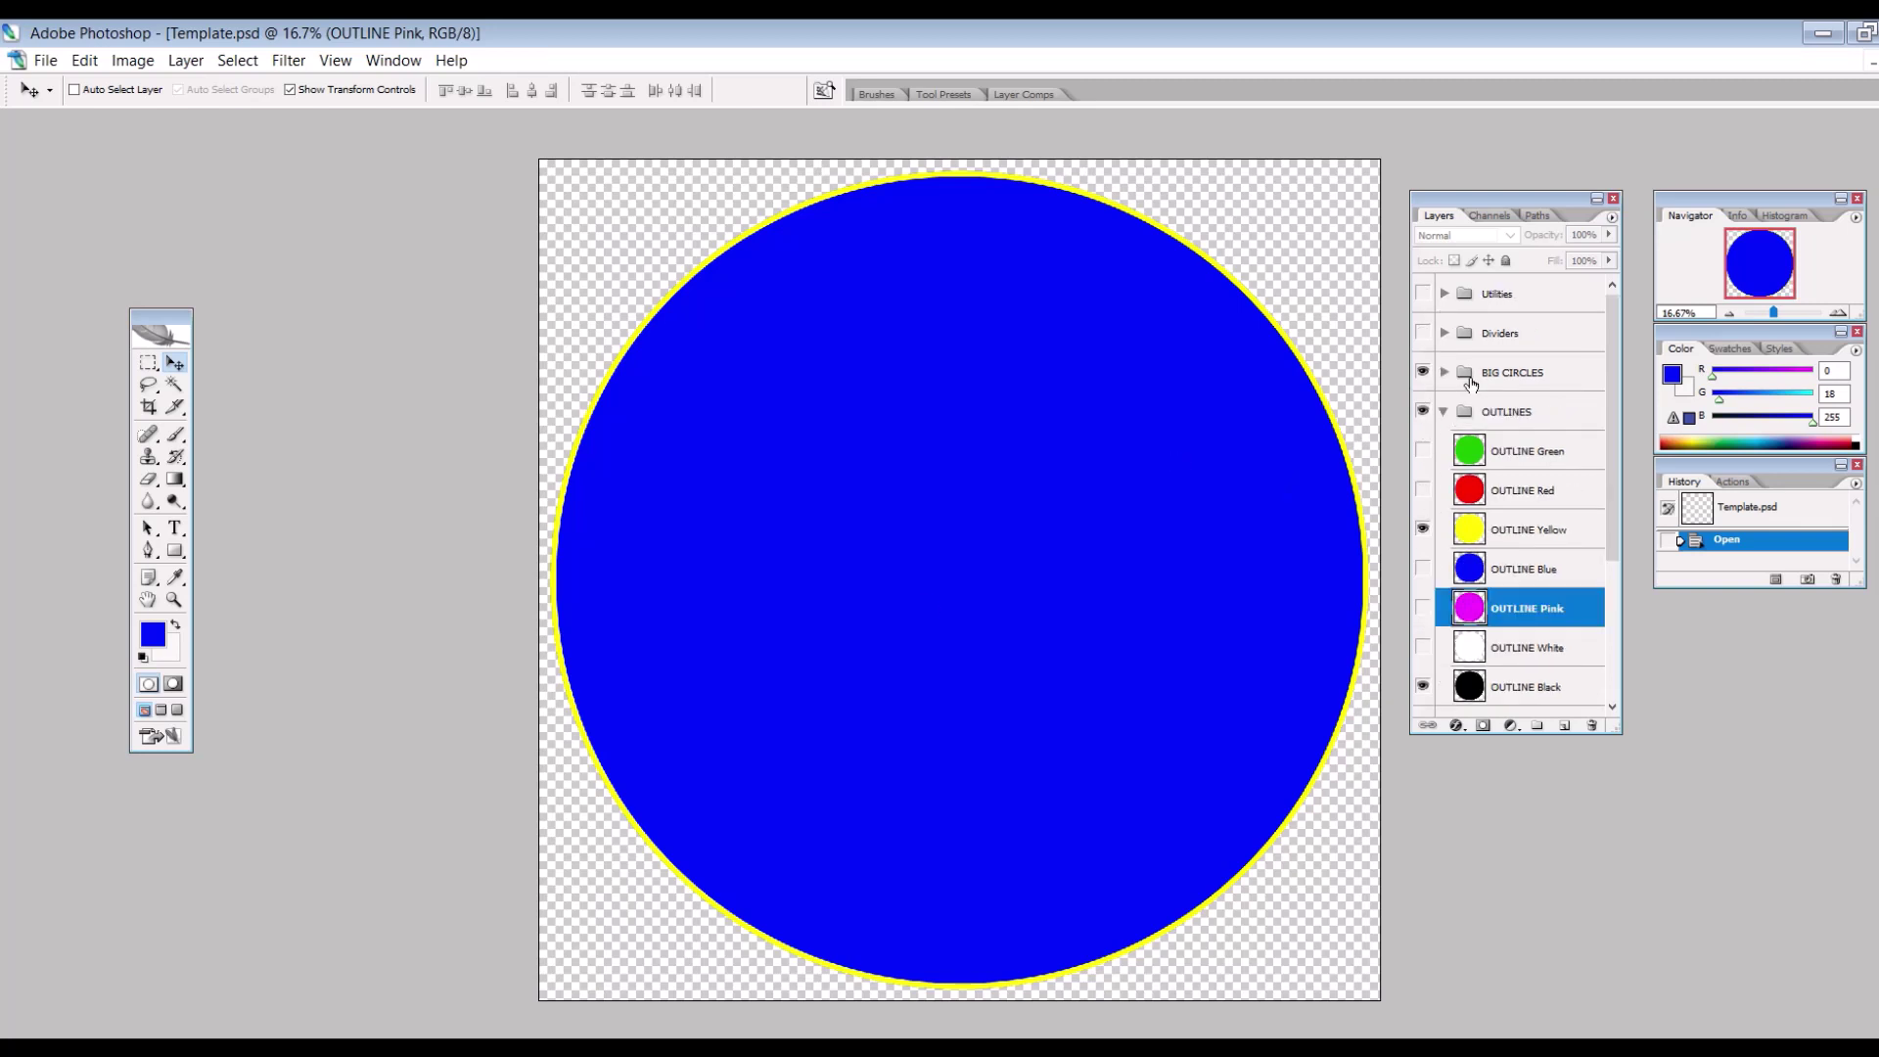
pyautogui.click(1444, 334)
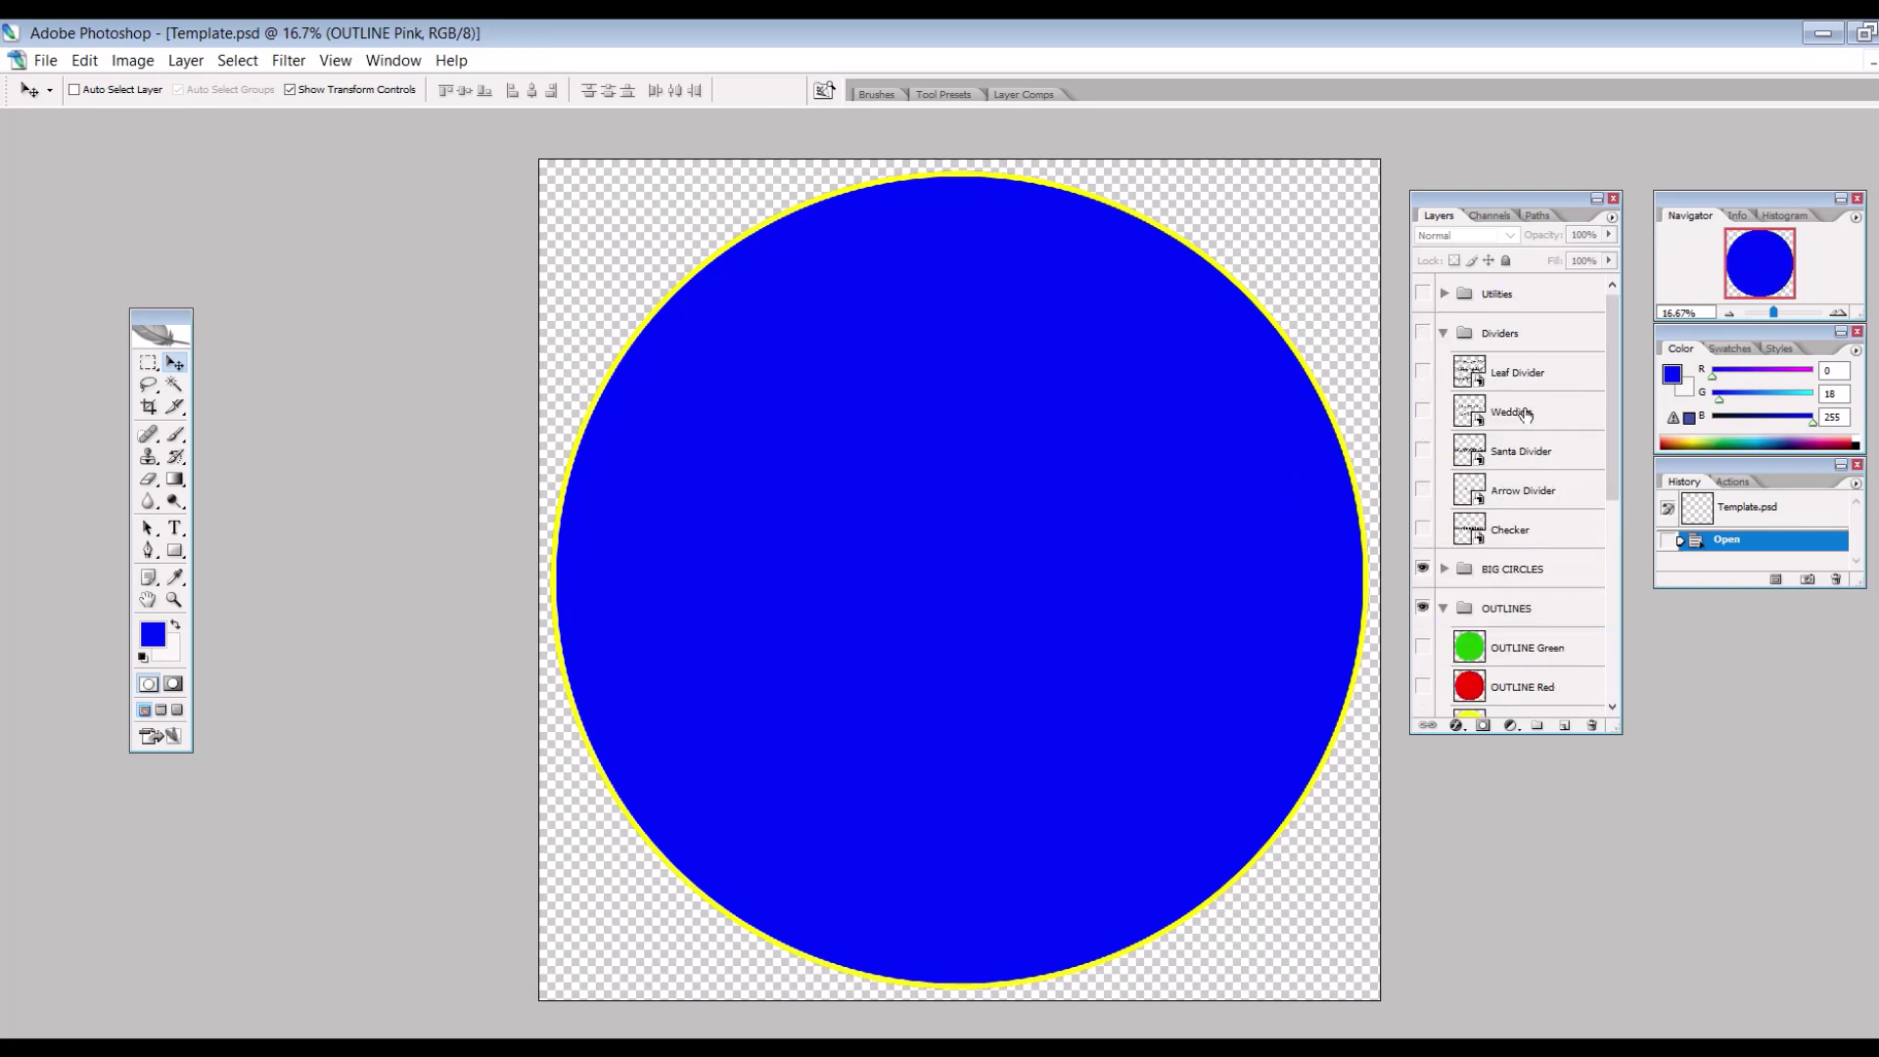
pyautogui.click(1426, 374)
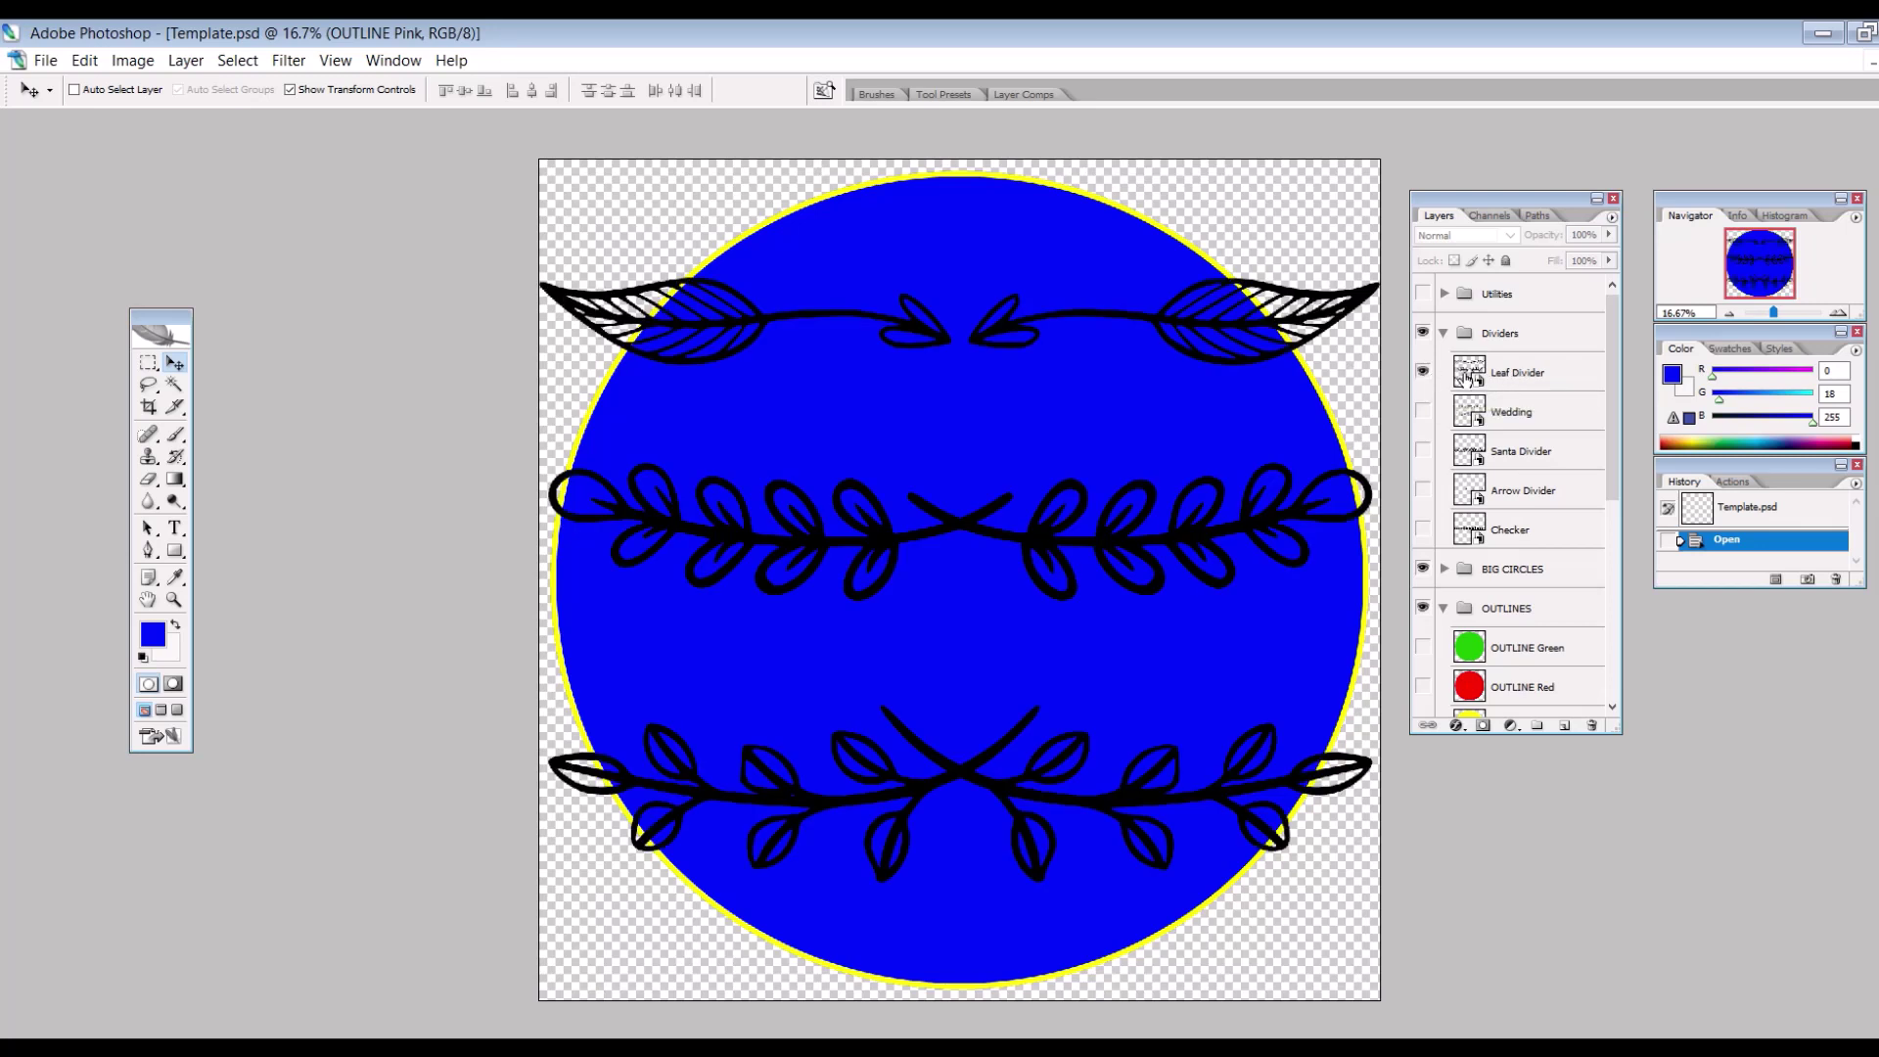
pyautogui.click(1423, 373)
pyautogui.click(1424, 412)
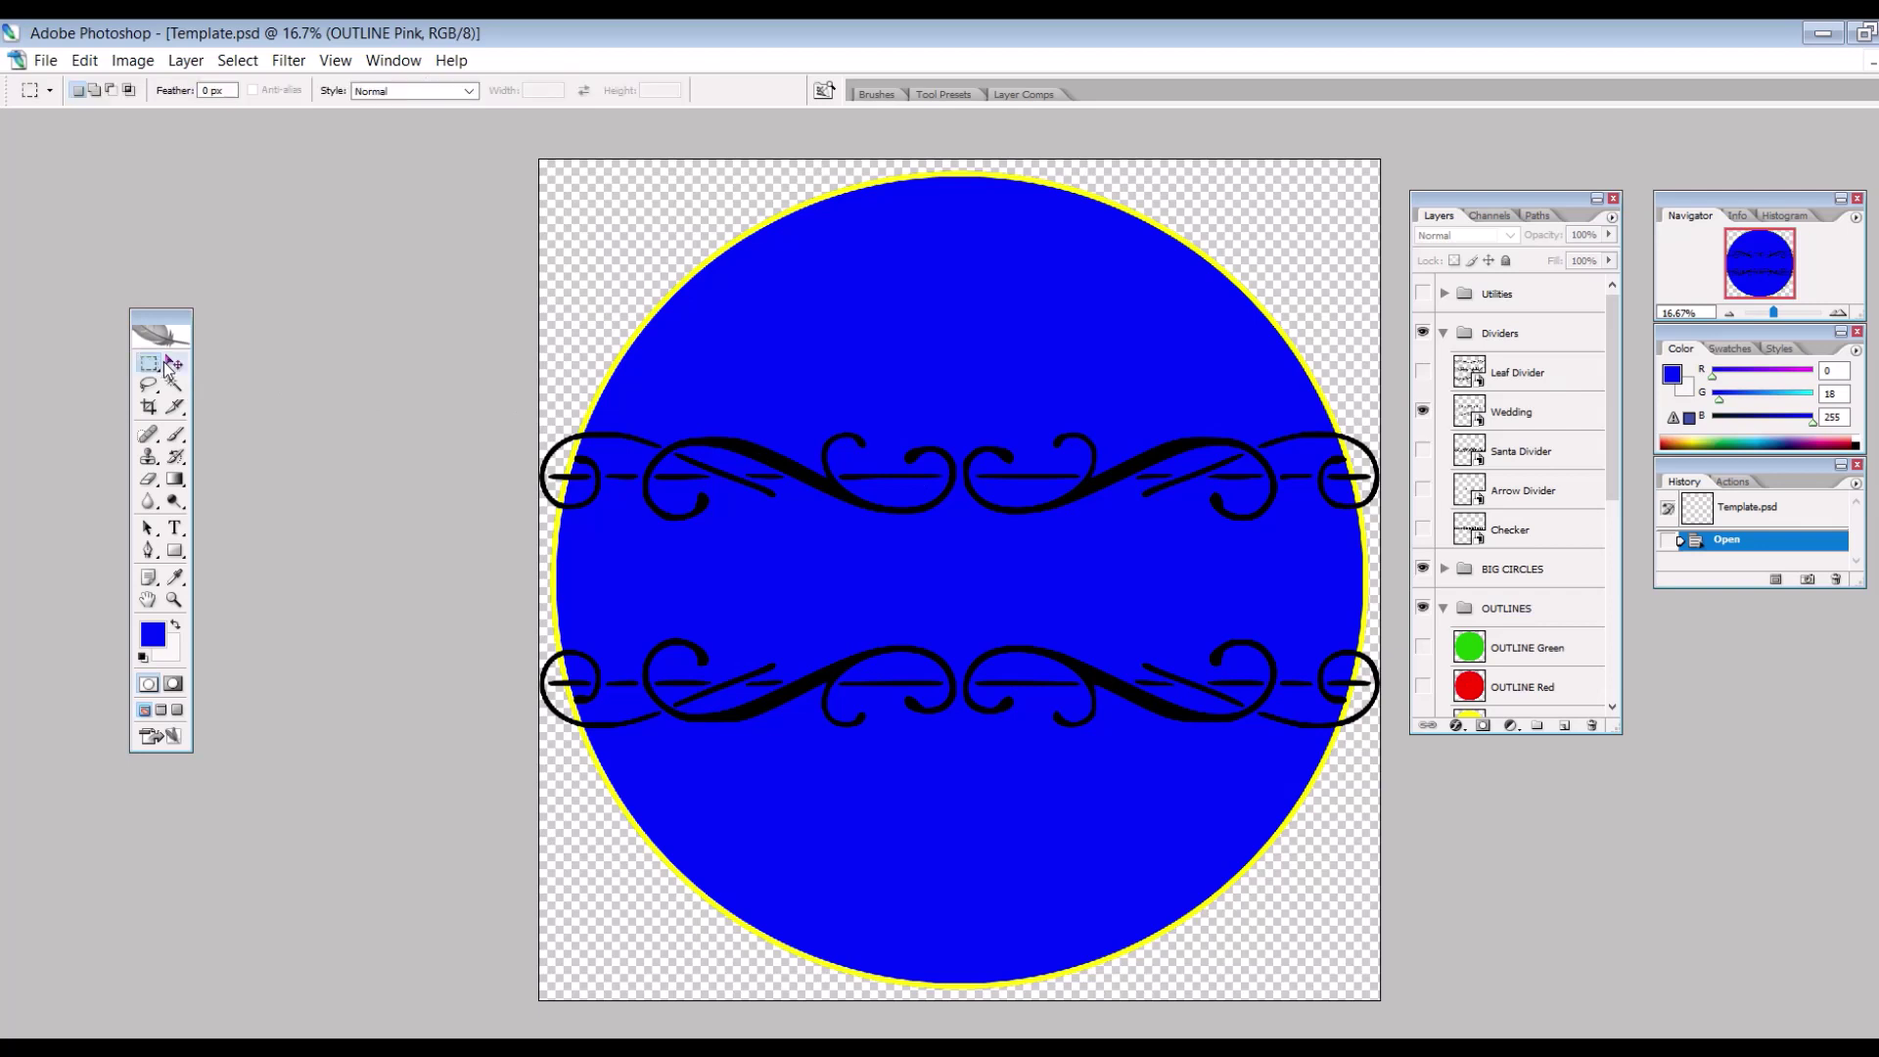
# - Scale the Wedding divider to about 23.5% and place it in the upper part of the blue circle
pyautogui.click(696, 480)
pyautogui.click(1473, 403)
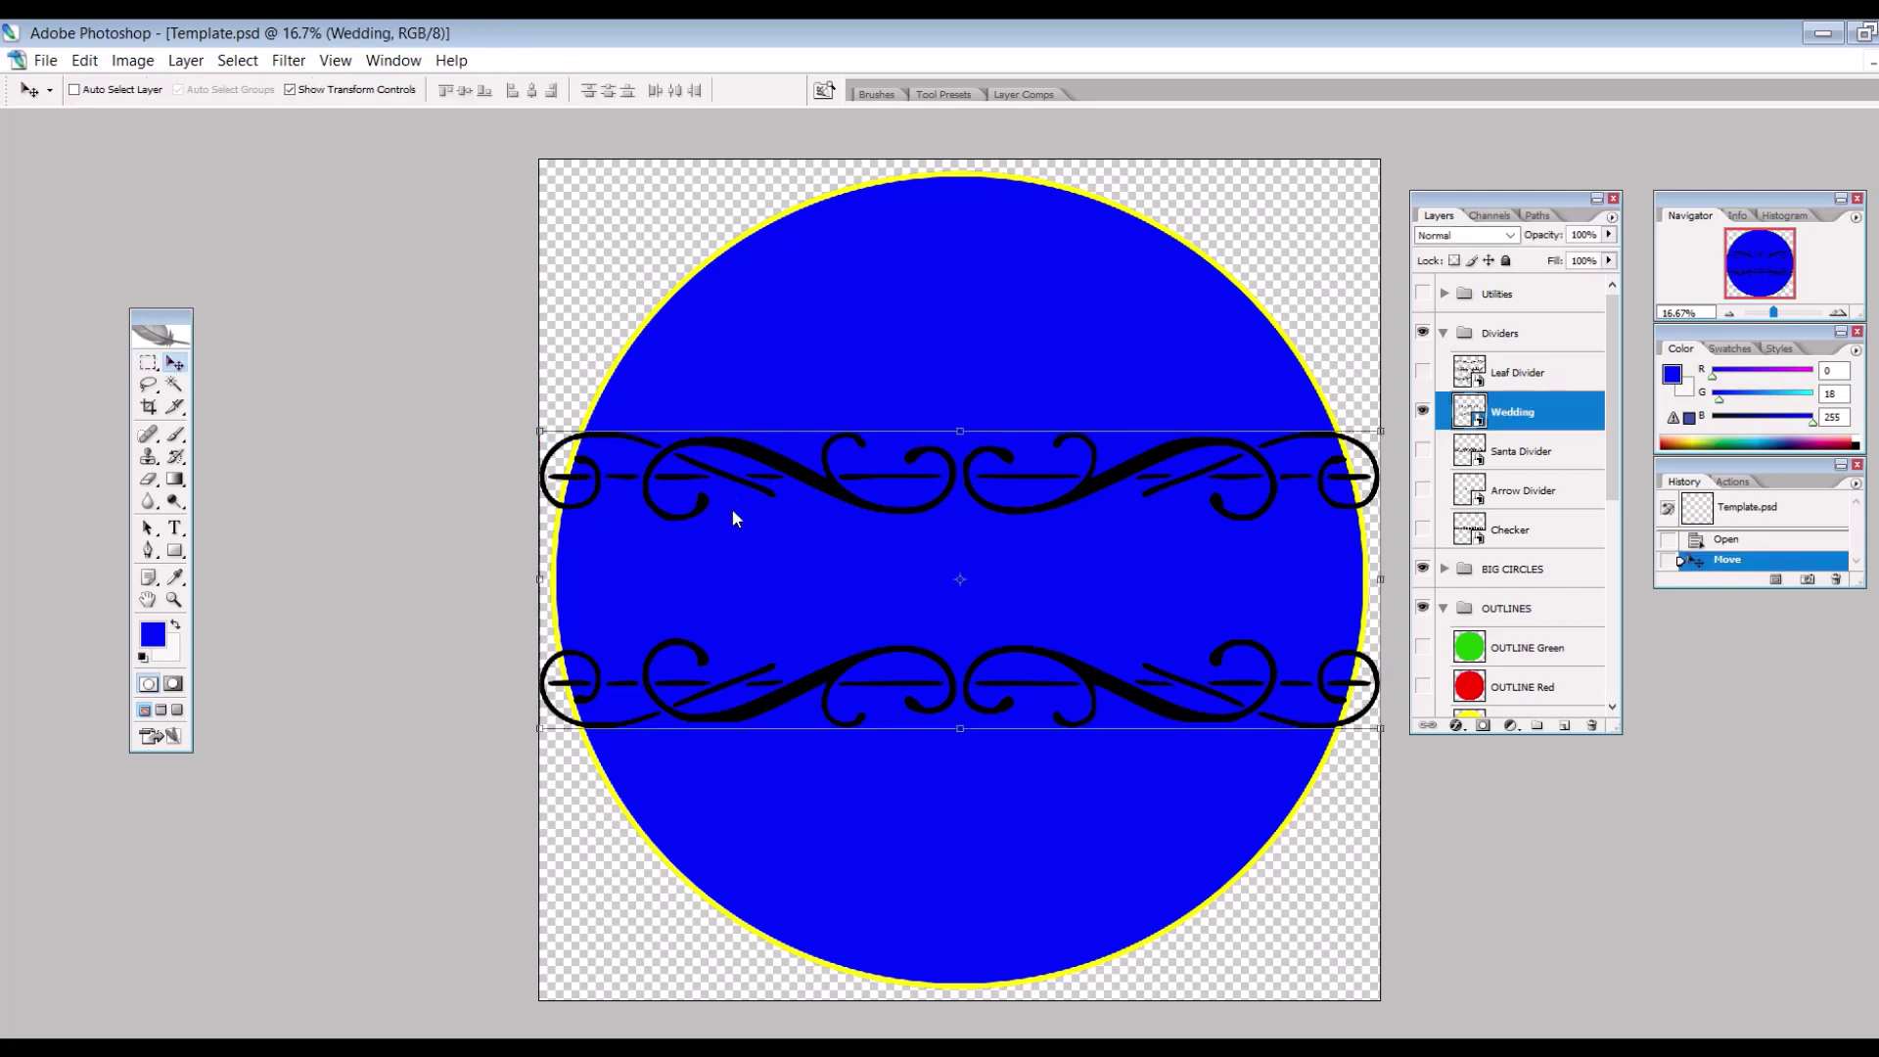
pyautogui.hotkey('ctrl', 't')
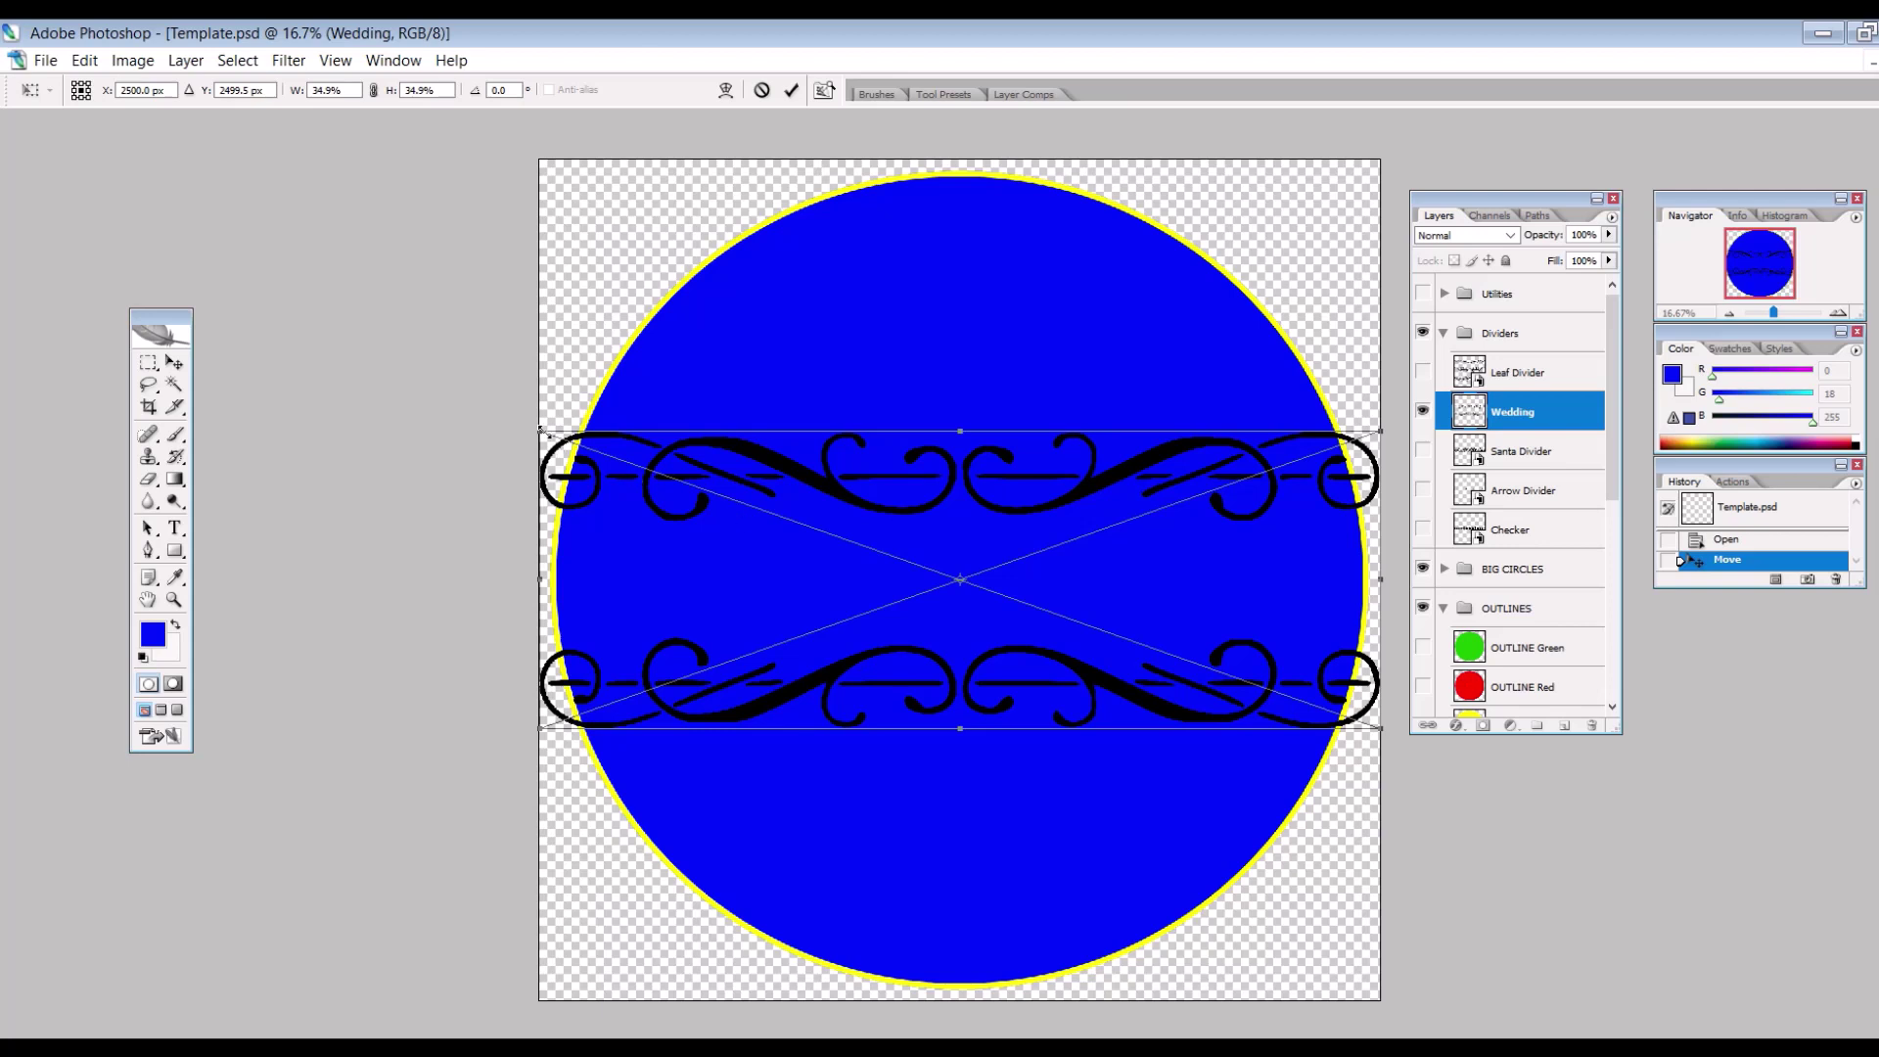
pyautogui.moveTo(541, 429); pyautogui.dragTo(814, 529)
pyautogui.moveTo(981, 583); pyautogui.dragTo(844, 356)
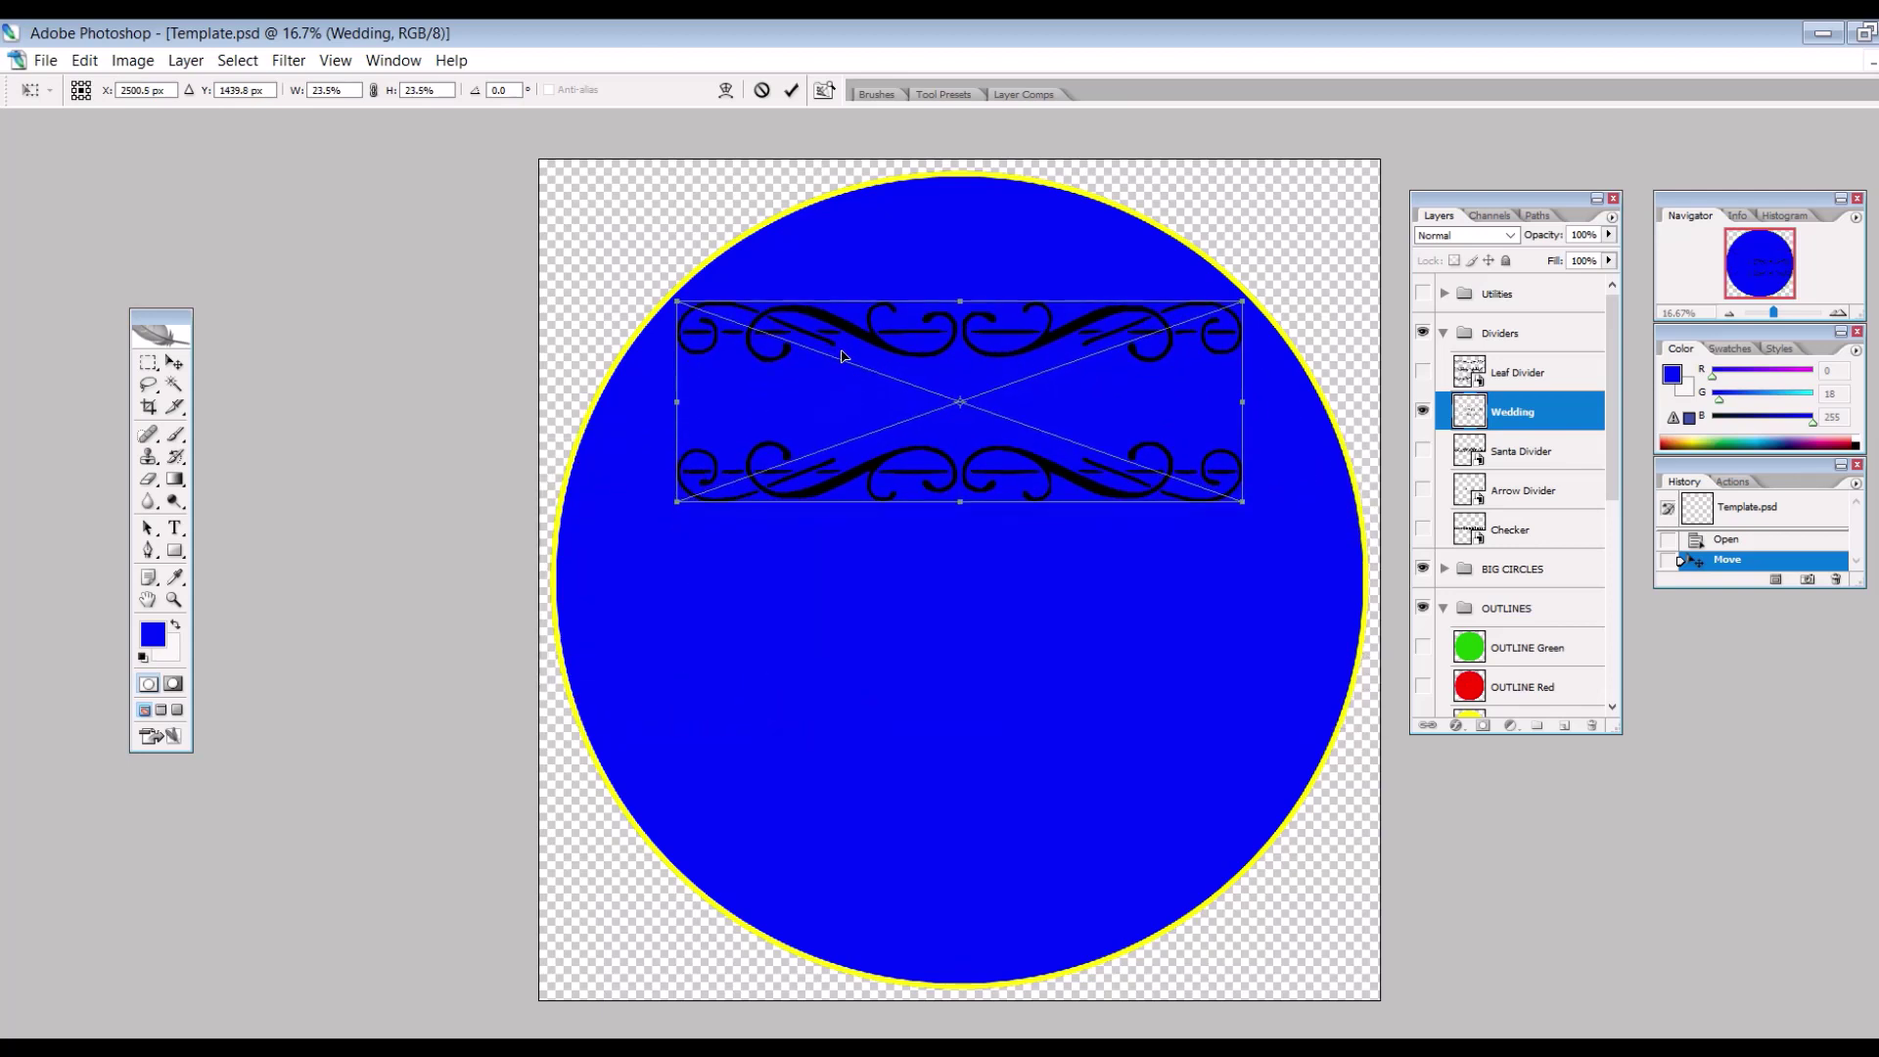
pyautogui.click(174, 362)
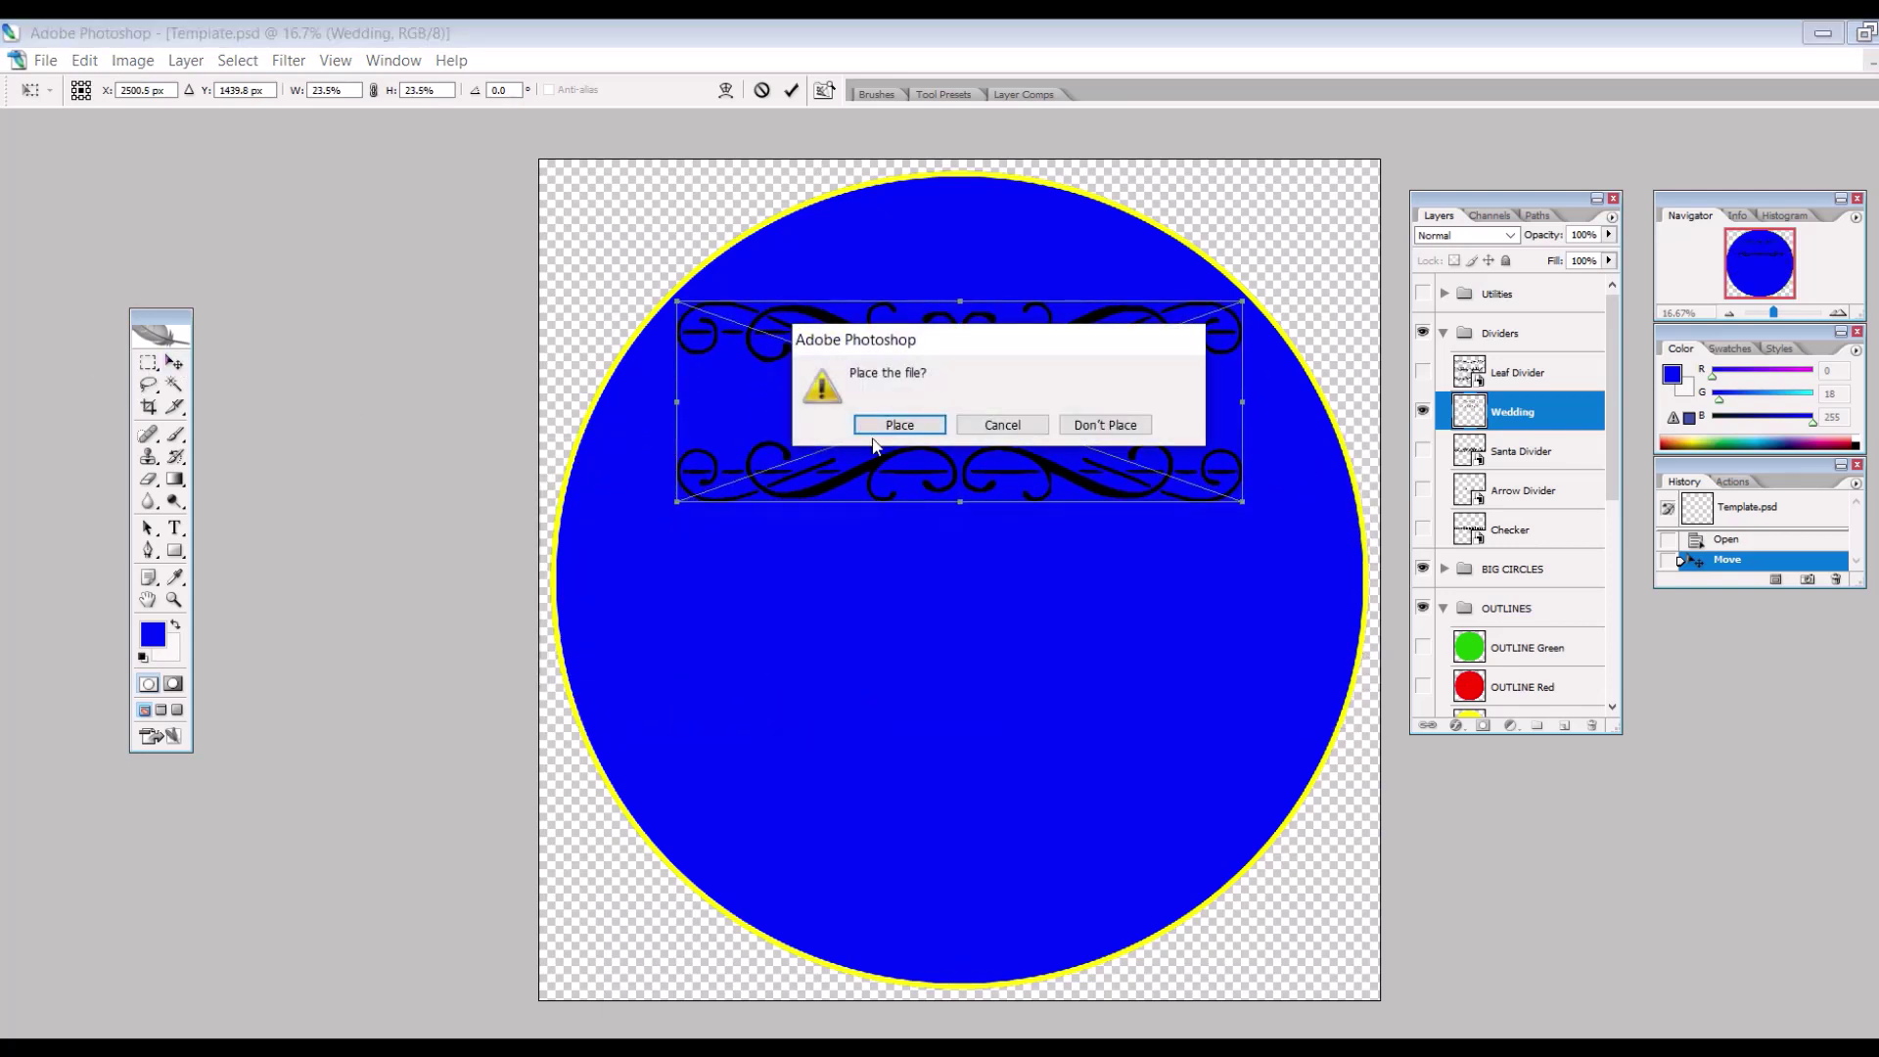
pyautogui.click(886, 430)
# - Rasterize the Wedding divider layer
pyautogui.click(148, 364)
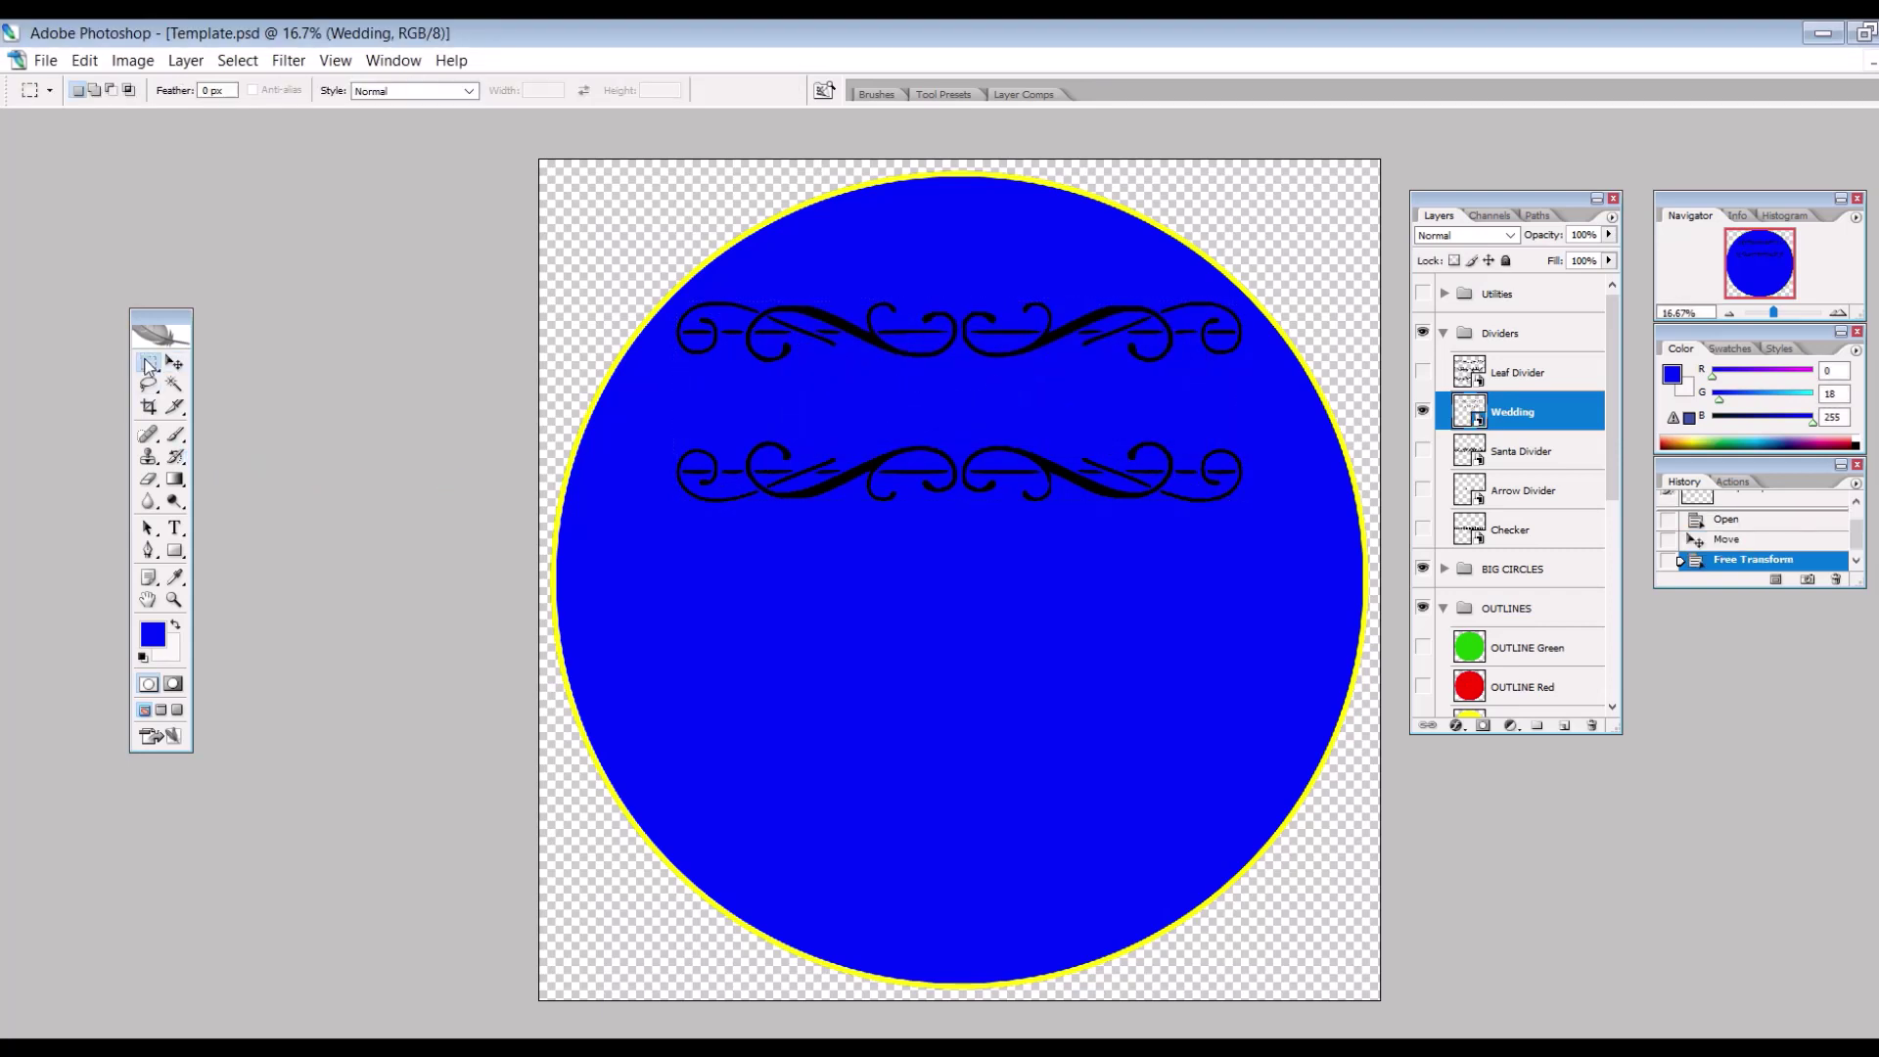
pyautogui.rightClick(1463, 416)
pyautogui.rightClick(1488, 410)
pyautogui.click(1554, 666)
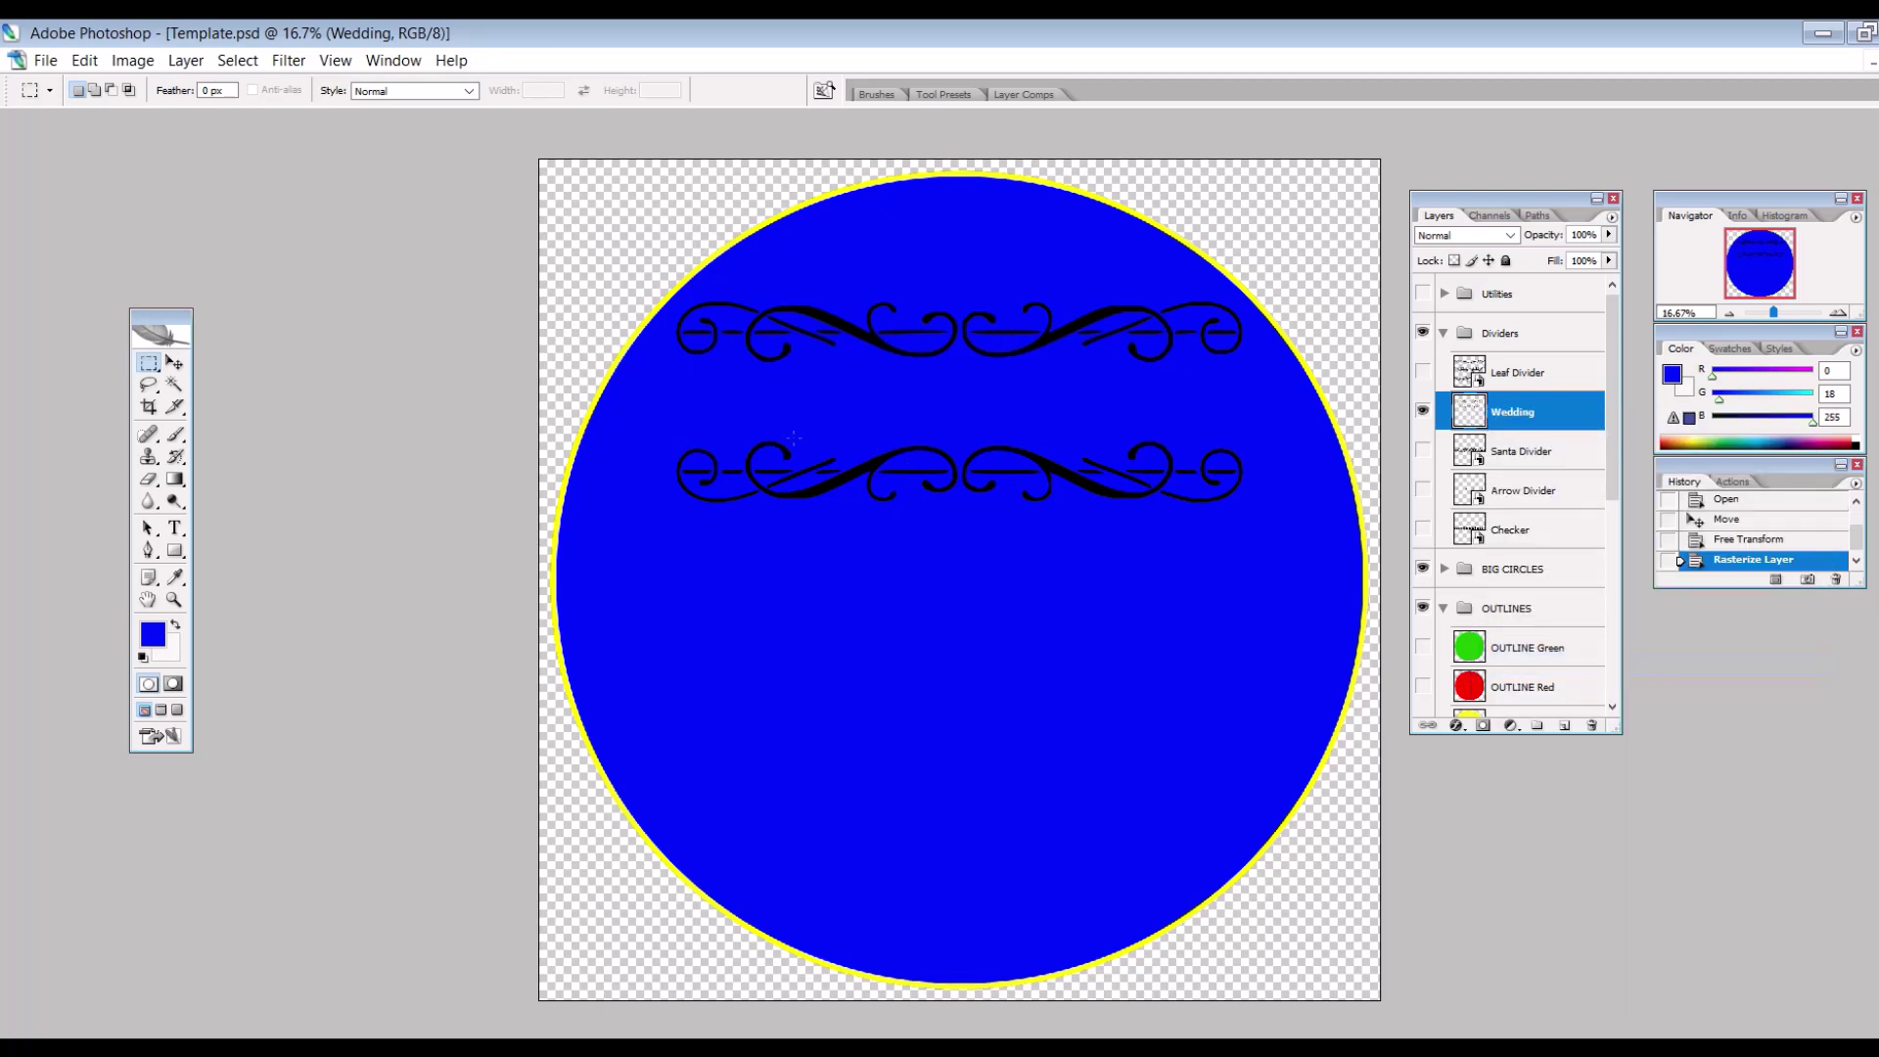
# - Select the divider's lower ornament, move it down near the bottom of the blue circle, and deselect it
pyautogui.moveTo(657, 419); pyautogui.dragTo(1265, 529)
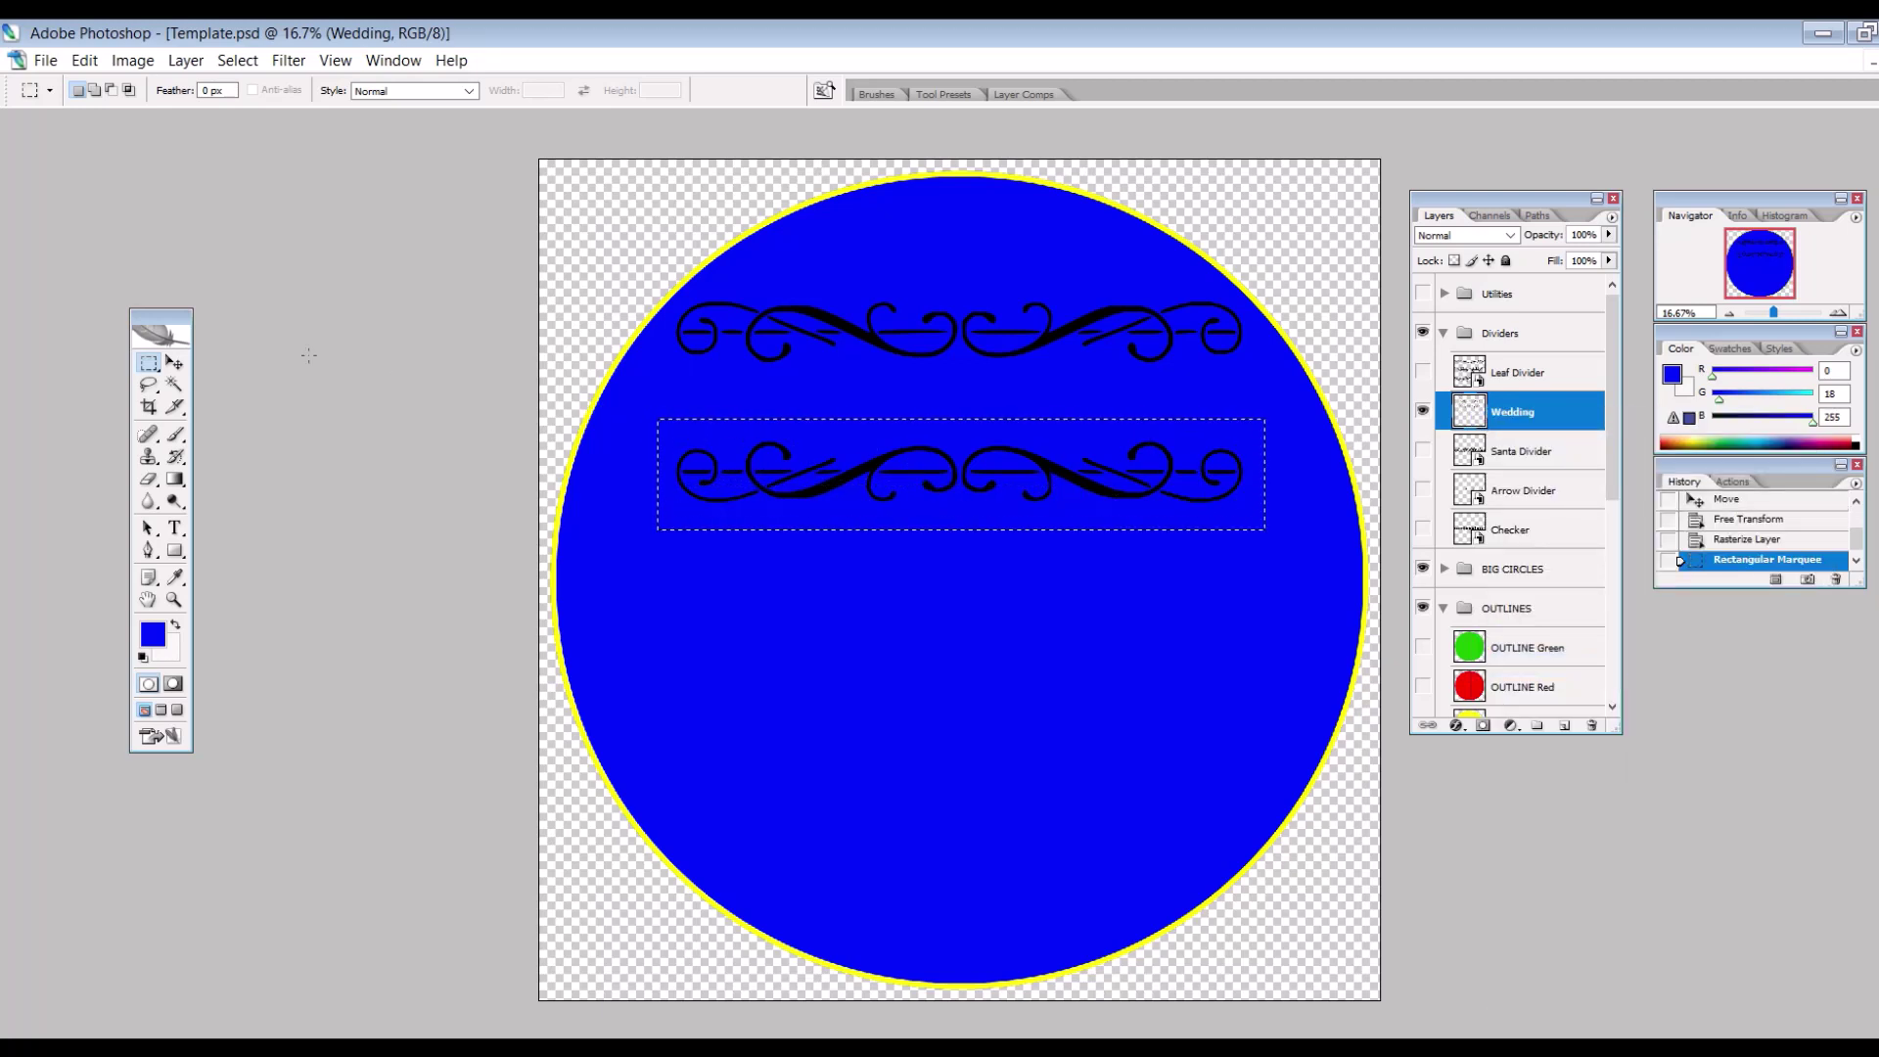
pyautogui.click(174, 363)
pyautogui.moveTo(828, 473); pyautogui.dragTo(824, 798)
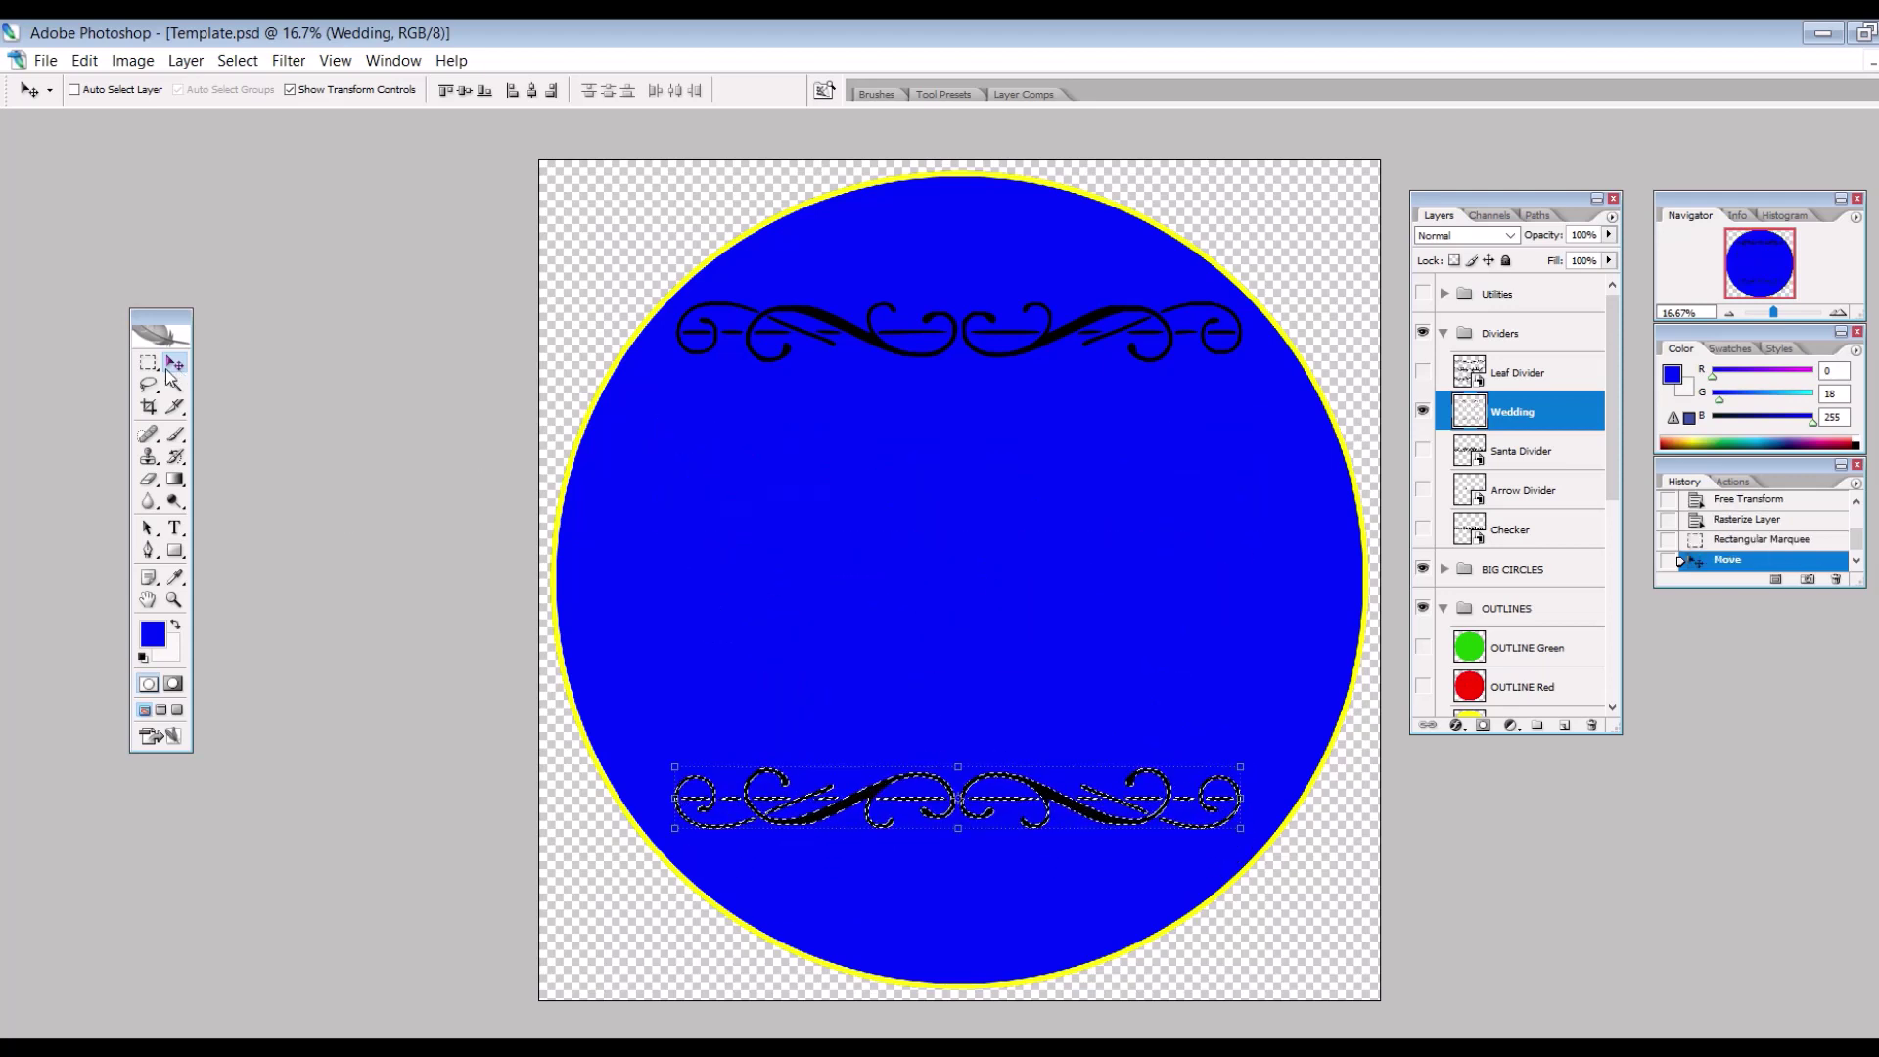
pyautogui.press('m')
pyautogui.hotkey('ctrl', 'd')
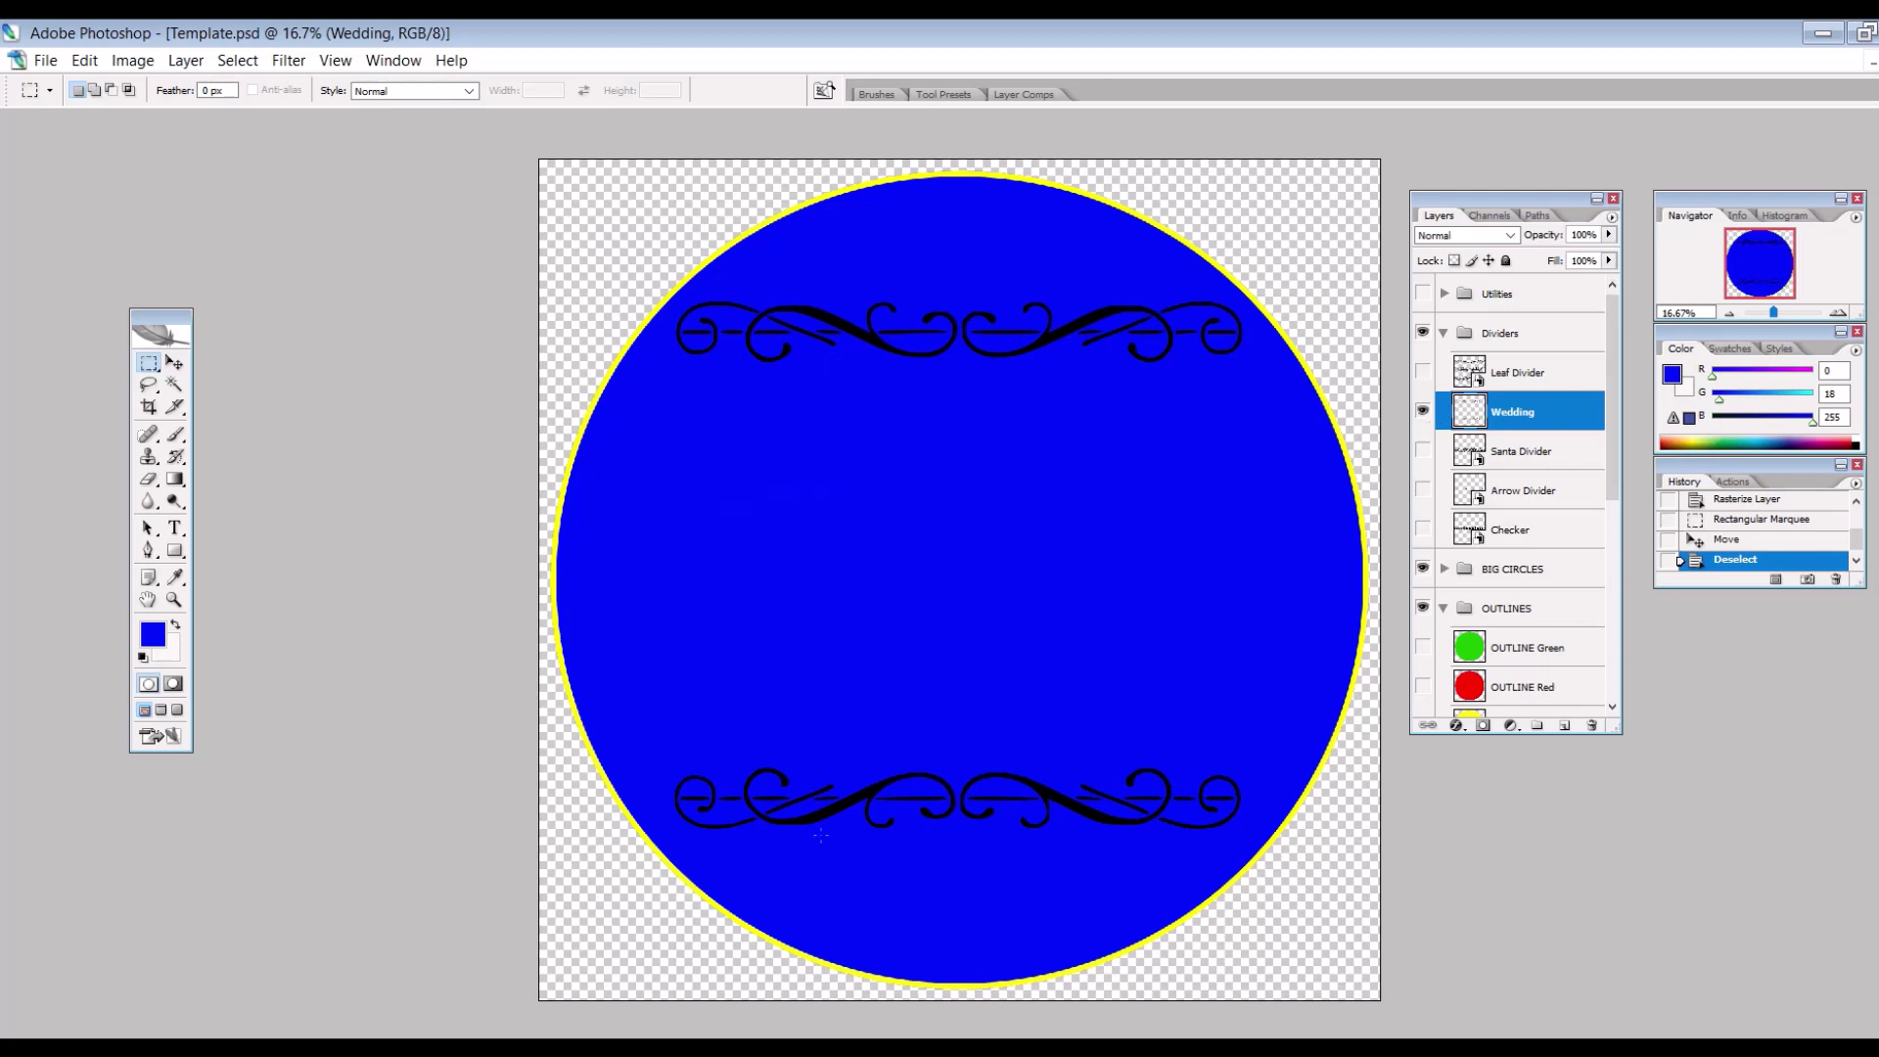
# - Set the foreground color to black (000000)
pyautogui.click(175, 578)
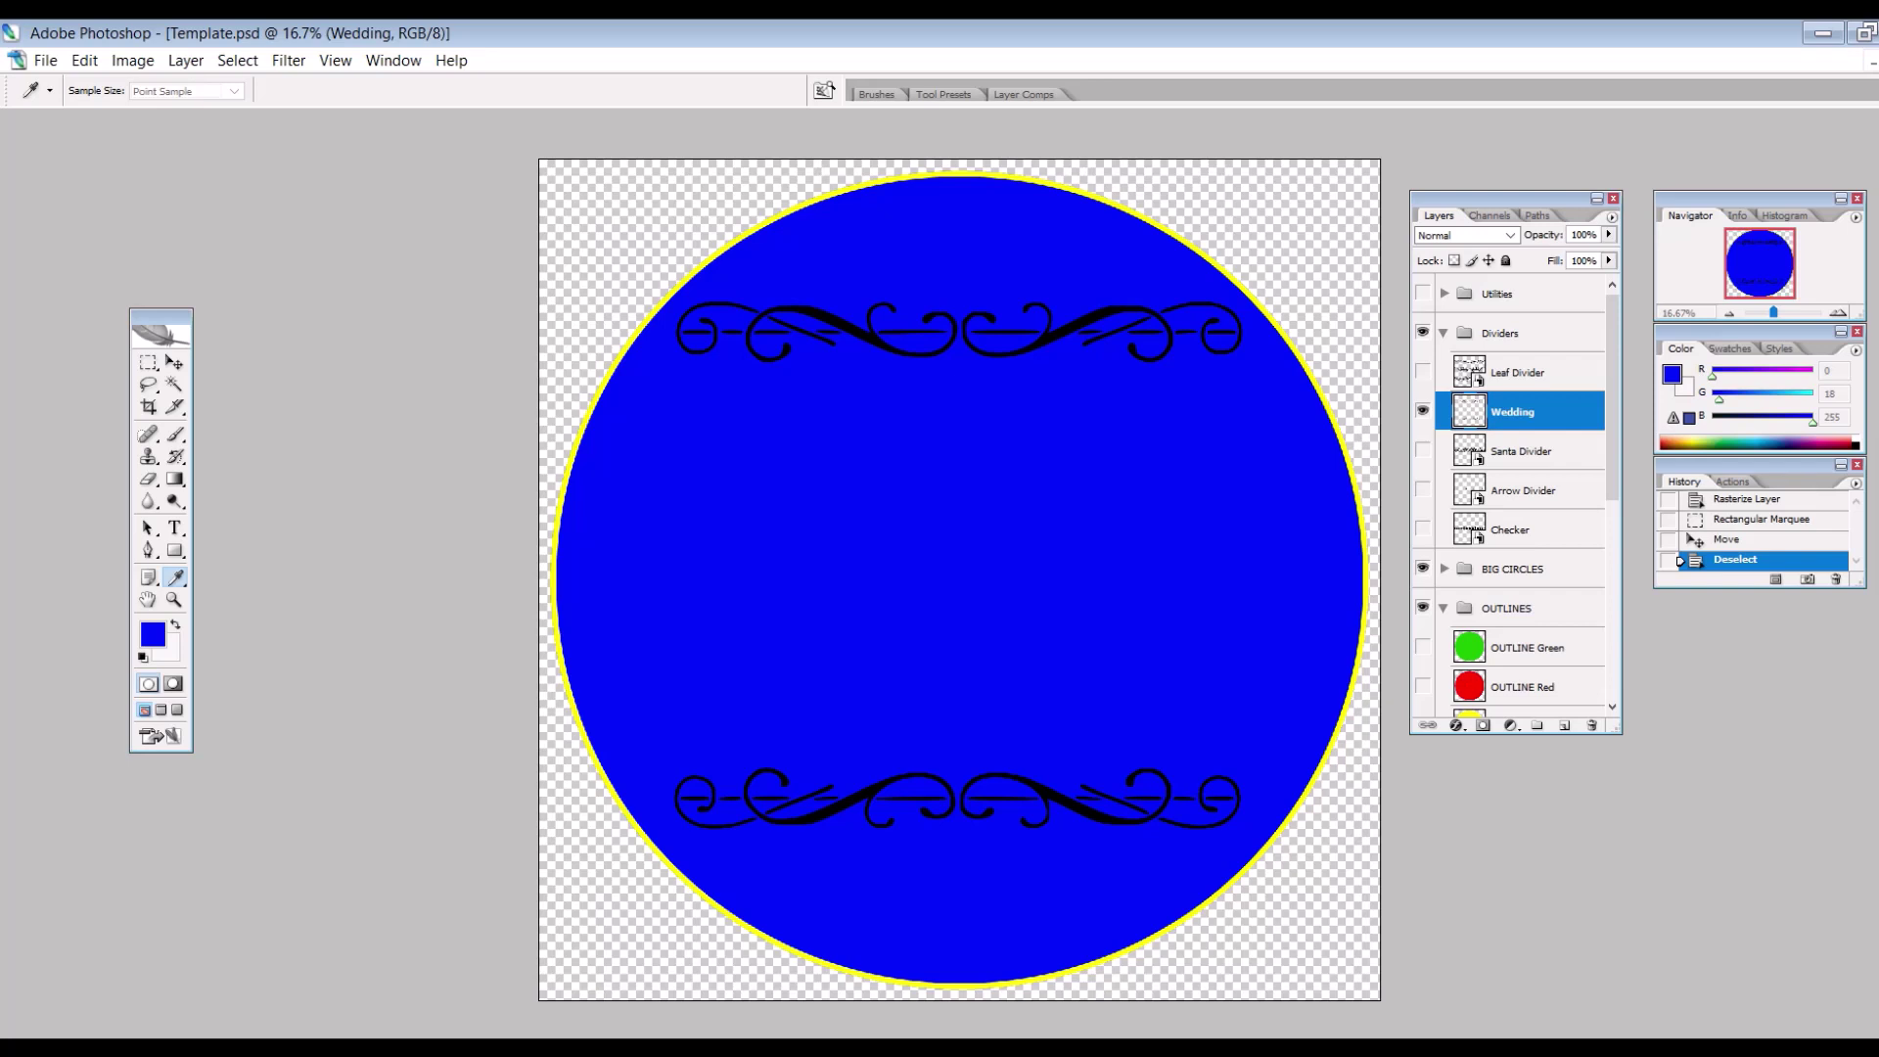
pyautogui.click(152, 634)
pyautogui.moveTo(449, 285); pyautogui.dragTo(605, 328)
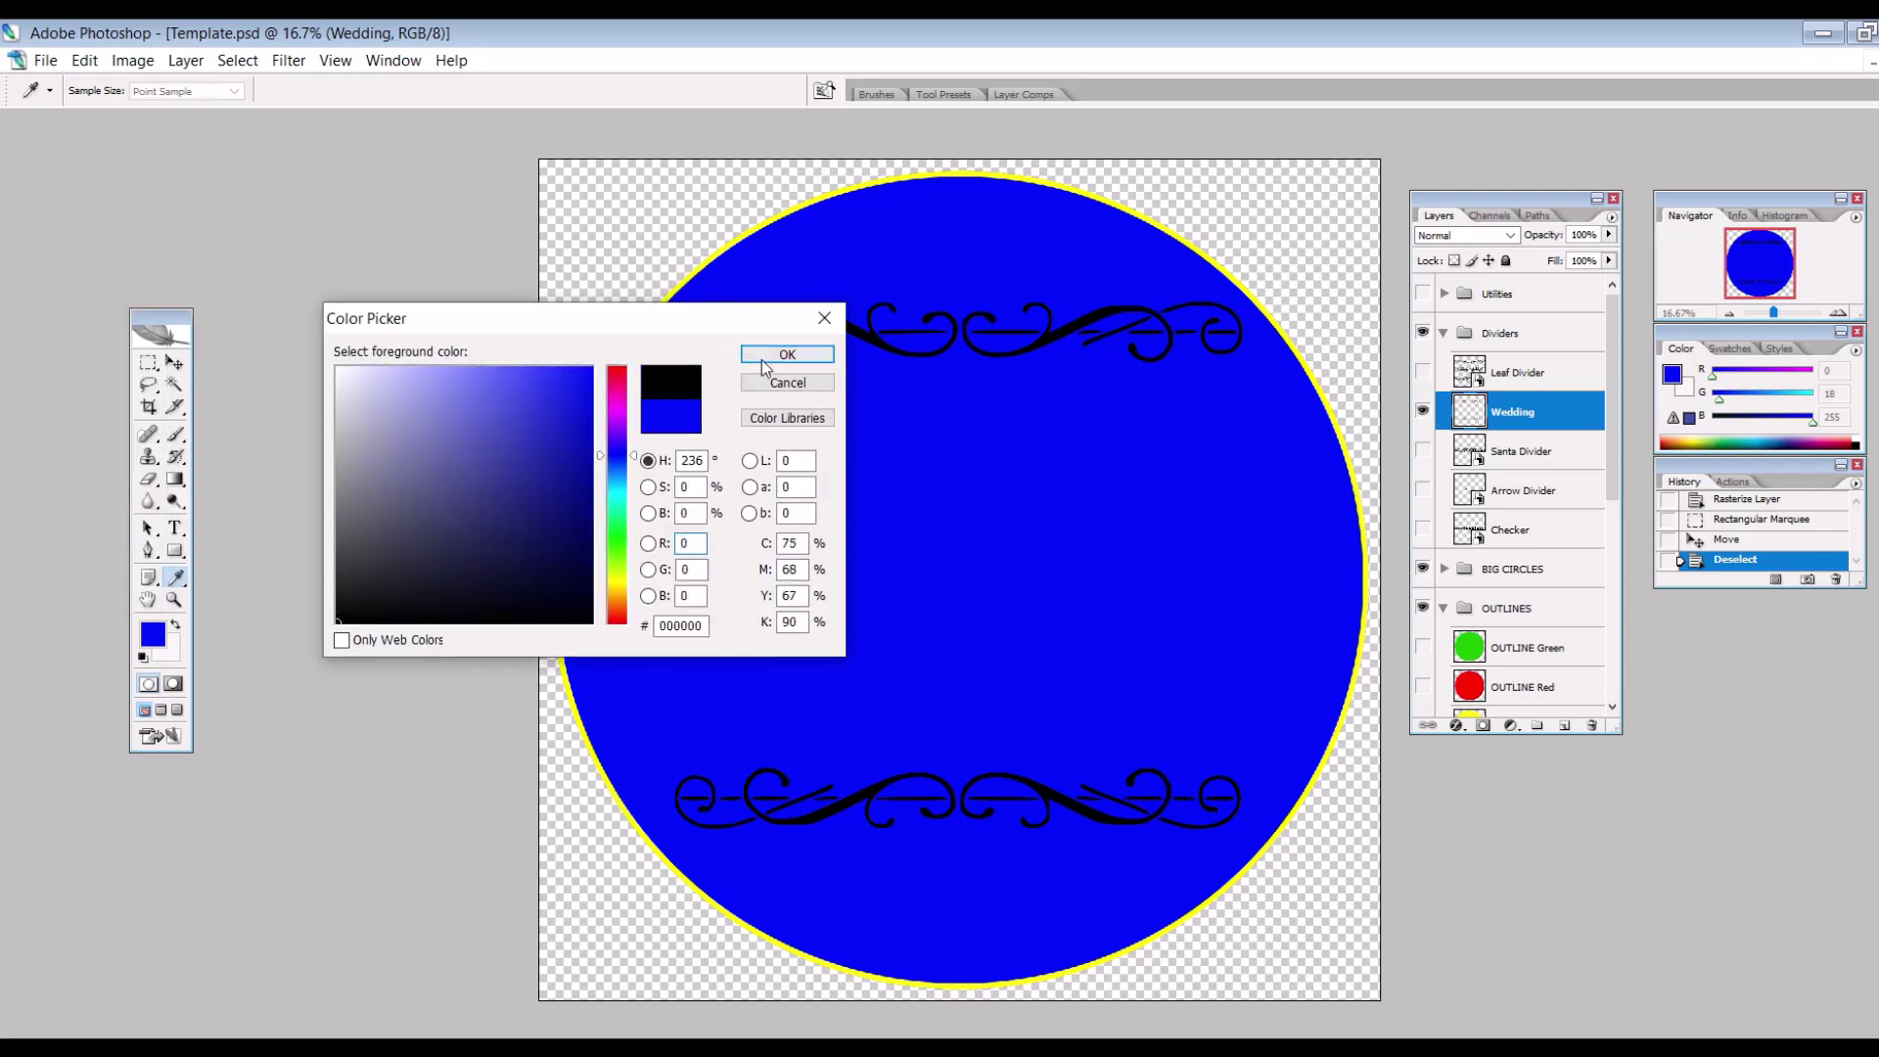
pyautogui.click(764, 359)
# - Add the text "HAPPY" and position it centered just below the upper ornament
pyautogui.press('t')
pyautogui.click(666, 540)
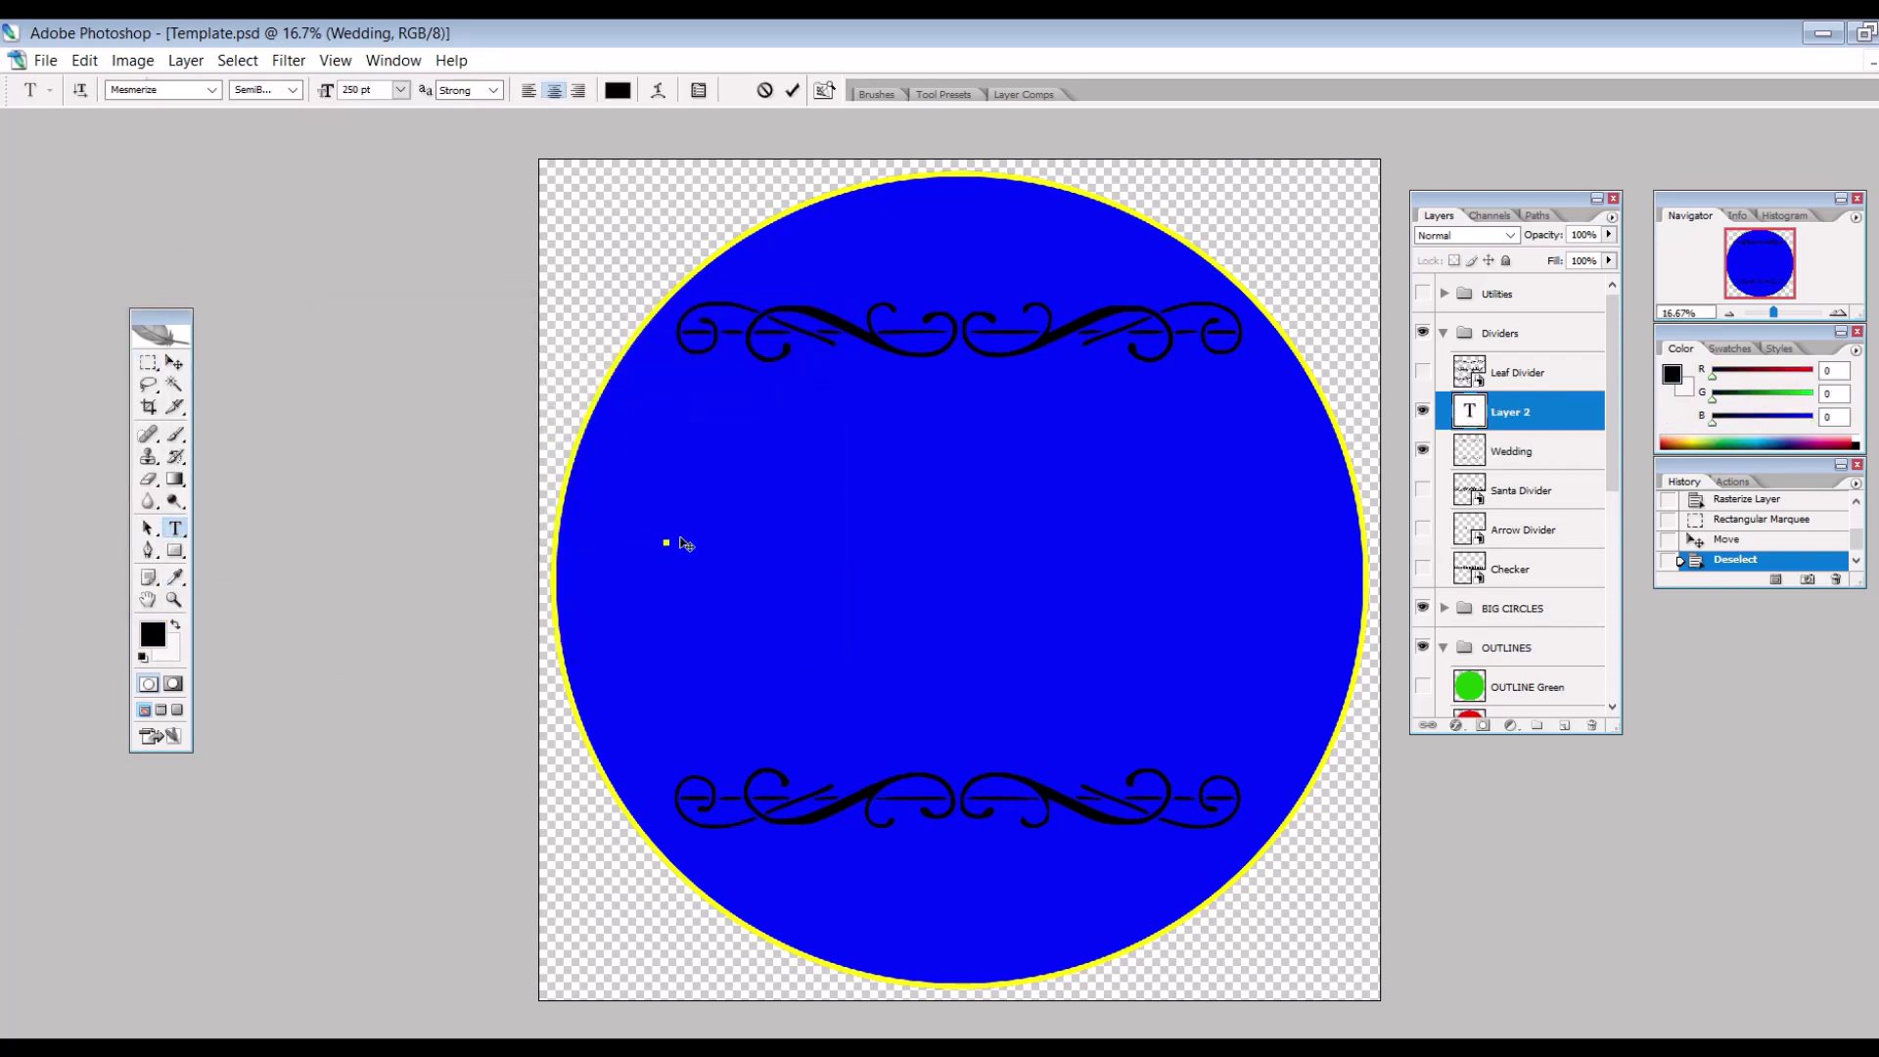
pyautogui.write('HAPPY')
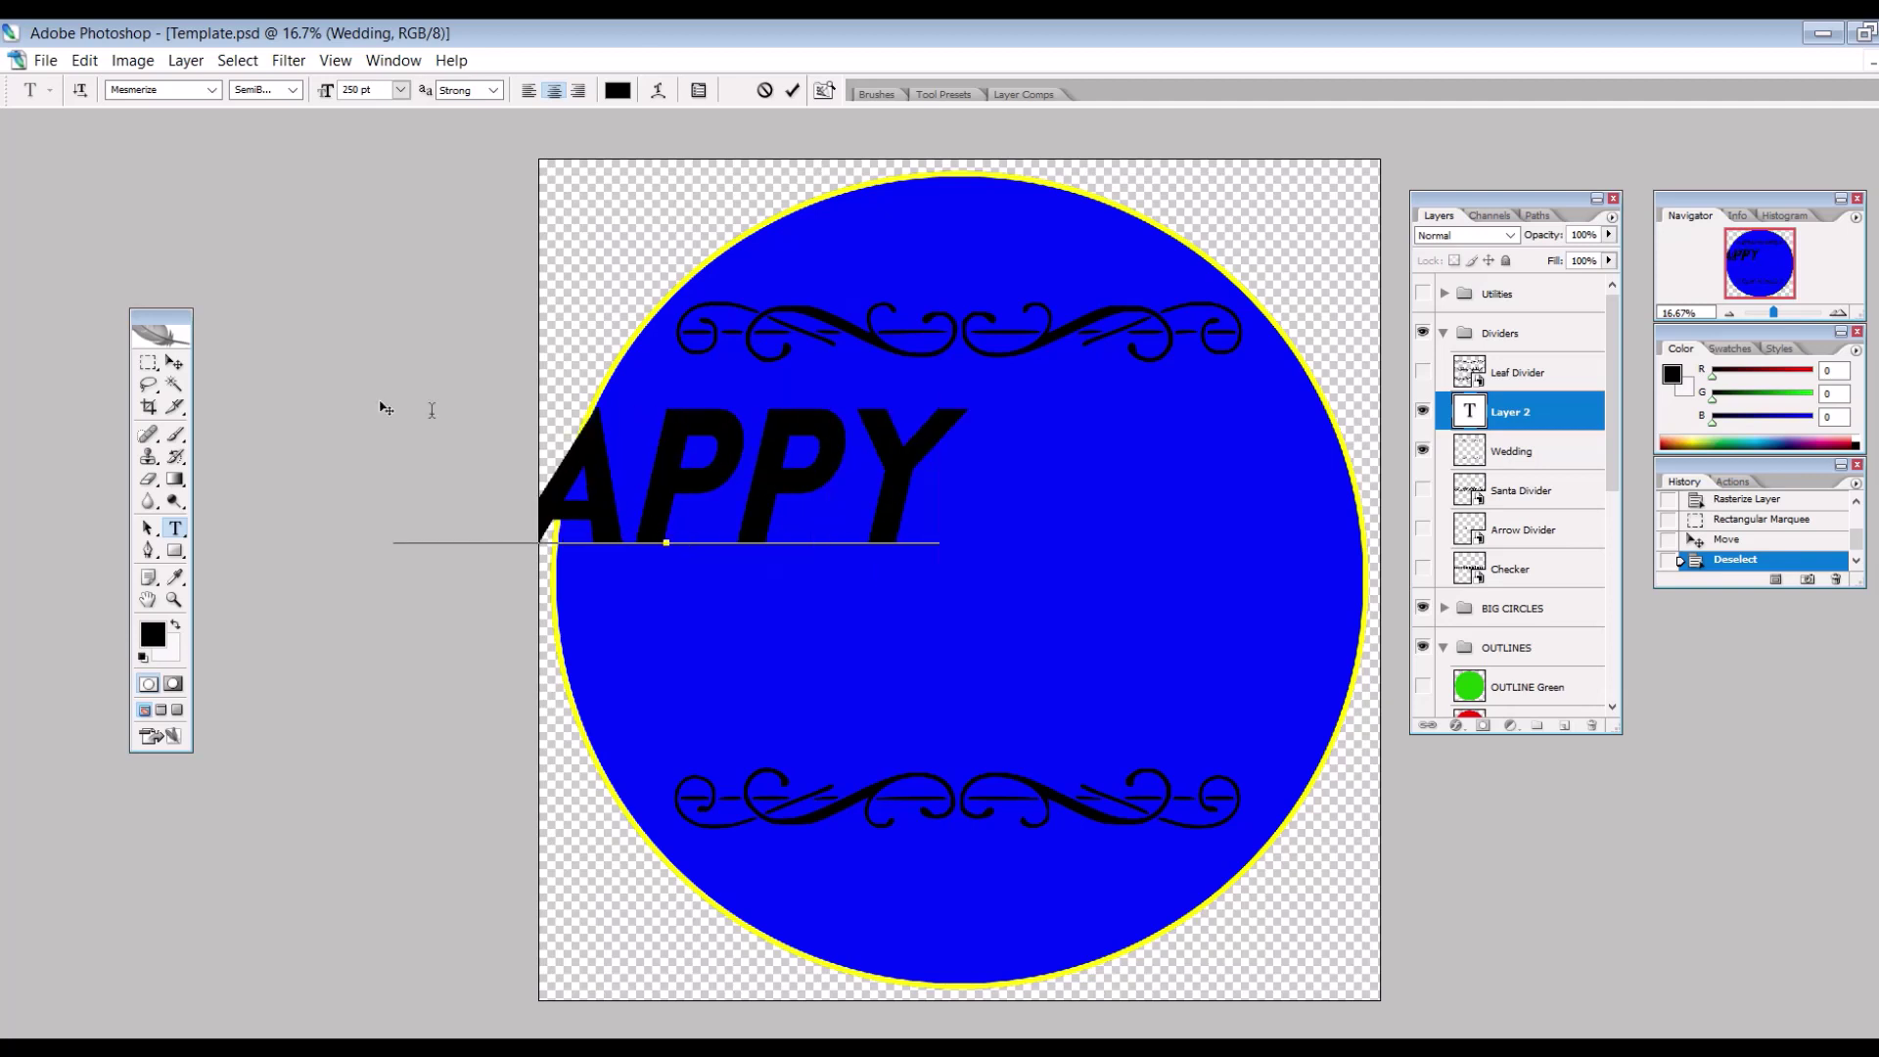
pyautogui.click(174, 362)
pyautogui.moveTo(293, 369); pyautogui.dragTo(567, 351)
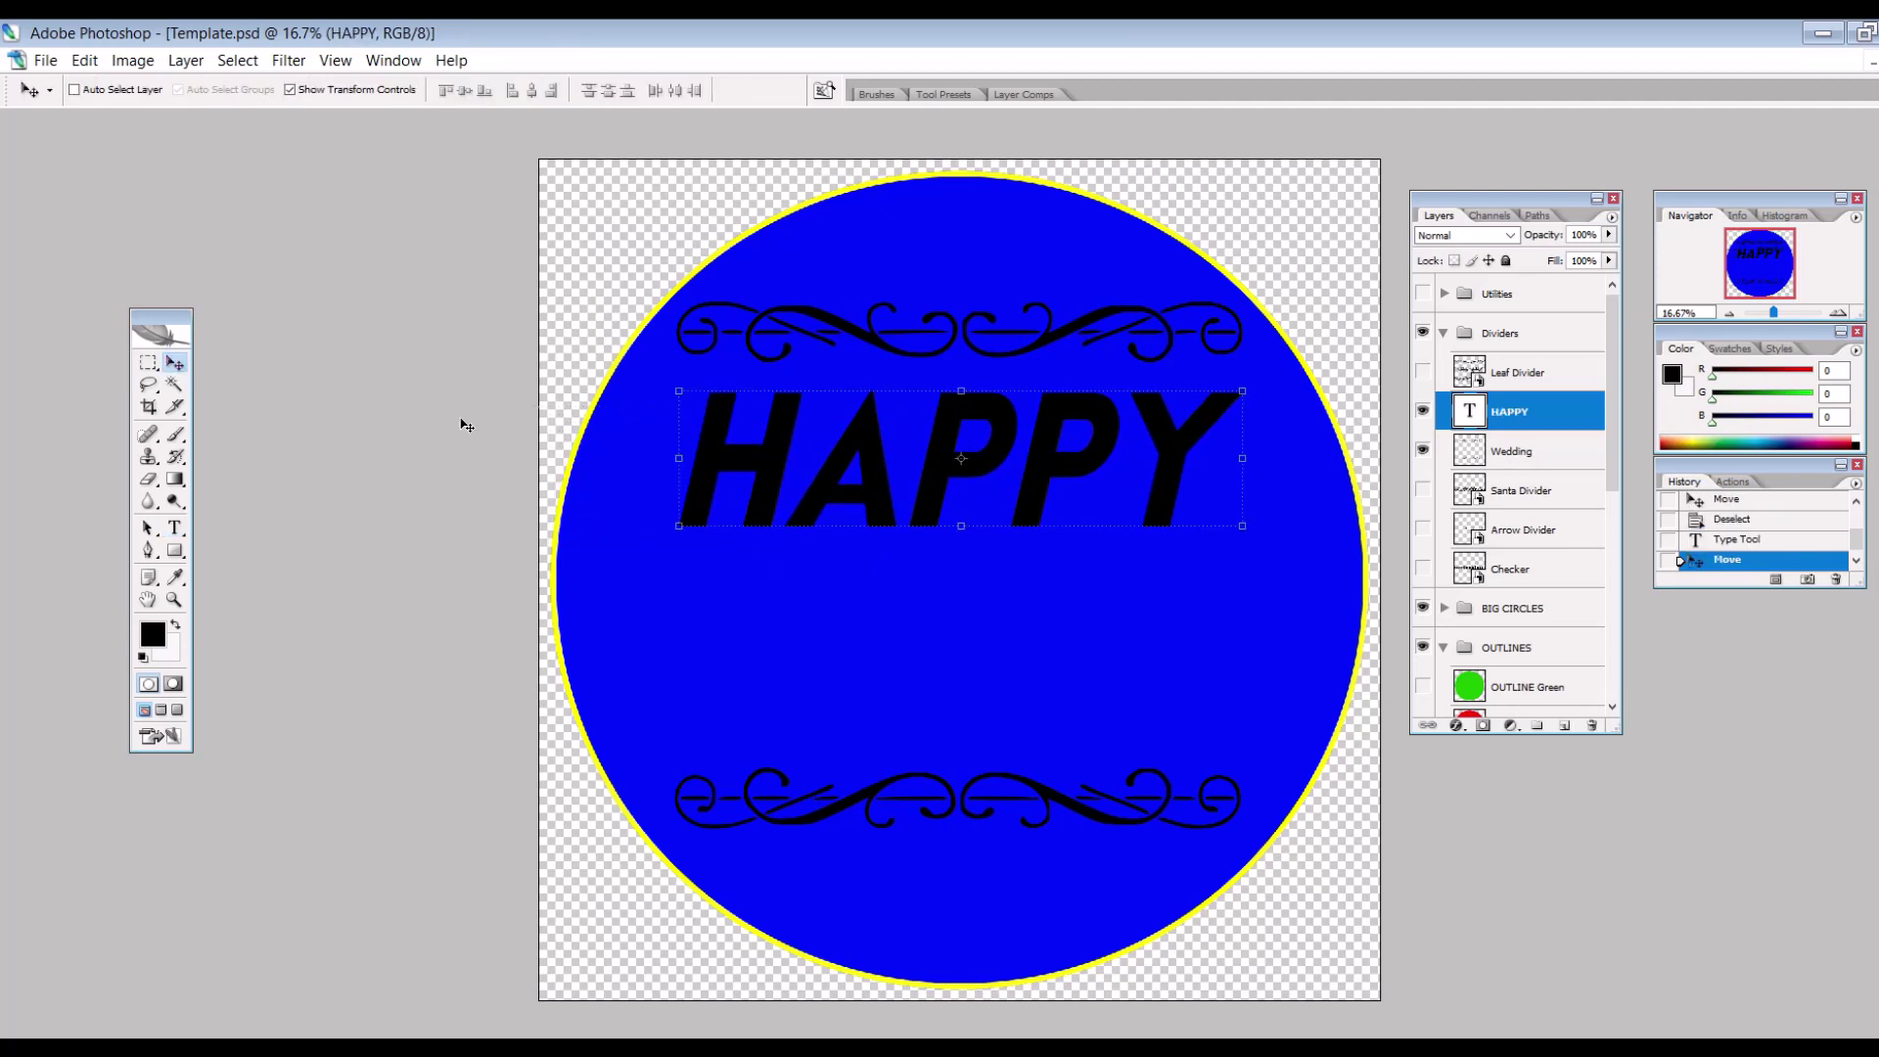
# - Add a separate text line "BIRTHDAY" and position it centered beneath HAPPY
pyautogui.click(172, 536)
pyautogui.click(707, 713)
pyautogui.write('BIR')
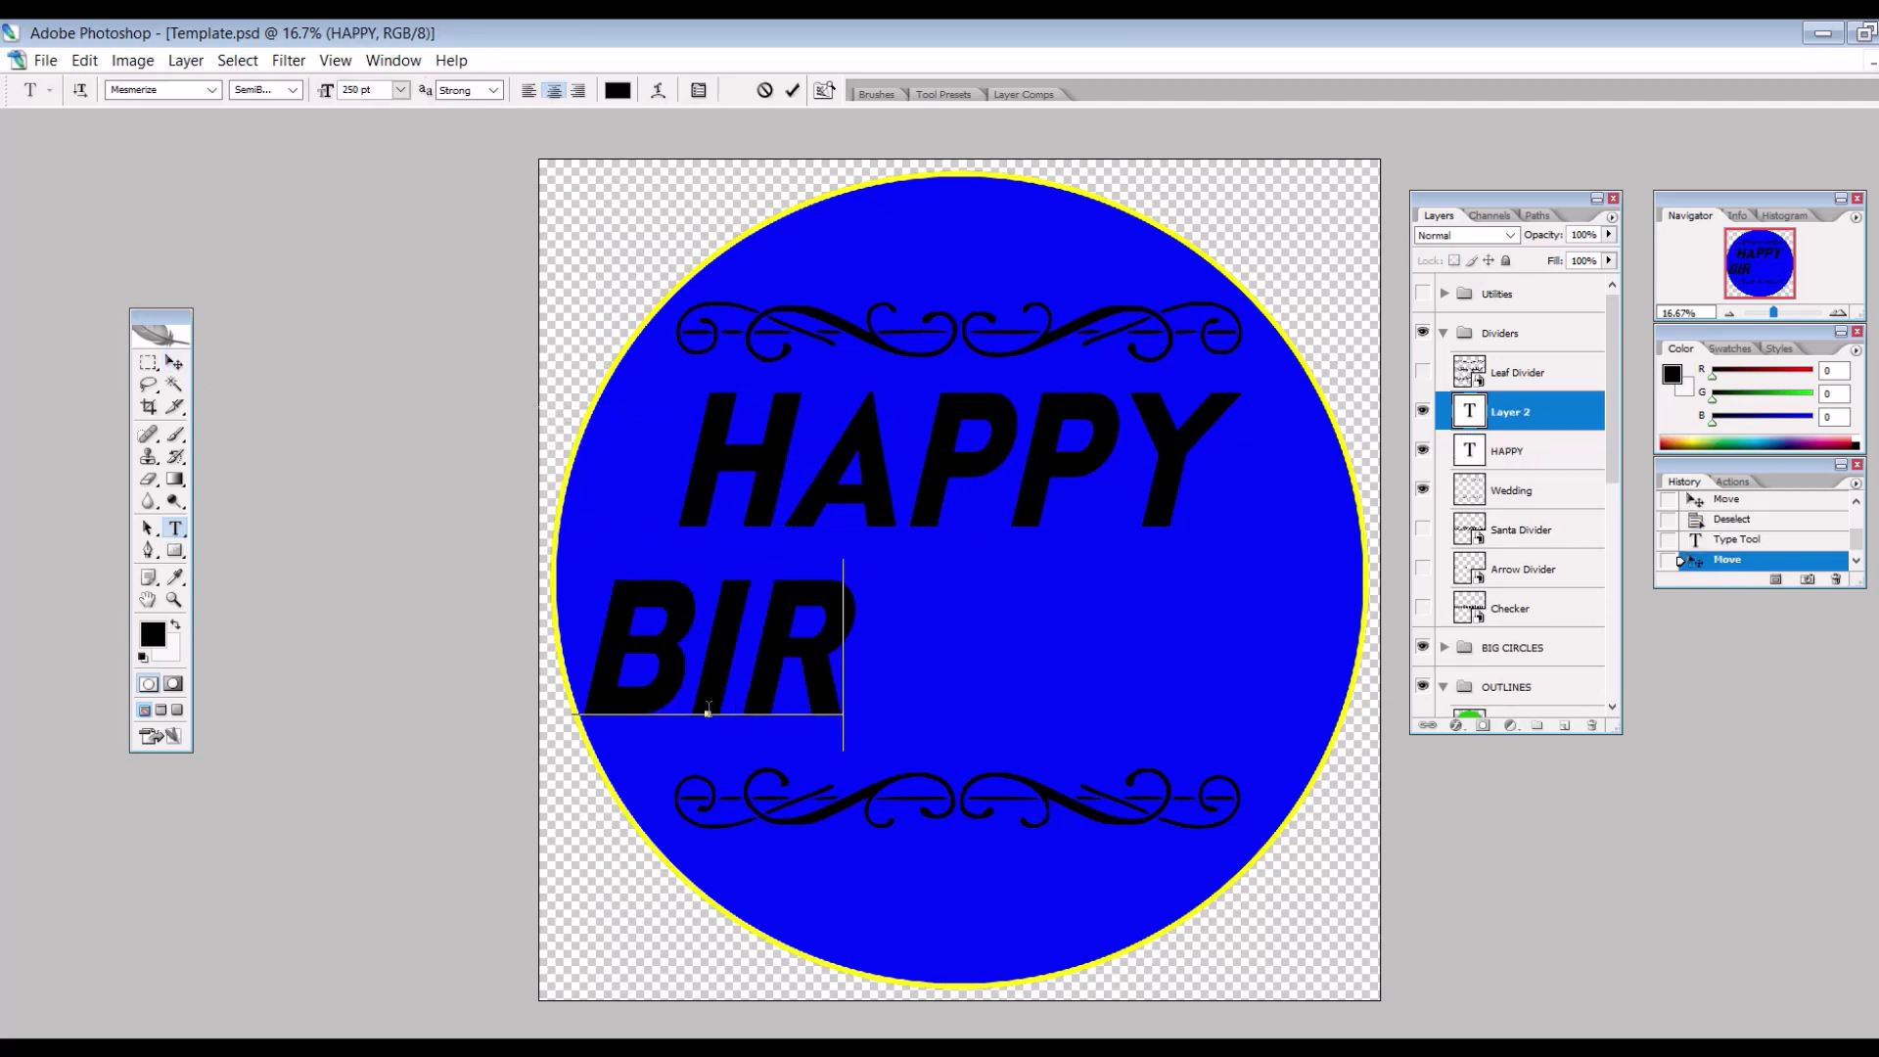
pyautogui.write('THDAY')
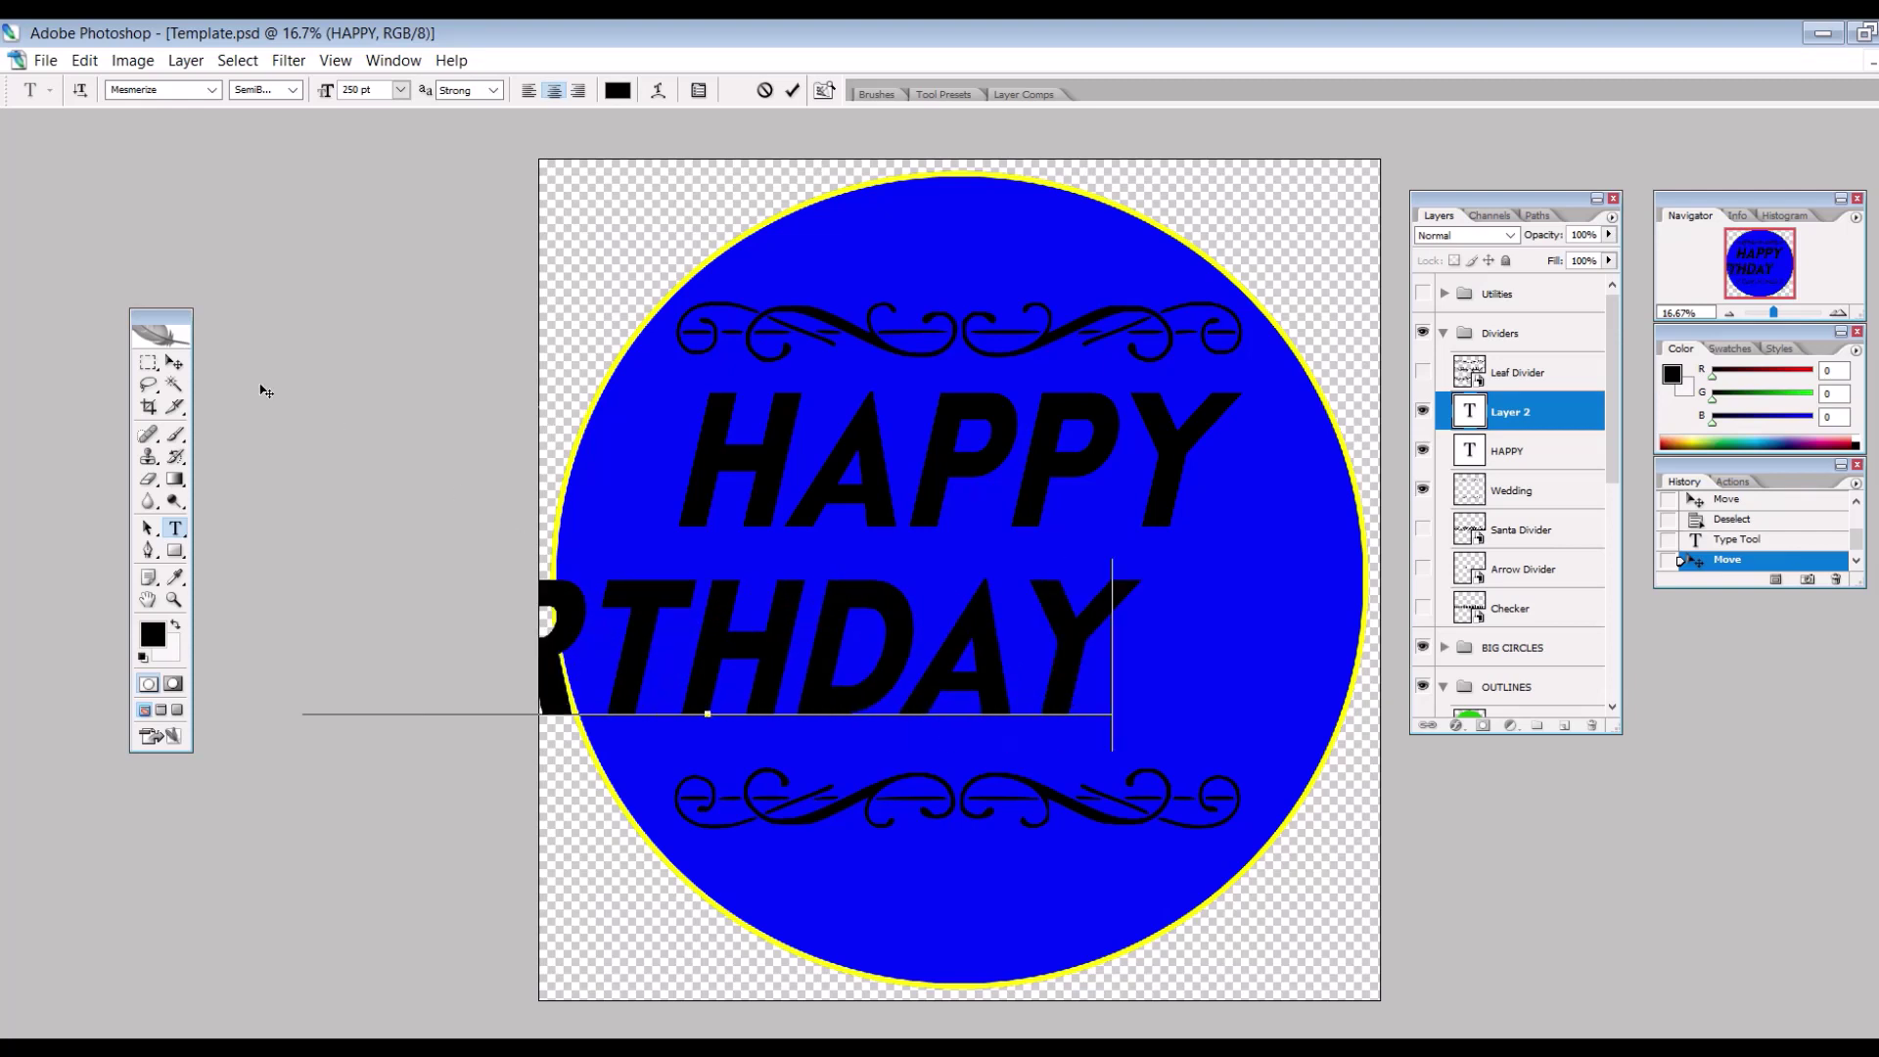
pyautogui.click(174, 362)
pyautogui.moveTo(264, 383); pyautogui.dragTo(494, 368)
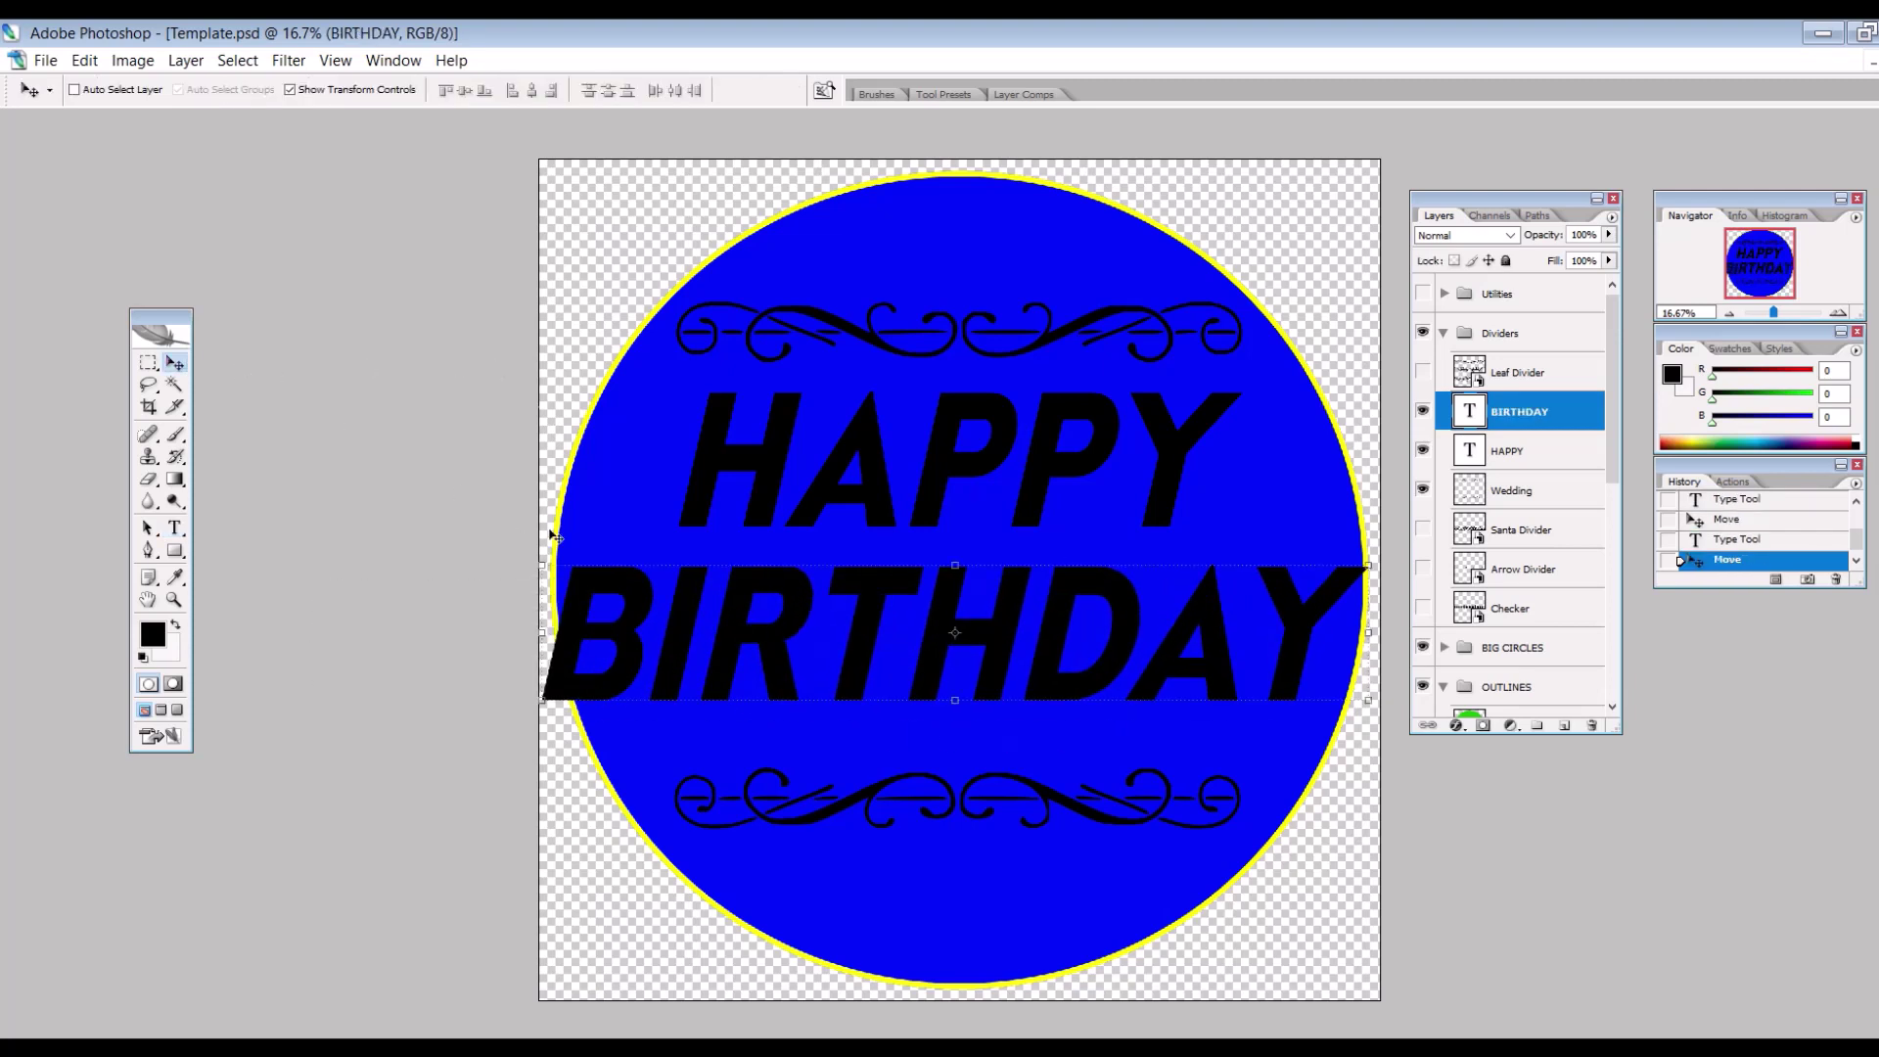
# - Reduce the BIRTHDAY text size to 200 pt and move it up close beneath HAPPY
pyautogui.click(174, 527)
pyautogui.click(676, 636)
pyautogui.hotkey('ctrl', 'a')
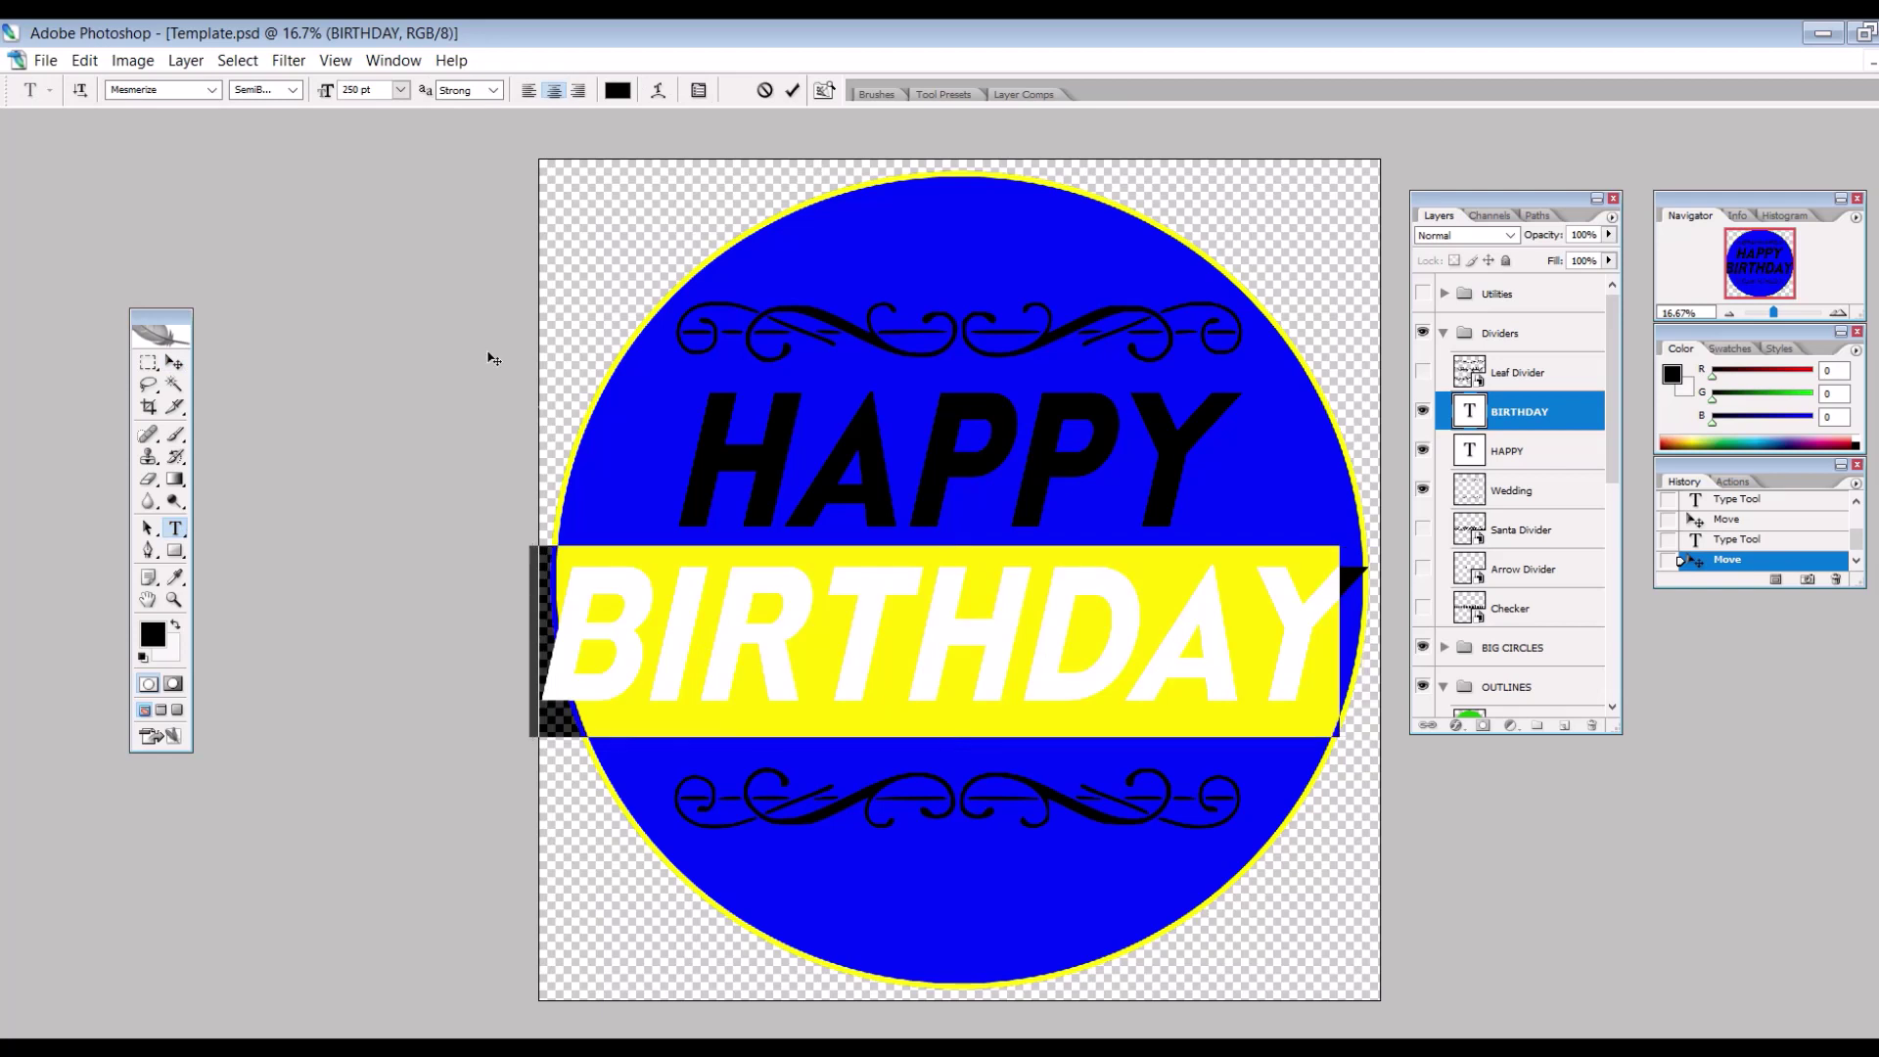
pyautogui.doubleClick(364, 89)
pyautogui.write('200')
pyautogui.press('Return')
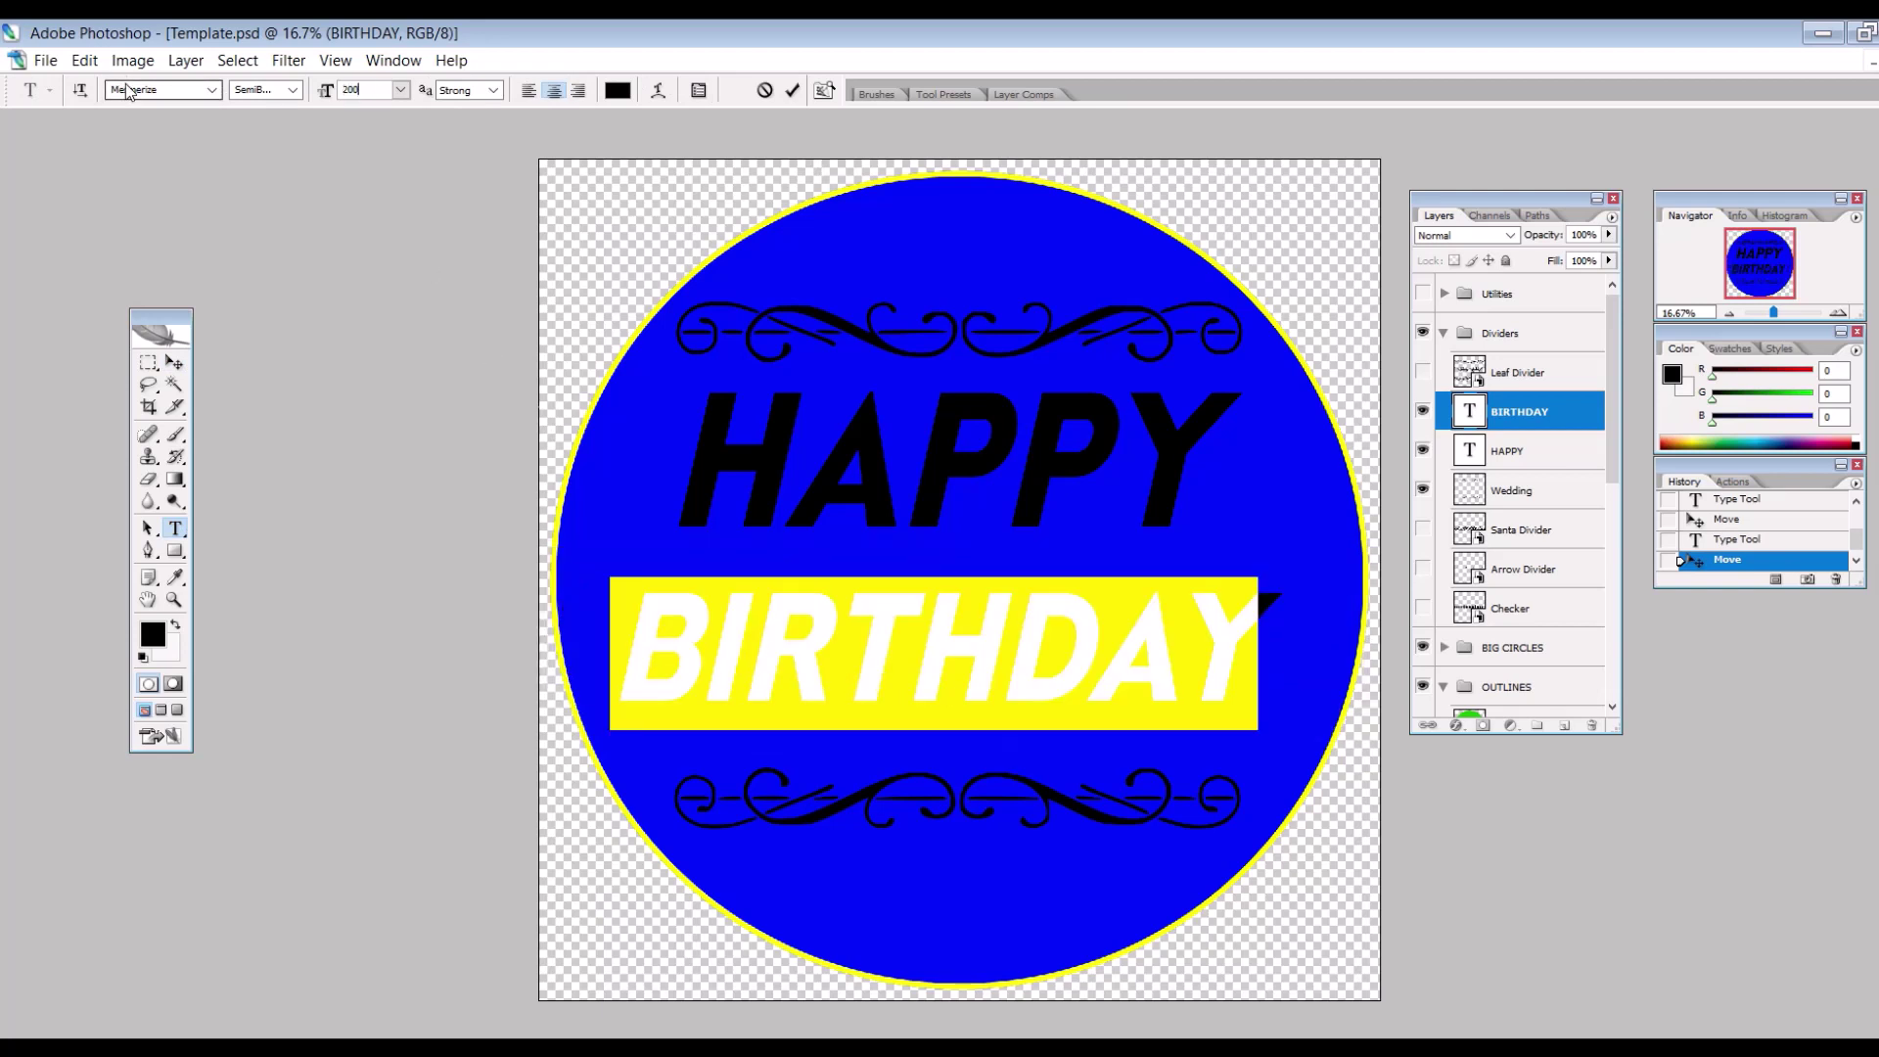
pyautogui.click(174, 362)
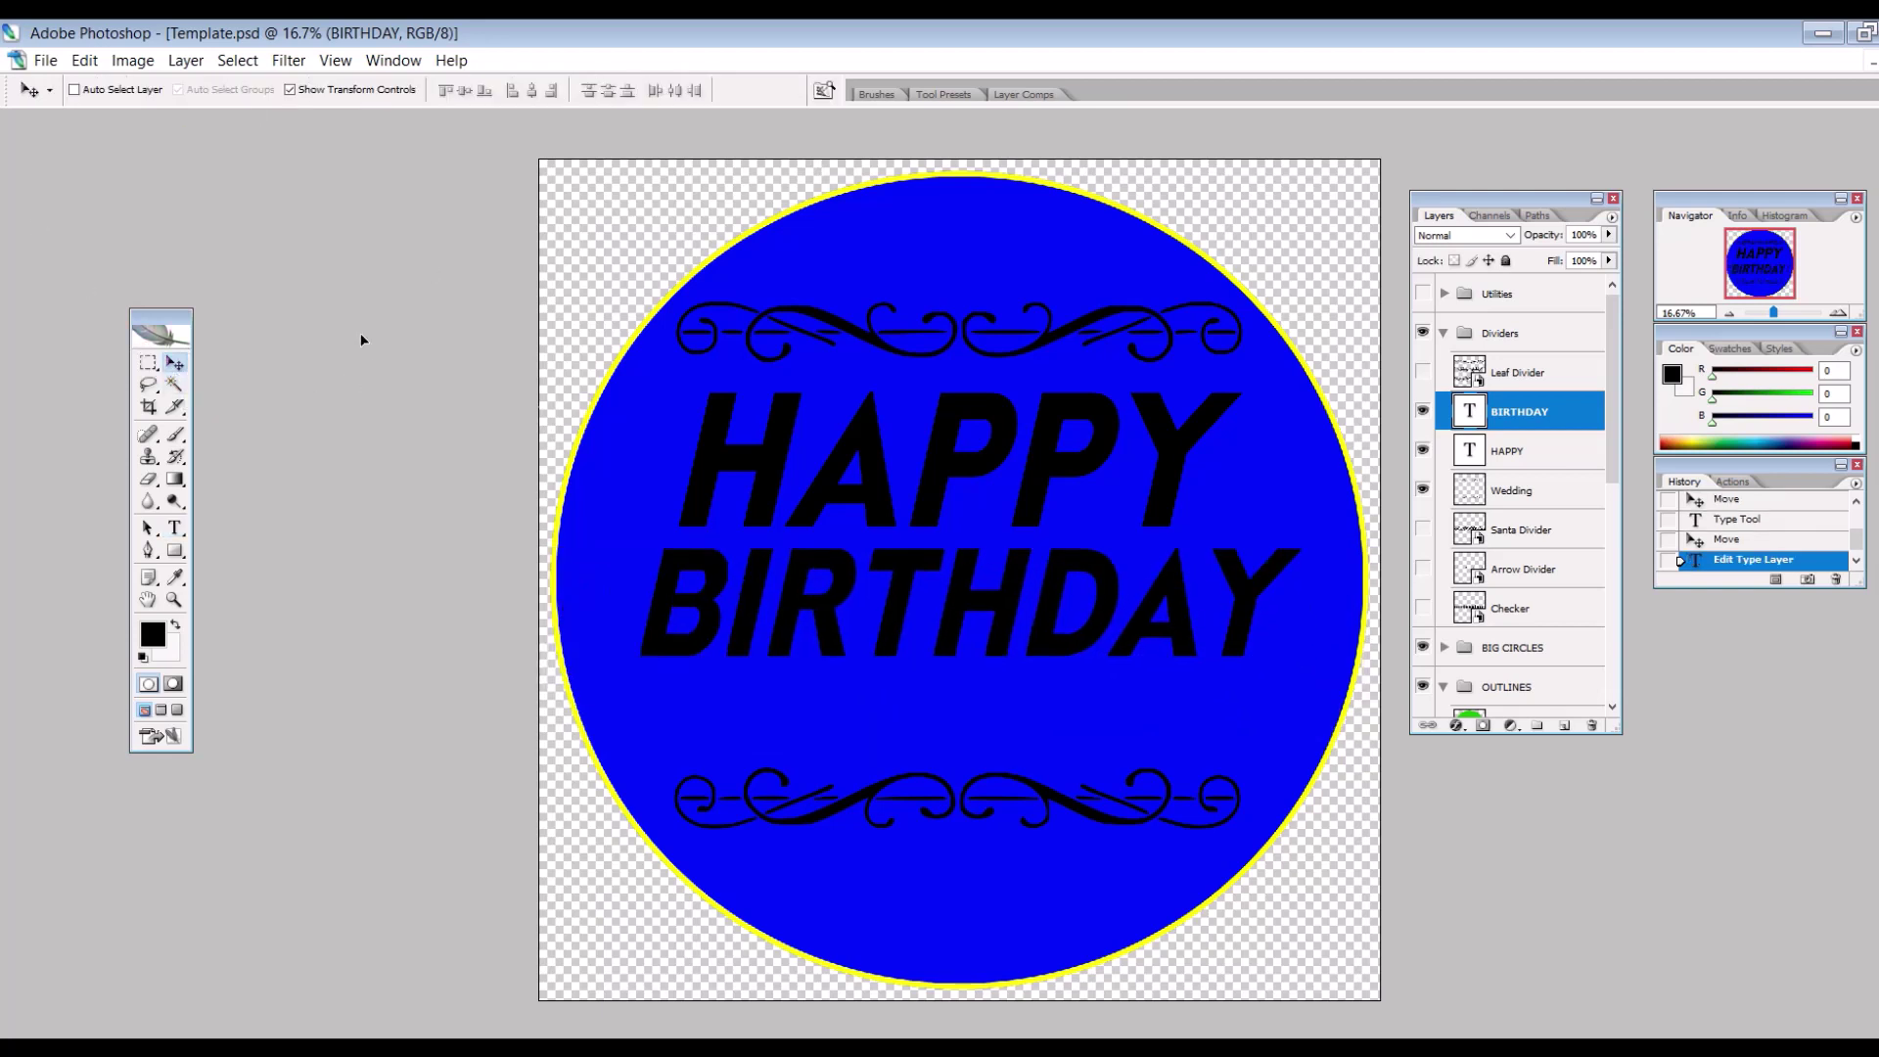
# - Move BIRTHDAY and HAPPY together to the middle between the ornaments and bring both layers to the top of the layer stack
pyautogui.keyDown('shift'); pyautogui.click(1508, 450); pyautogui.keyUp('shift')
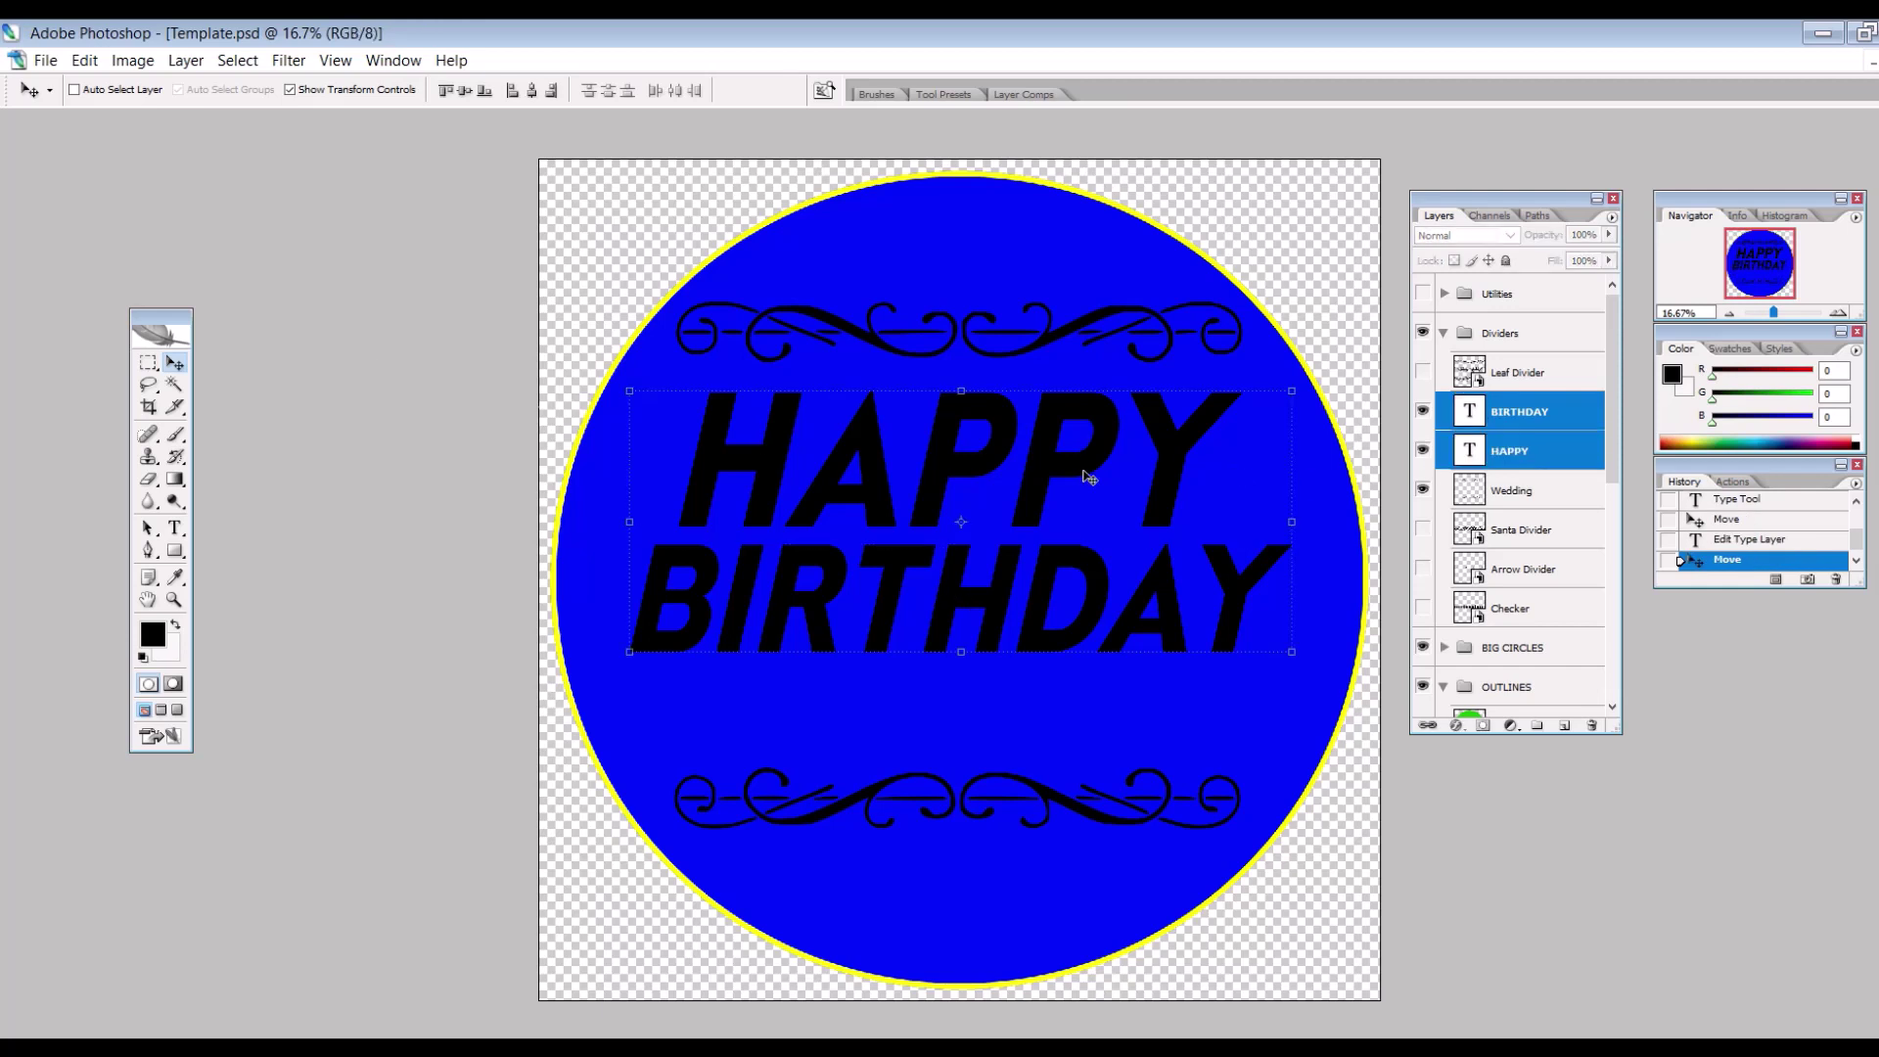
pyautogui.moveTo(1080, 473); pyautogui.dragTo(1066, 534)
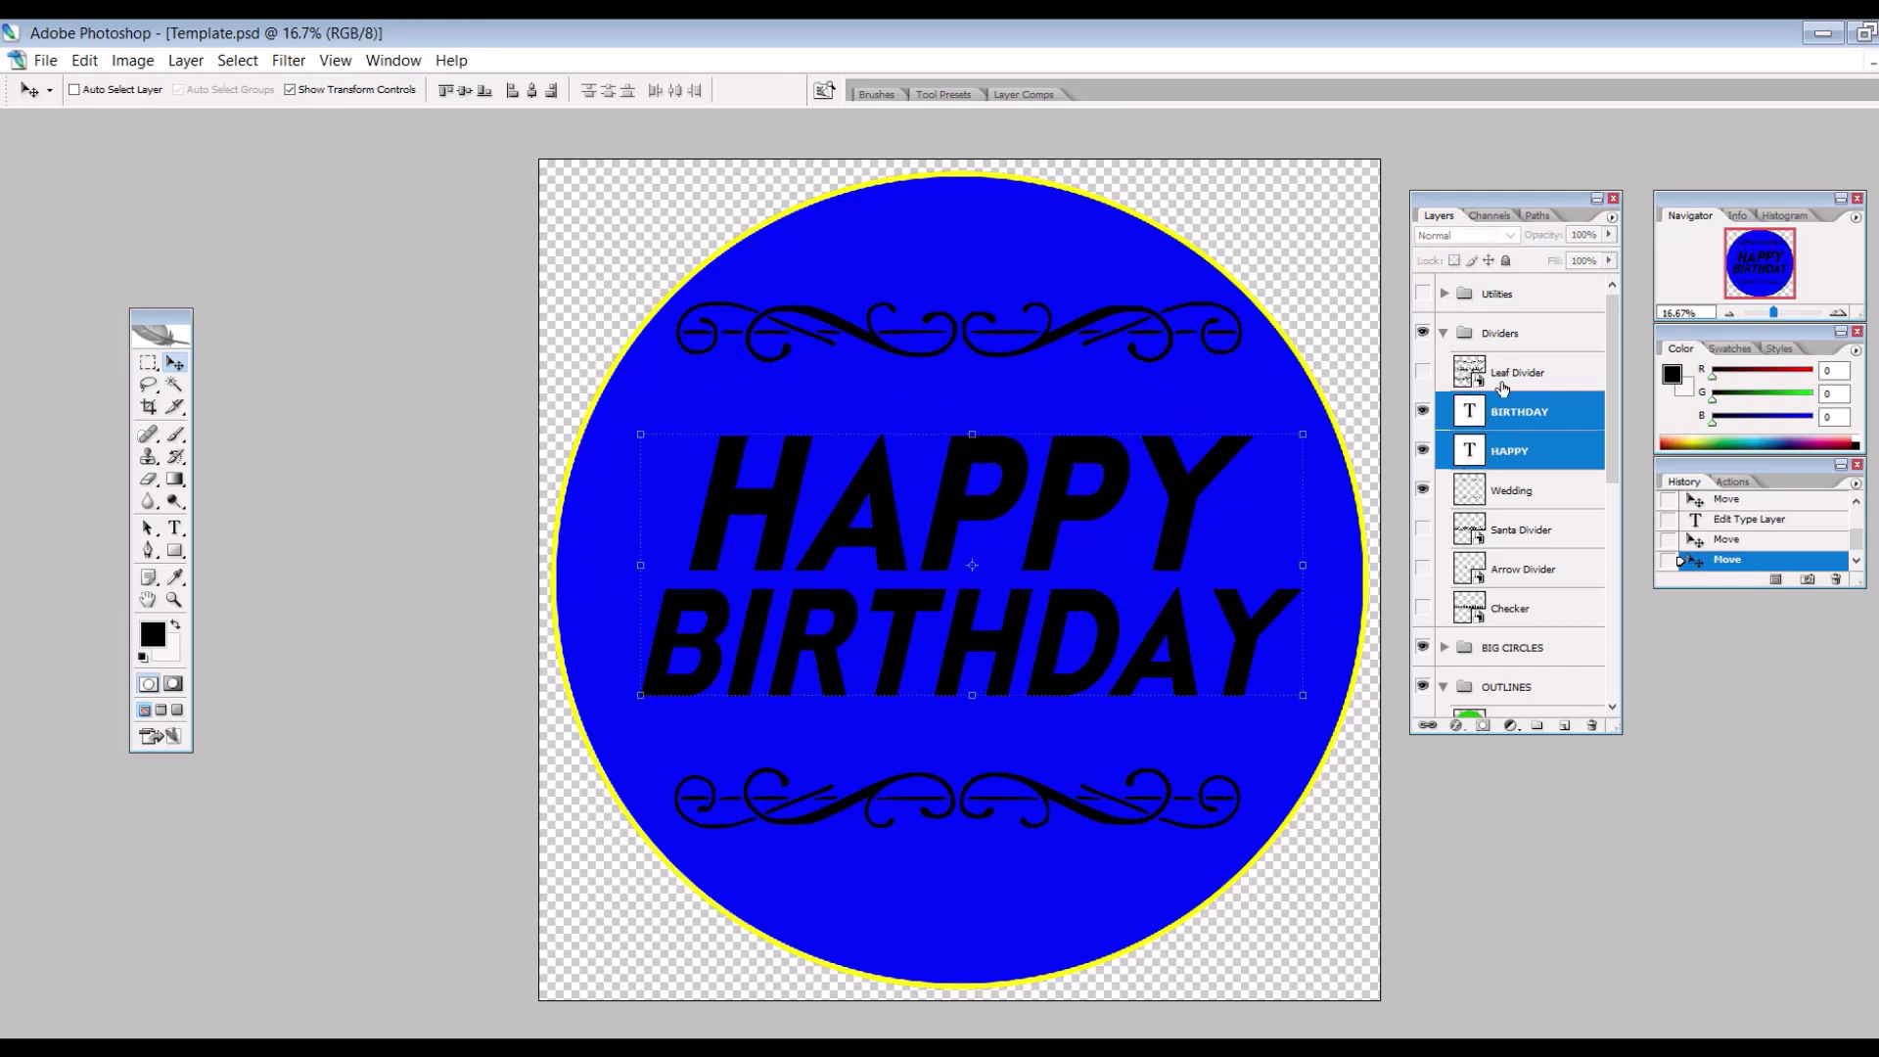
pyautogui.moveTo(1509, 420); pyautogui.dragTo(1508, 277)
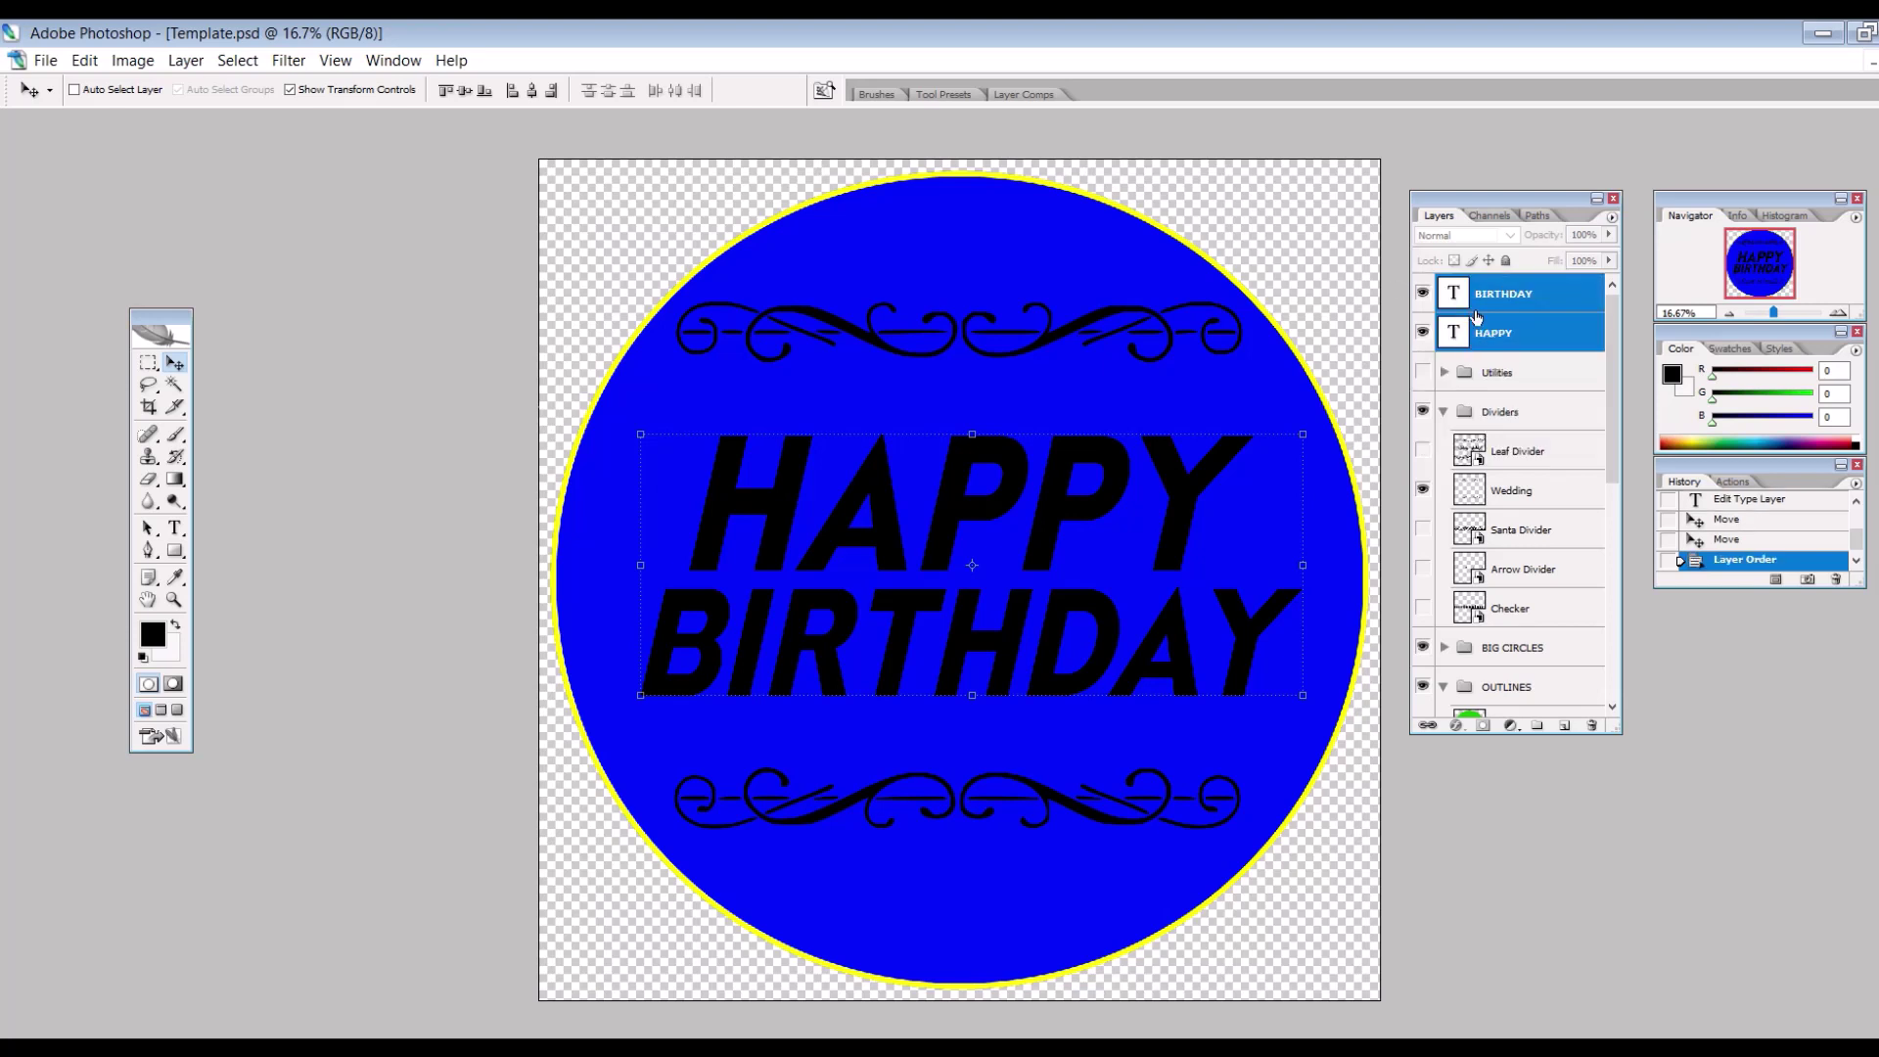
# - Group the BIRTHDAY and HAPPY layers and name the group "Vintage Text"
pyautogui.click(185, 60)
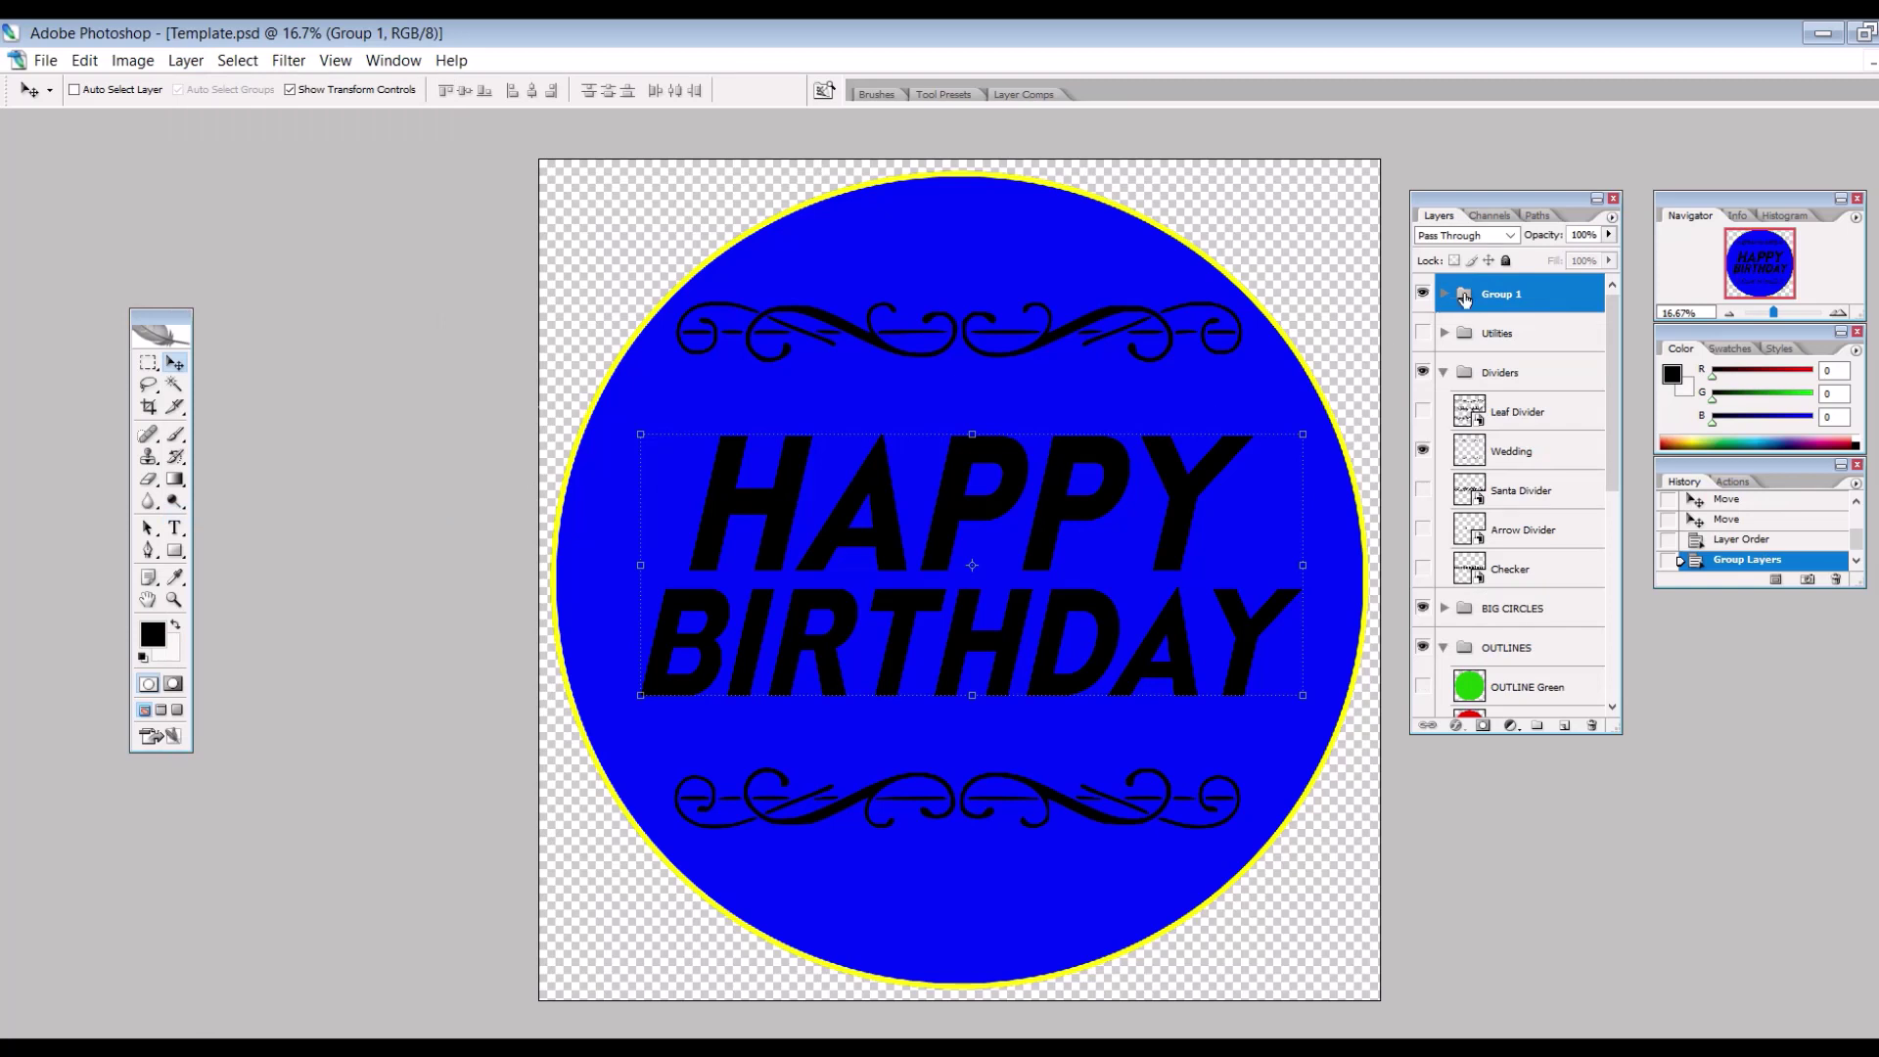
pyautogui.doubleClick(1500, 294)
pyautogui.write('m')
pyautogui.write('intage V')
pyautogui.write('e')
pyautogui.press('BackSpace')
pyautogui.press('BackSpace')
pyautogui.write('Text')
pyautogui.press('Return')
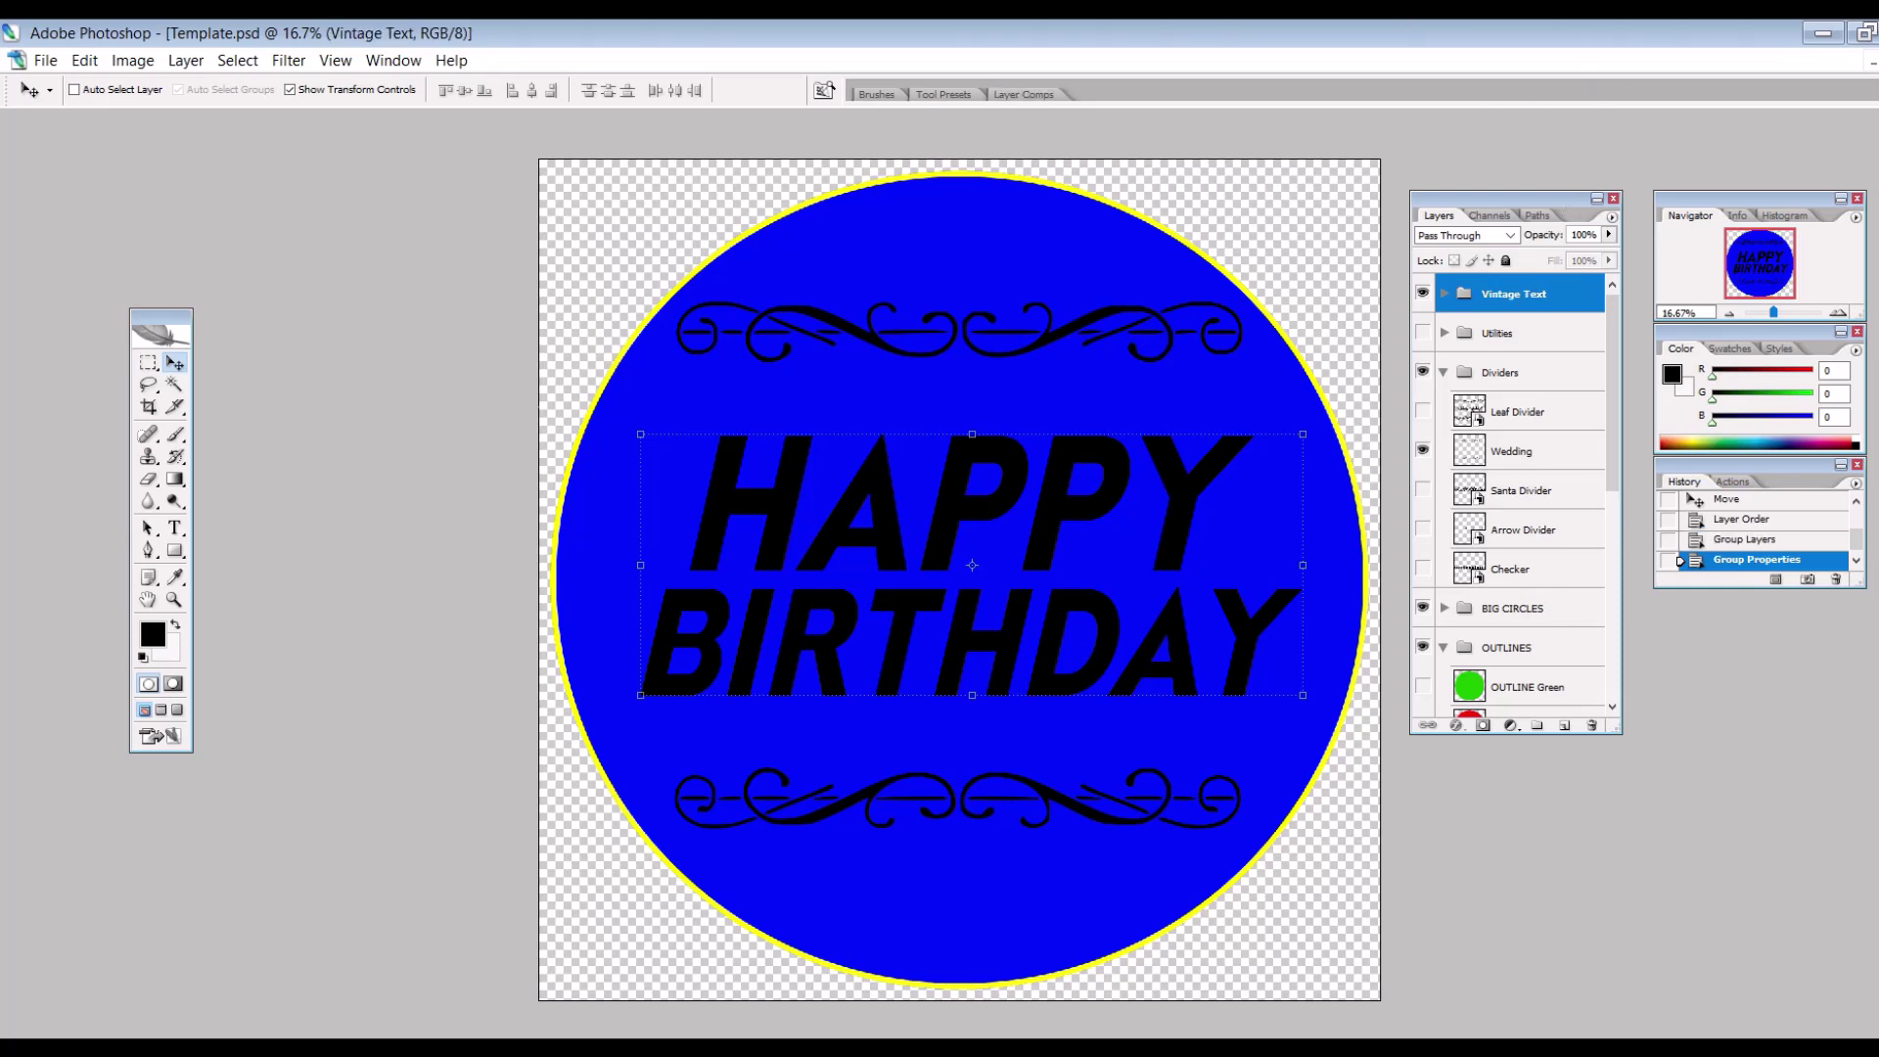
# - Expand the Vintage Text group and switch the BIRTHDAY and HAPPY layers off and back on to preview them
pyautogui.click(1444, 294)
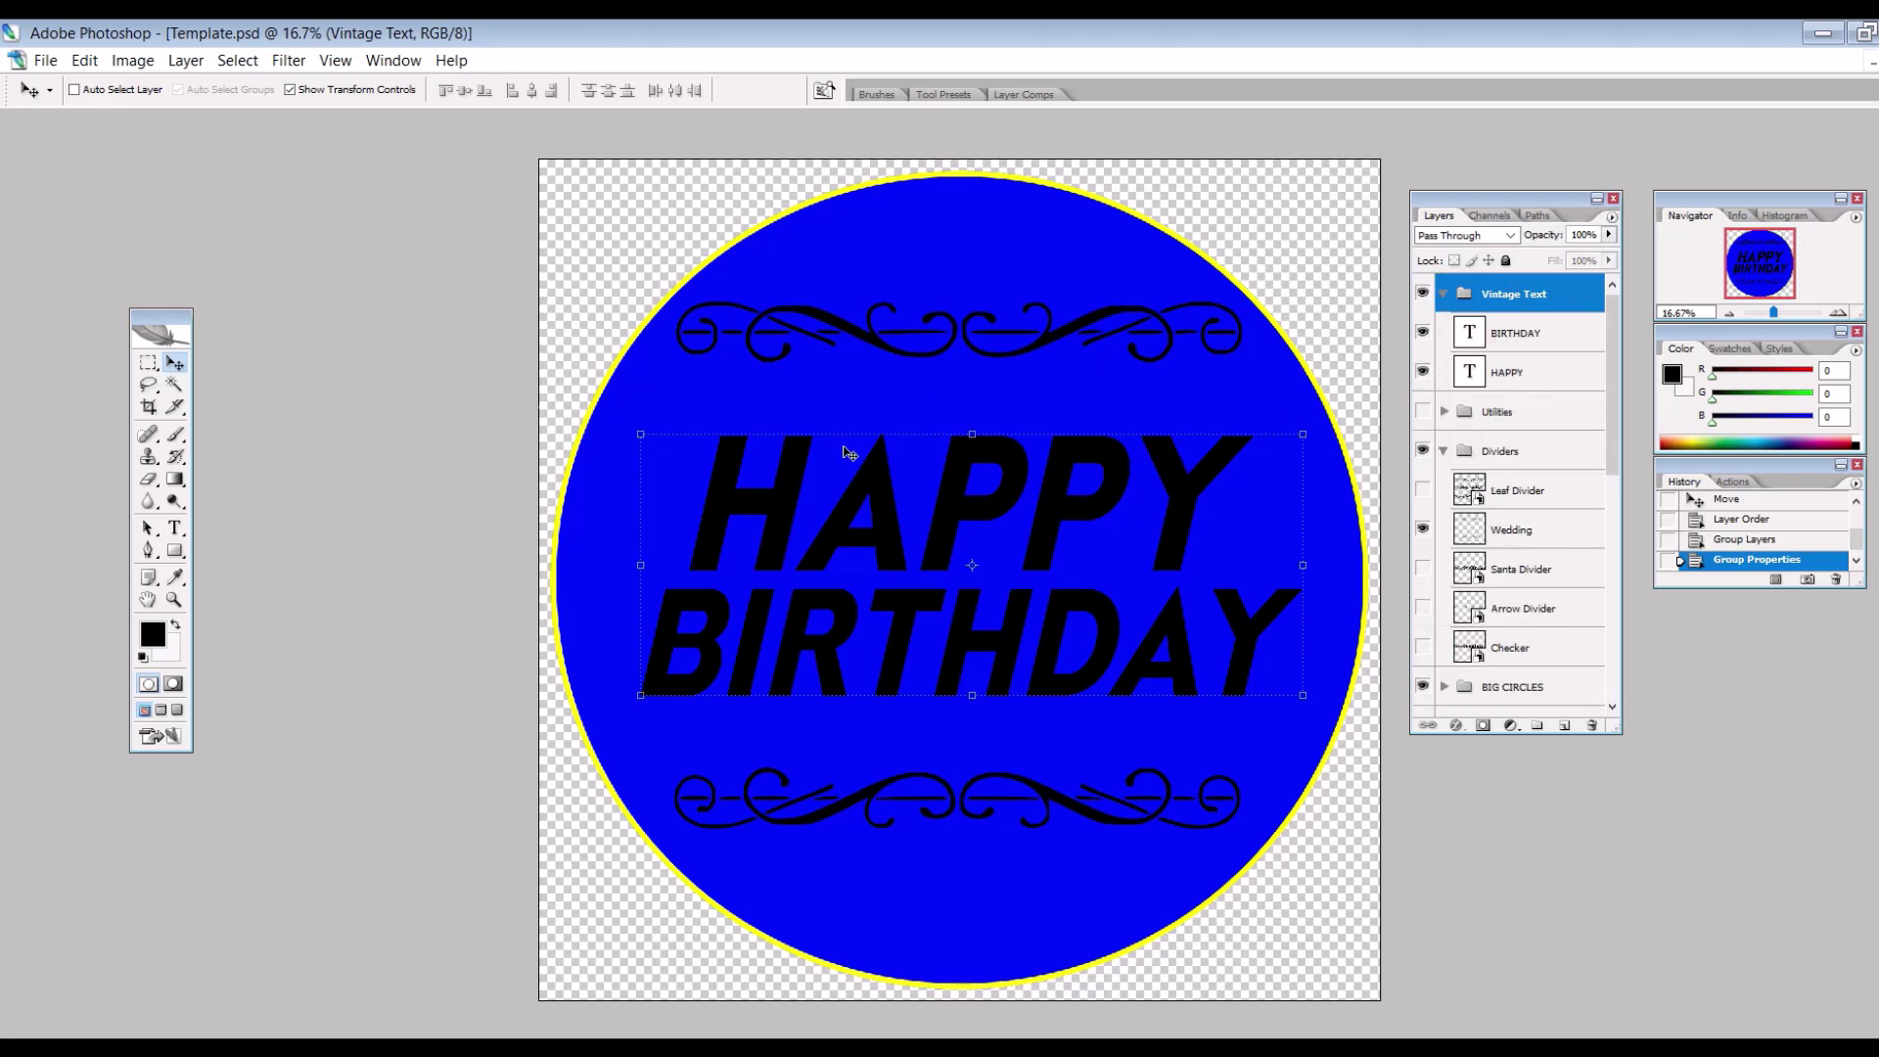
pyautogui.click(1422, 333)
pyautogui.click(1422, 372)
pyautogui.click(1423, 333)
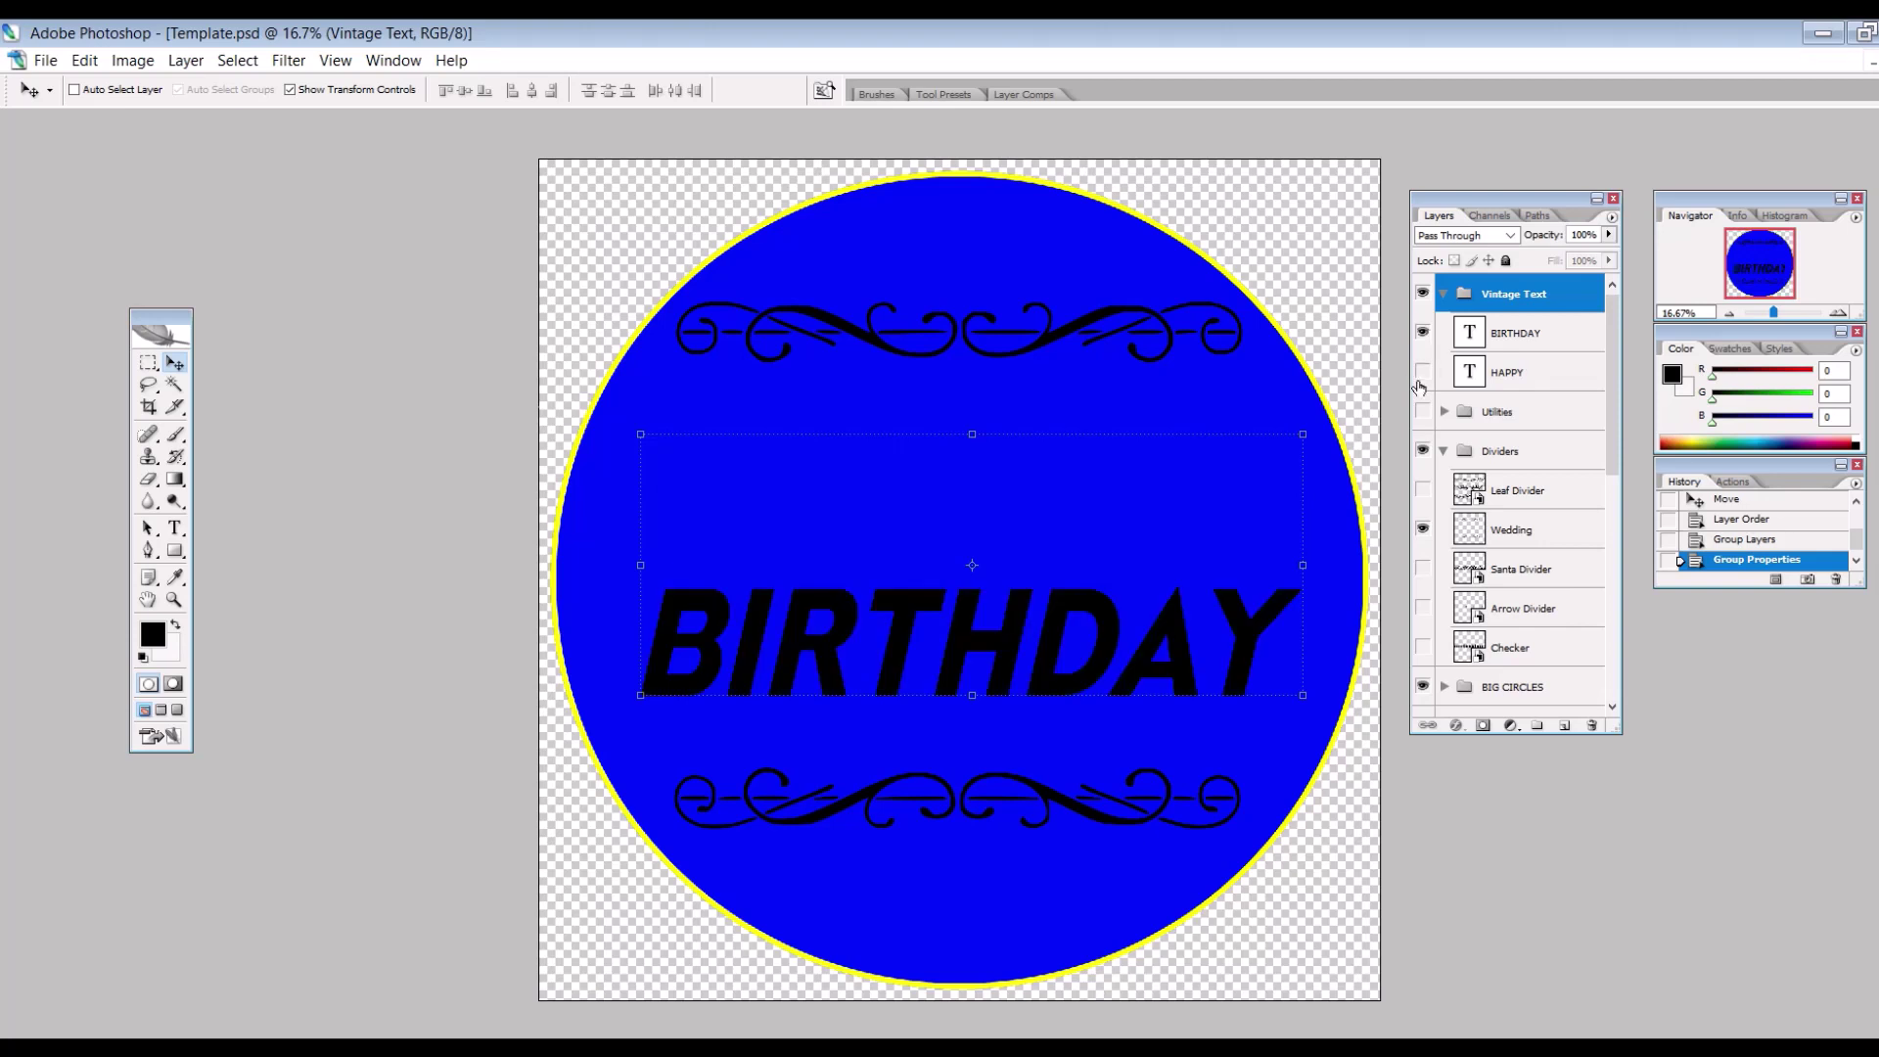
pyautogui.click(1423, 372)
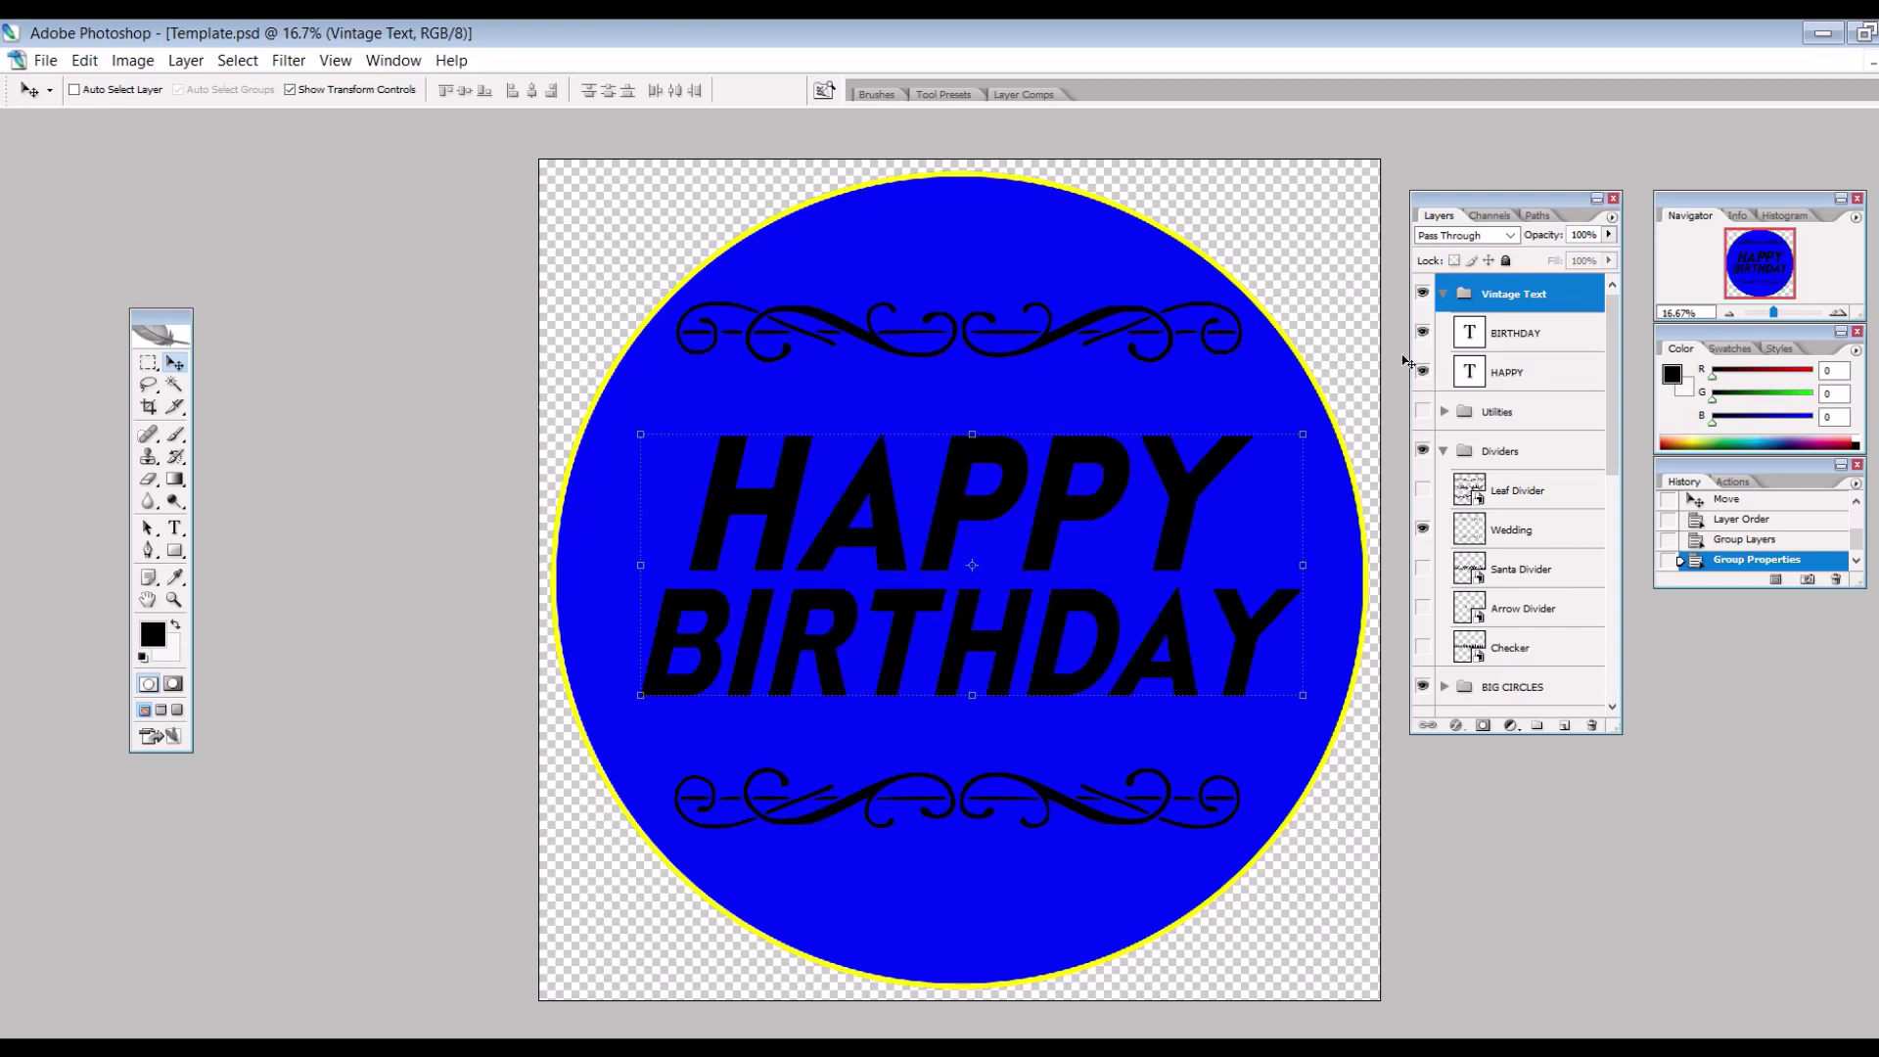
# - Duplicate the BIRTHDAY text layer within the Vintage Text group
pyautogui.click(1507, 335)
pyautogui.rightClick(1507, 336)
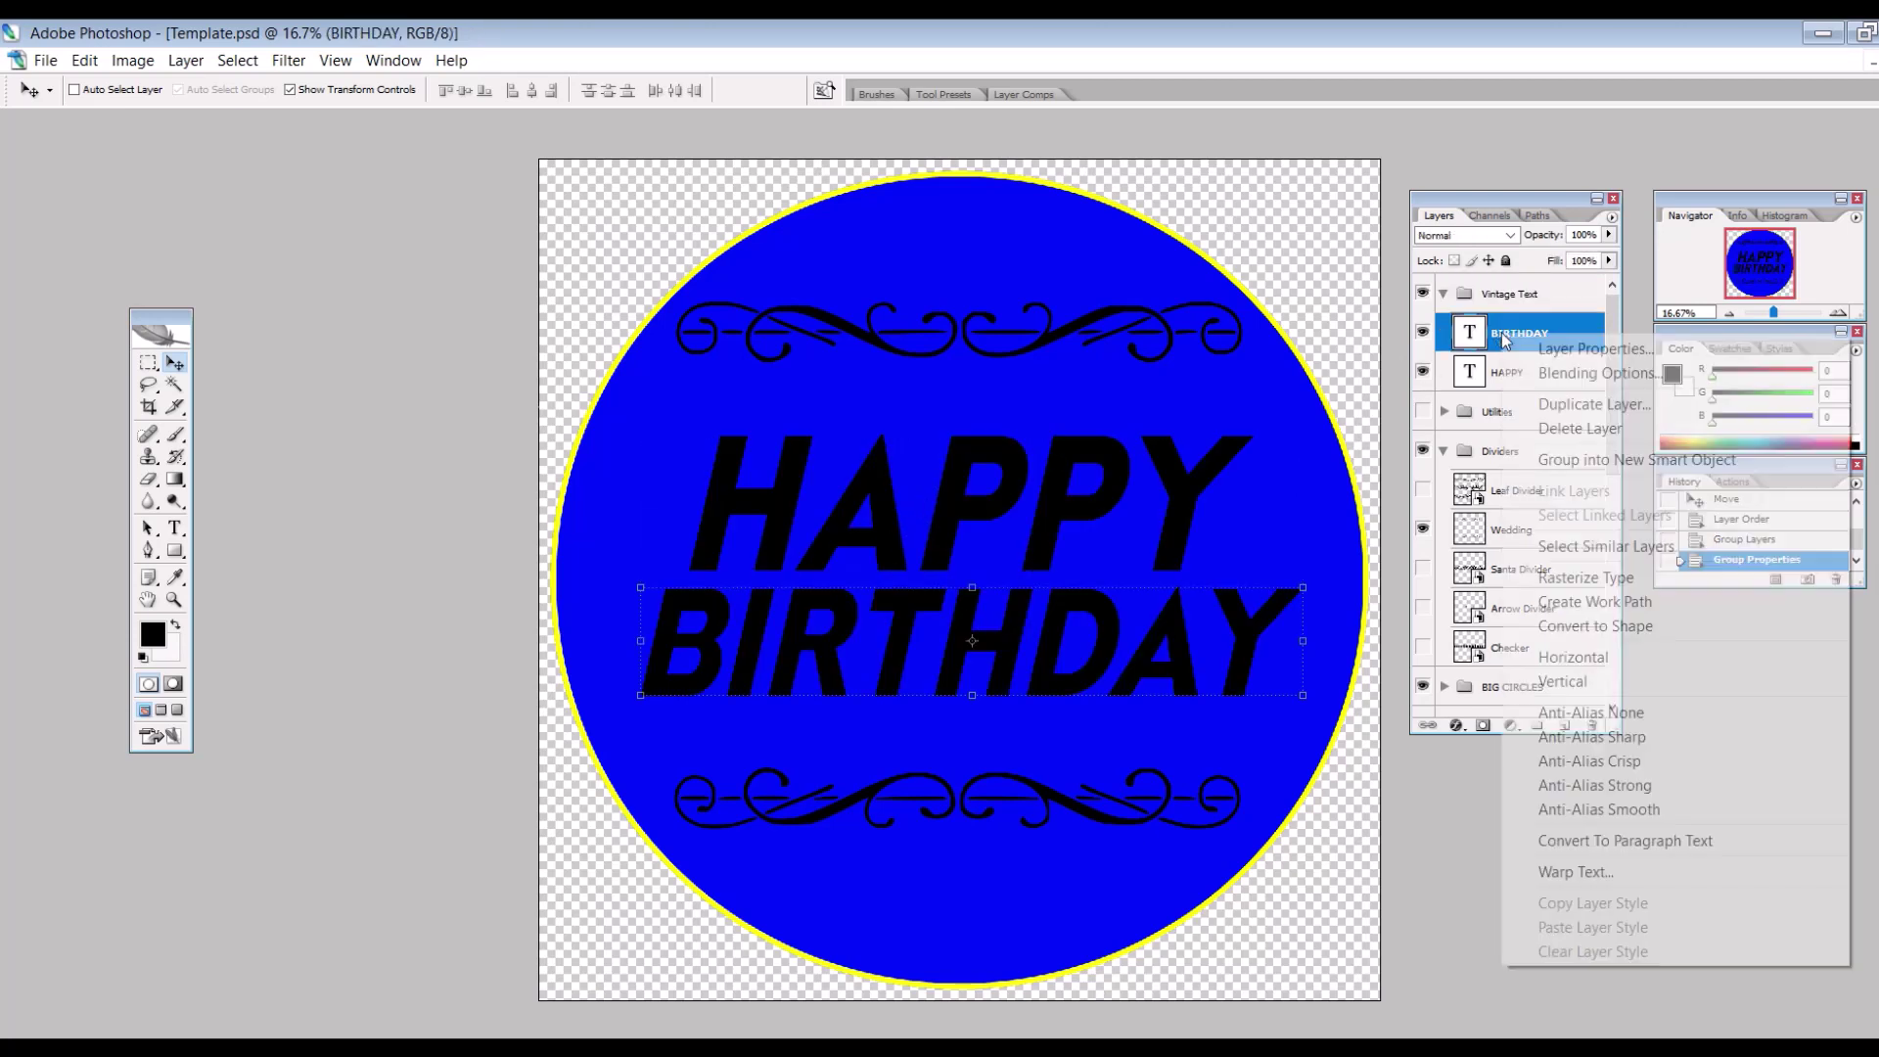
pyautogui.click(1297, 411)
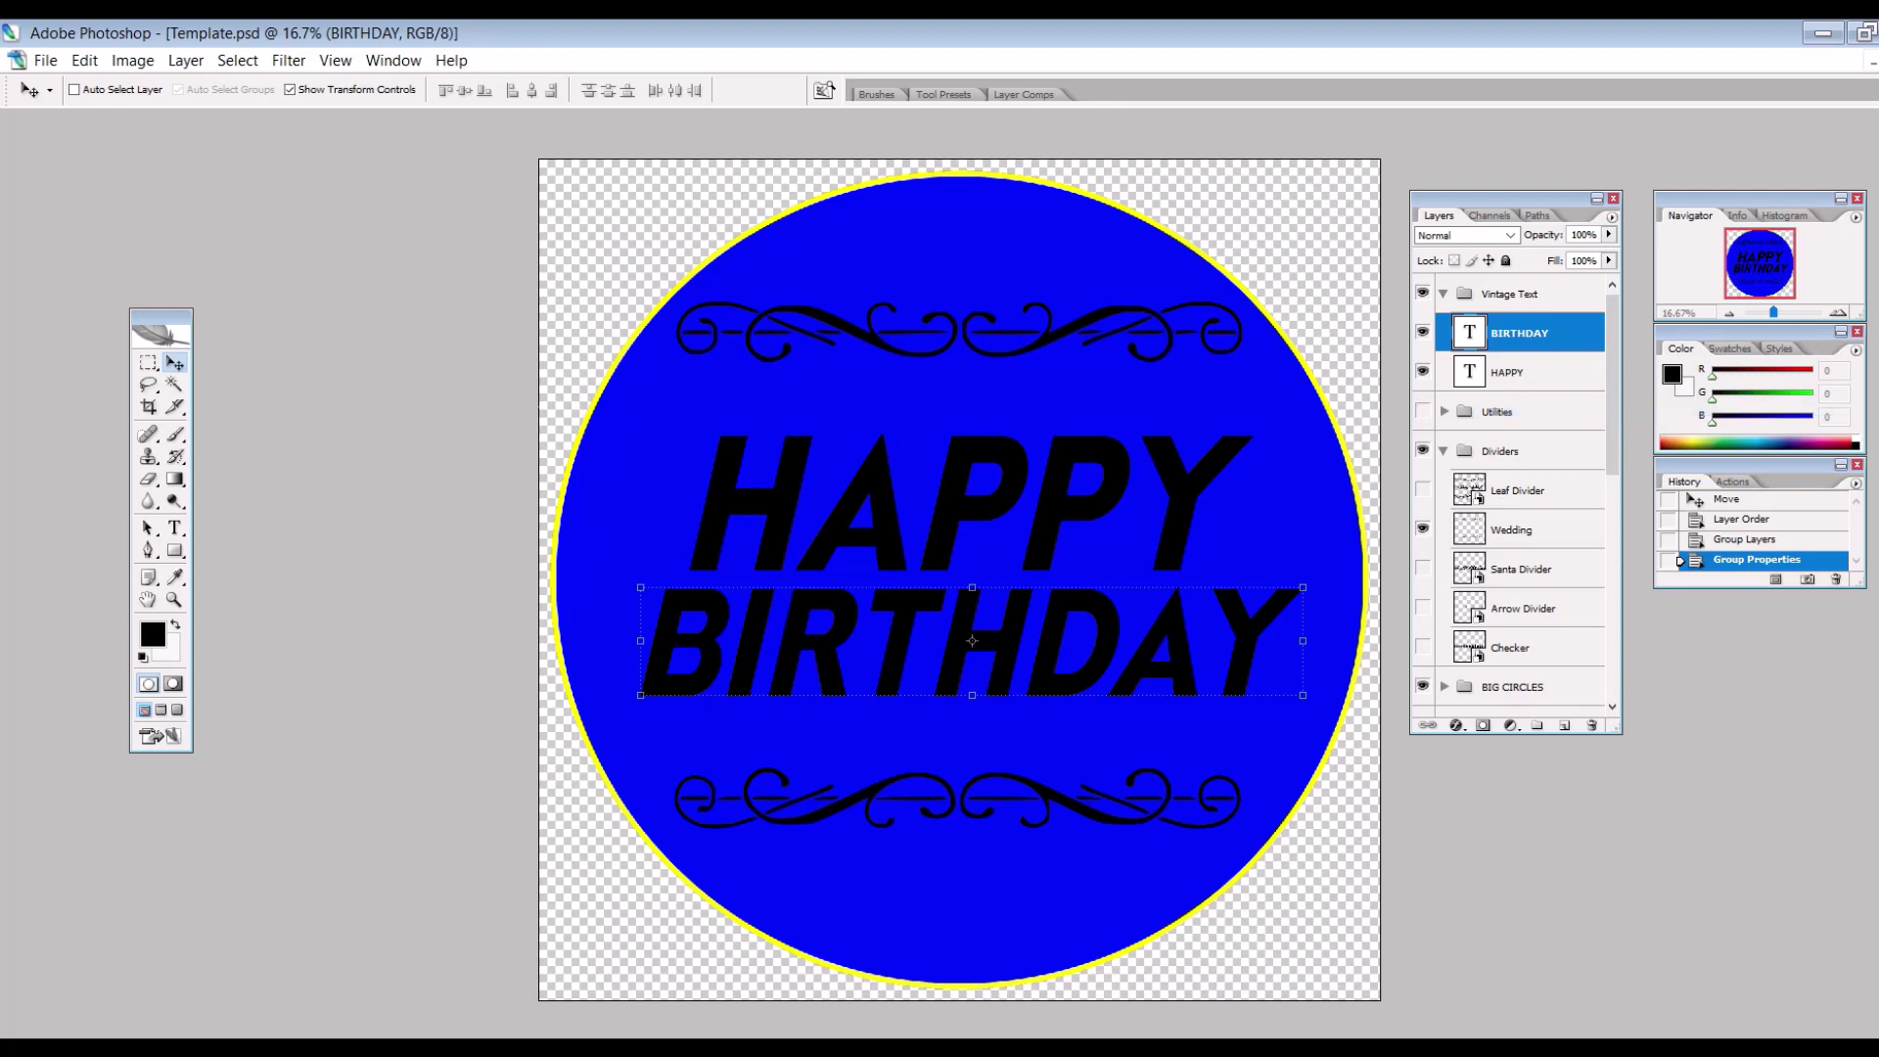
pyautogui.click(39, 392)
pyautogui.click(749, 440)
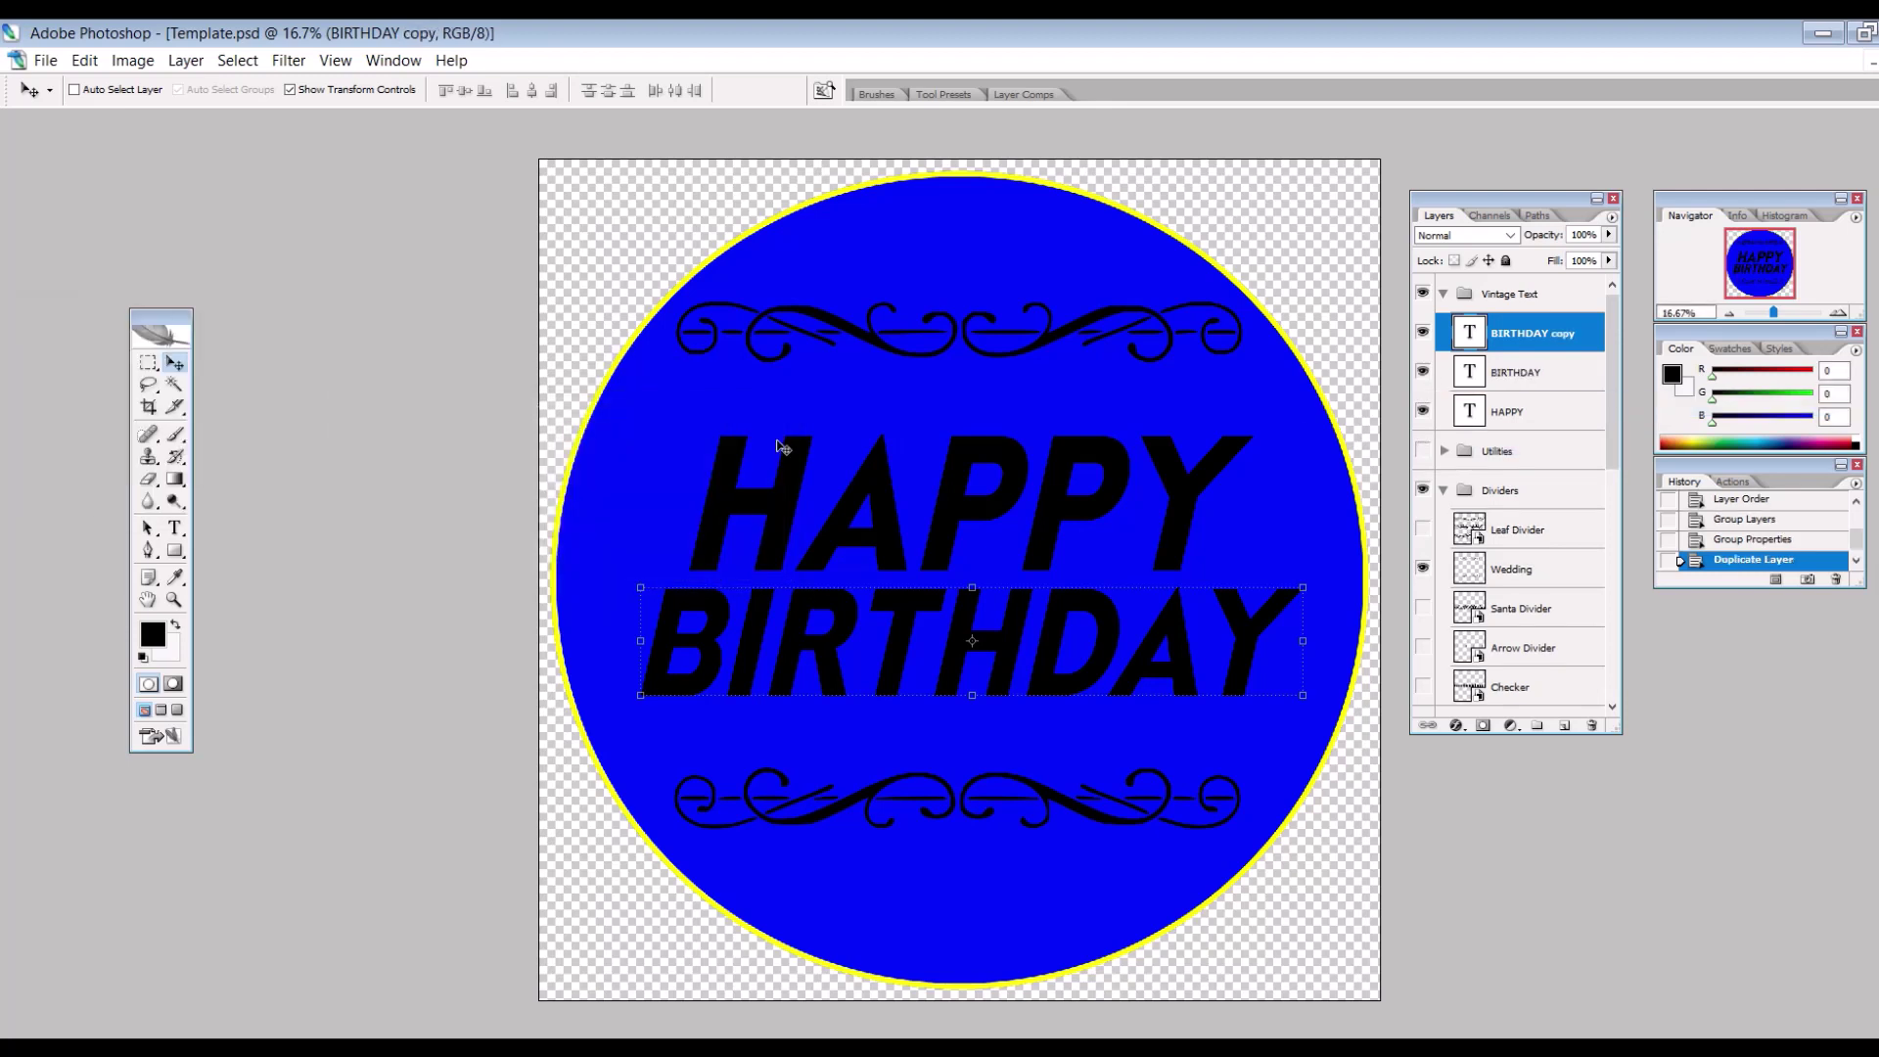
# - Rename the duplicated text layer to "BIRTHDAY White"
pyautogui.doubleClick(1513, 335)
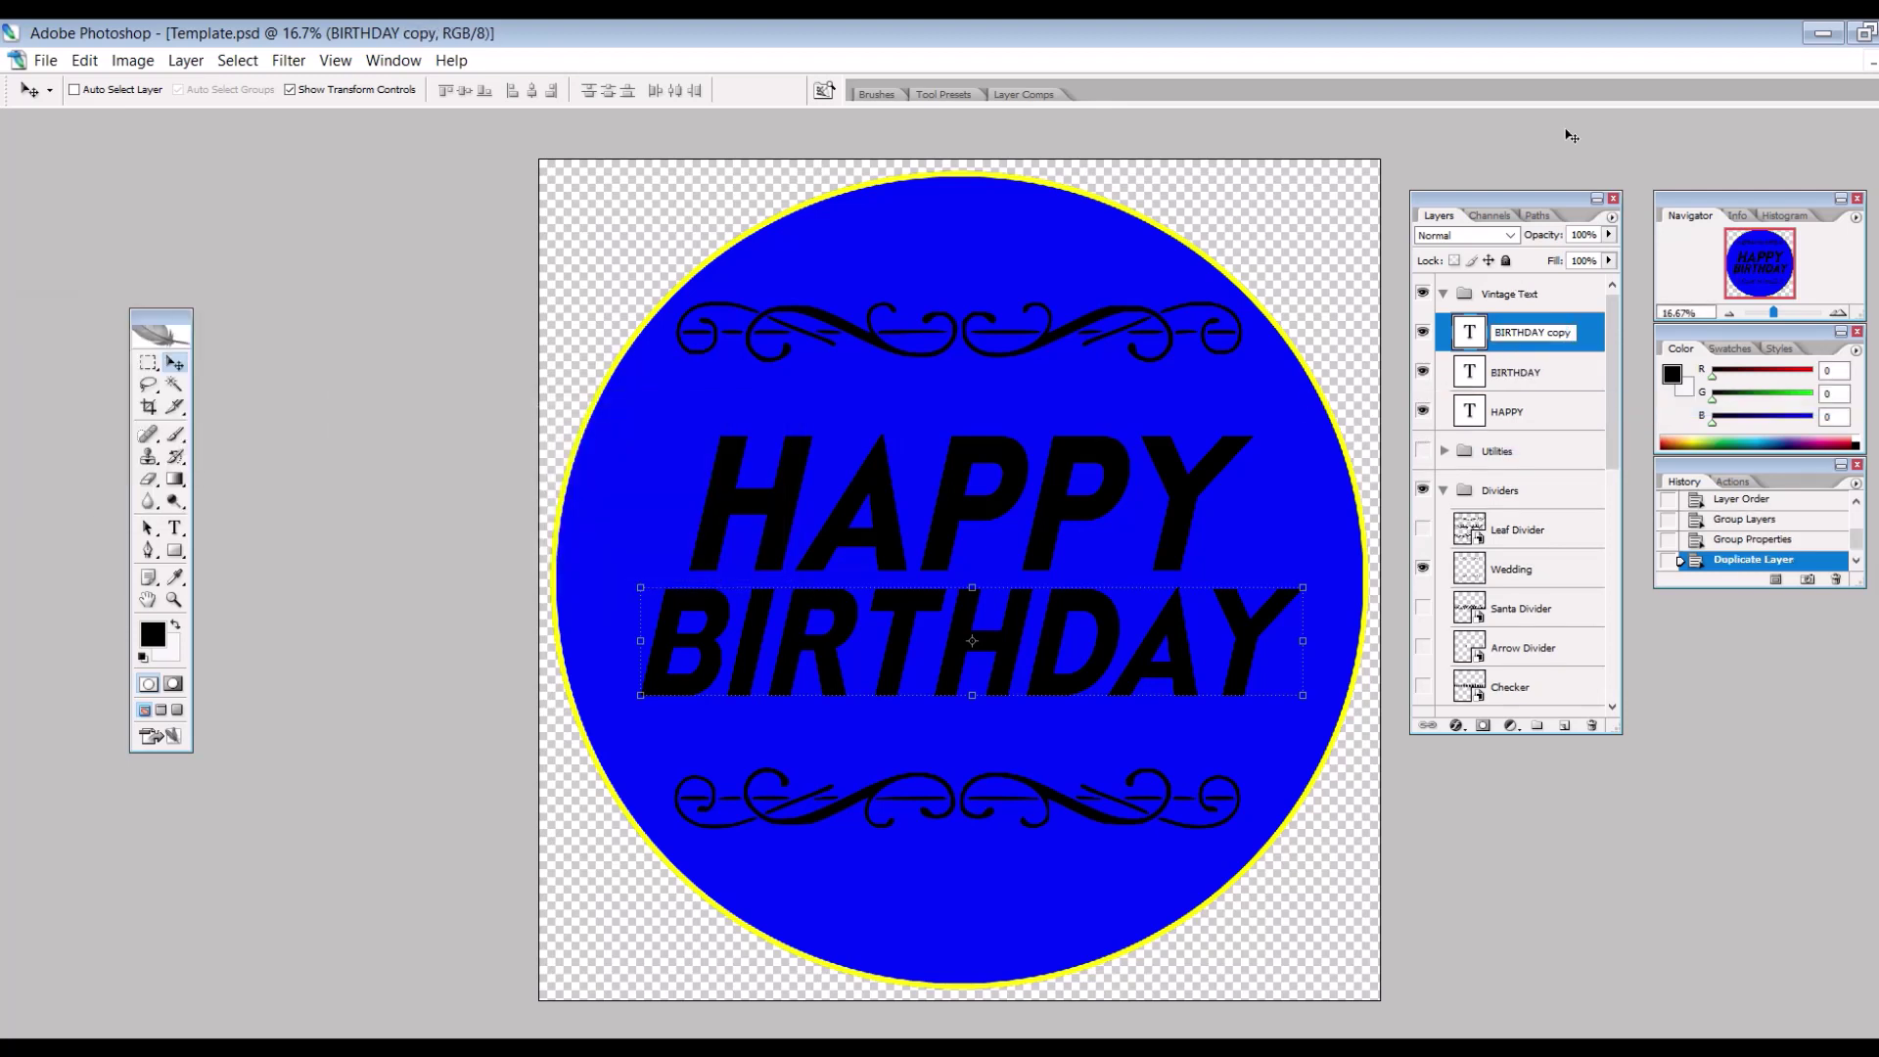
pyautogui.press('BackSpace')
pyautogui.press('BackSpace')
pyautogui.write('wH')
pyautogui.press('BackSpace')
pyautogui.write('White')
pyautogui.press('Return')
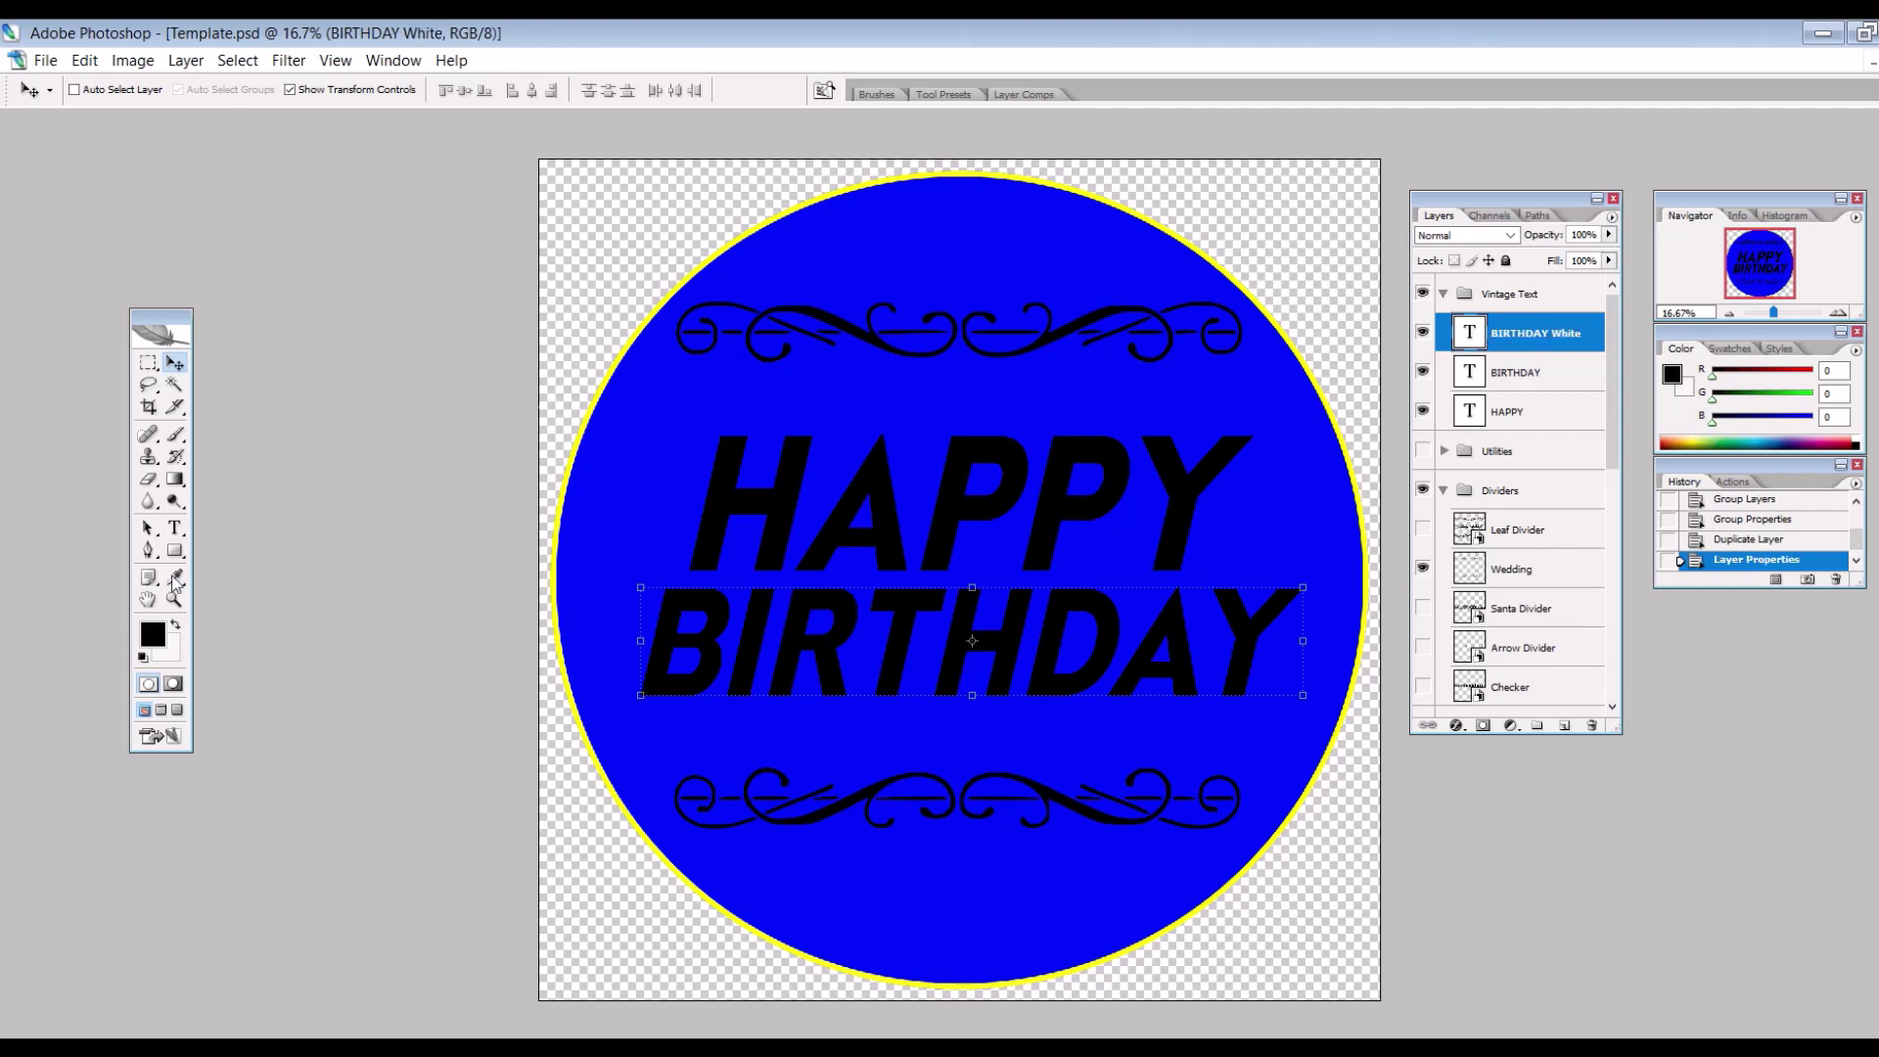
# - Recolor all the text on the BIRTHDAY White layer to white, ffffff
pyautogui.click(176, 528)
pyautogui.doubleClick(741, 634)
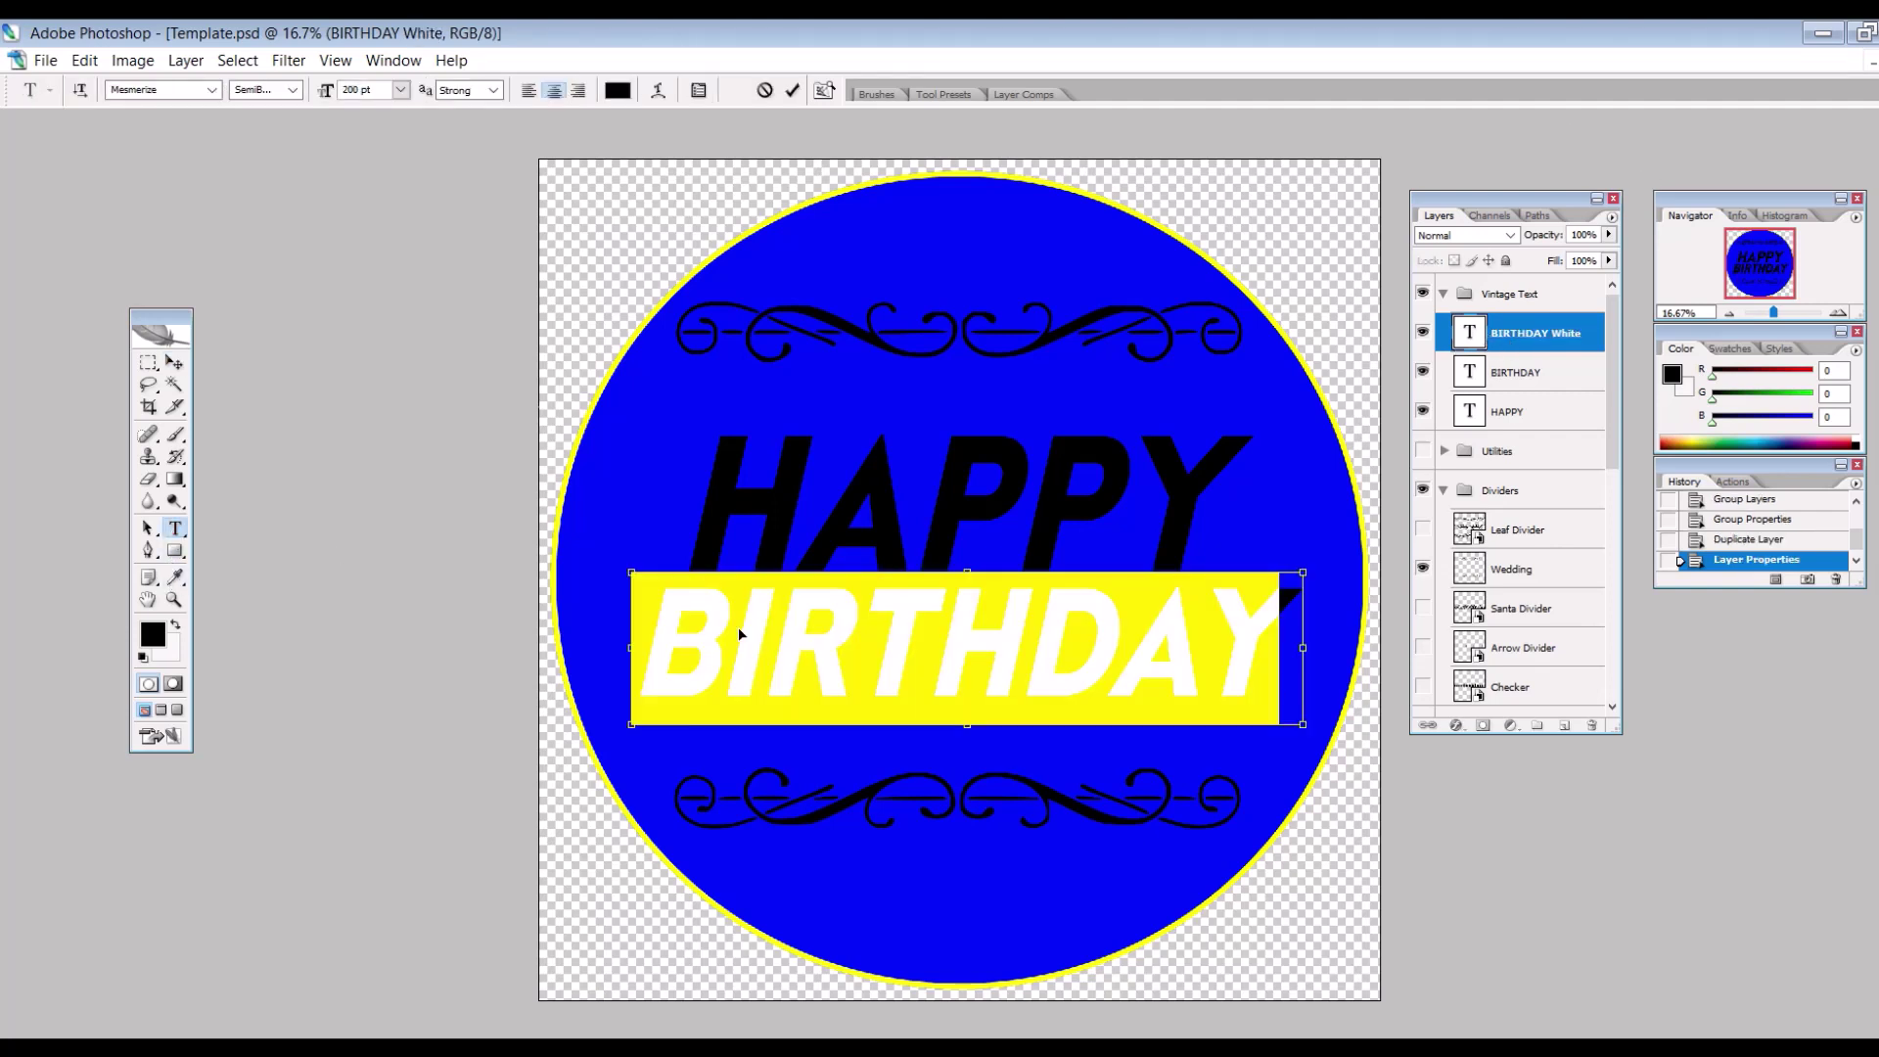
pyautogui.click(617, 90)
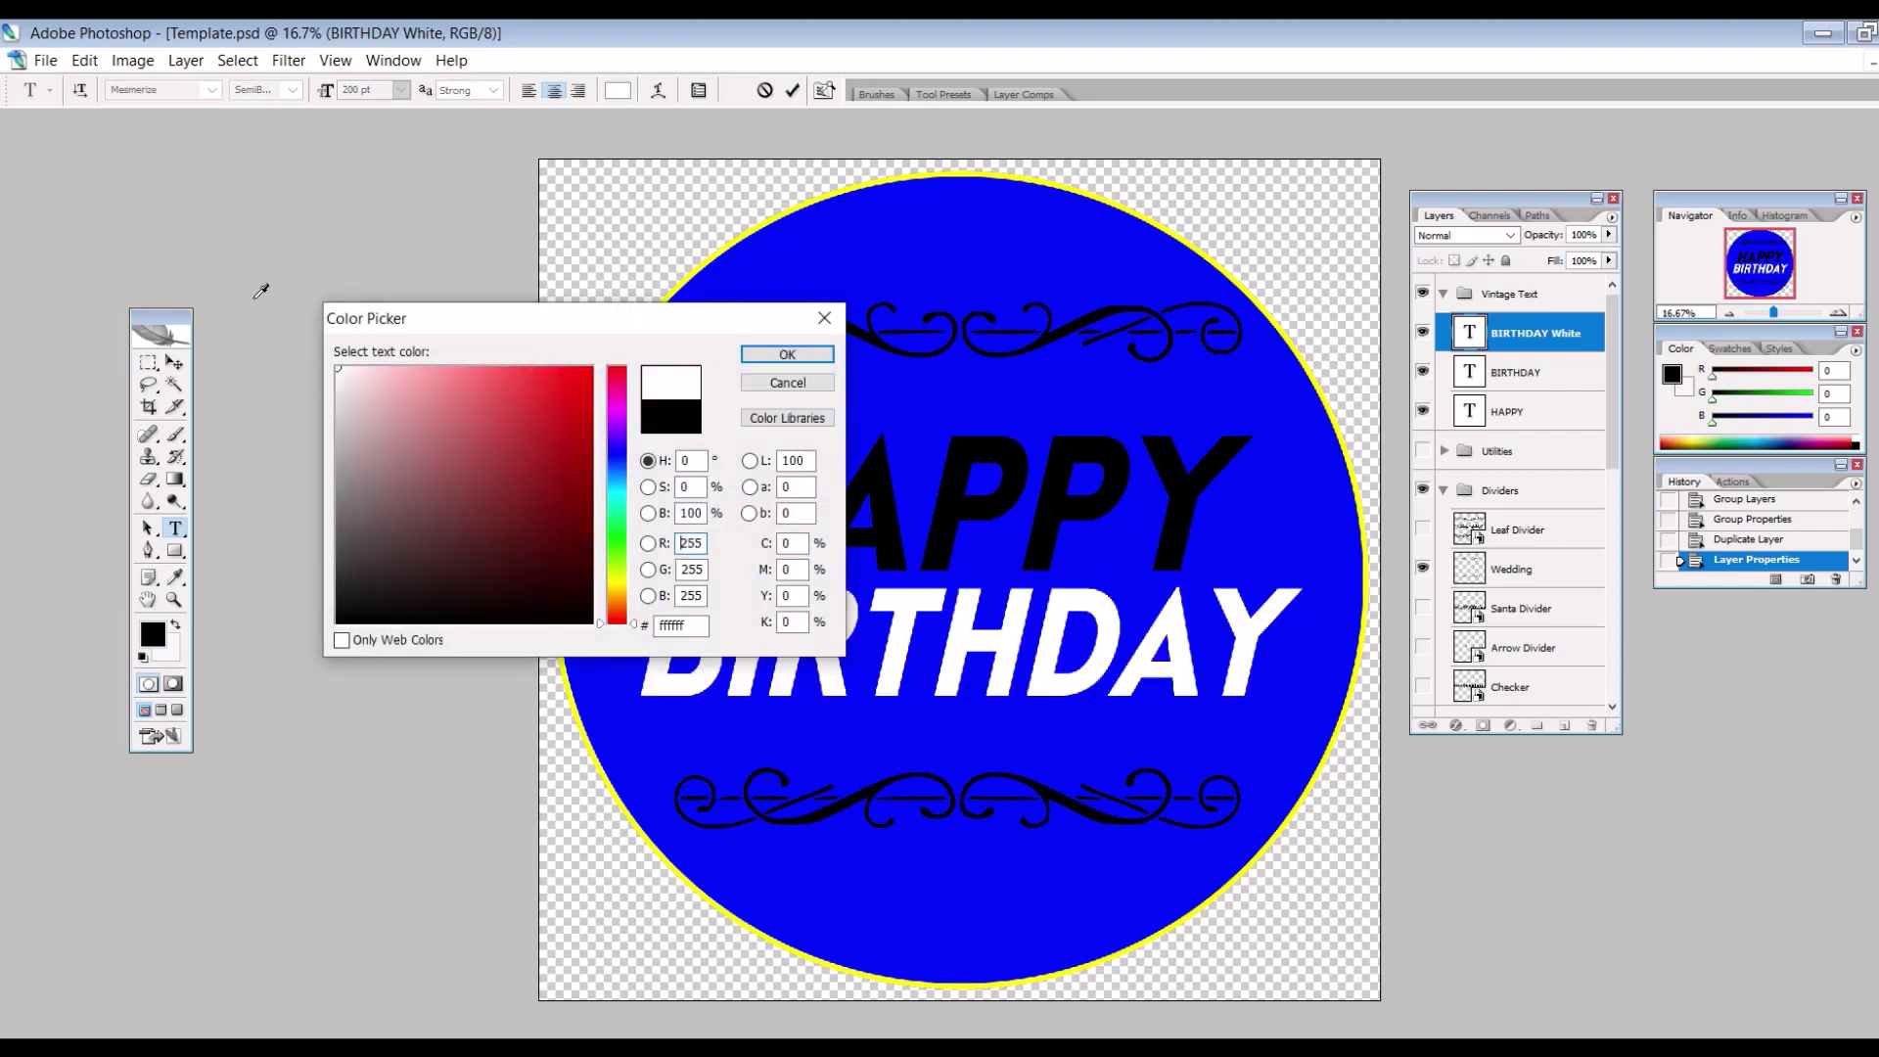
pyautogui.click(787, 355)
pyautogui.click(174, 362)
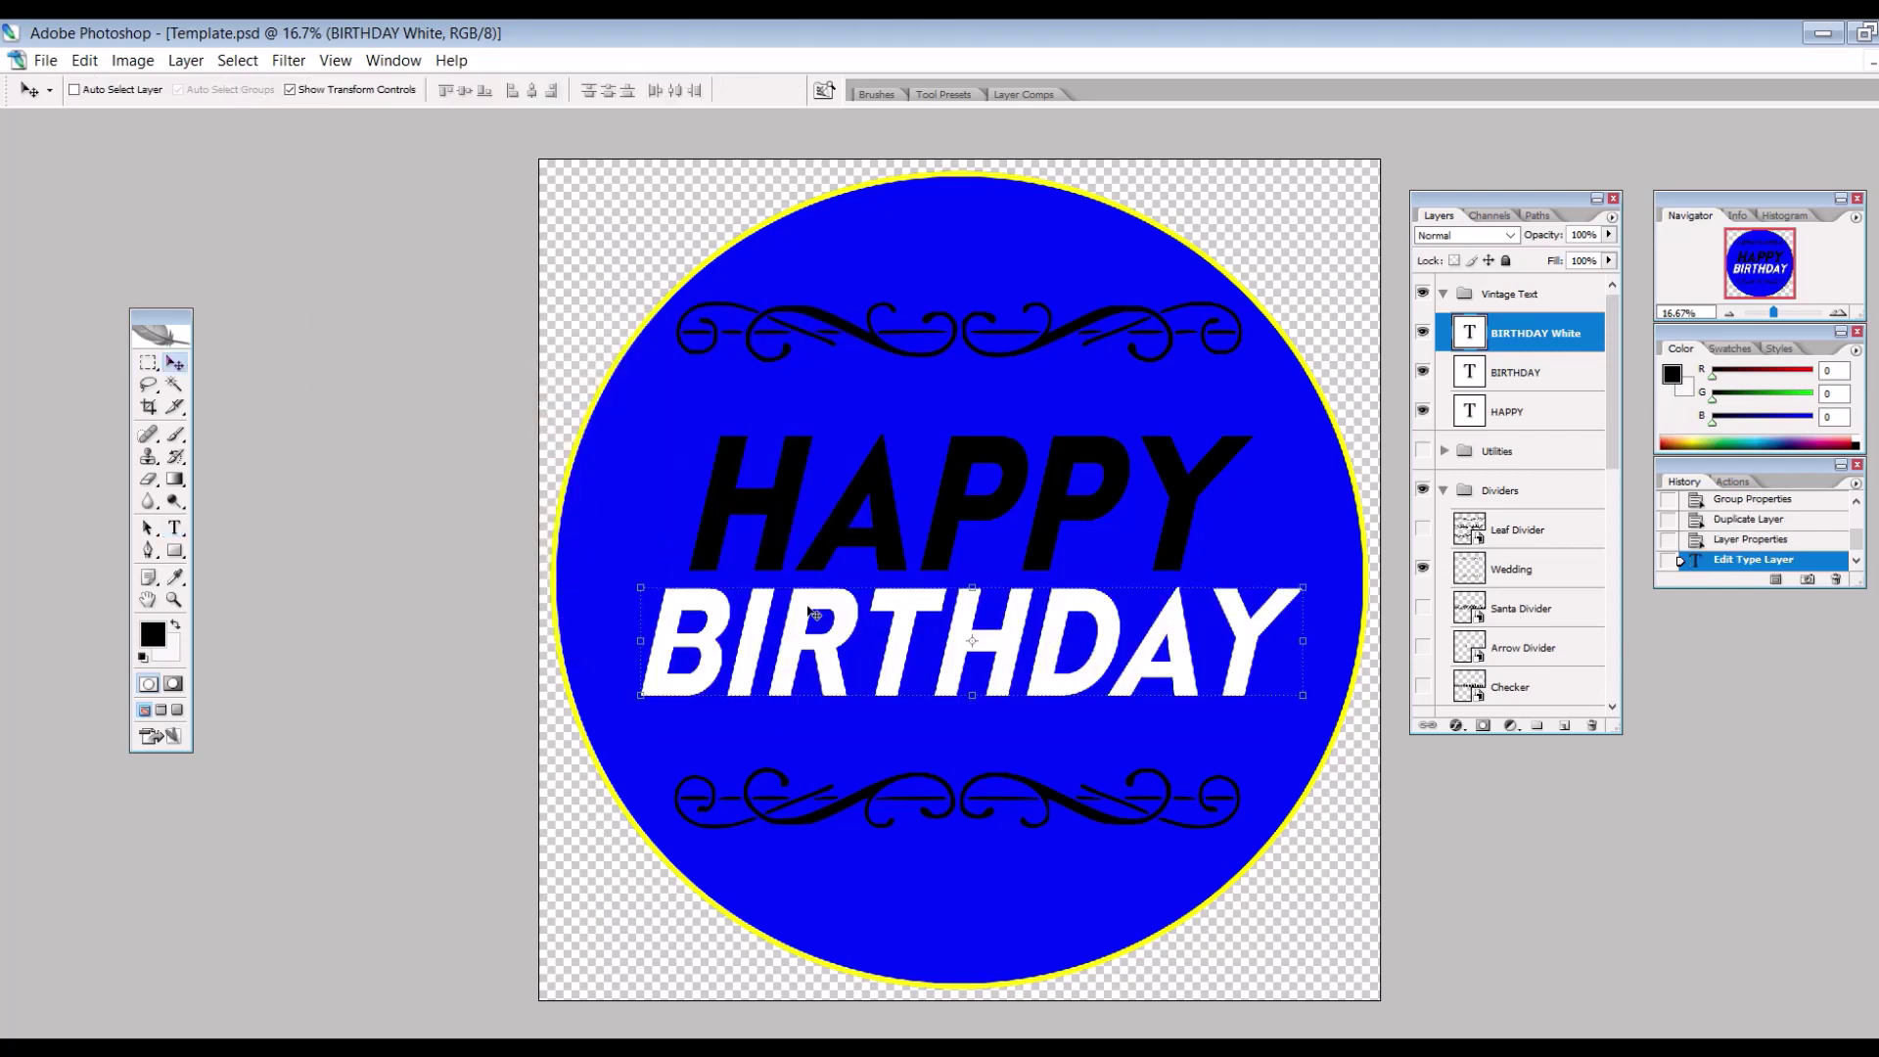
# - Hide the BIRTHDAY White layer and rename the original BIRTHDAY layer to "BIRTHDAY Black"
pyautogui.click(1424, 333)
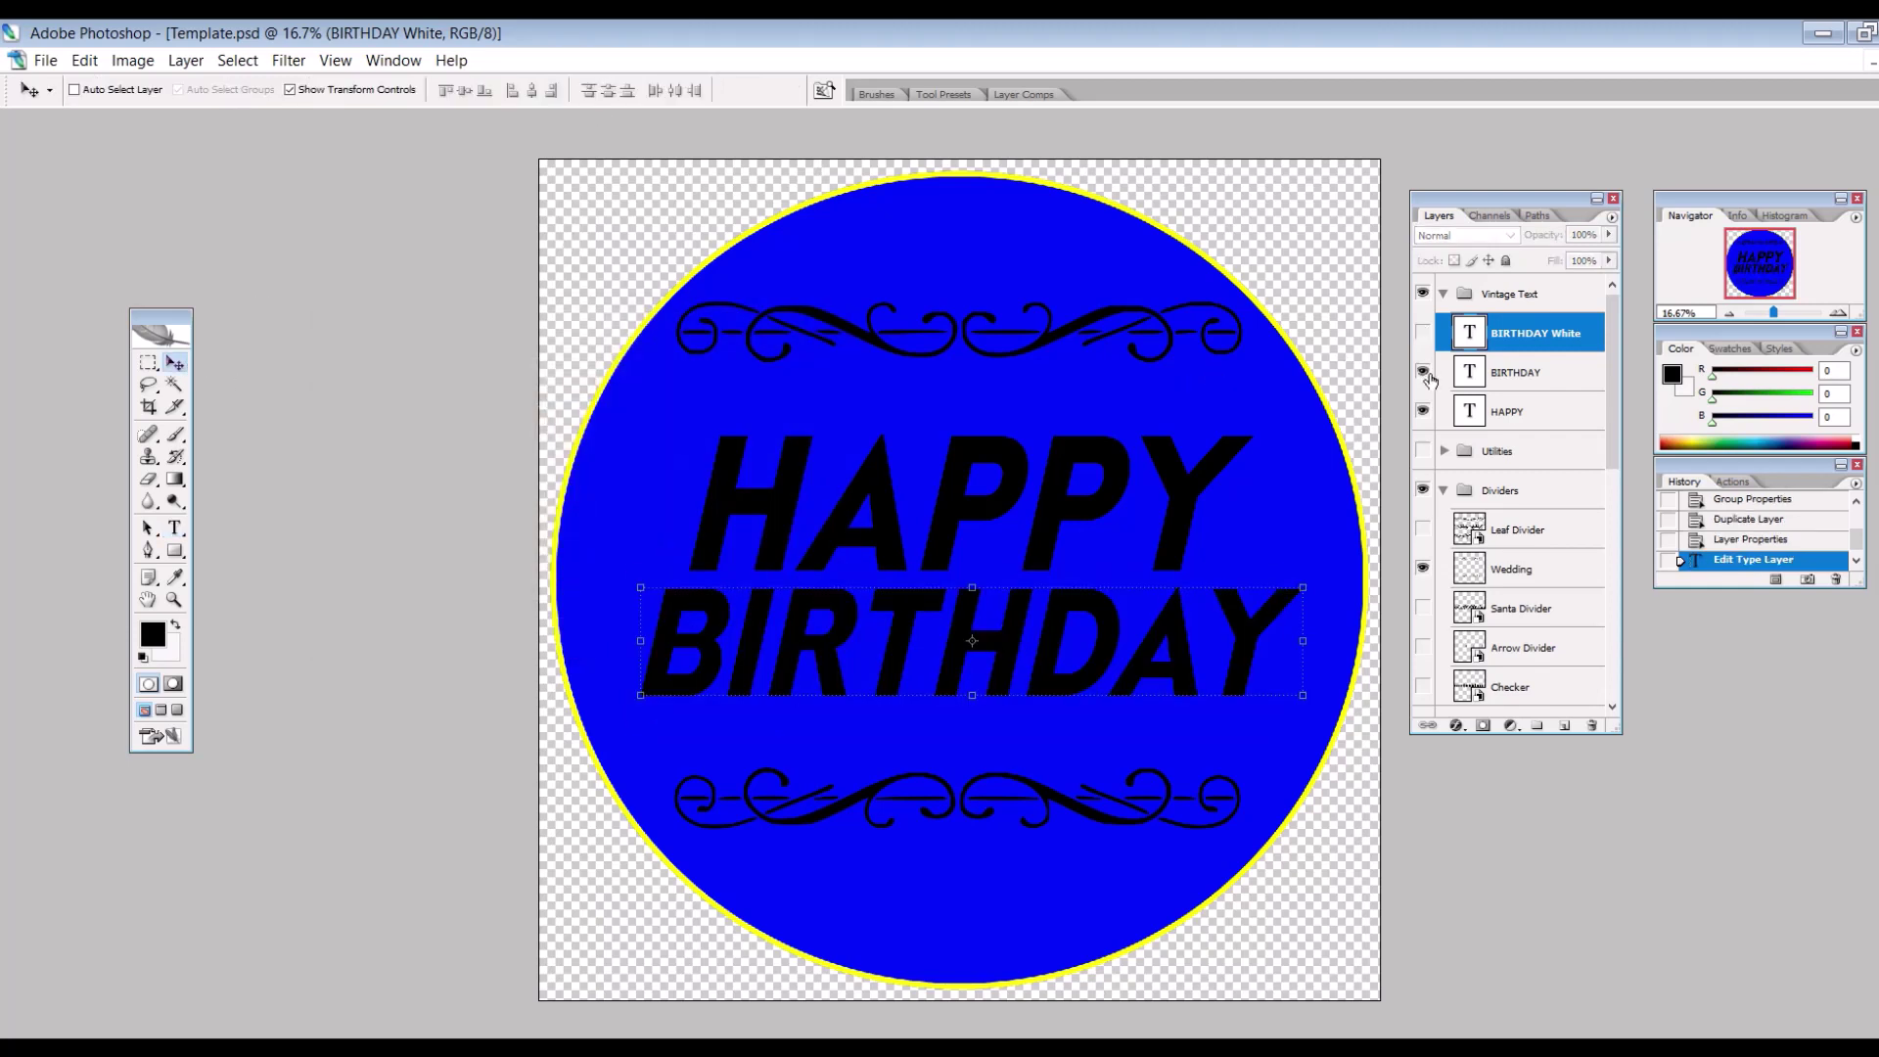
pyautogui.doubleClick(1517, 373)
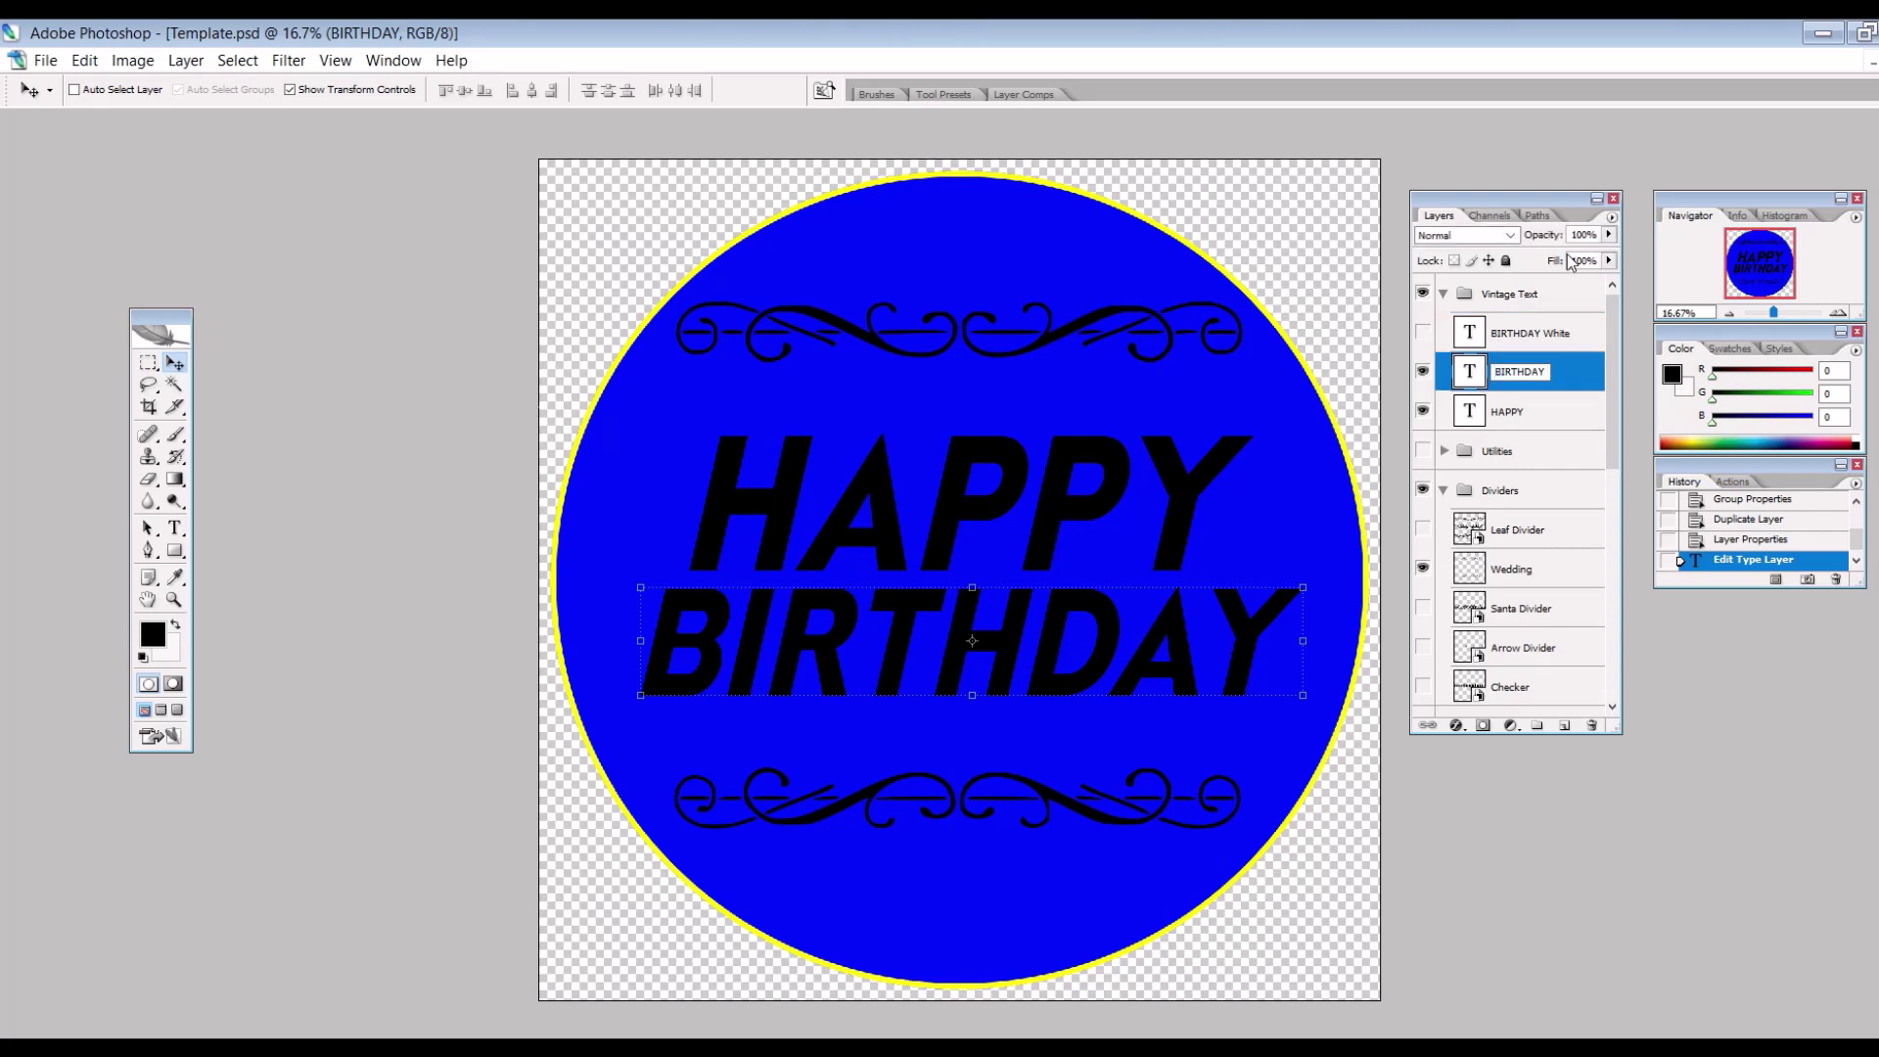
pyautogui.press('End')
pyautogui.write('Black')
pyautogui.press('Return')
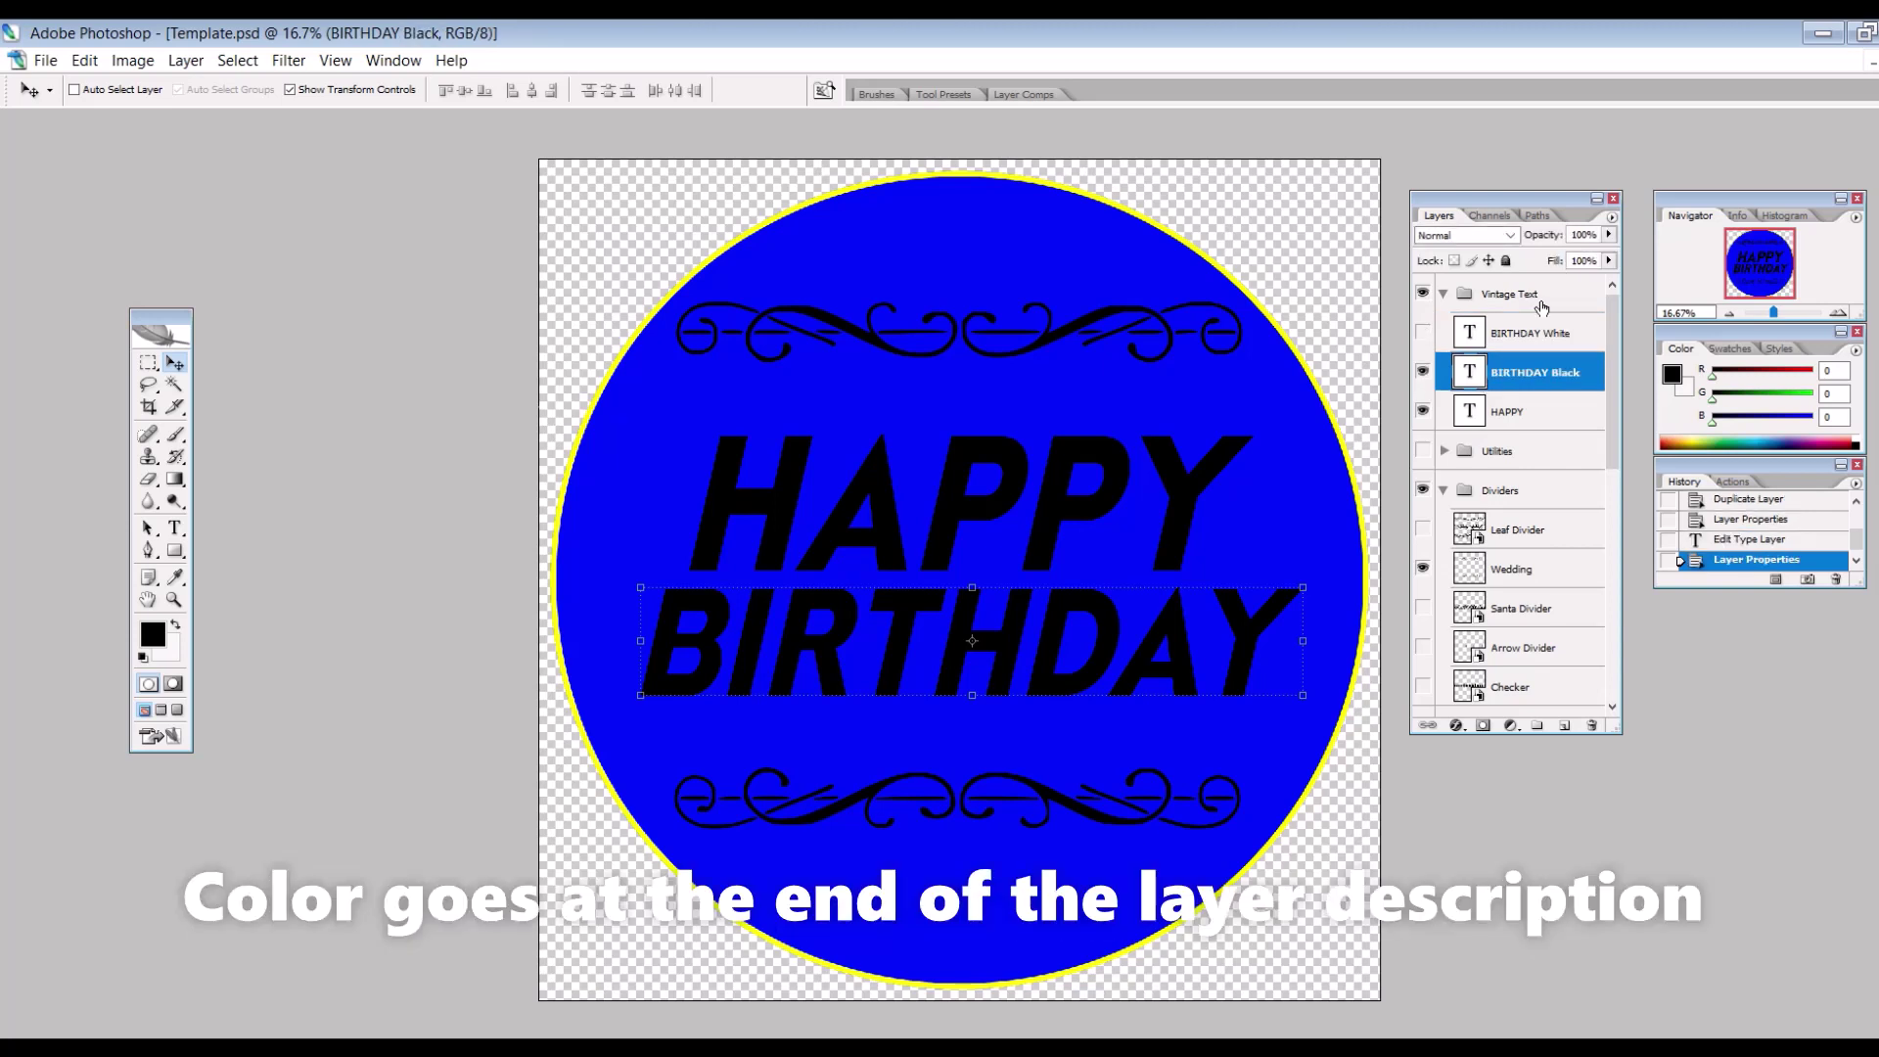
# - Duplicate the HAPPY text layer in the Vintage Text group and hide the original
pyautogui.click(1498, 416)
pyautogui.rightClick(1498, 416)
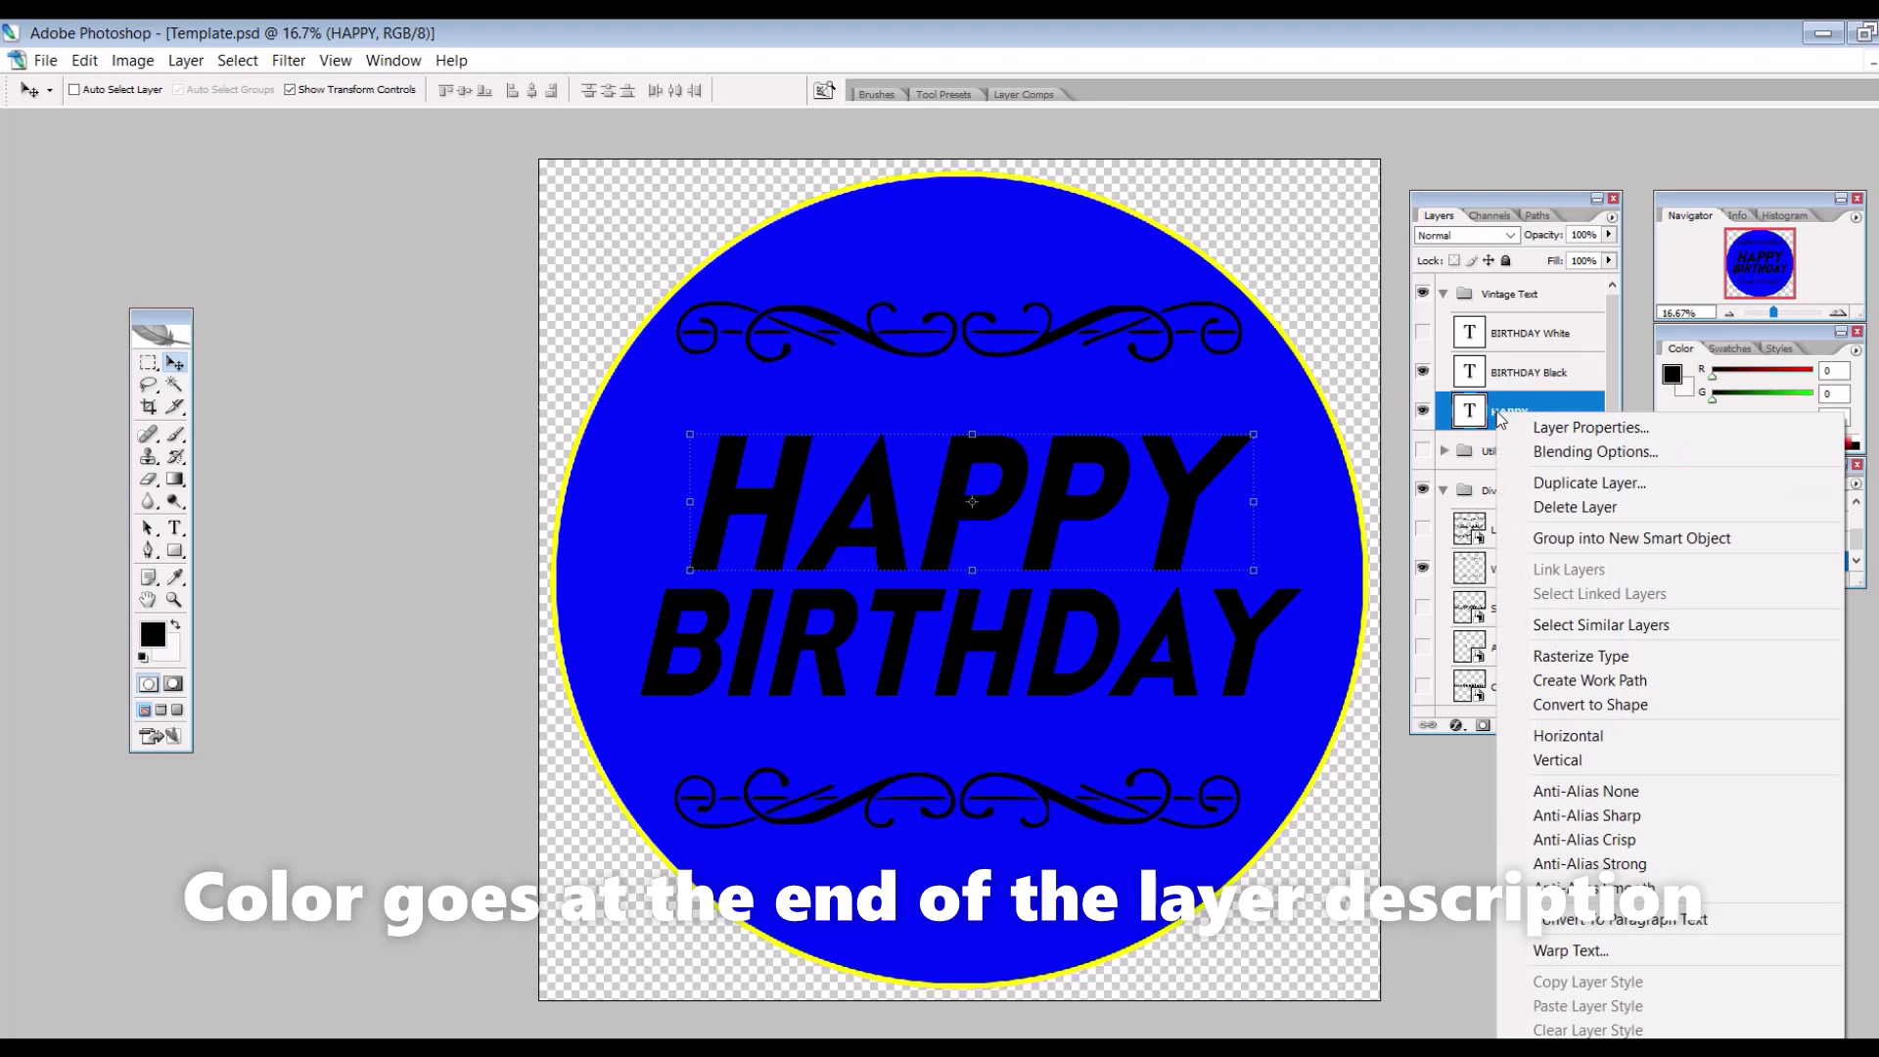
pyautogui.click(1547, 485)
pyautogui.click(748, 443)
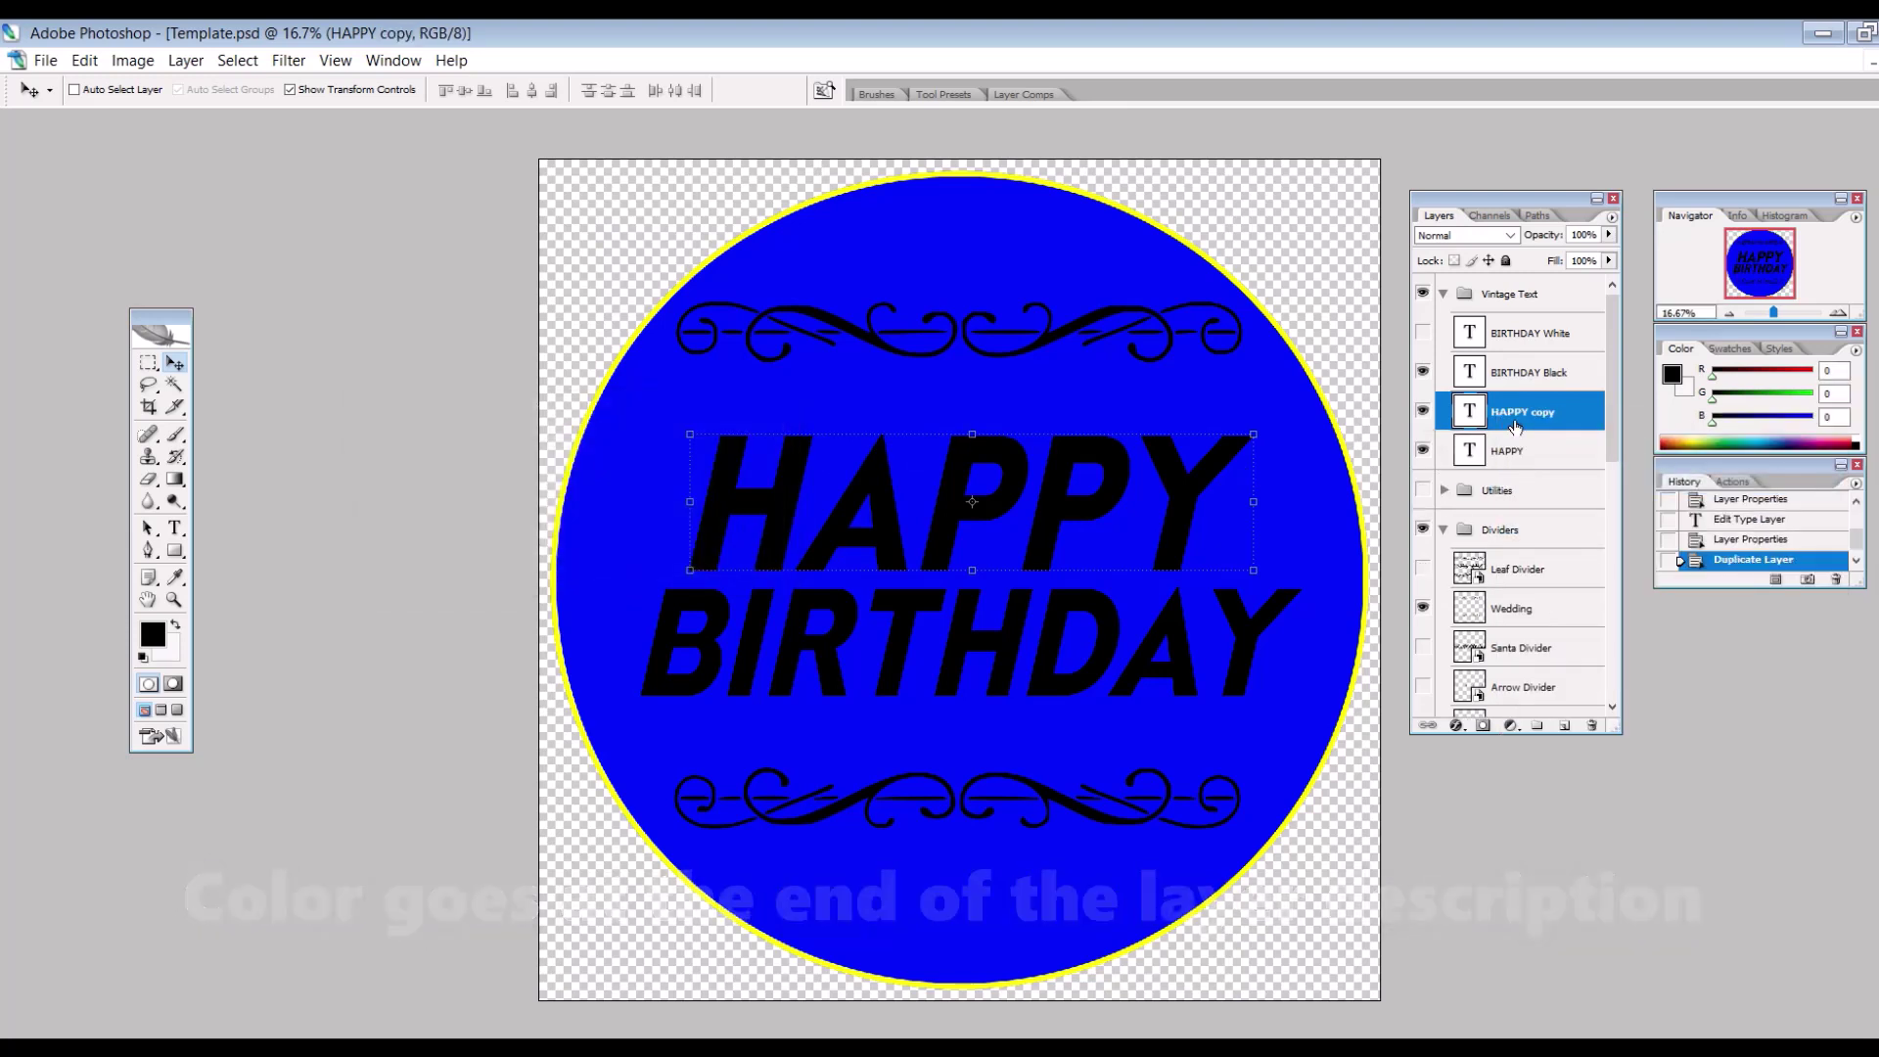
pyautogui.click(1422, 449)
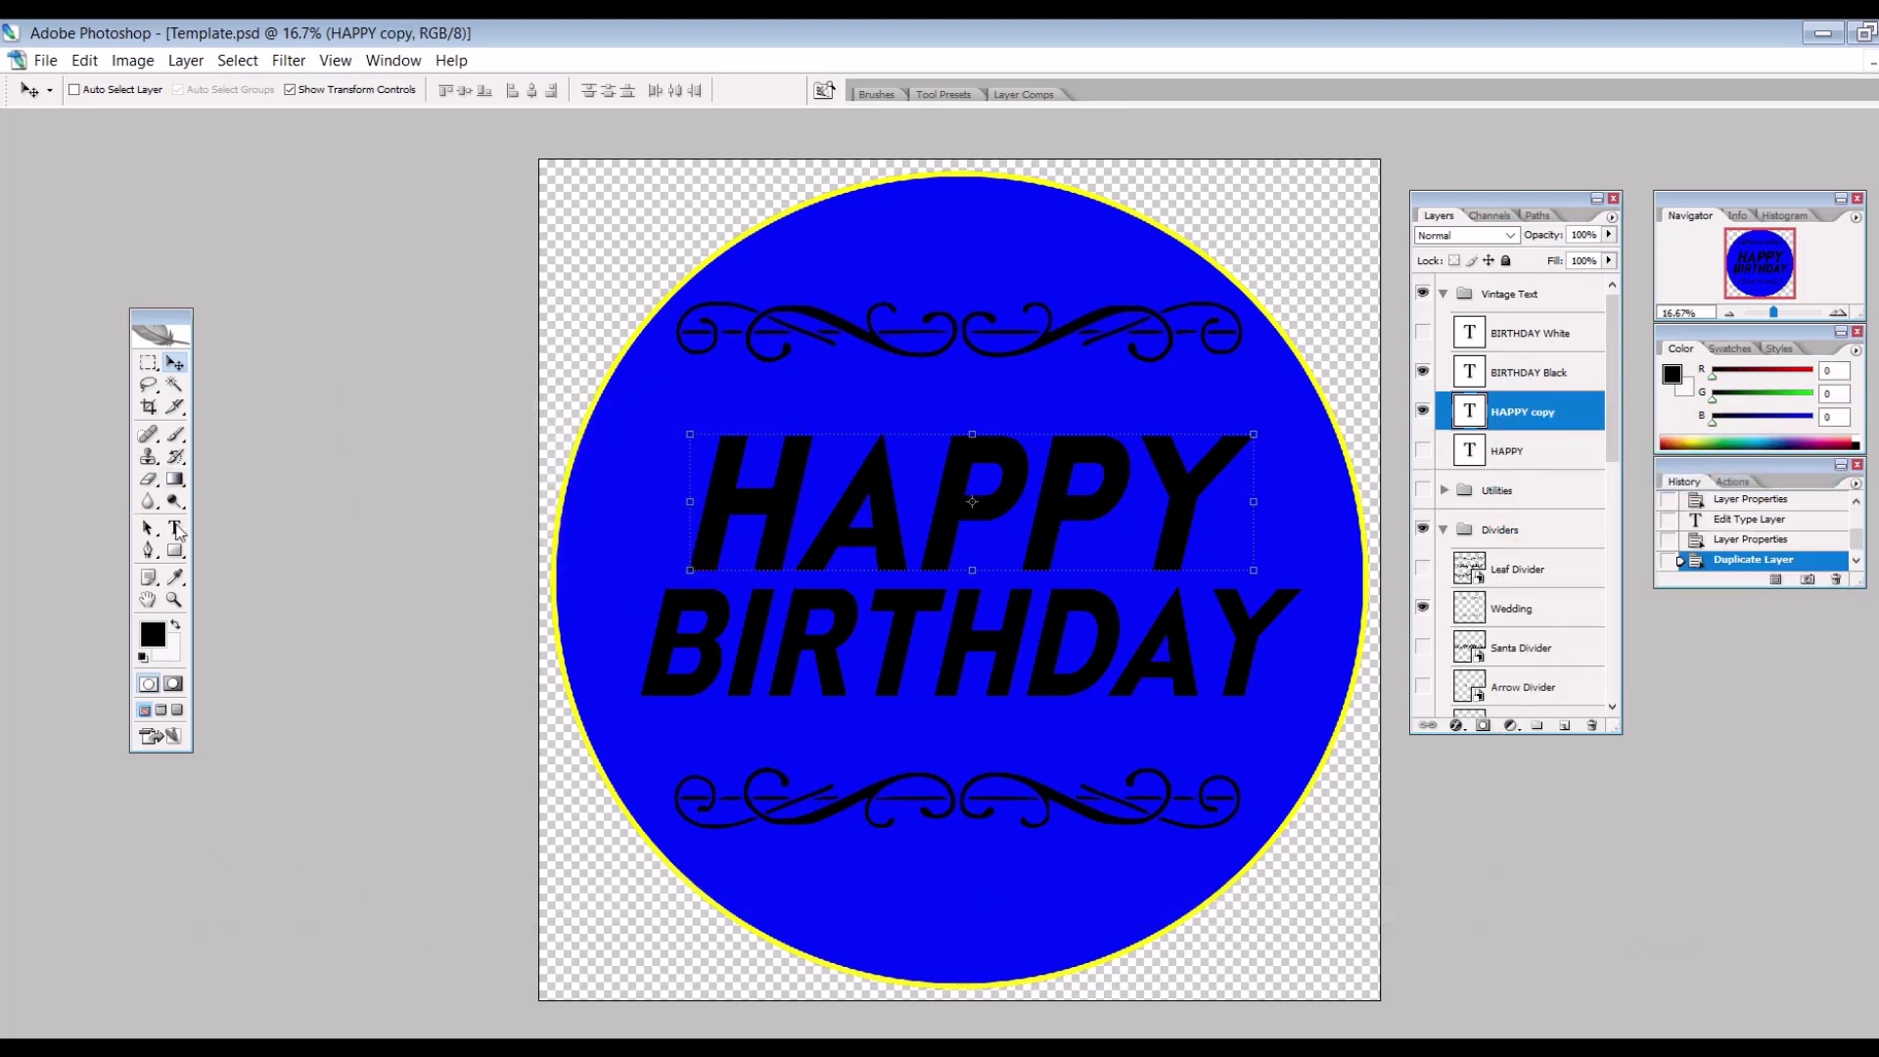
# - Recolor all the text on the duplicated HAPPY layer to white
pyautogui.click(176, 529)
pyautogui.click(949, 554)
pyautogui.hotkey('ctrl', 'a')
pyautogui.click(617, 91)
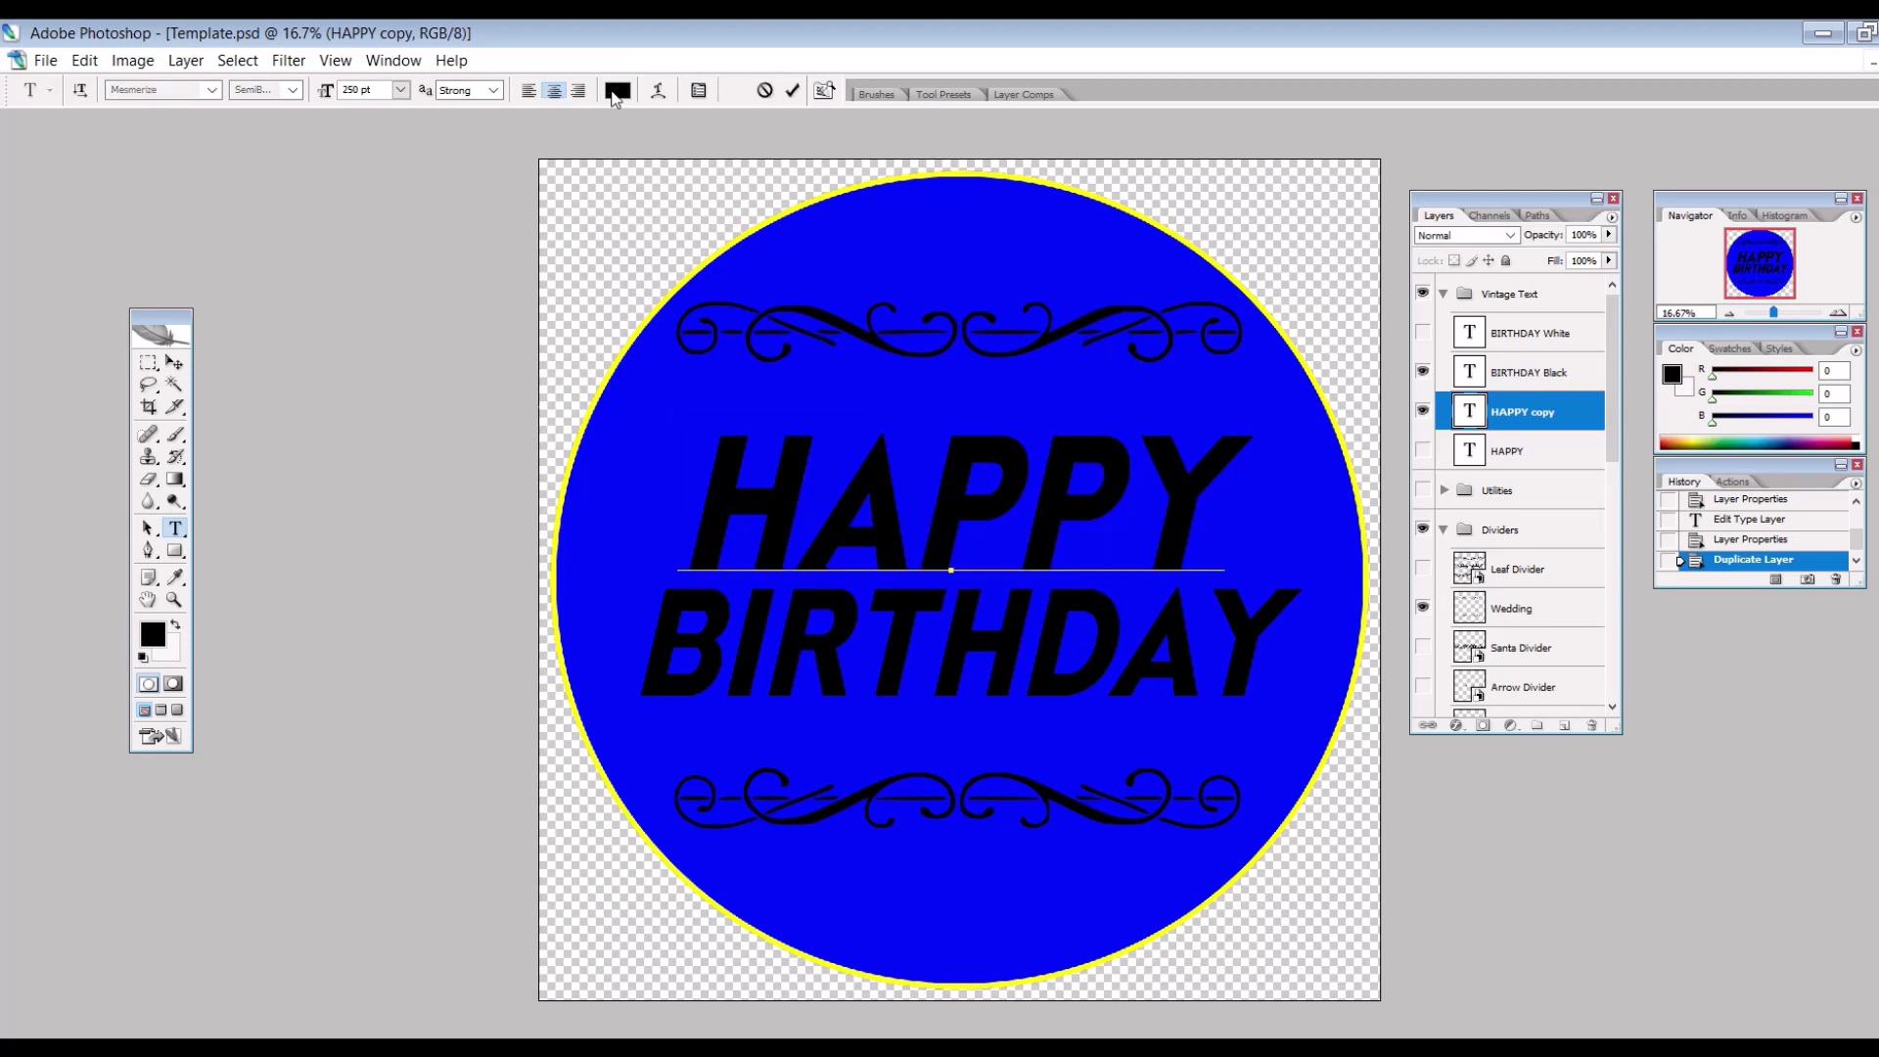
pyautogui.click(339, 364)
pyautogui.click(781, 352)
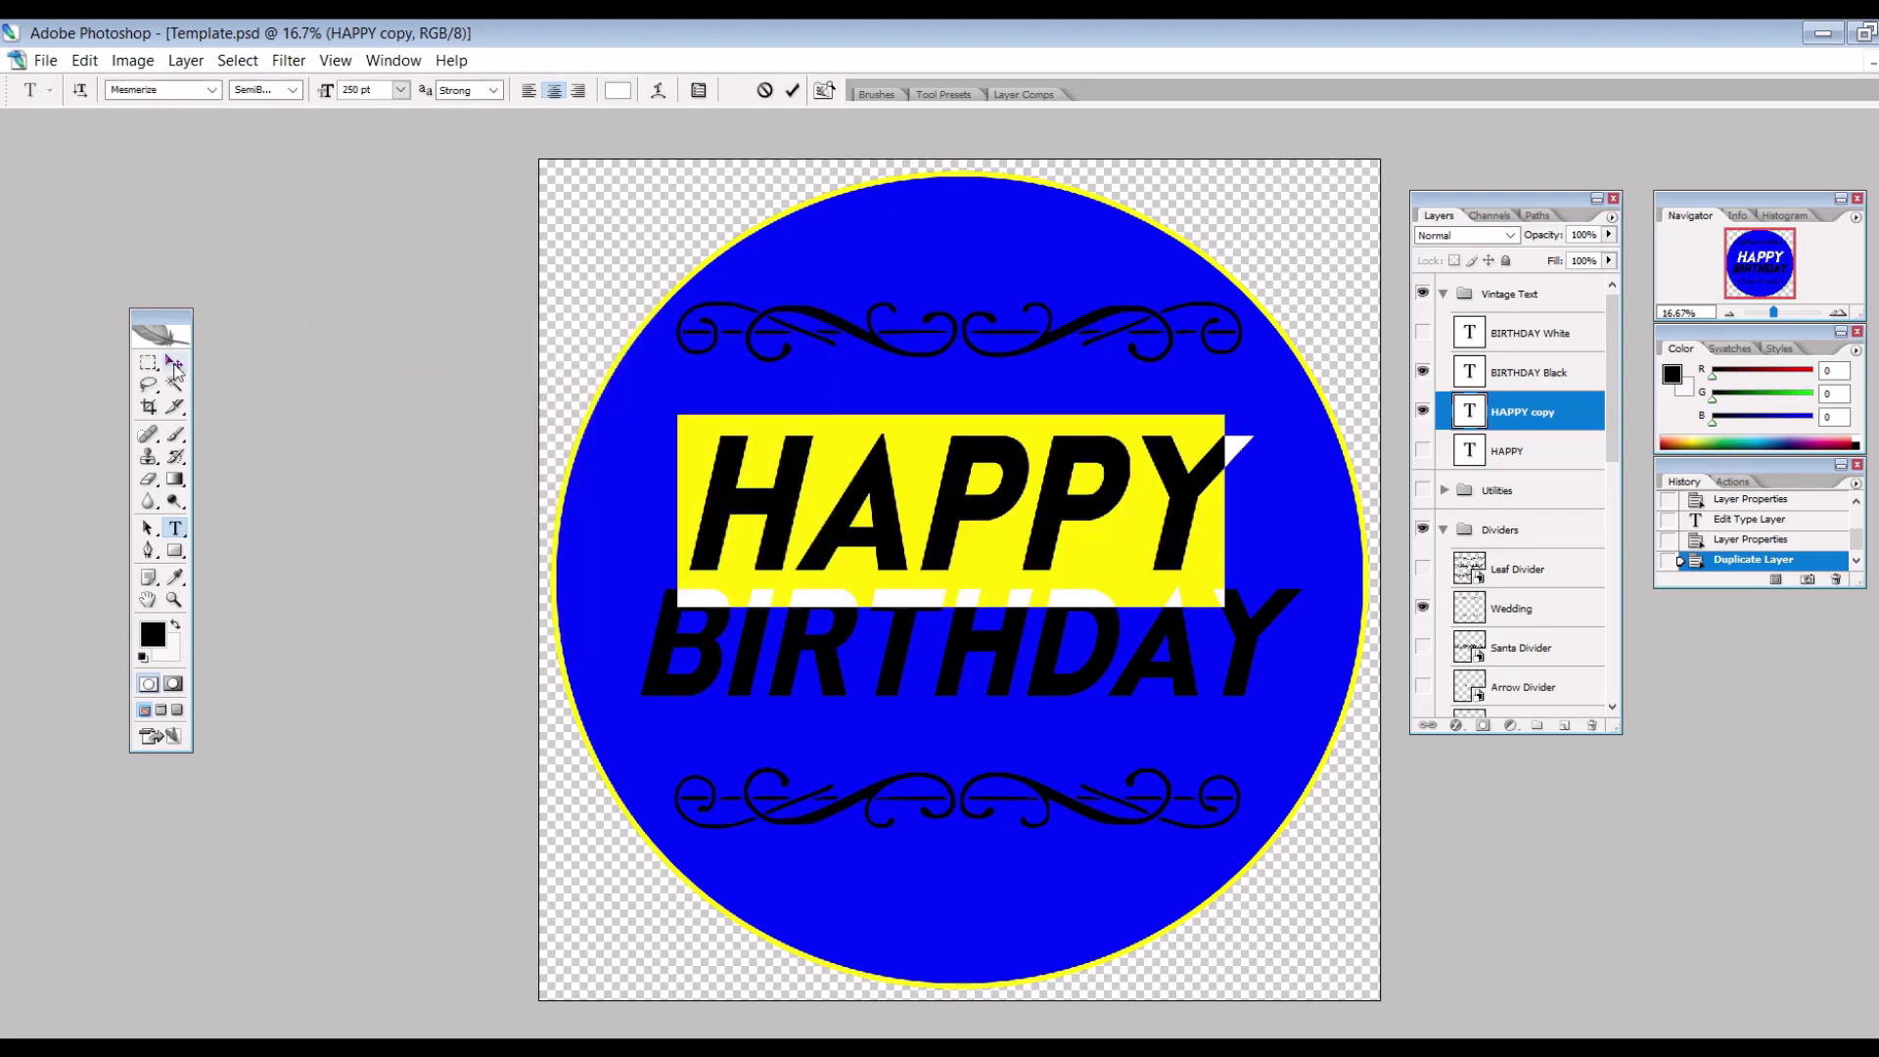
pyautogui.click(175, 364)
# - Rename the duplicated HAPPY layer to "HAPPY White"
pyautogui.doubleClick(1512, 412)
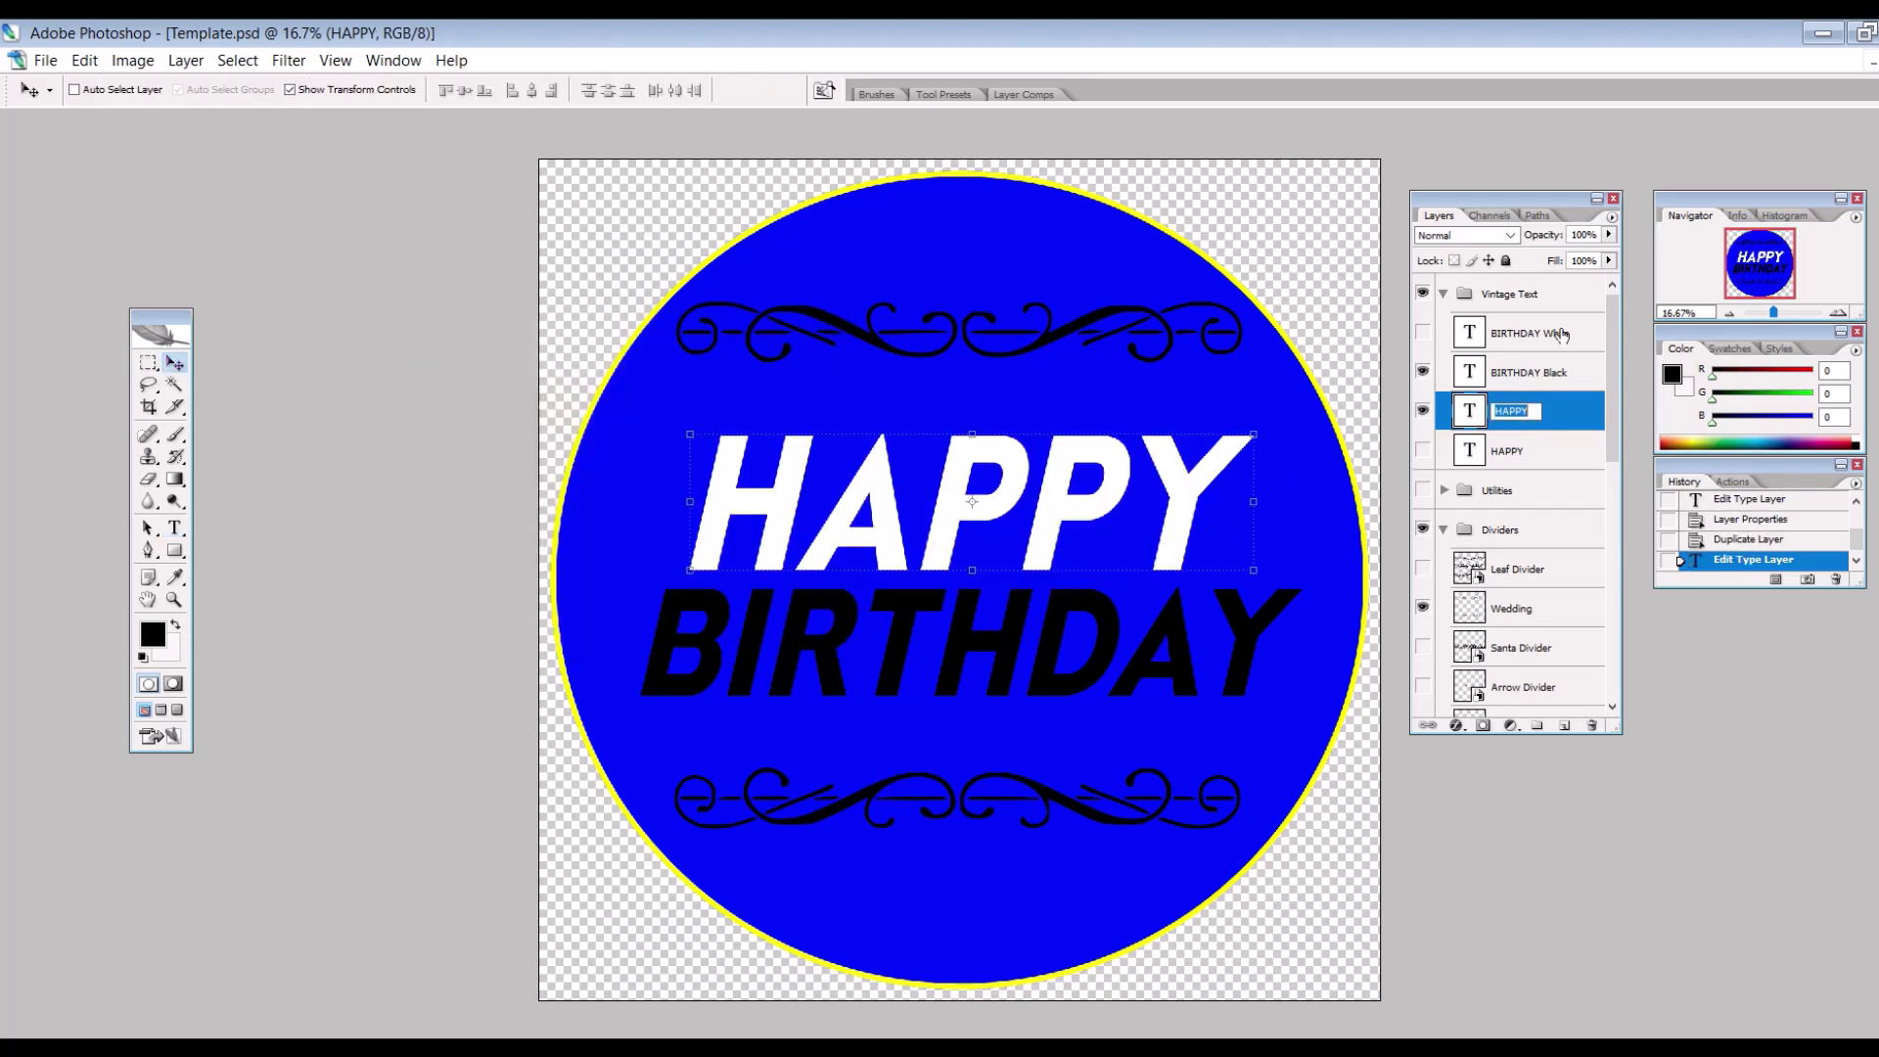
pyautogui.write('wh')
pyautogui.write('hite')
pyautogui.press('Return')
# - Rename the original HAPPY layer to "HAPPY Black"
pyautogui.doubleClick(1508, 453)
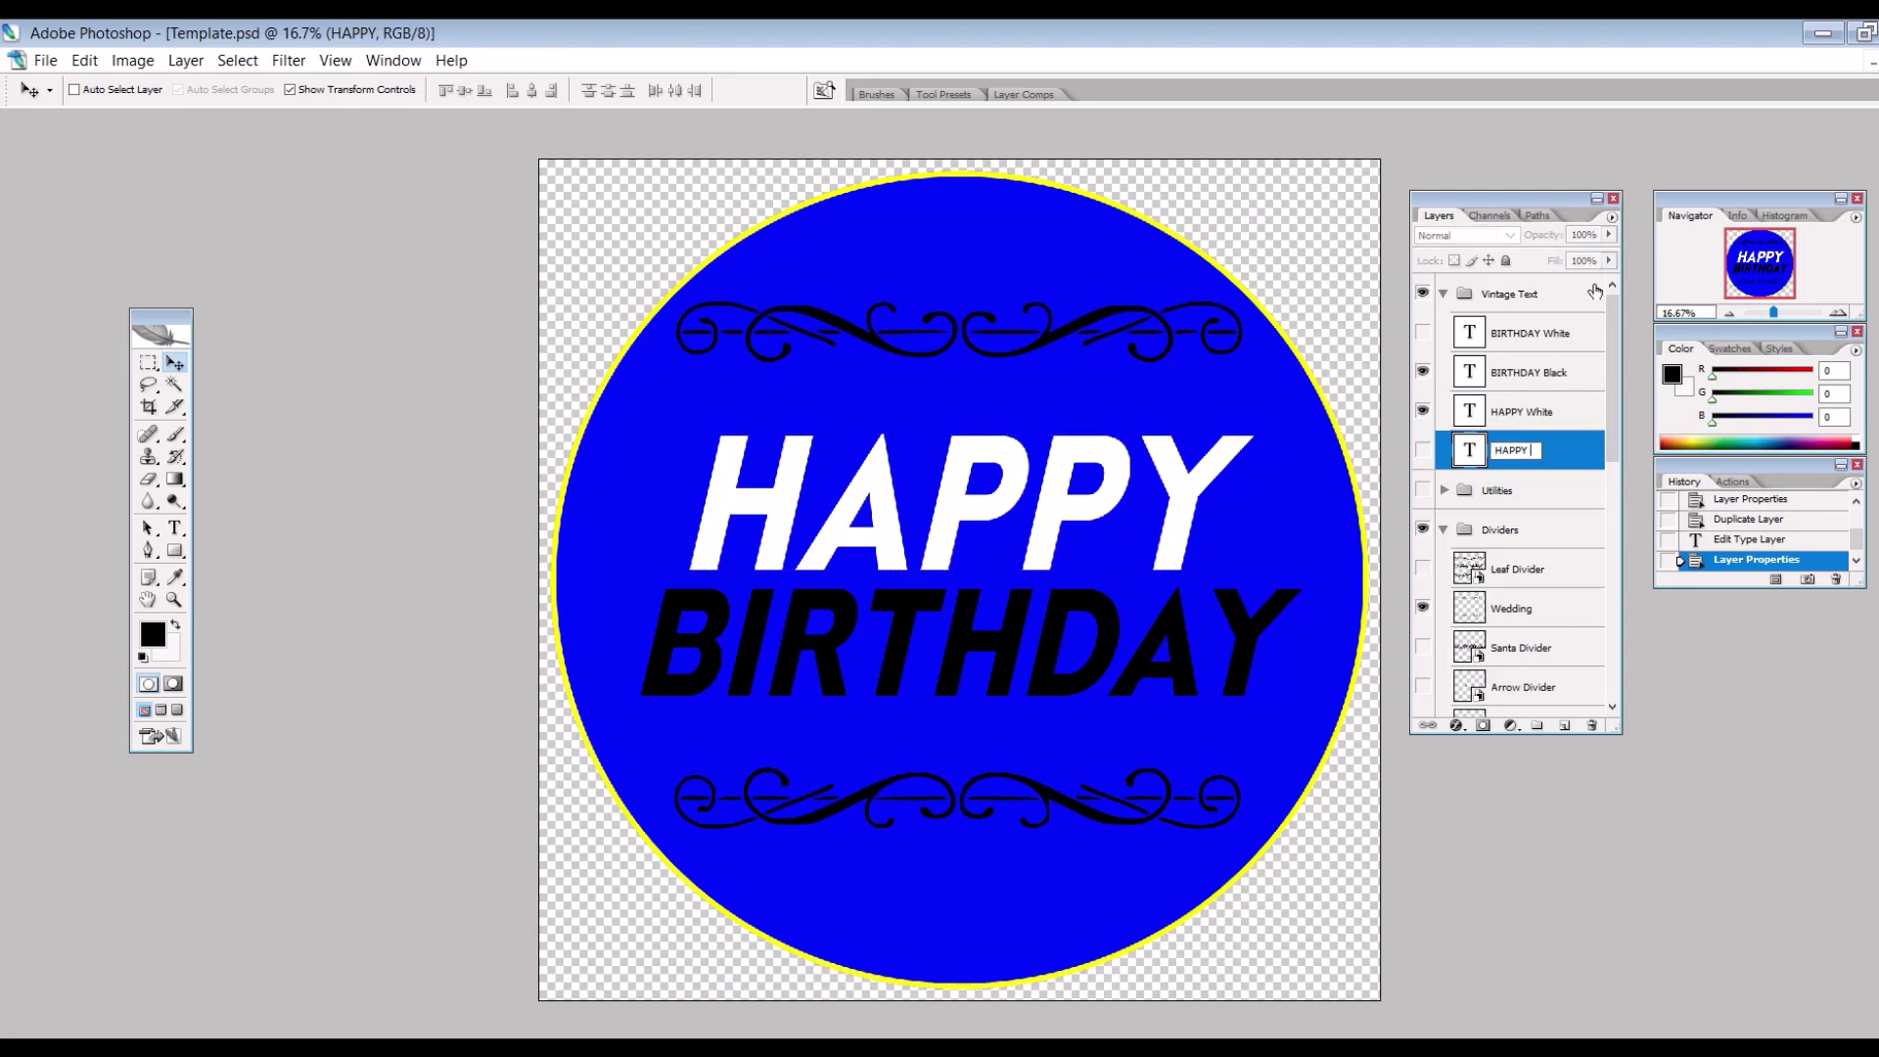
pyautogui.write('b')
pyautogui.write('Black')
pyautogui.press('Return')
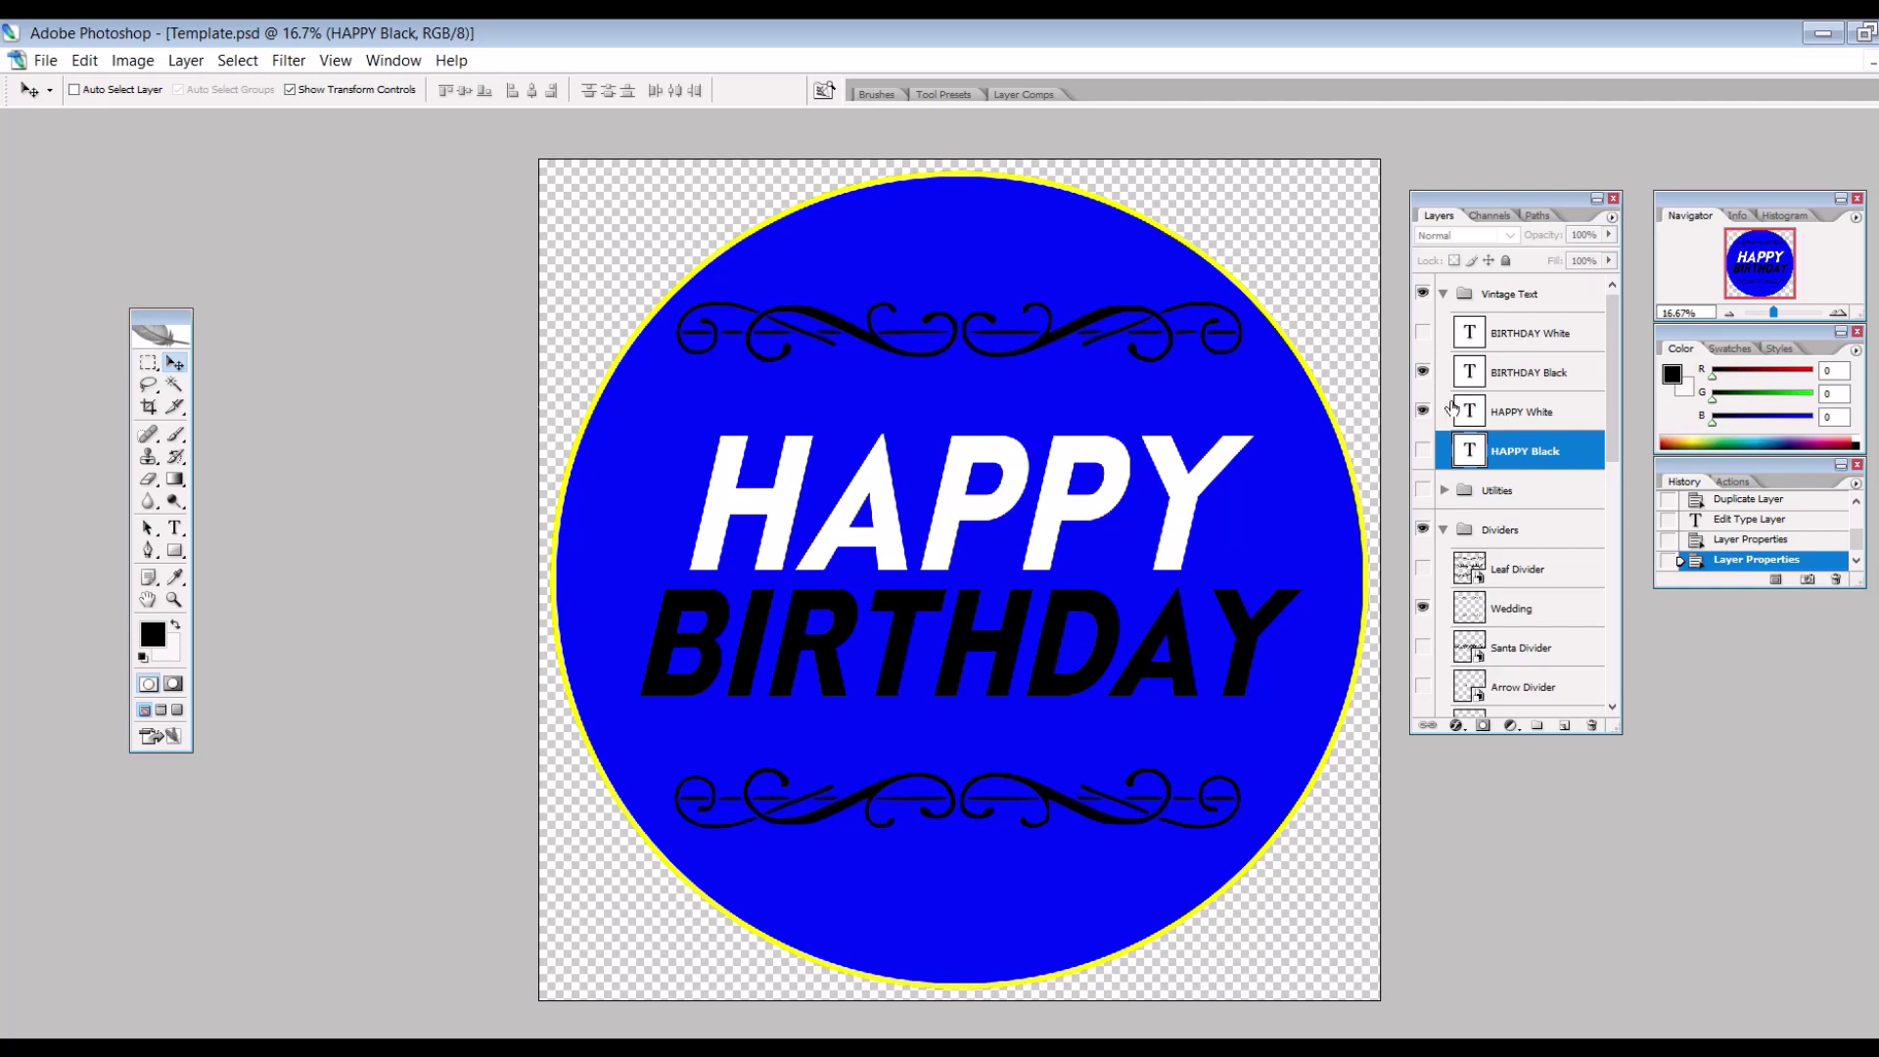
# - Move HAPPY White directly below BIRTHDAY White, and show BIRTHDAY White in place of BIRTHDAY Black
pyautogui.moveTo(1515, 411); pyautogui.dragTo(1515, 370)
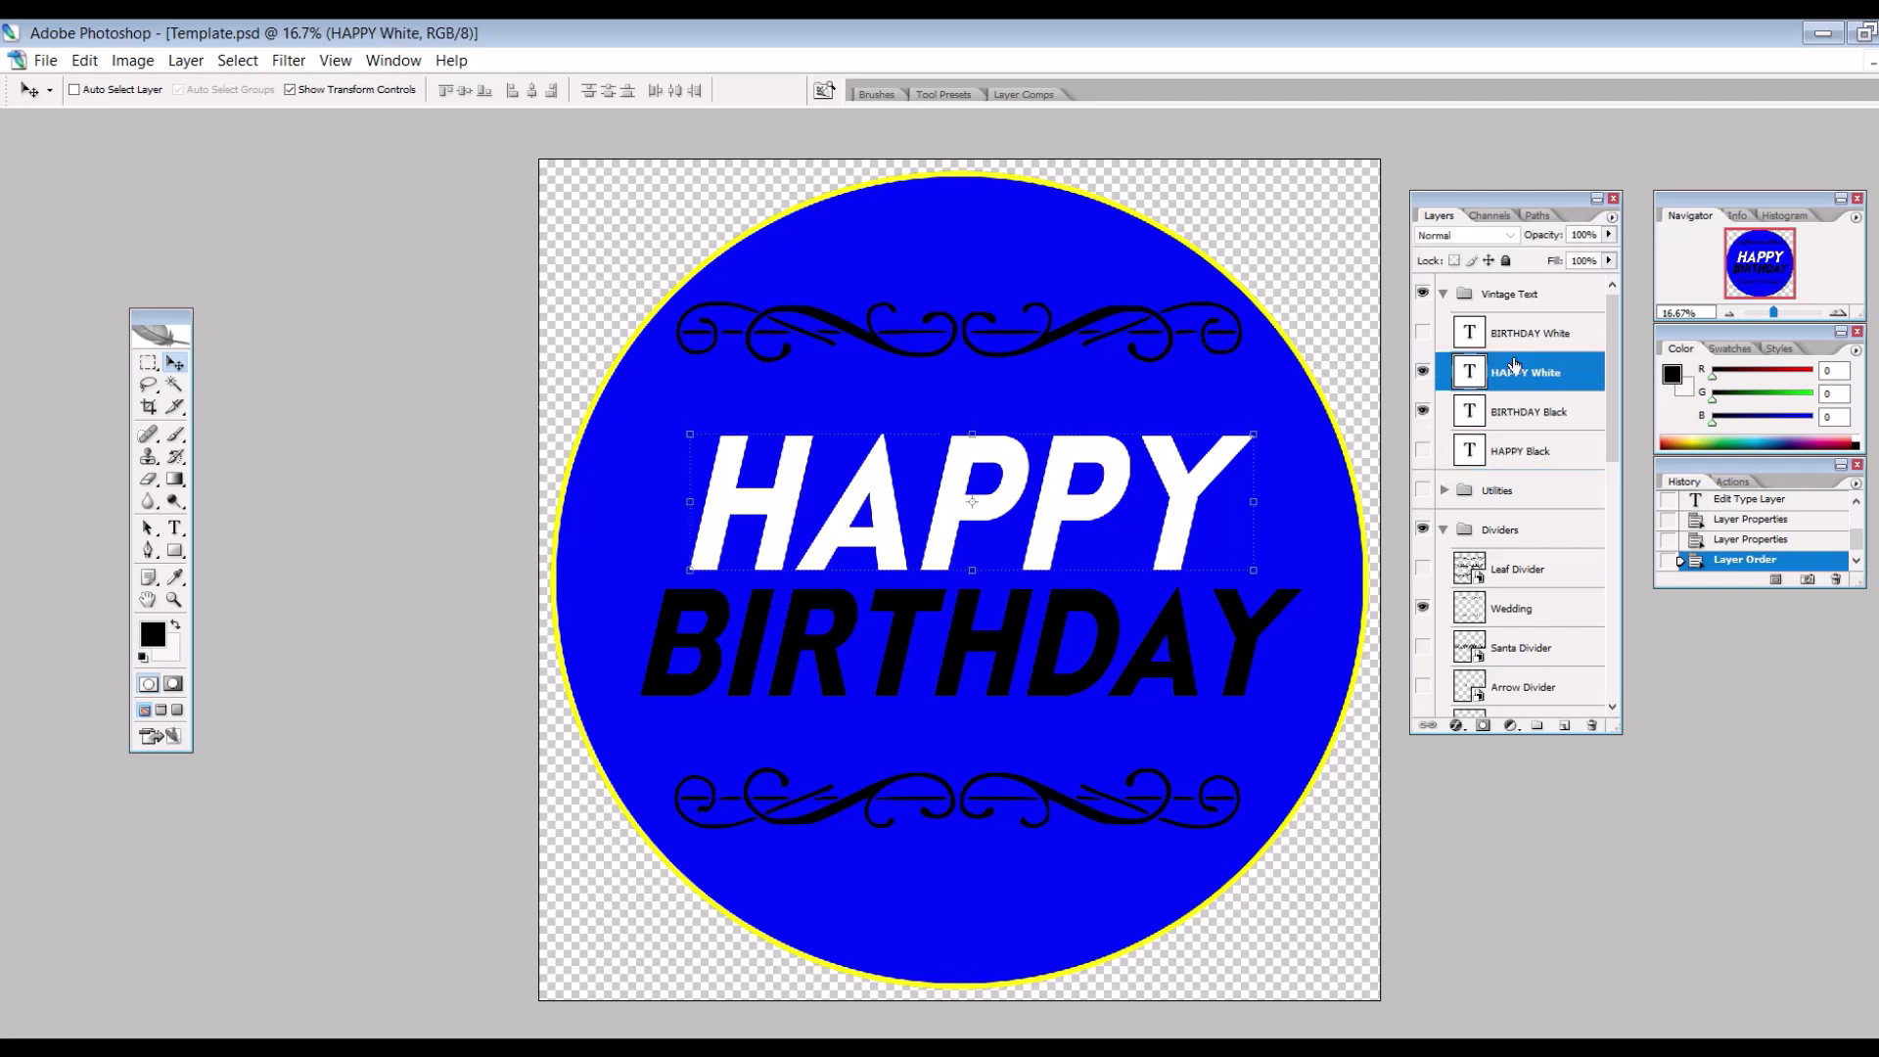
pyautogui.click(1423, 333)
pyautogui.click(1423, 411)
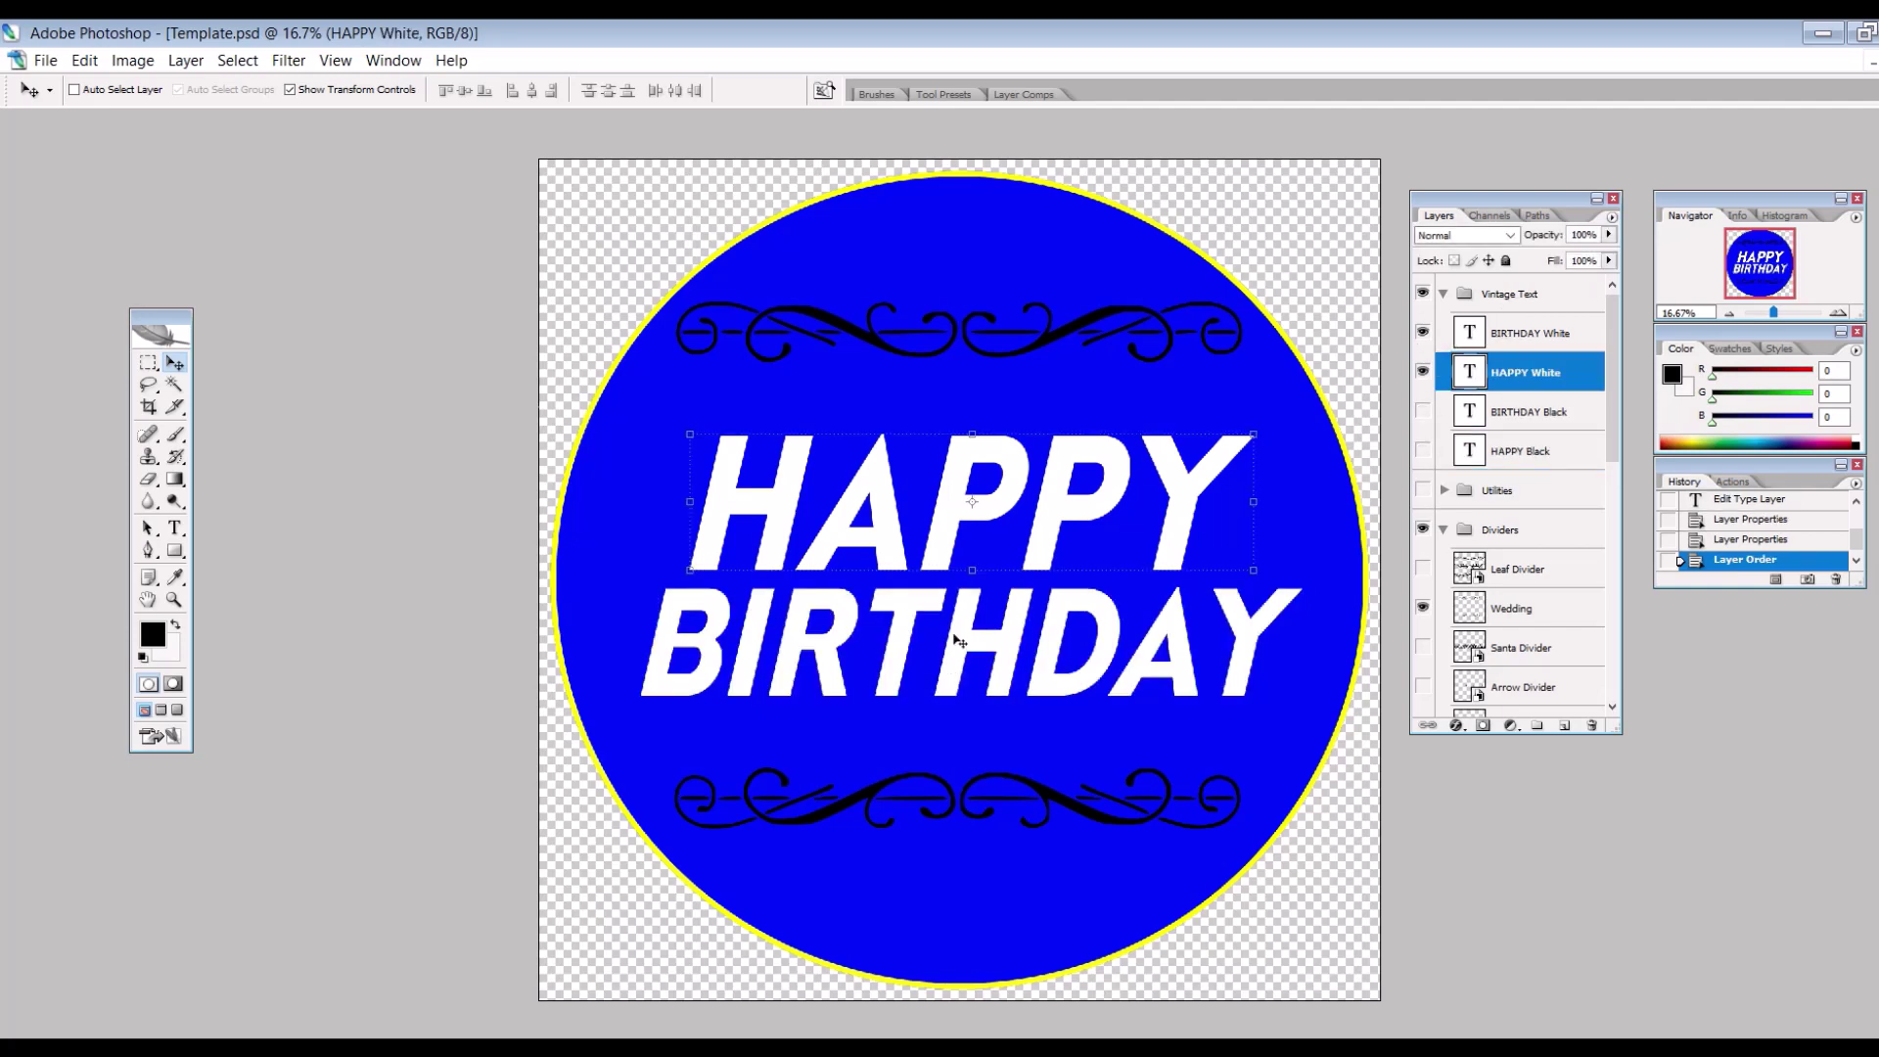
# - Hide both white text layers and show the BIRTHDAY Black and HAPPY Black layers instead
pyautogui.click(1423, 333)
pyautogui.click(1423, 372)
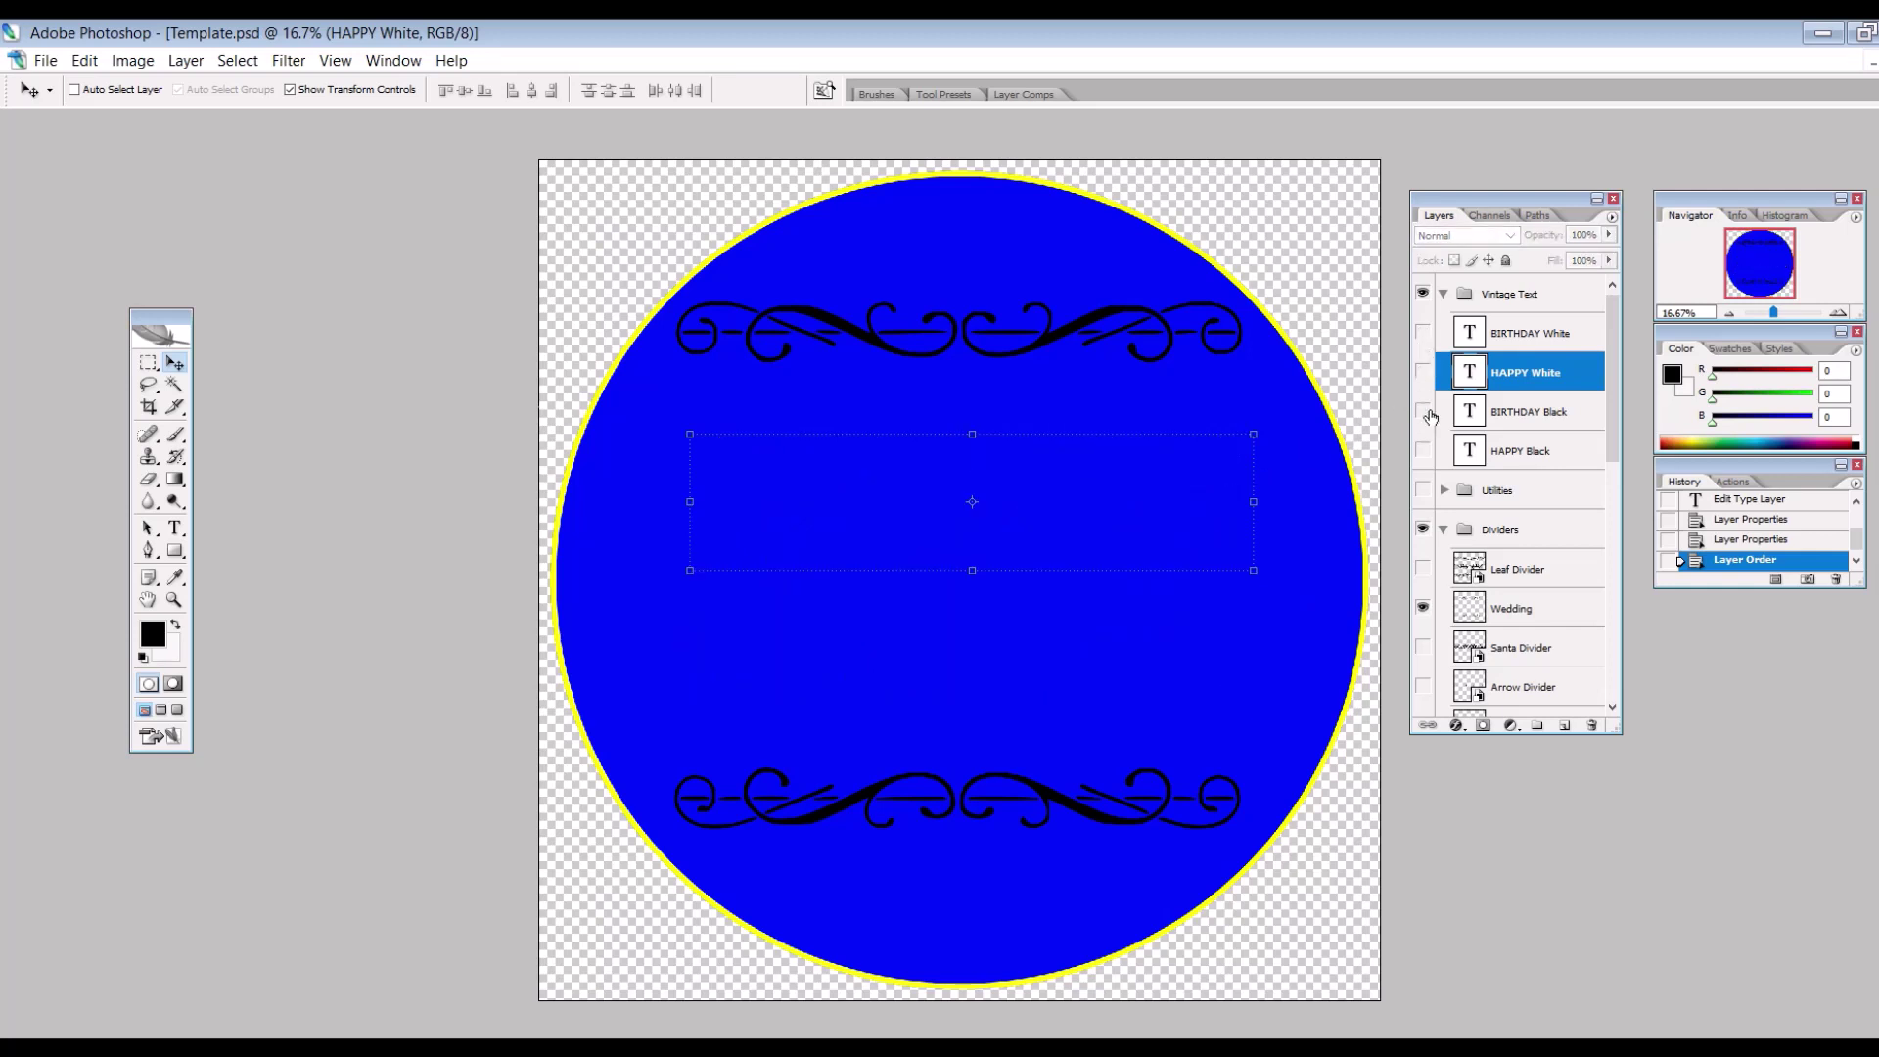
pyautogui.click(1423, 411)
pyautogui.click(1432, 452)
pyautogui.click(1423, 451)
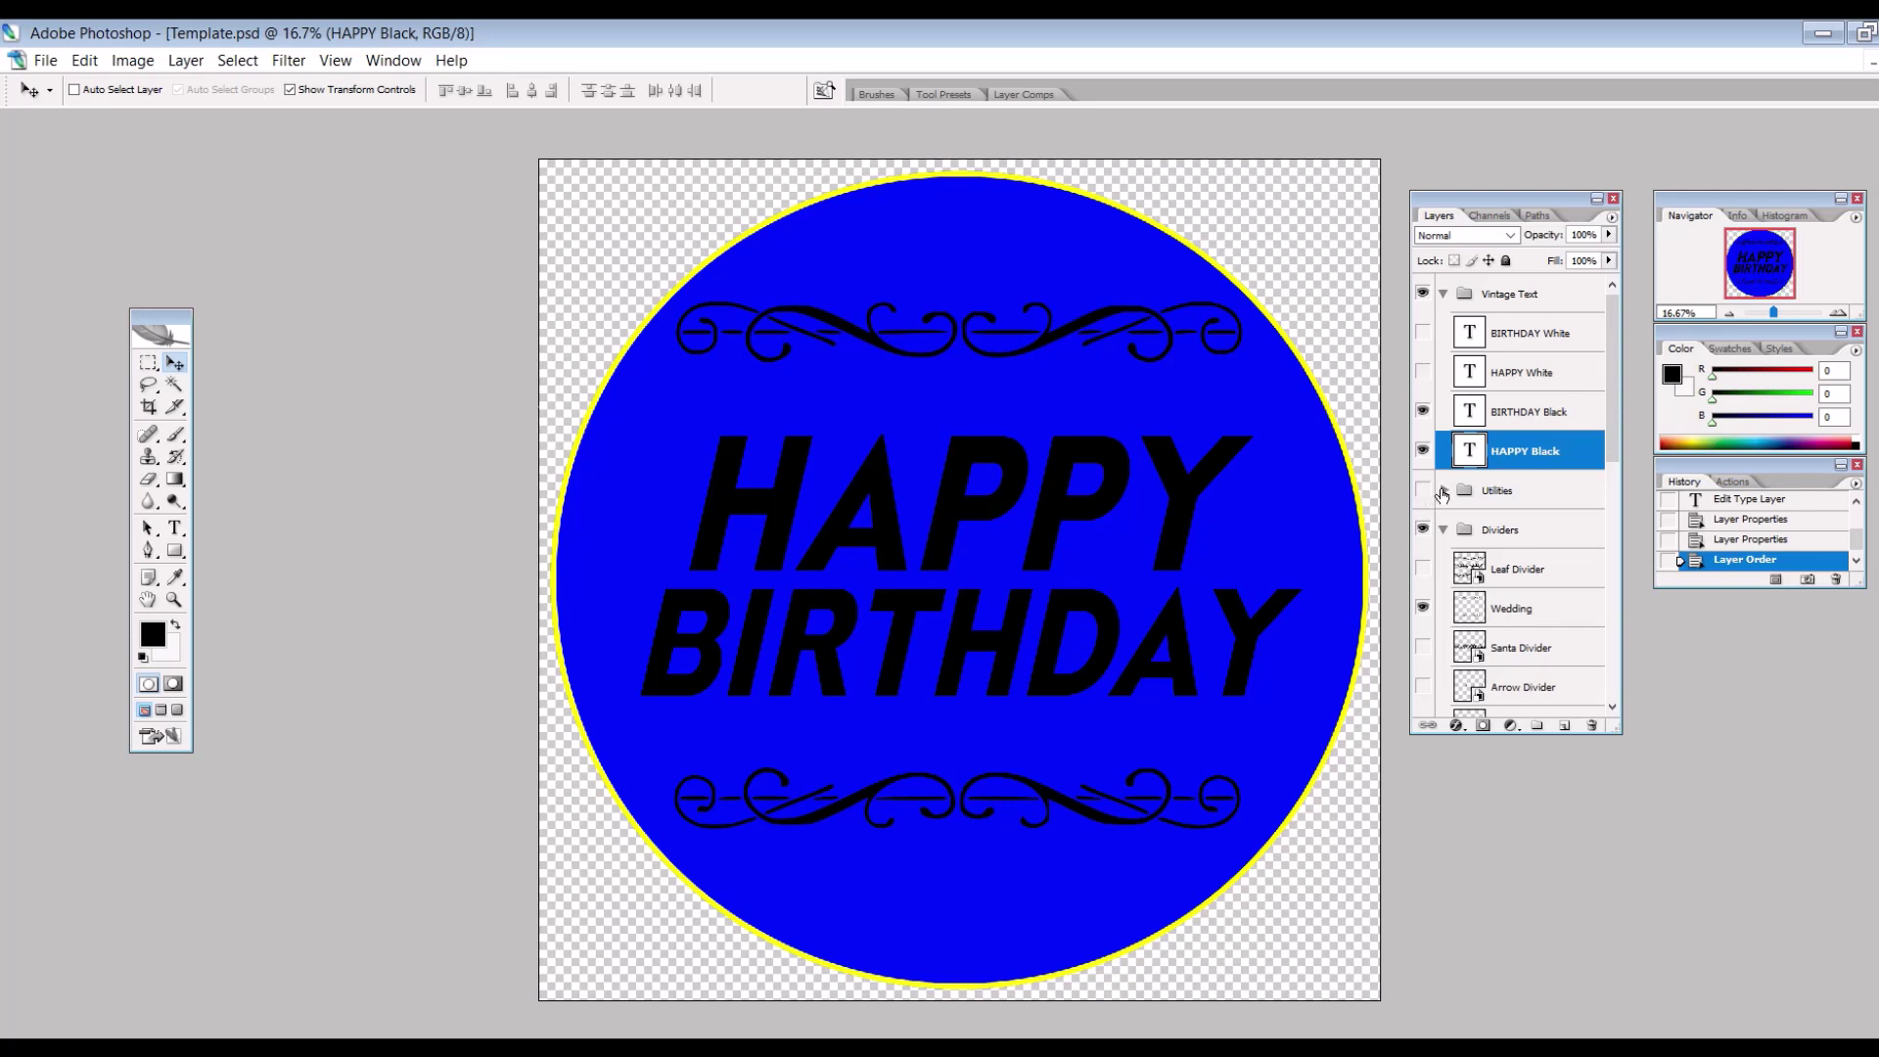
# - Expand and show the Utilities group, previewing its HORSESHOE, Coffee Steamy and ANCHOR layers one at a time
pyautogui.click(1445, 489)
pyautogui.scroll(-2, 1431, 494)
pyautogui.click(1425, 452)
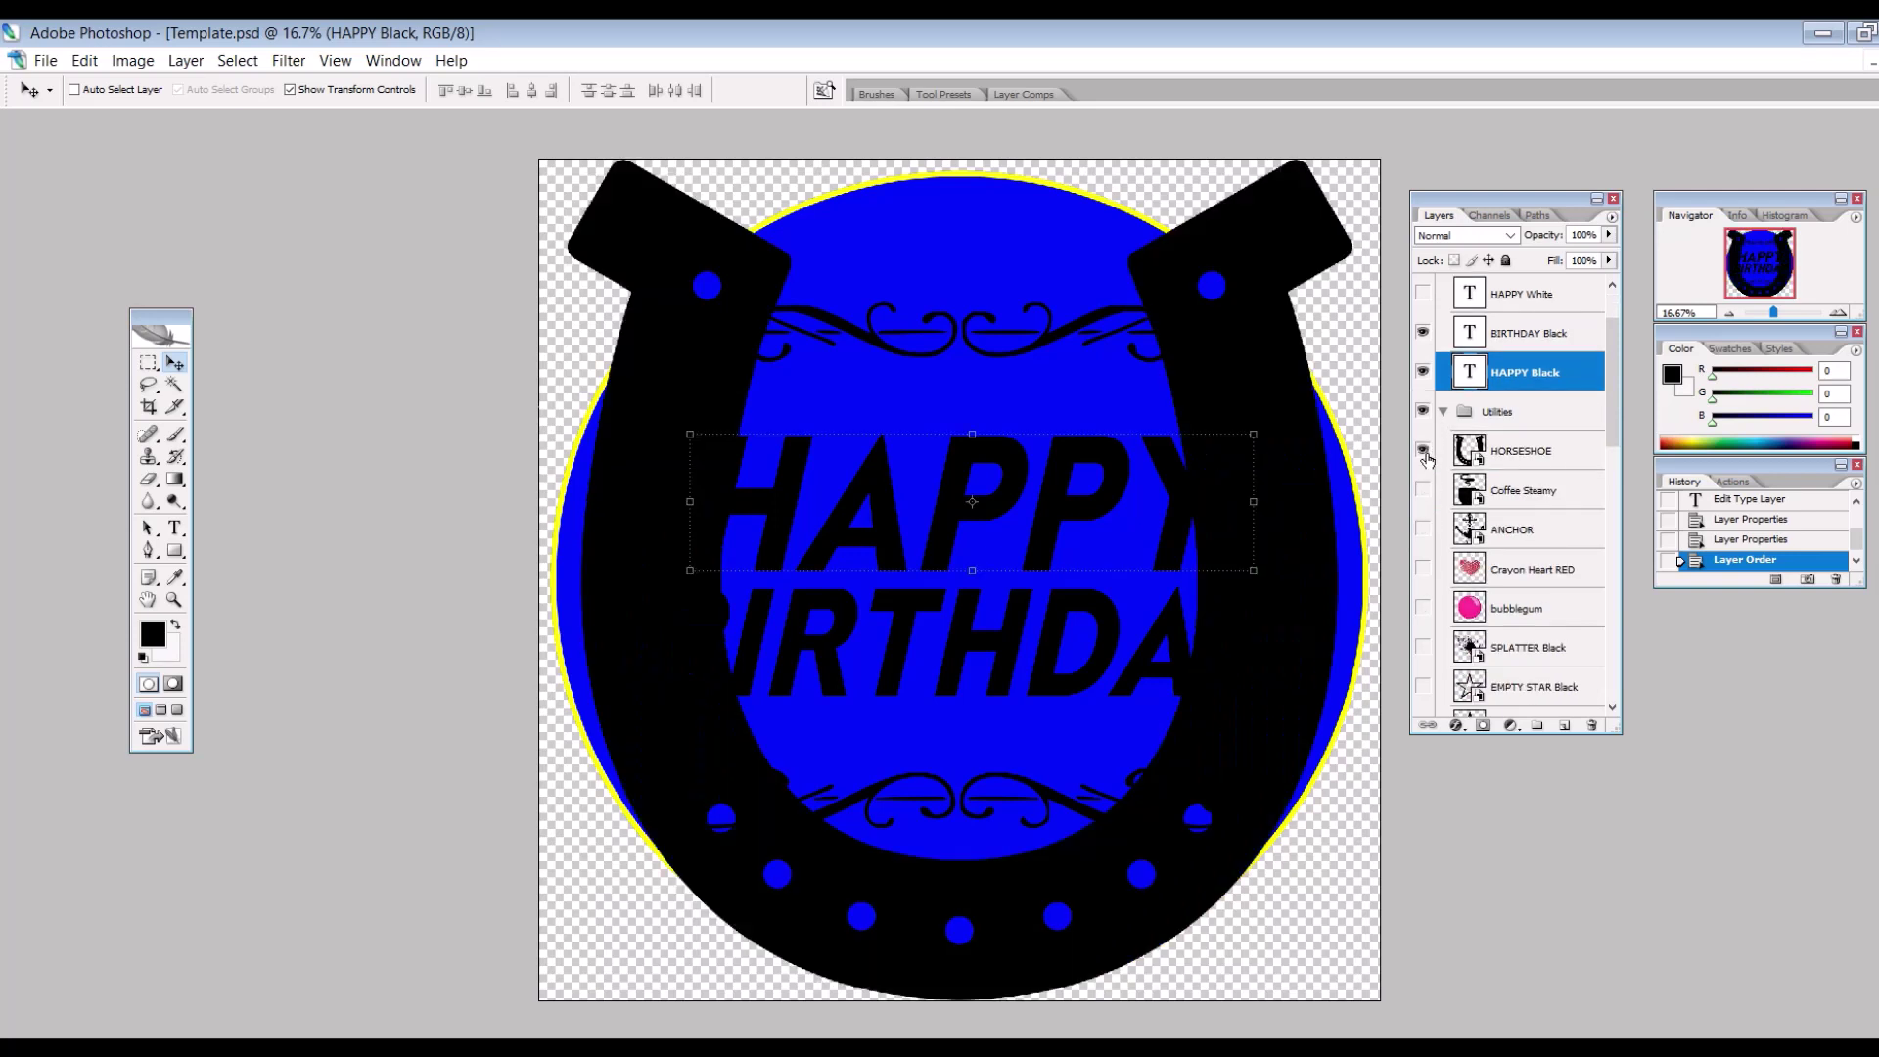
pyautogui.click(1424, 452)
pyautogui.click(1424, 490)
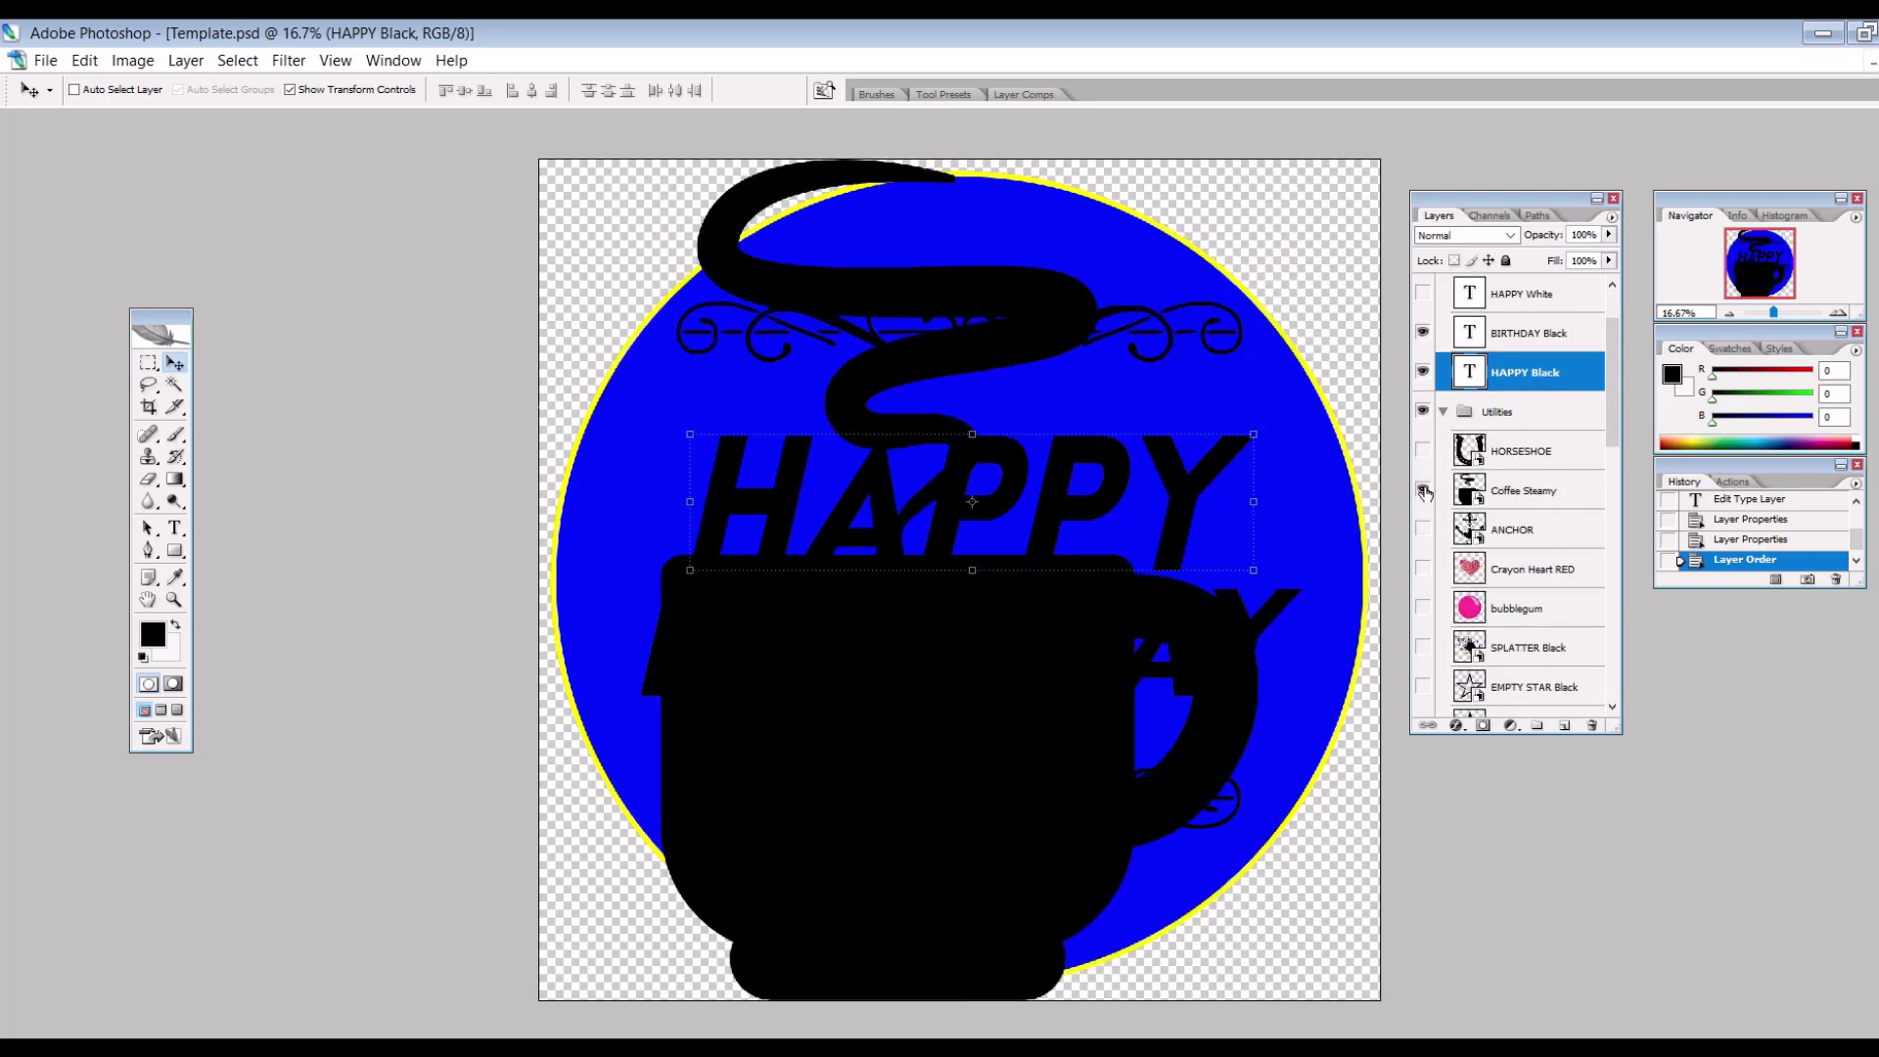
pyautogui.click(1424, 491)
pyautogui.click(1423, 529)
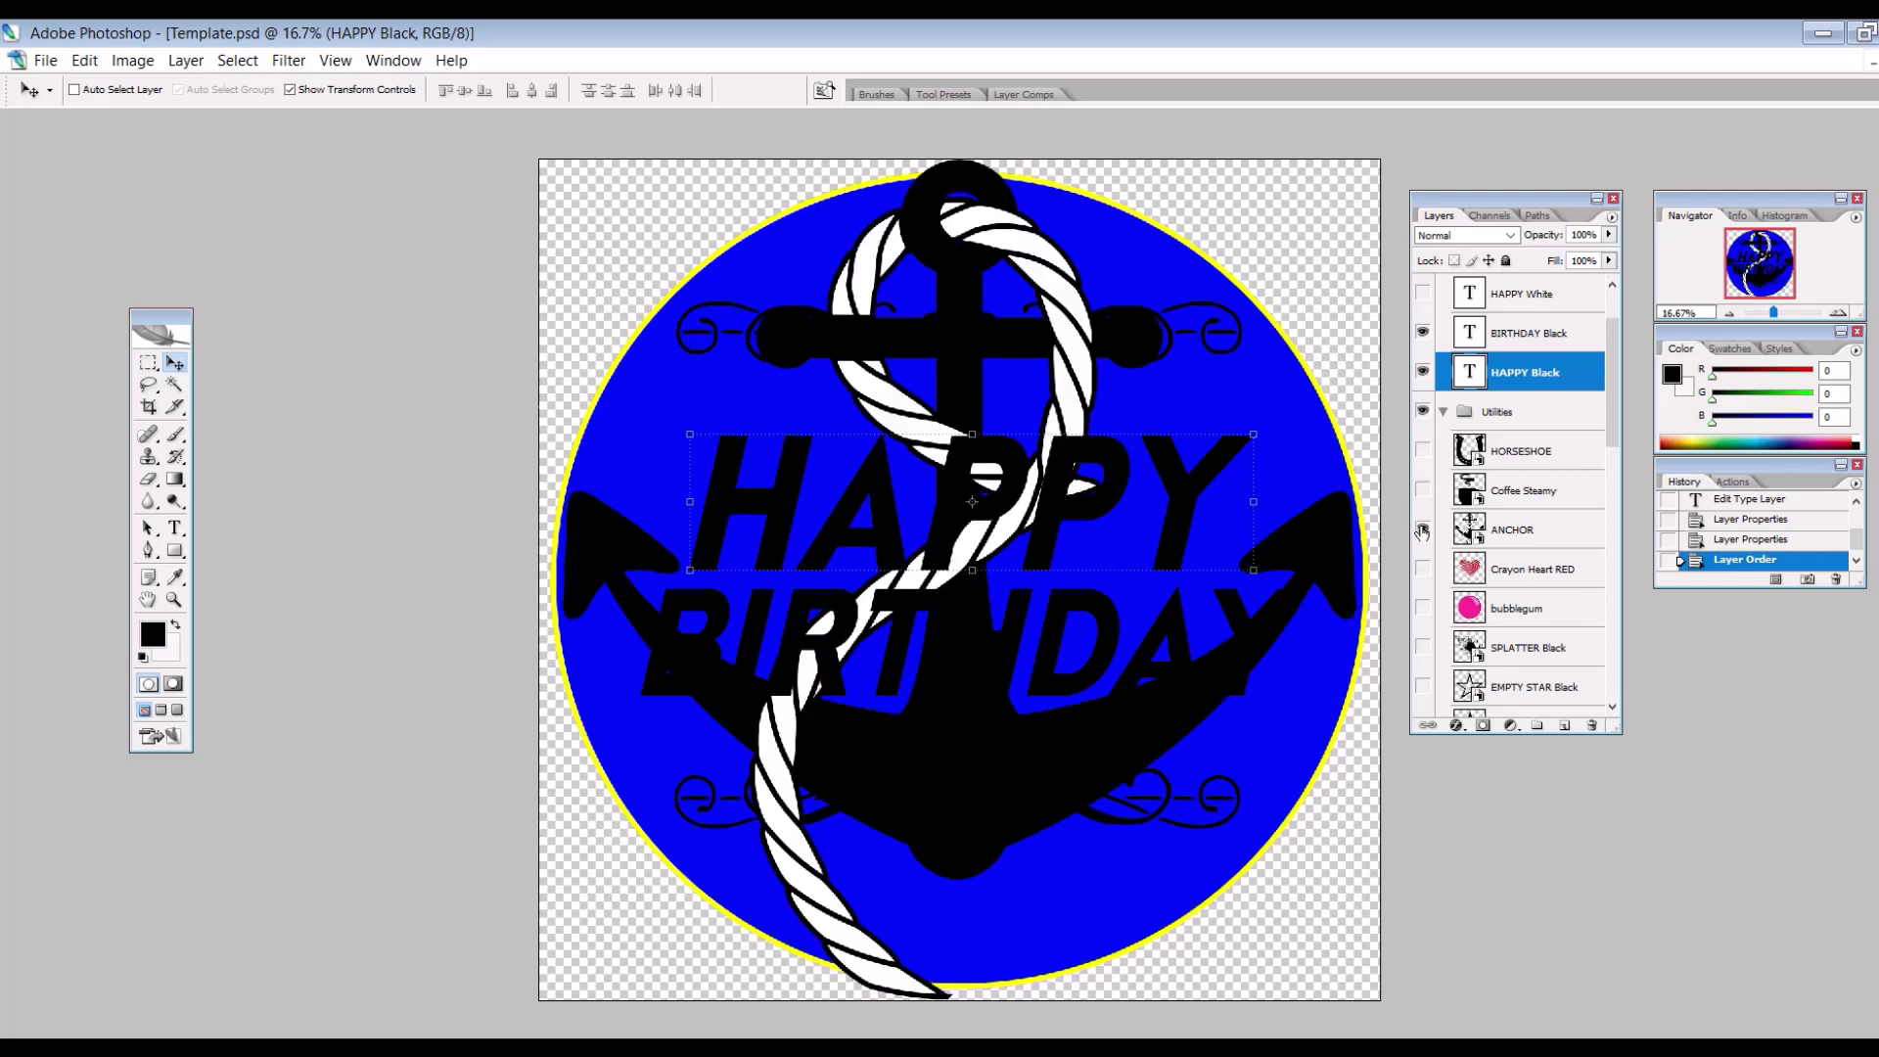
pyautogui.click(1423, 530)
pyautogui.scroll(1, 1423, 470)
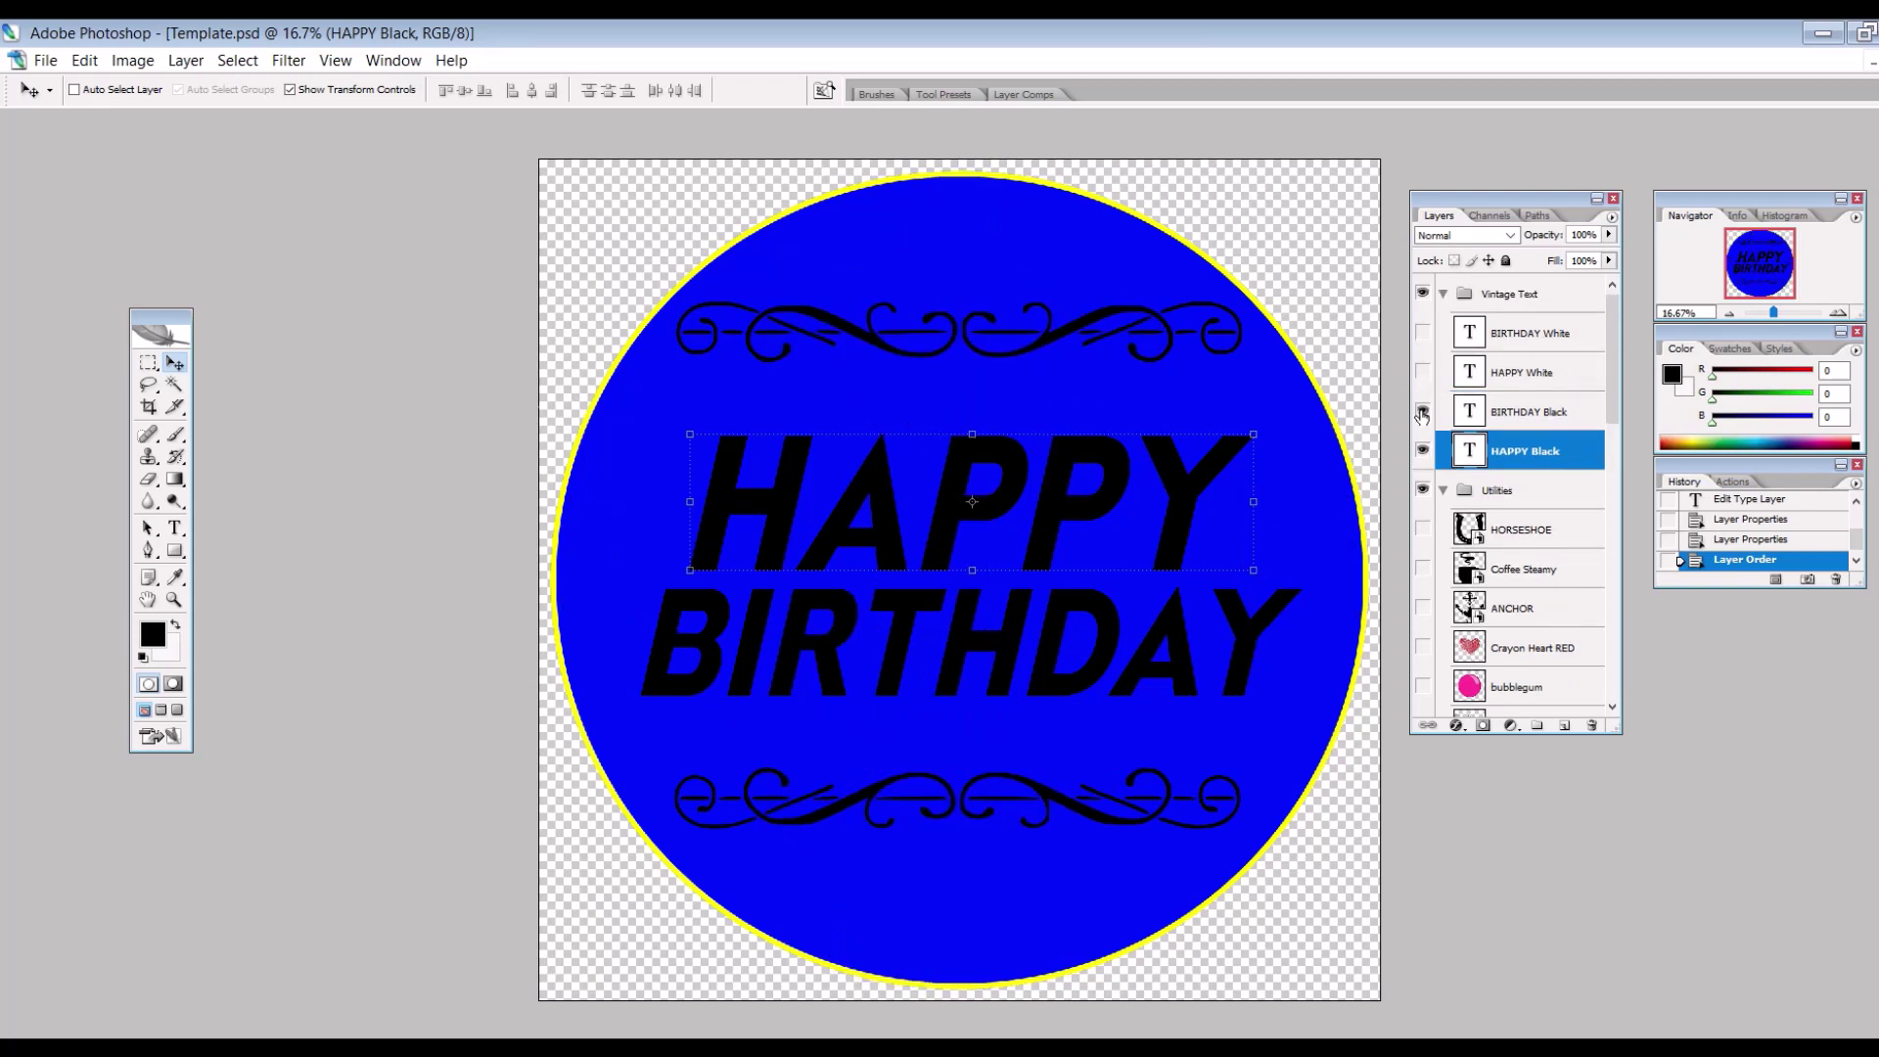
# - Hide both black text layers and preview the Crayon Heart RED, bubblegum and SPLATTER Black layers one at a time
pyautogui.click(1423, 411)
pyautogui.click(1422, 451)
pyautogui.scroll(-1, 1431, 516)
pyautogui.click(1424, 529)
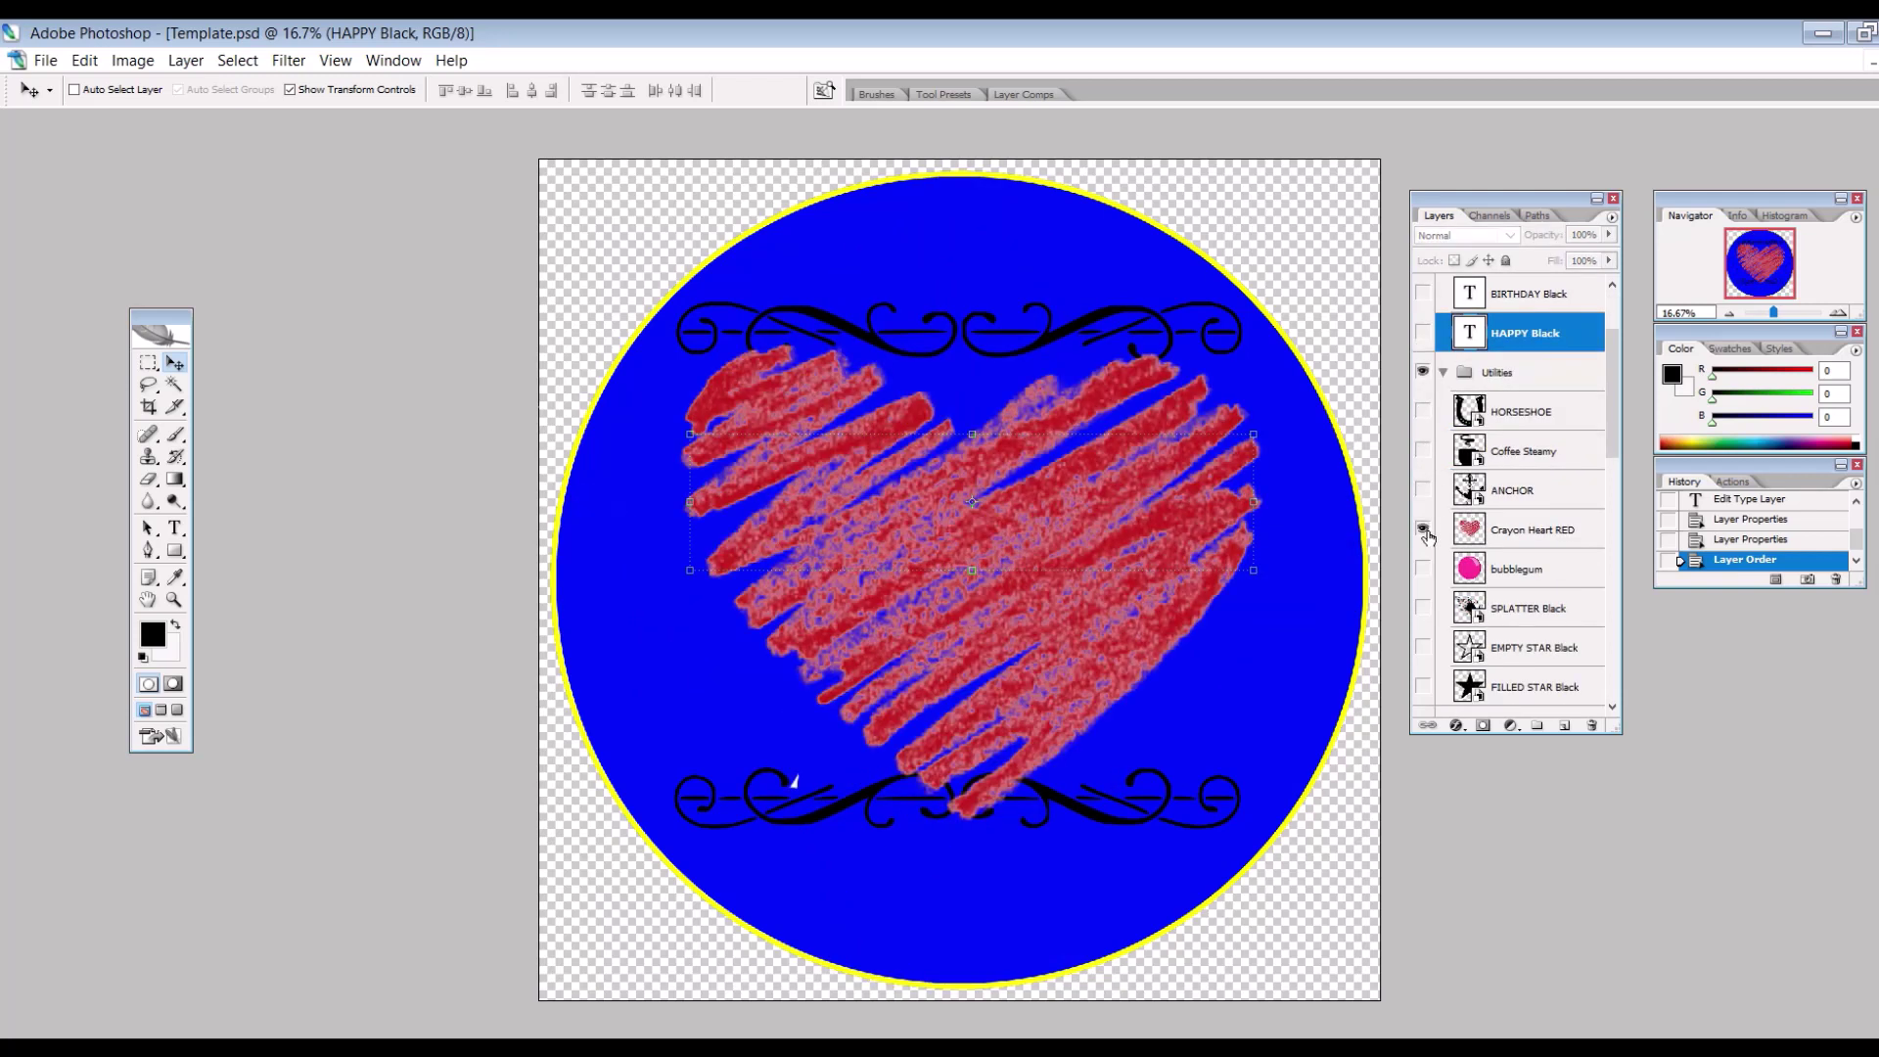
pyautogui.click(1423, 530)
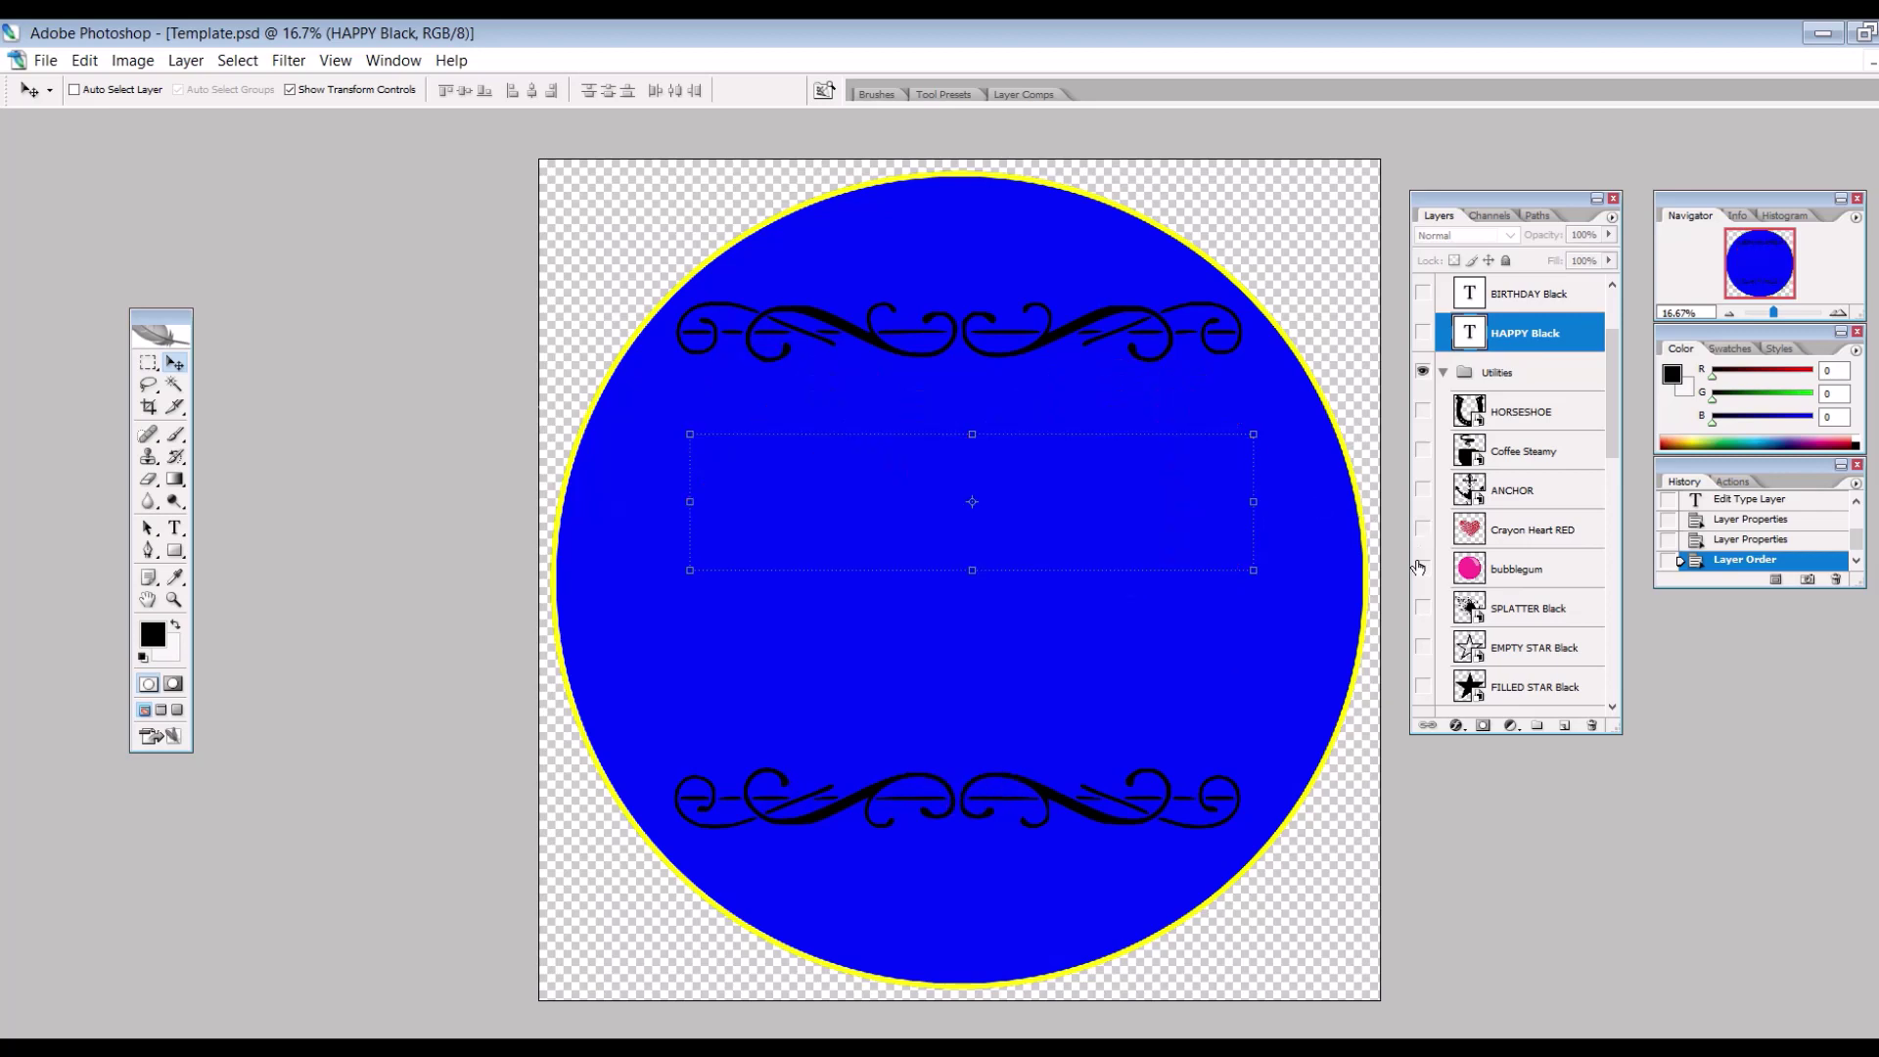
pyautogui.click(1423, 569)
pyautogui.click(1422, 569)
pyautogui.click(1423, 608)
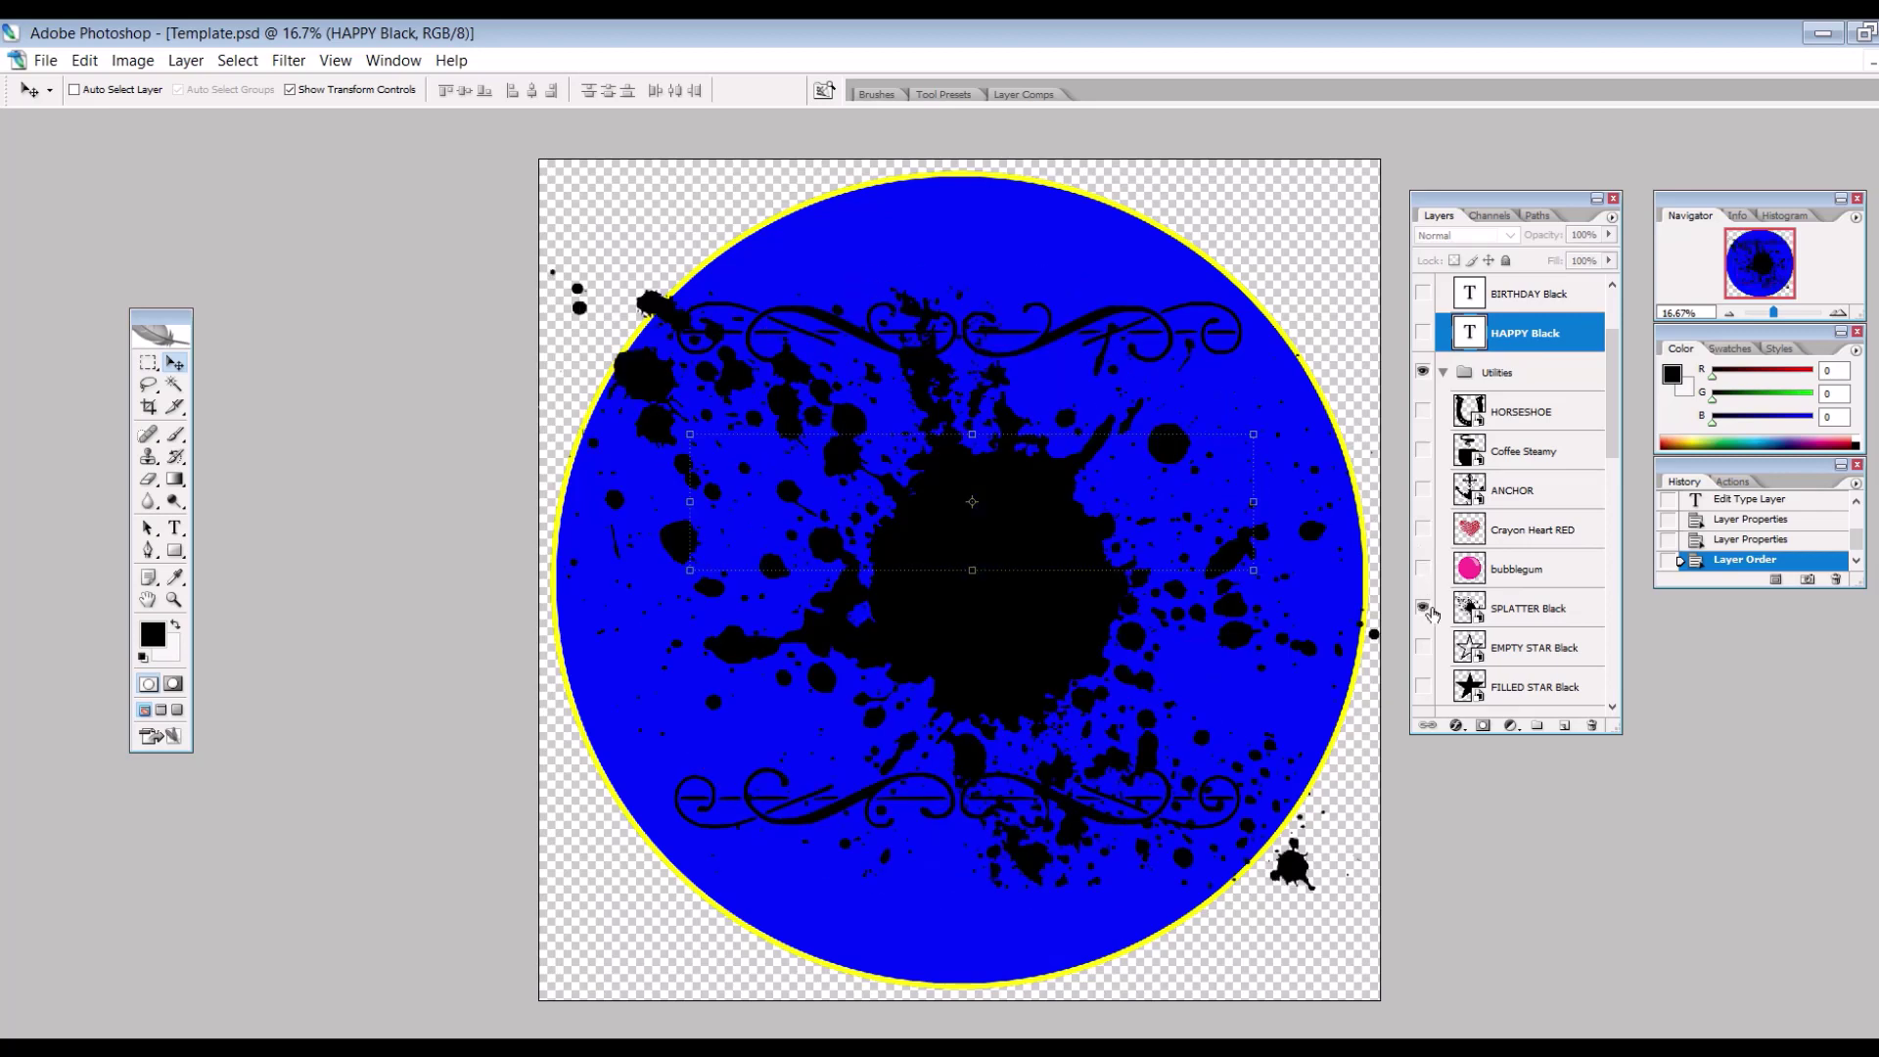
pyautogui.click(1423, 608)
# - Preview EMPTY STAR Black alone and combined with SPLATTER Black, and preview FILLED STAR Black by itself
pyautogui.click(1423, 647)
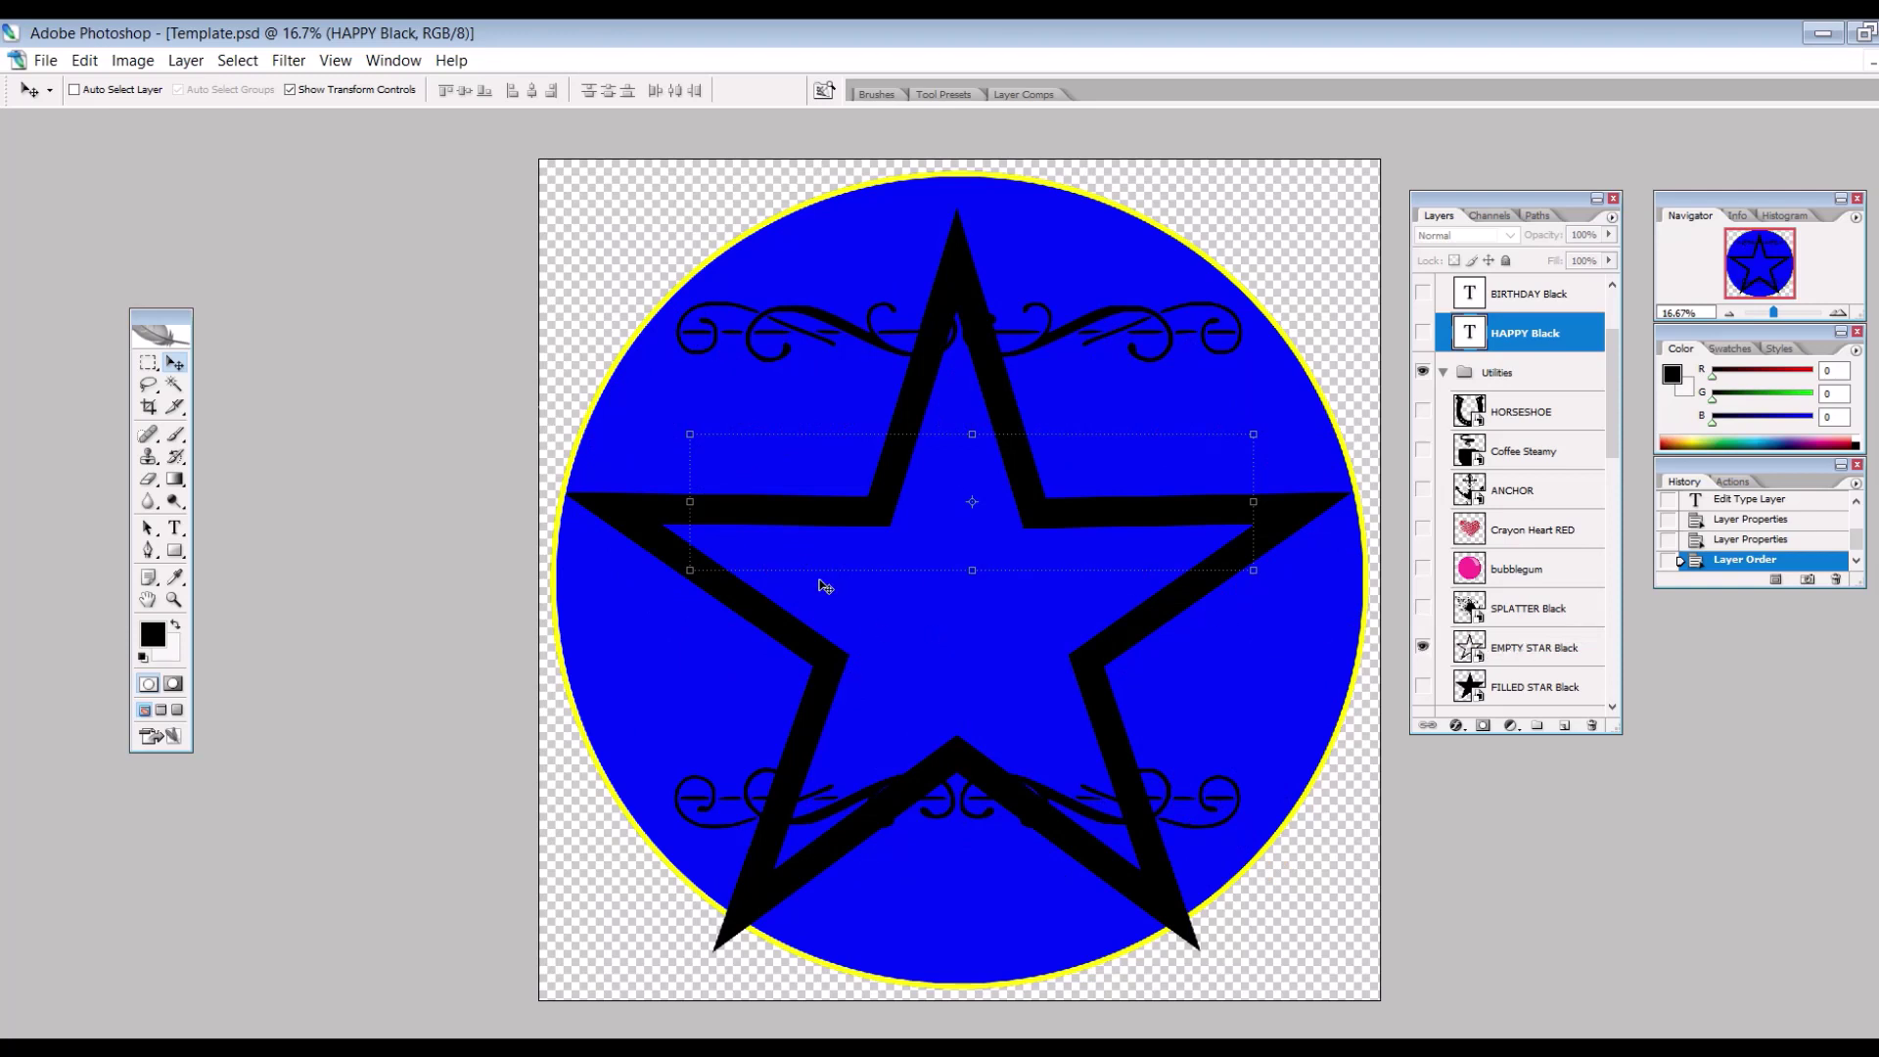
pyautogui.click(1423, 608)
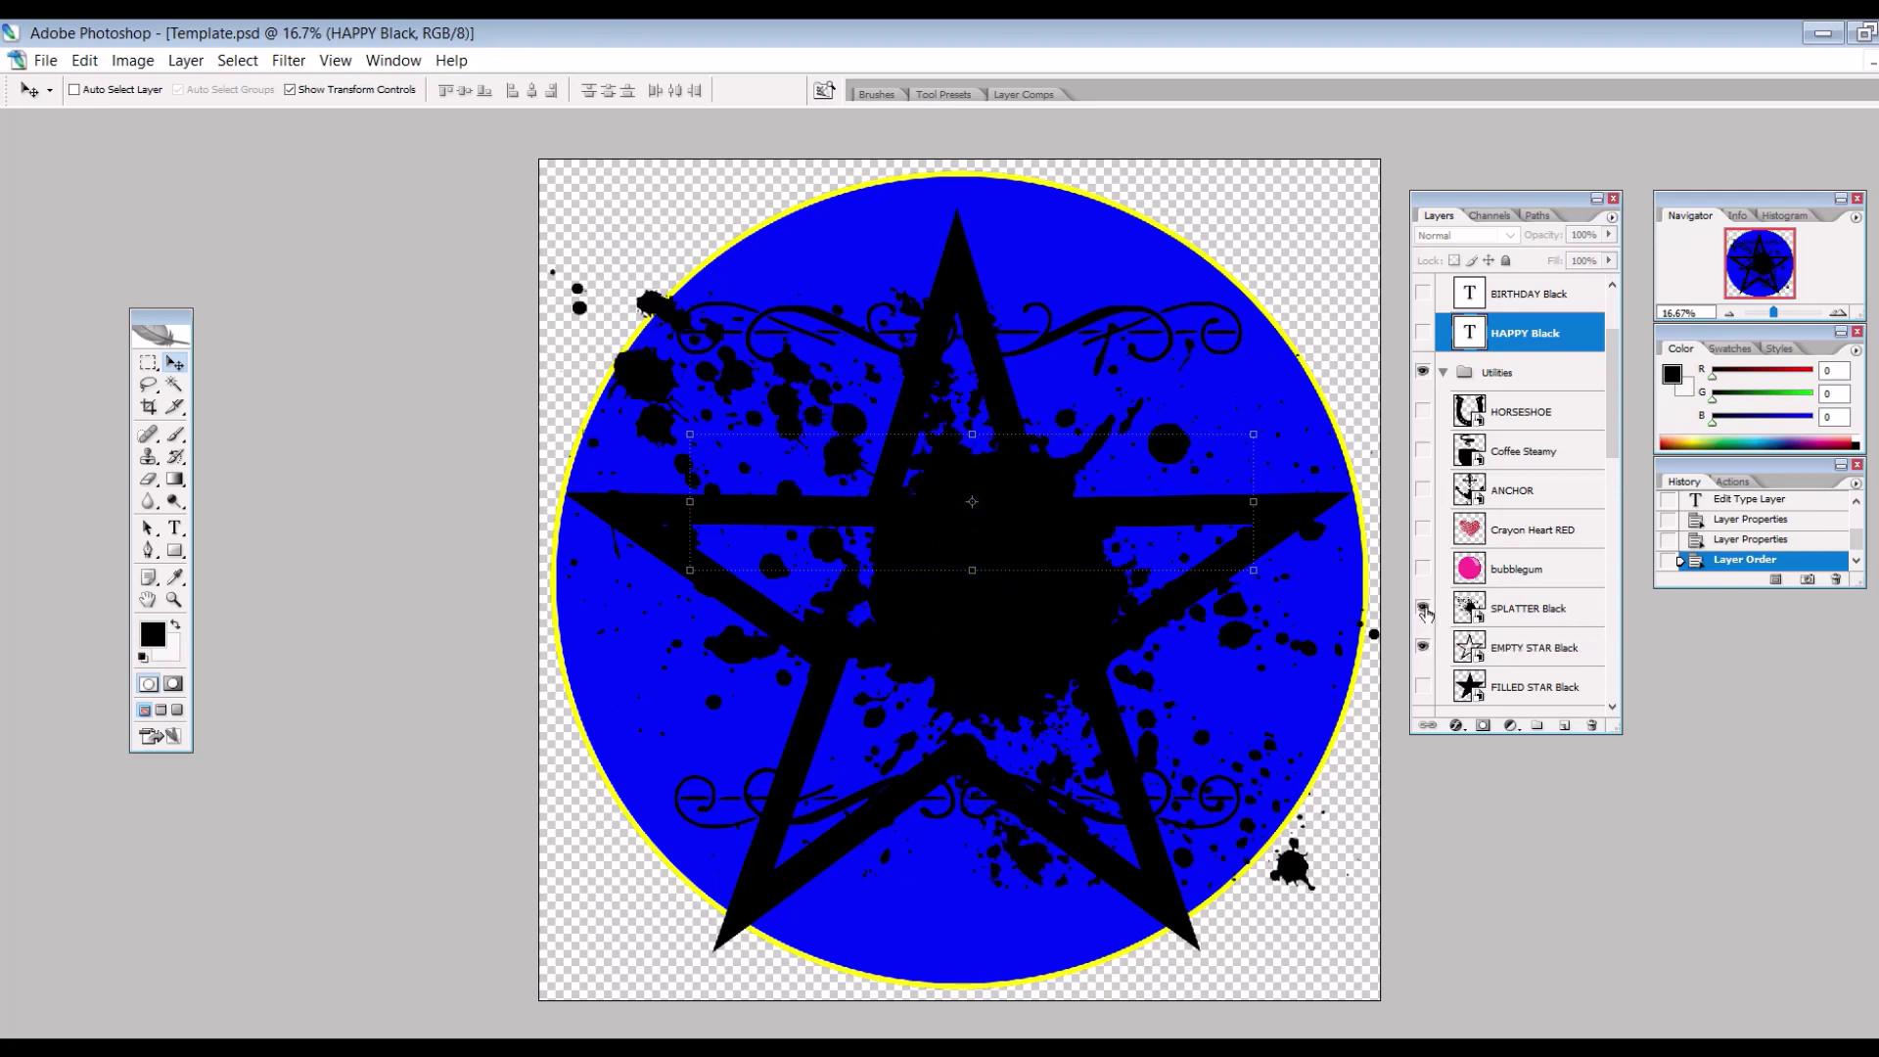
pyautogui.click(1423, 608)
pyautogui.click(1423, 647)
pyautogui.click(1423, 695)
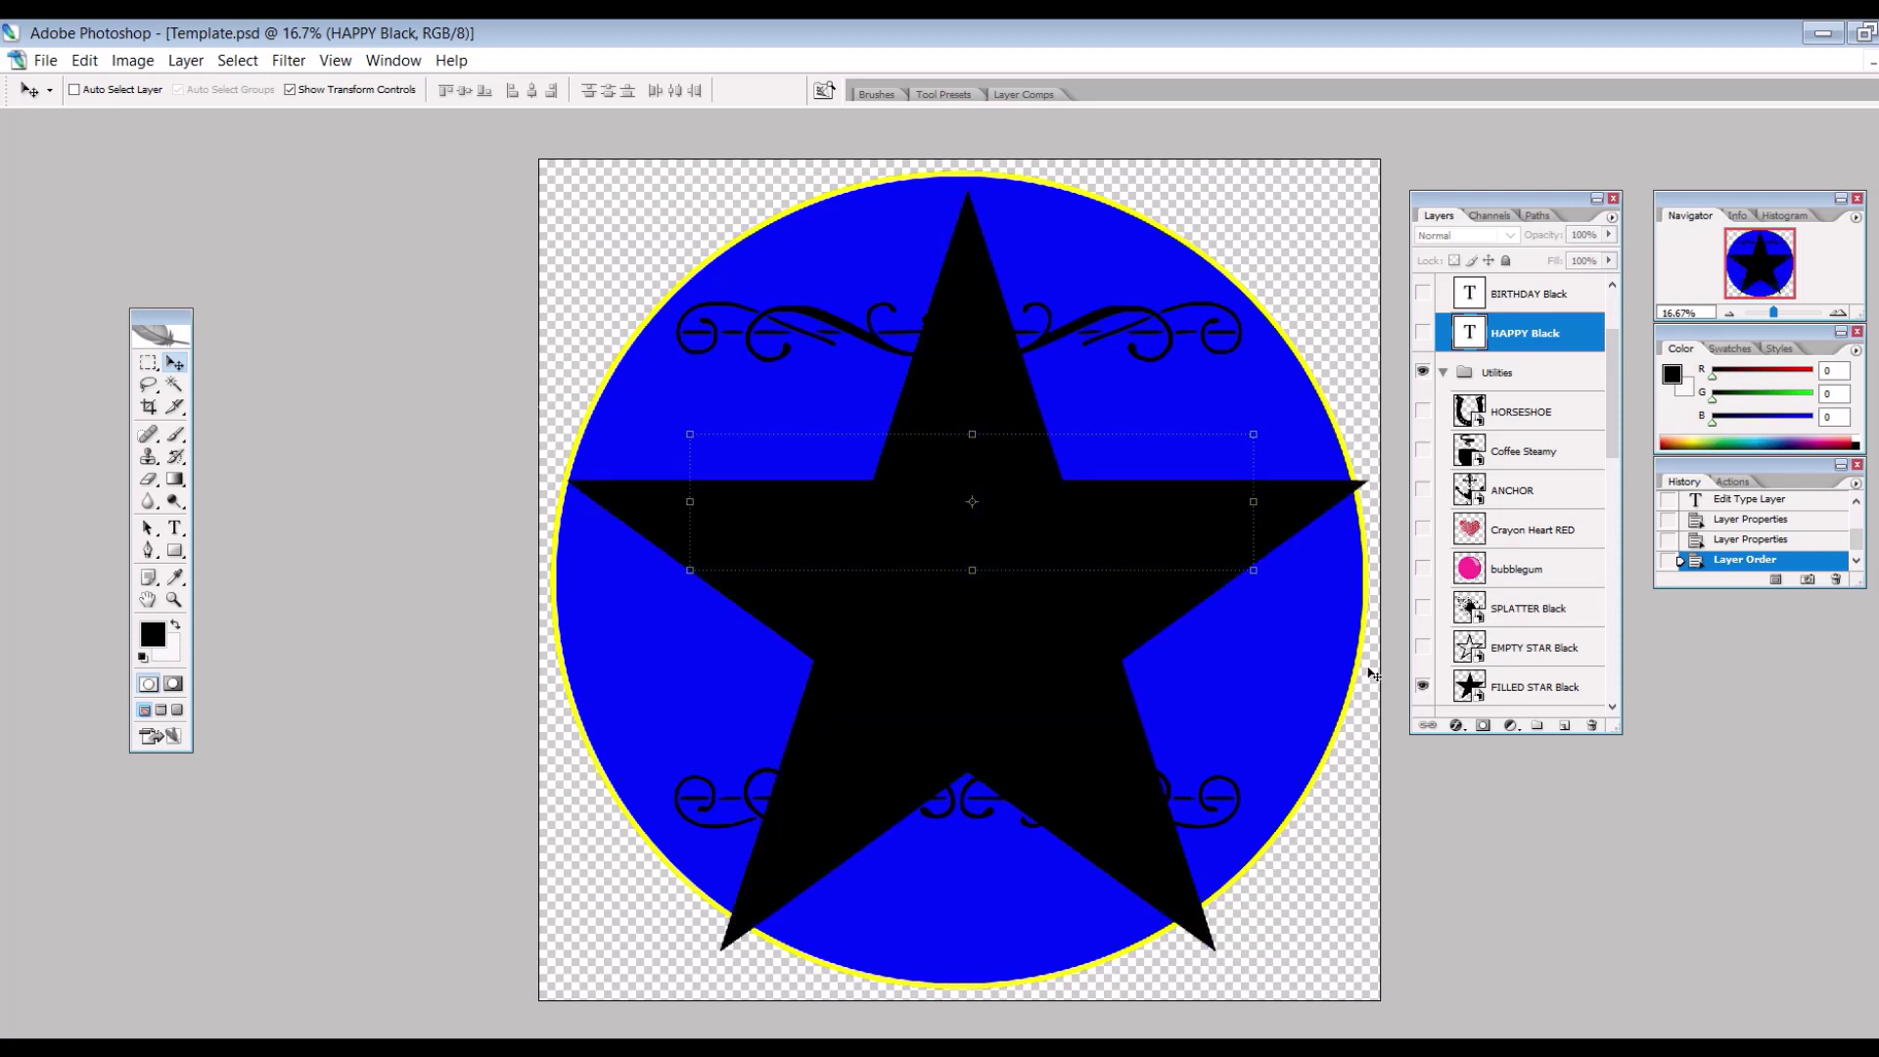
pyautogui.click(1424, 688)
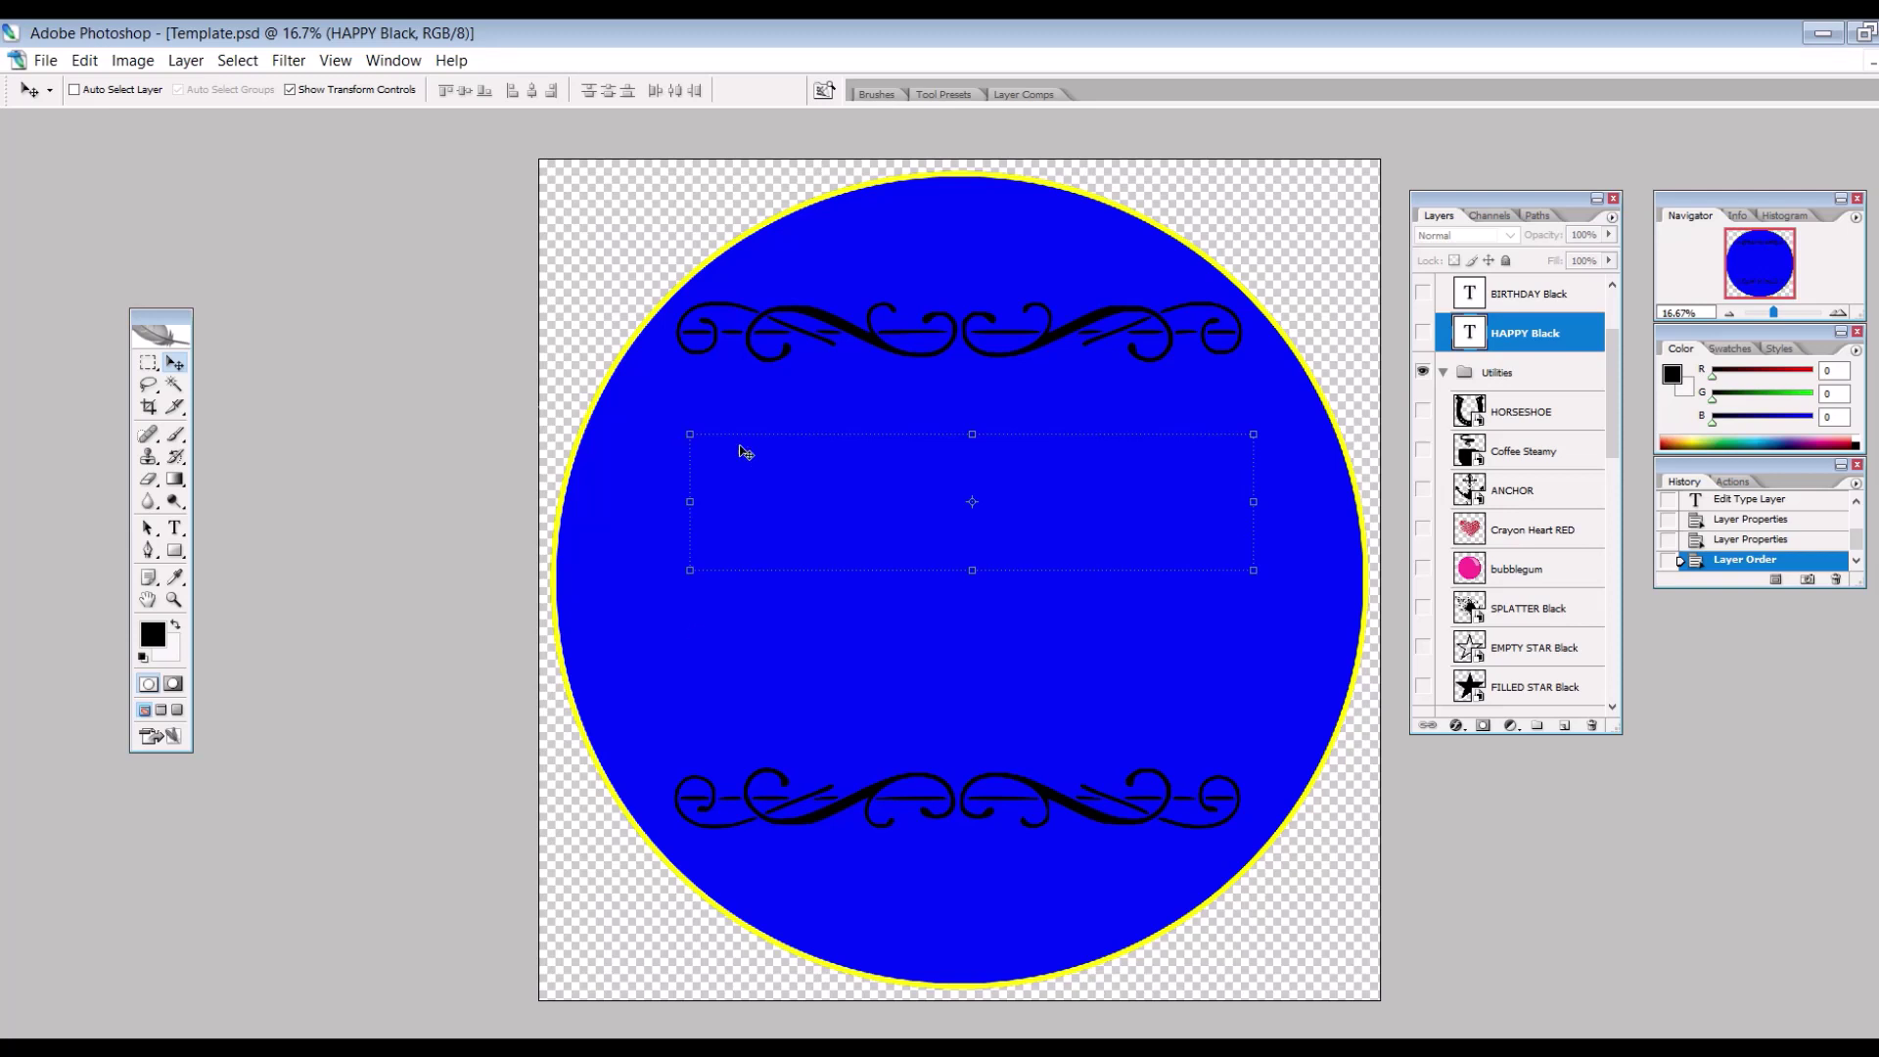
# - Hide the Wedding divider and preview the Santa Divider, Arrow Divider and Checker layers one at a time
pyautogui.scroll(2, 1454, 500)
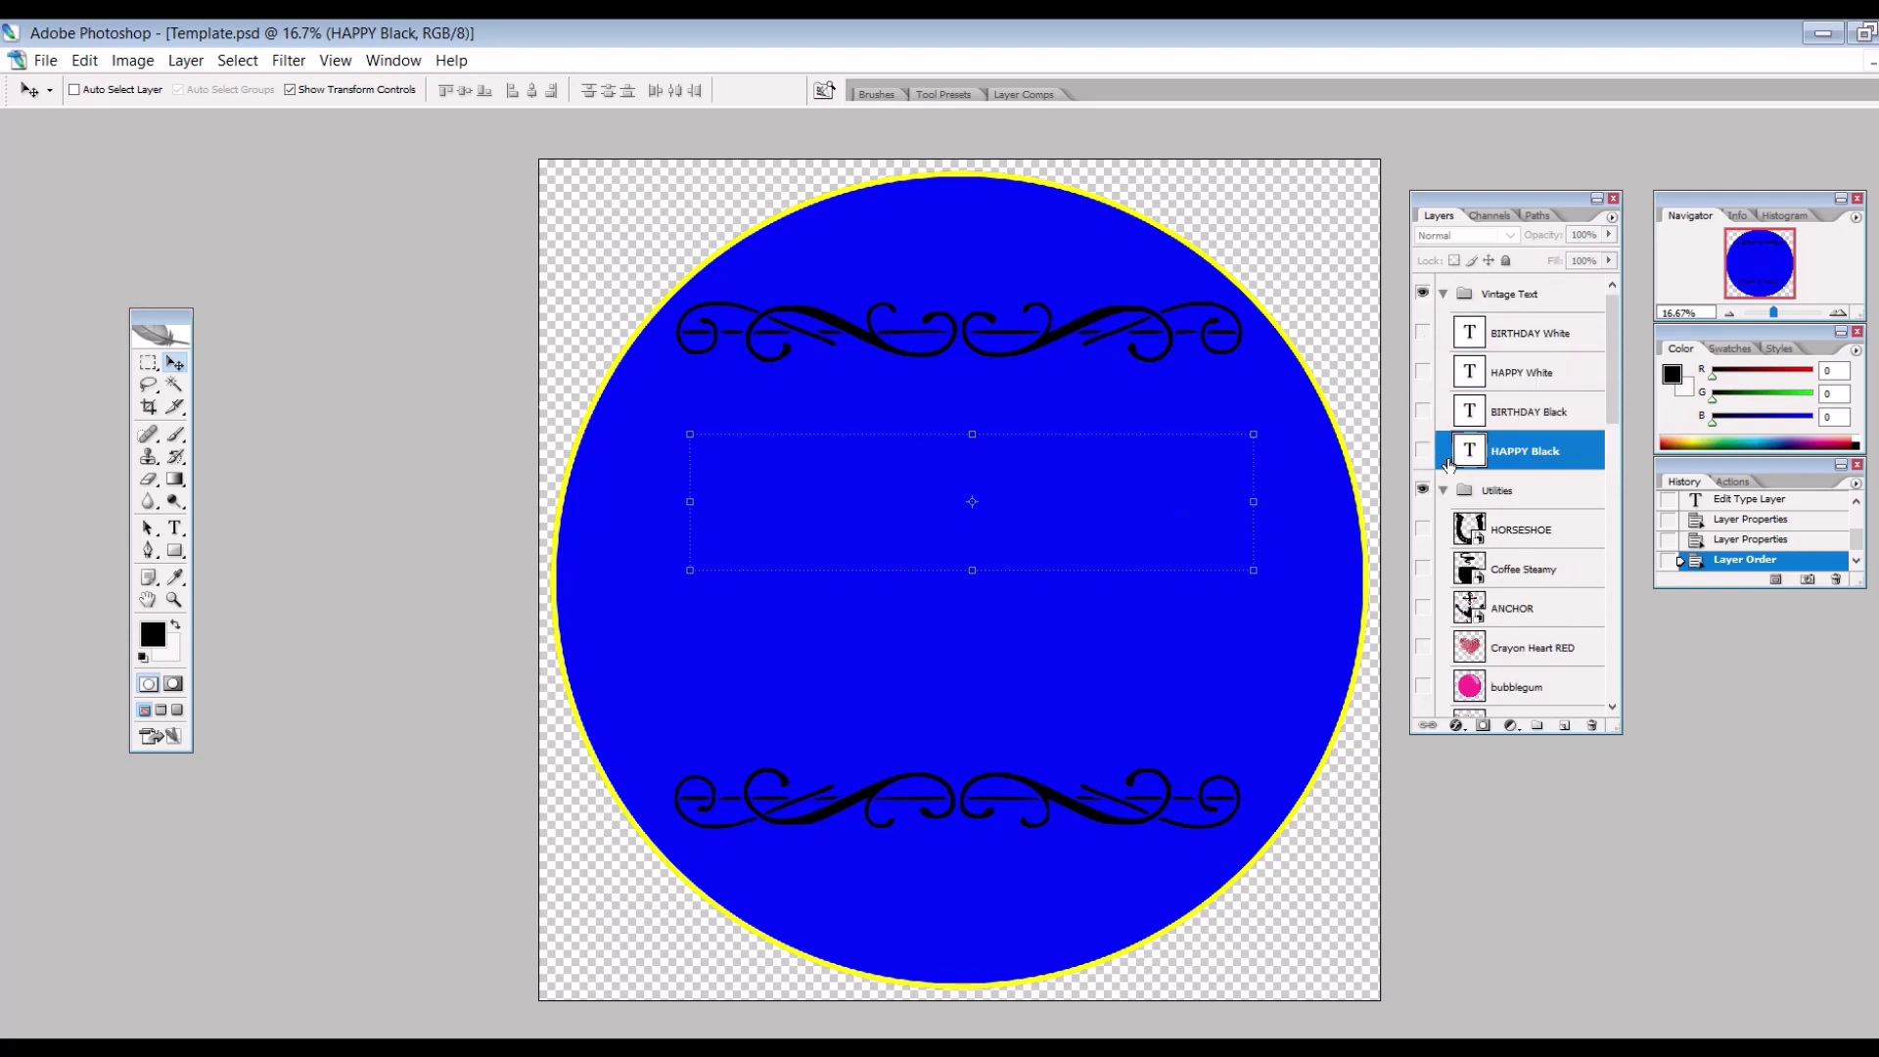
pyautogui.scroll(-5, 1439, 469)
pyautogui.scroll(-2, 1442, 527)
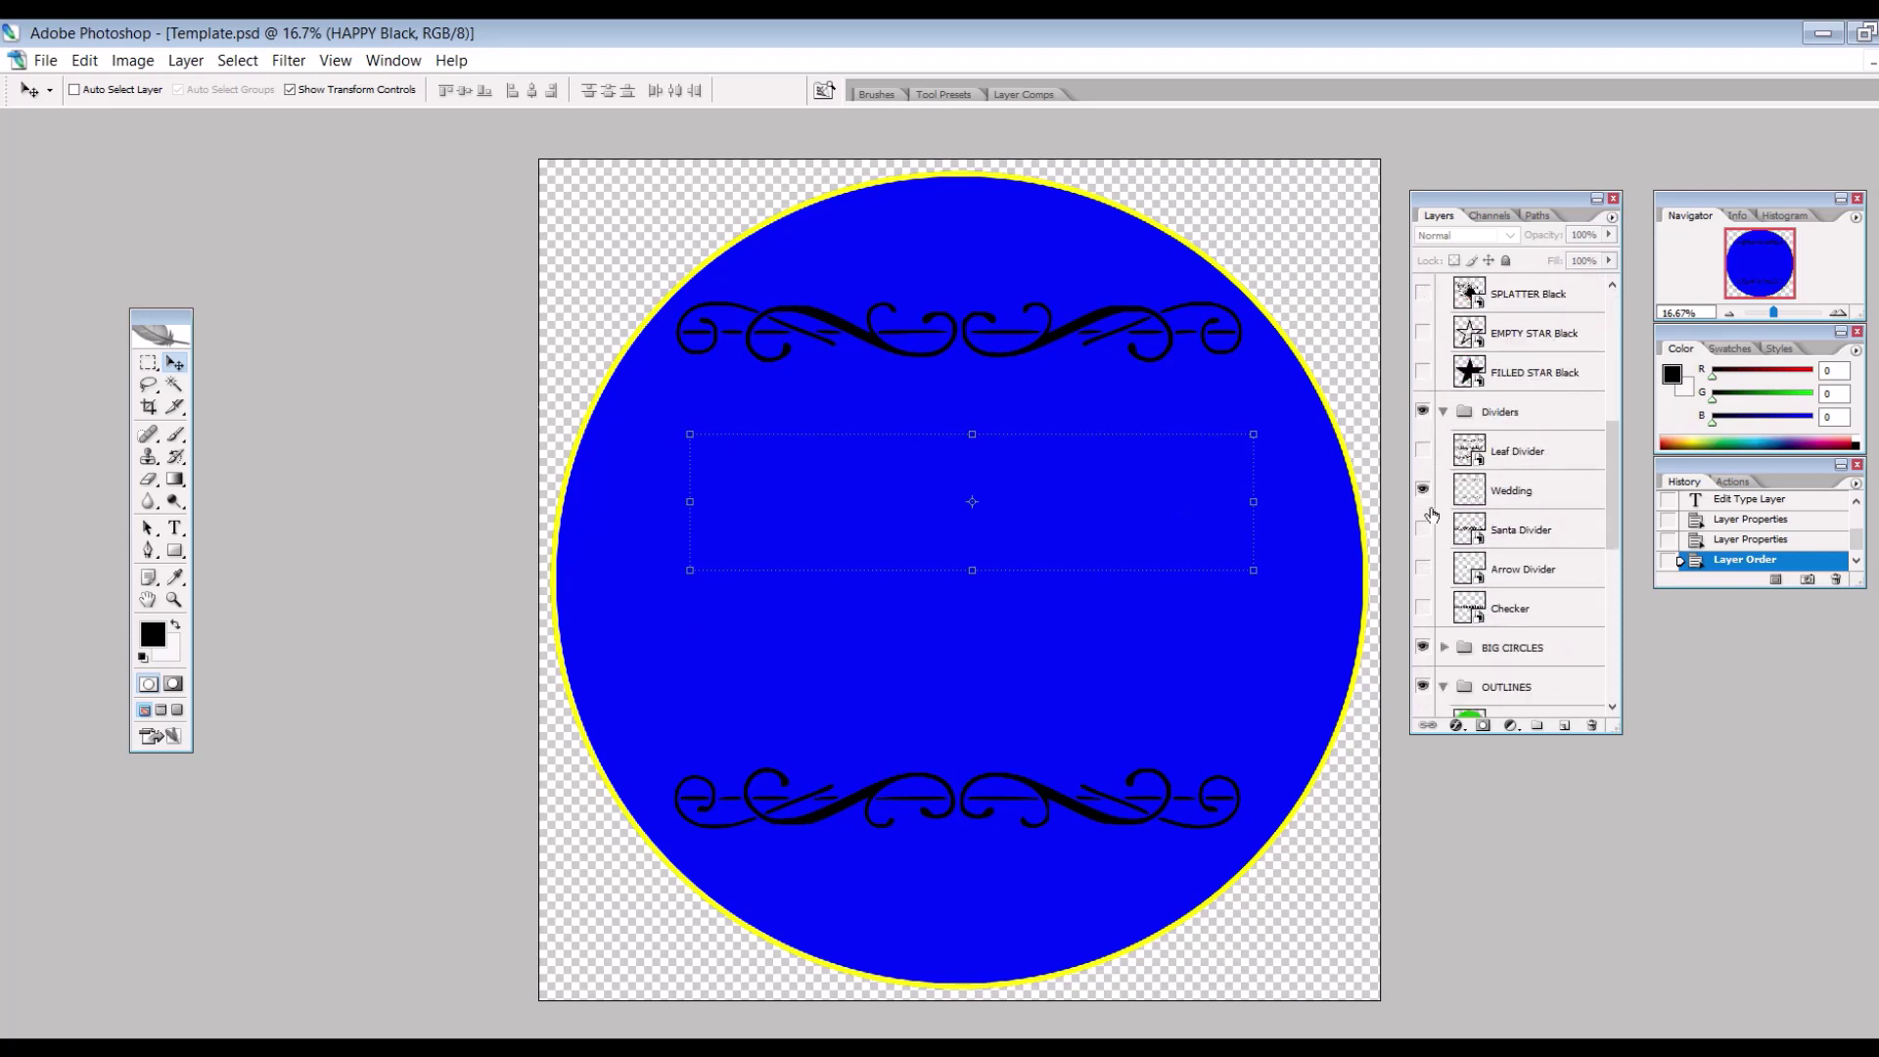
pyautogui.click(1423, 489)
pyautogui.click(1424, 530)
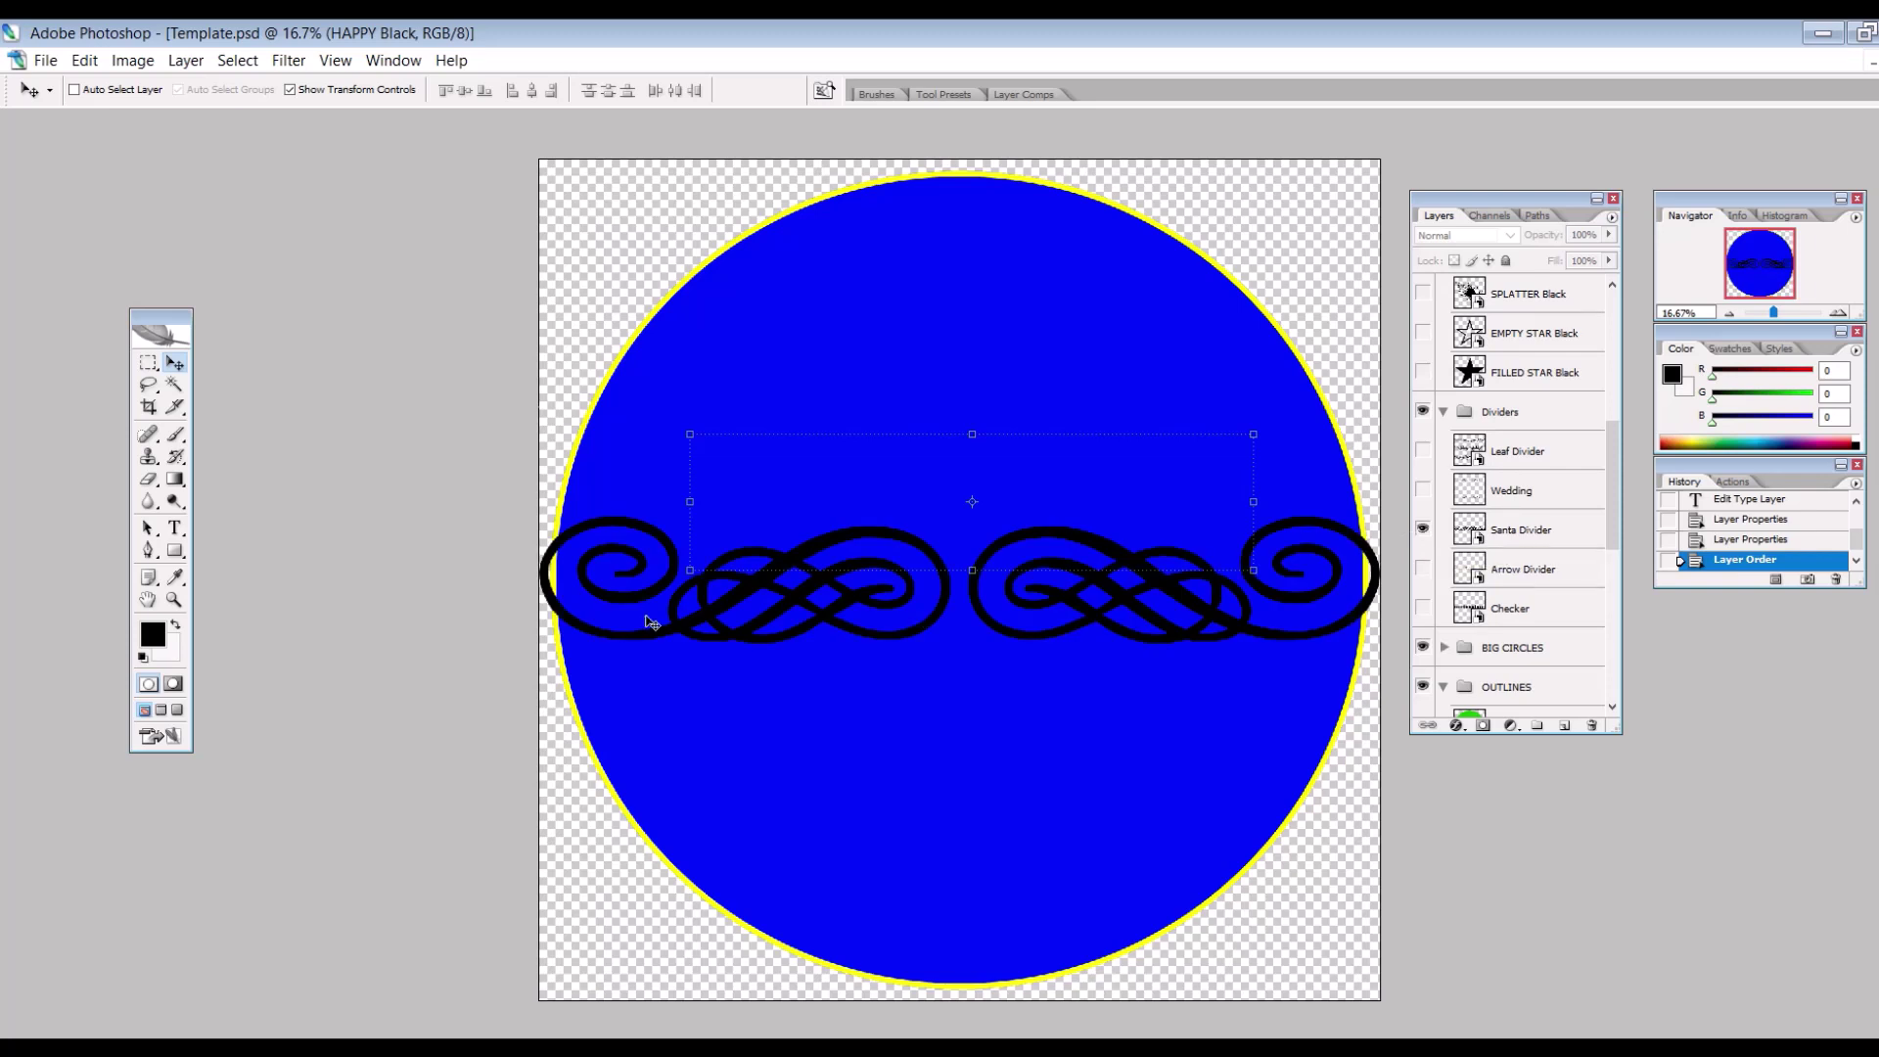
pyautogui.click(1423, 532)
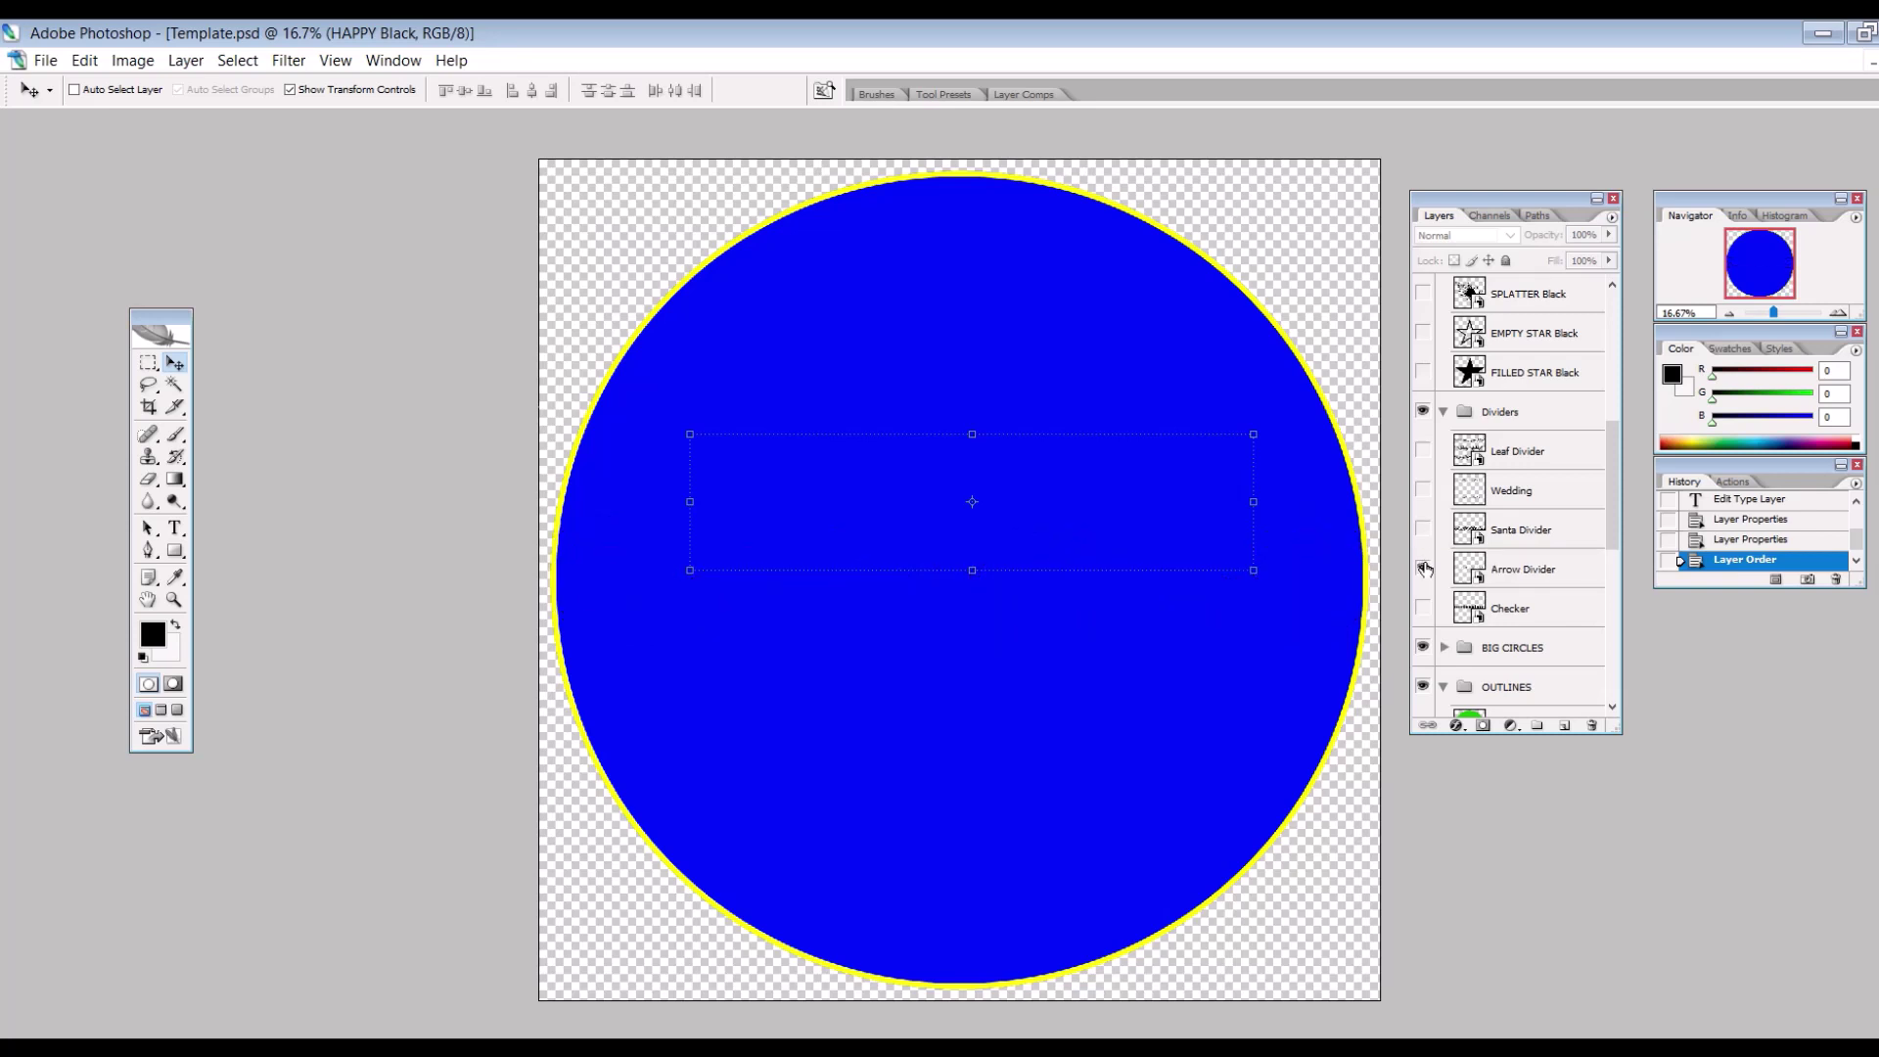
pyautogui.click(1424, 568)
pyautogui.click(1424, 567)
pyautogui.click(1423, 608)
pyautogui.click(1424, 608)
# - Switch to the Rectangular Marquee tool and collapse the Vintage Text group
pyautogui.click(148, 362)
pyautogui.scroll(10, 1465, 548)
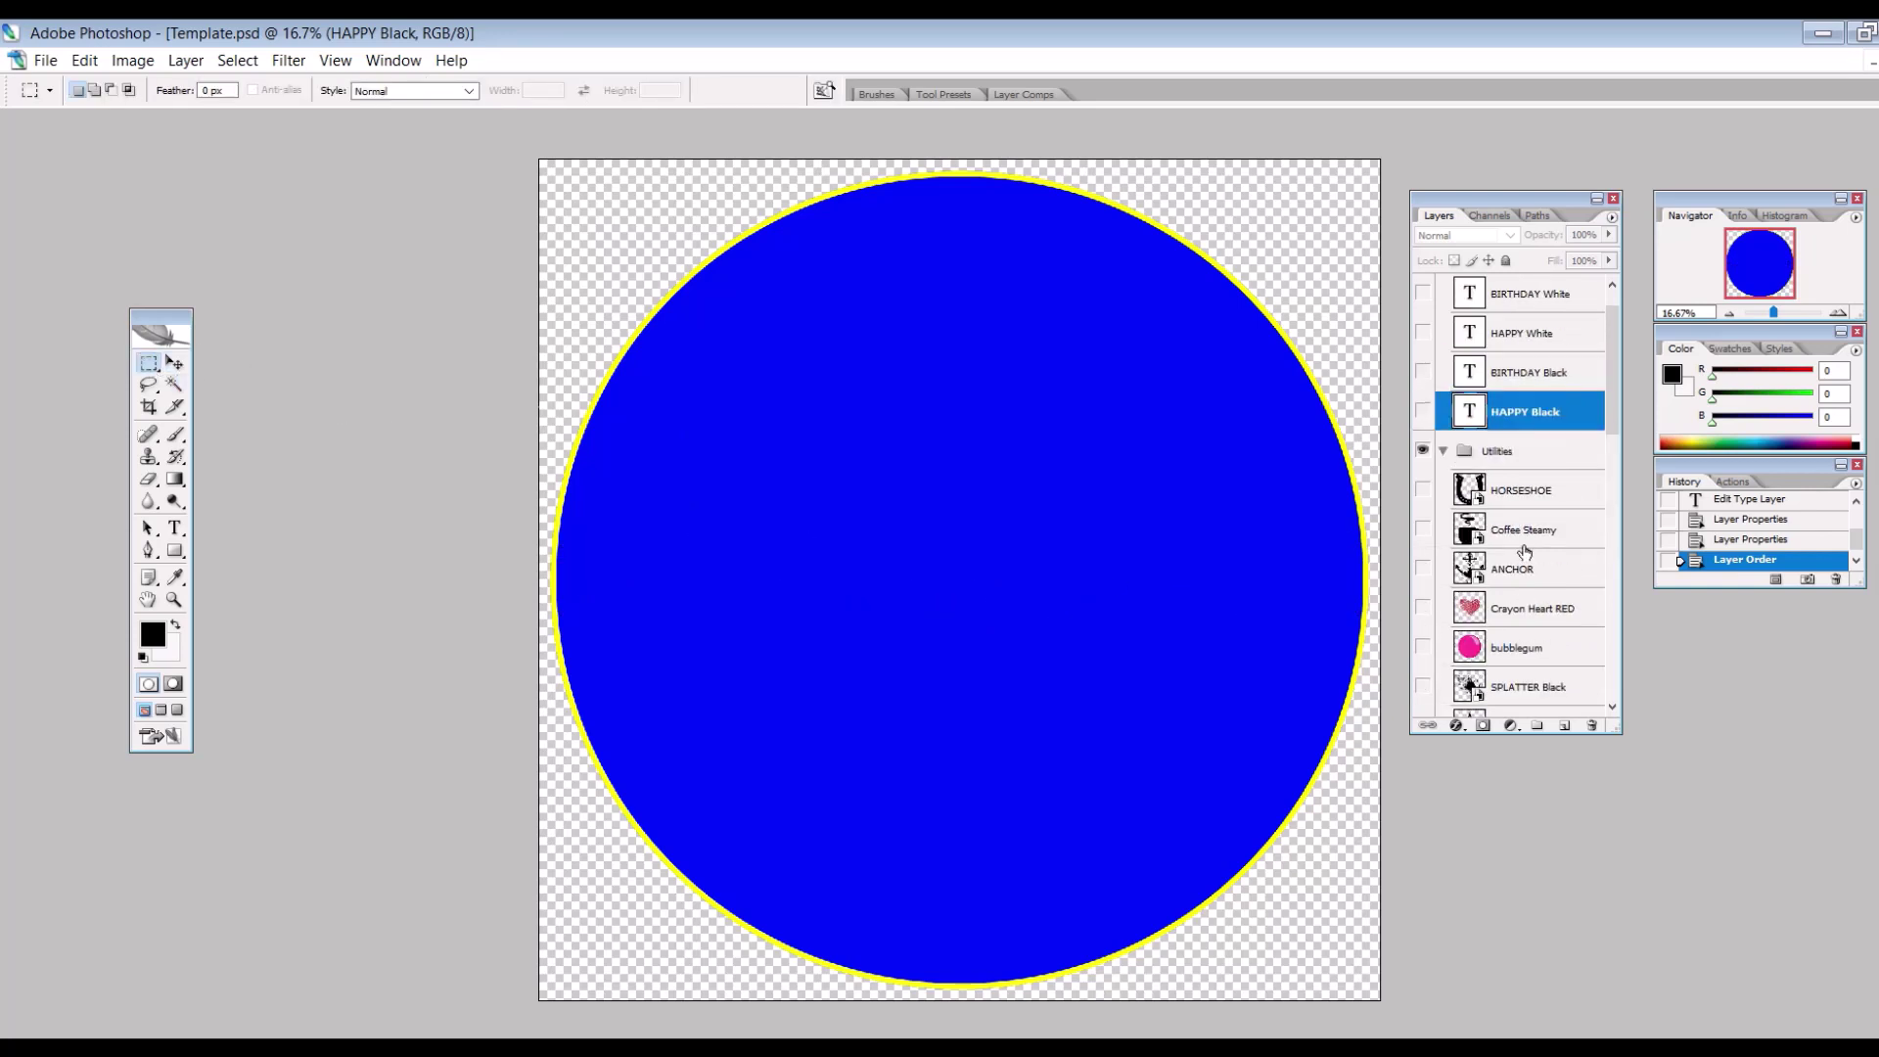
pyautogui.click(1444, 294)
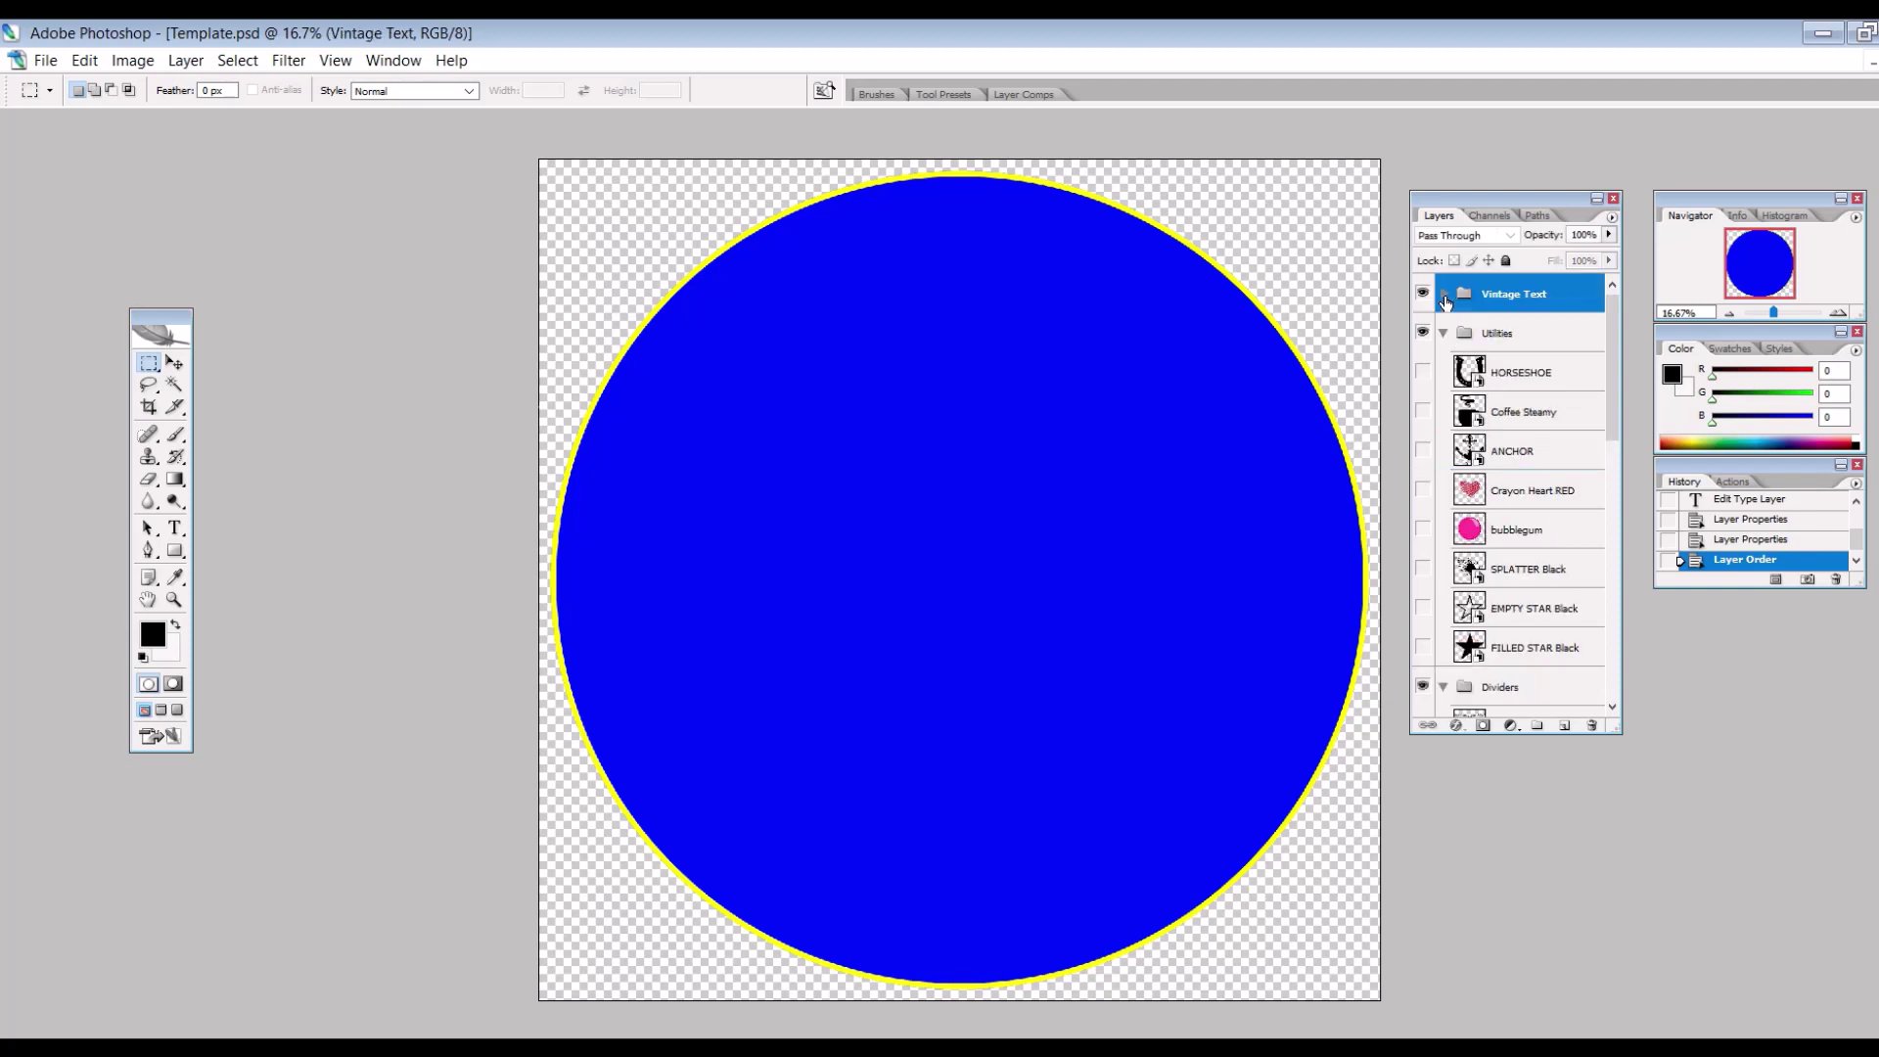
# - Collapse the Utilities, Dividers, BIG CIRCLES, OUTLINES and BACKGROUND groups, and select the Dividers group
pyautogui.click(1445, 333)
pyautogui.click(1444, 372)
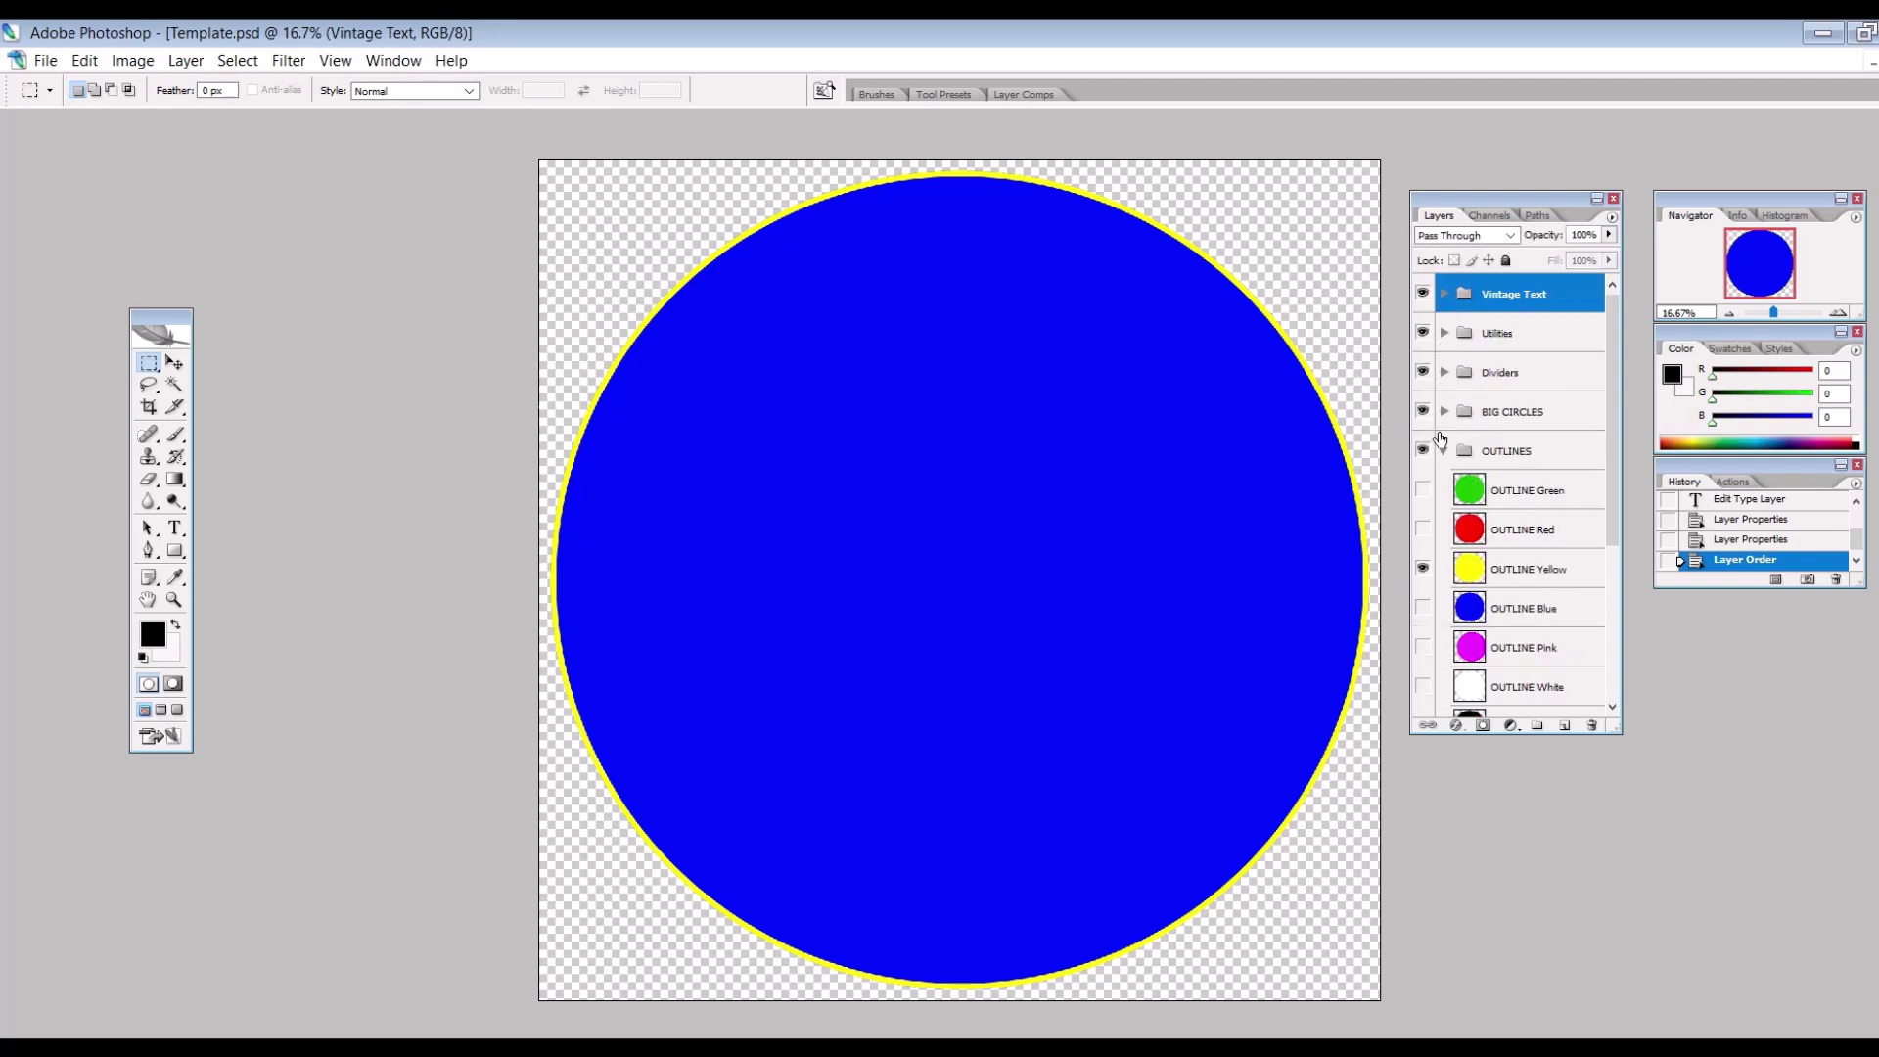
pyautogui.click(1445, 450)
pyautogui.click(1443, 490)
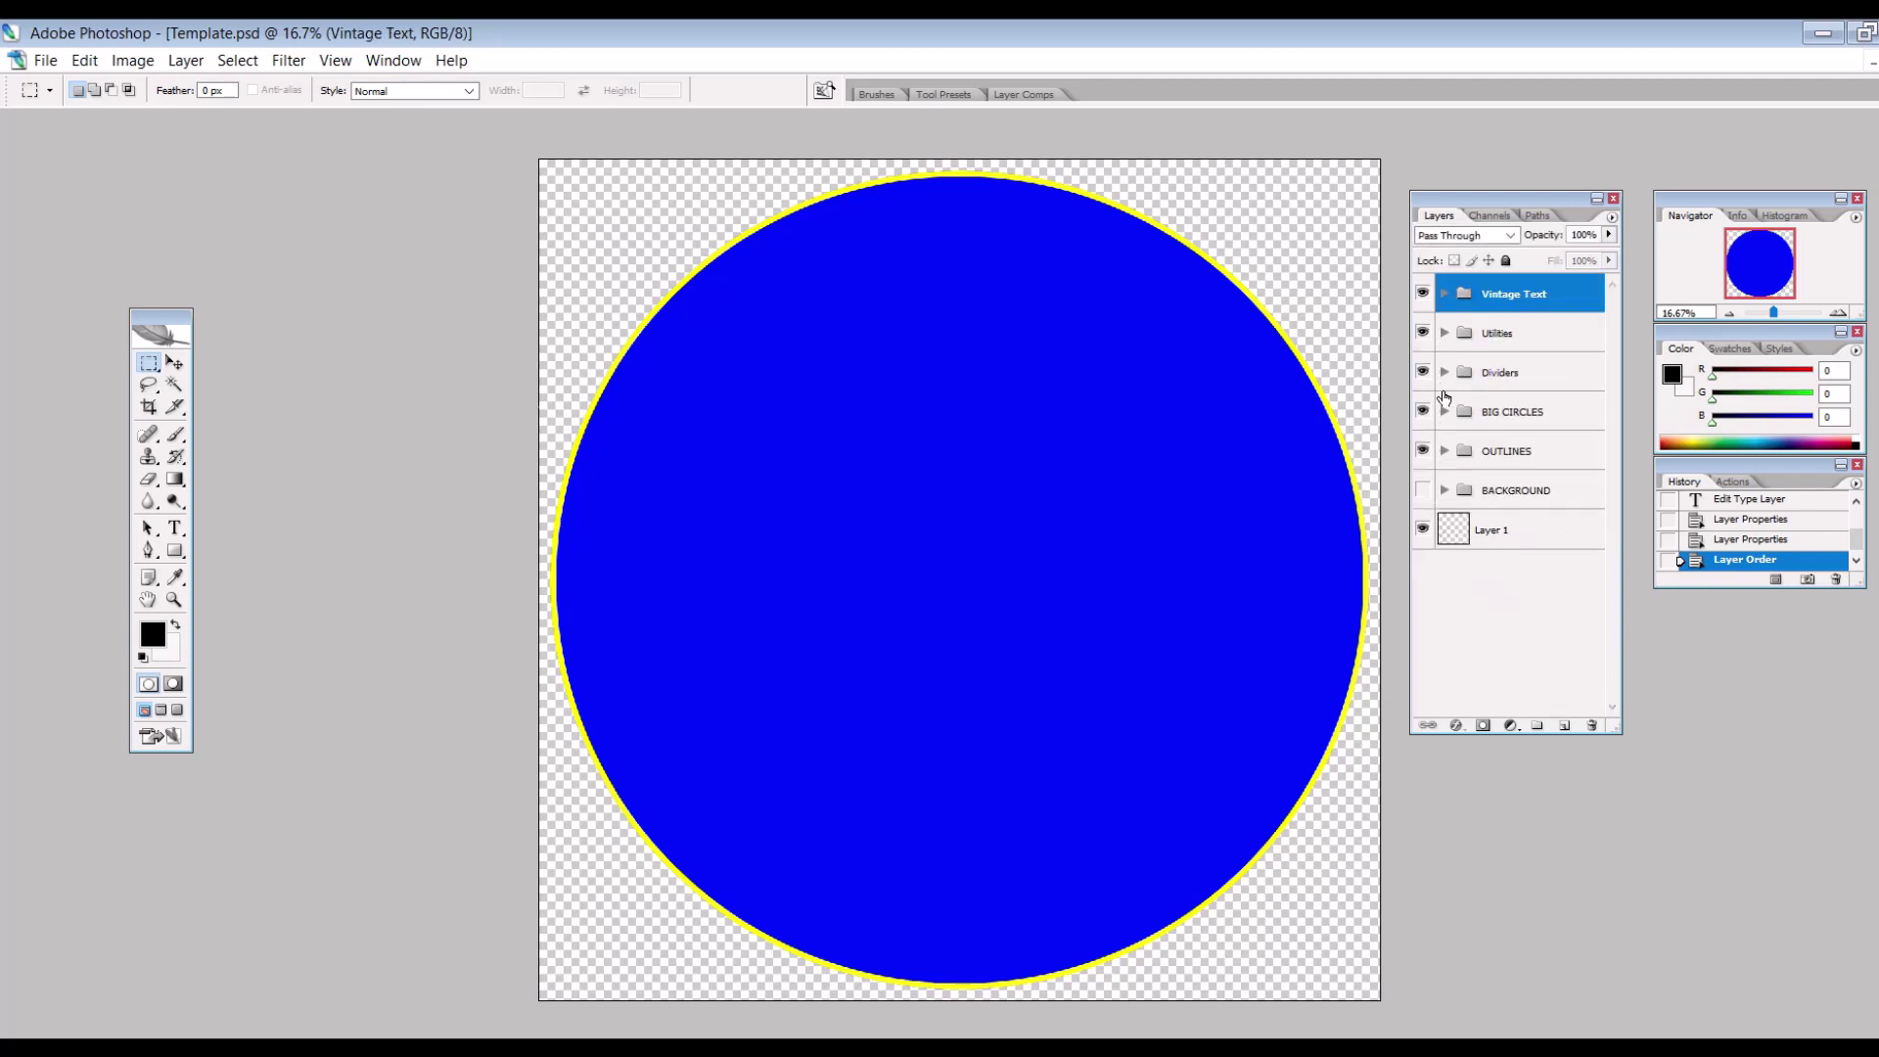
pyautogui.click(1480, 337)
pyautogui.click(1483, 373)
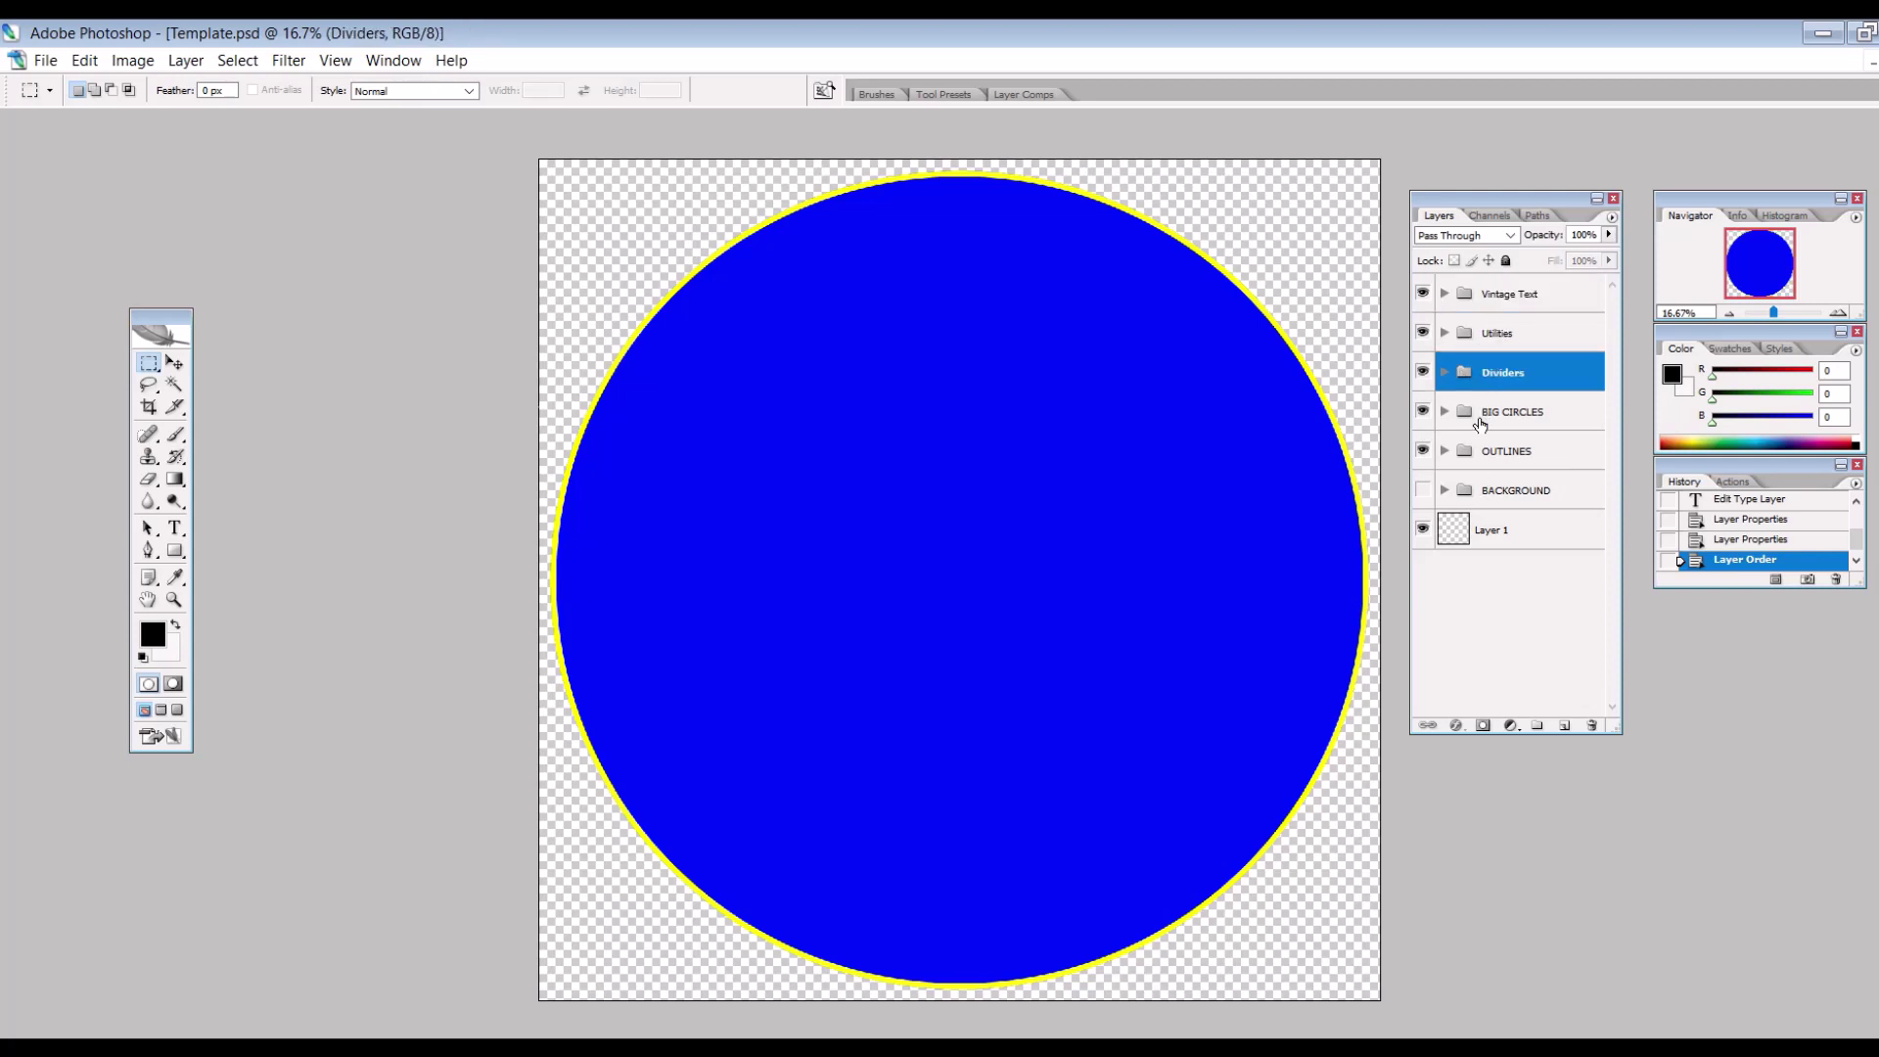
# - Hide the OUTLINES, BIG CIRCLES, Dividers, Utilities and Vintage Text groups
pyautogui.click(1422, 450)
pyautogui.click(1422, 411)
pyautogui.click(1423, 372)
pyautogui.click(1422, 332)
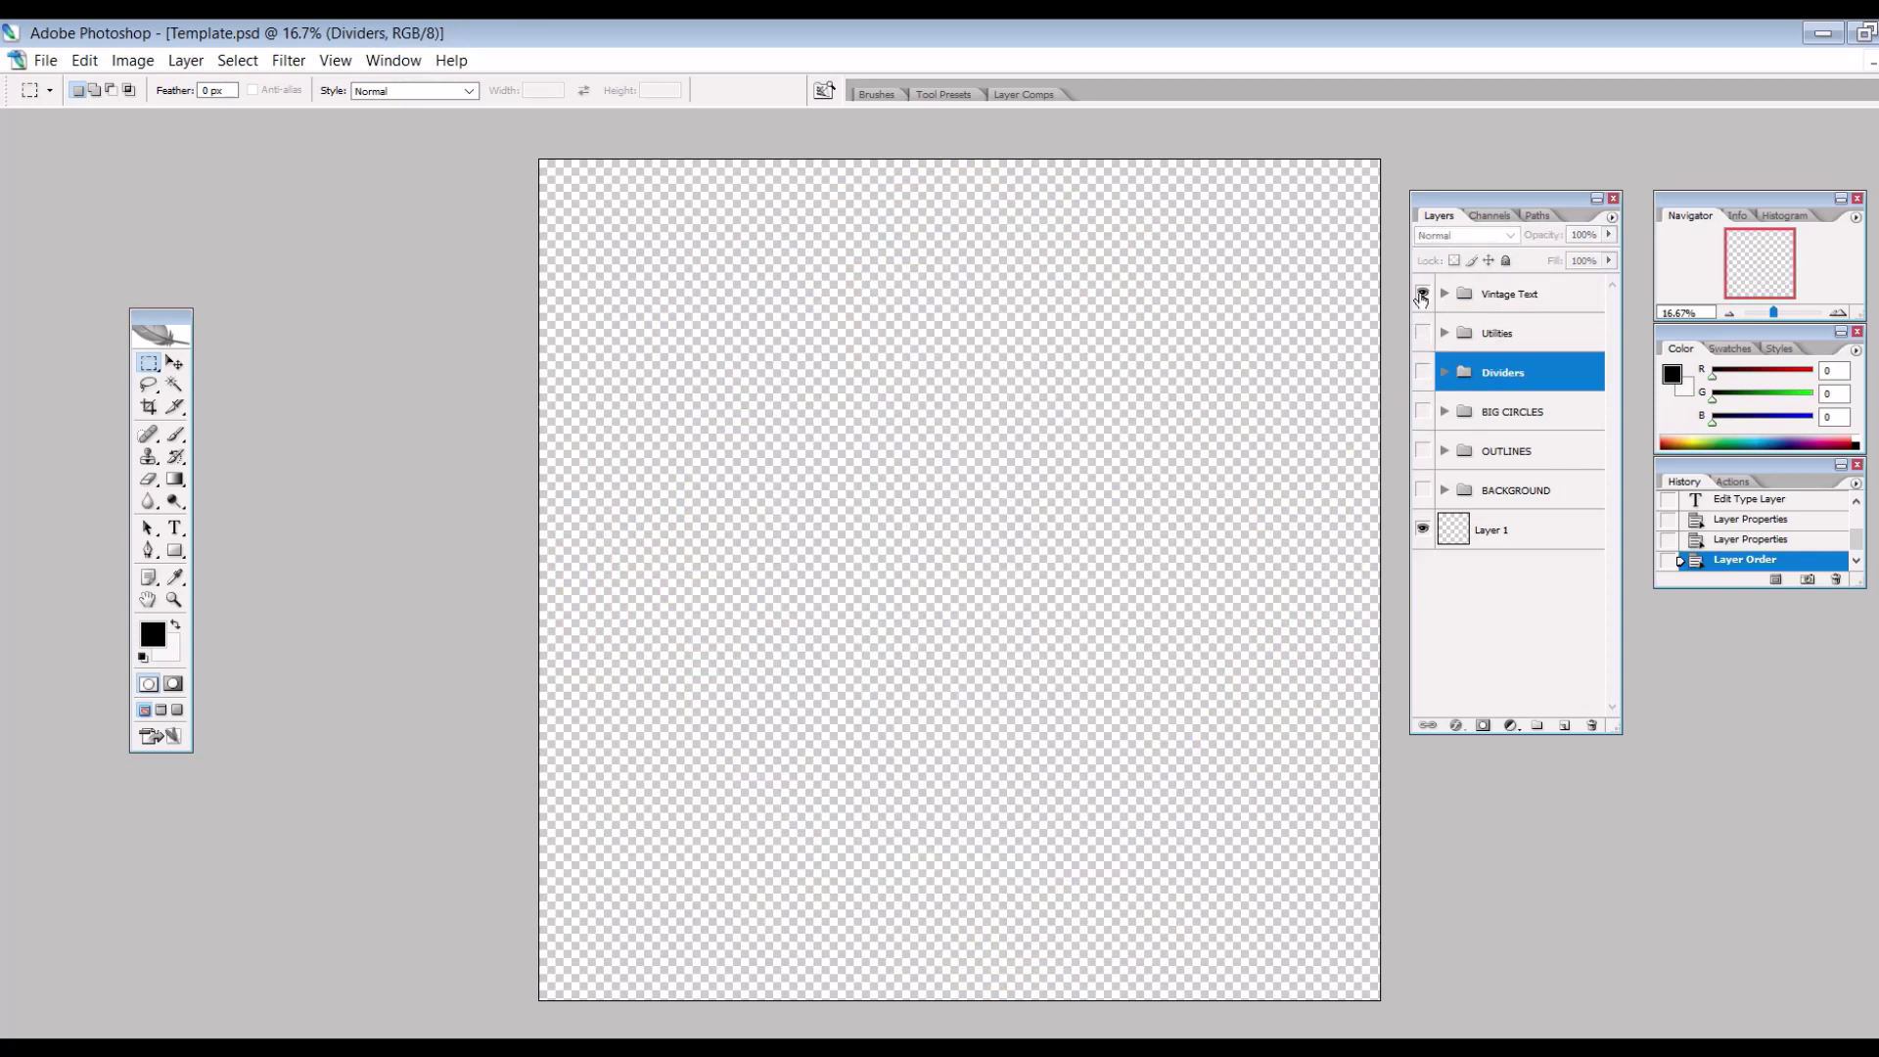
pyautogui.click(1422, 293)
# - Show the BACKGROUND White layer and the OUTLINE Green layer in their respective groups
pyautogui.click(1444, 490)
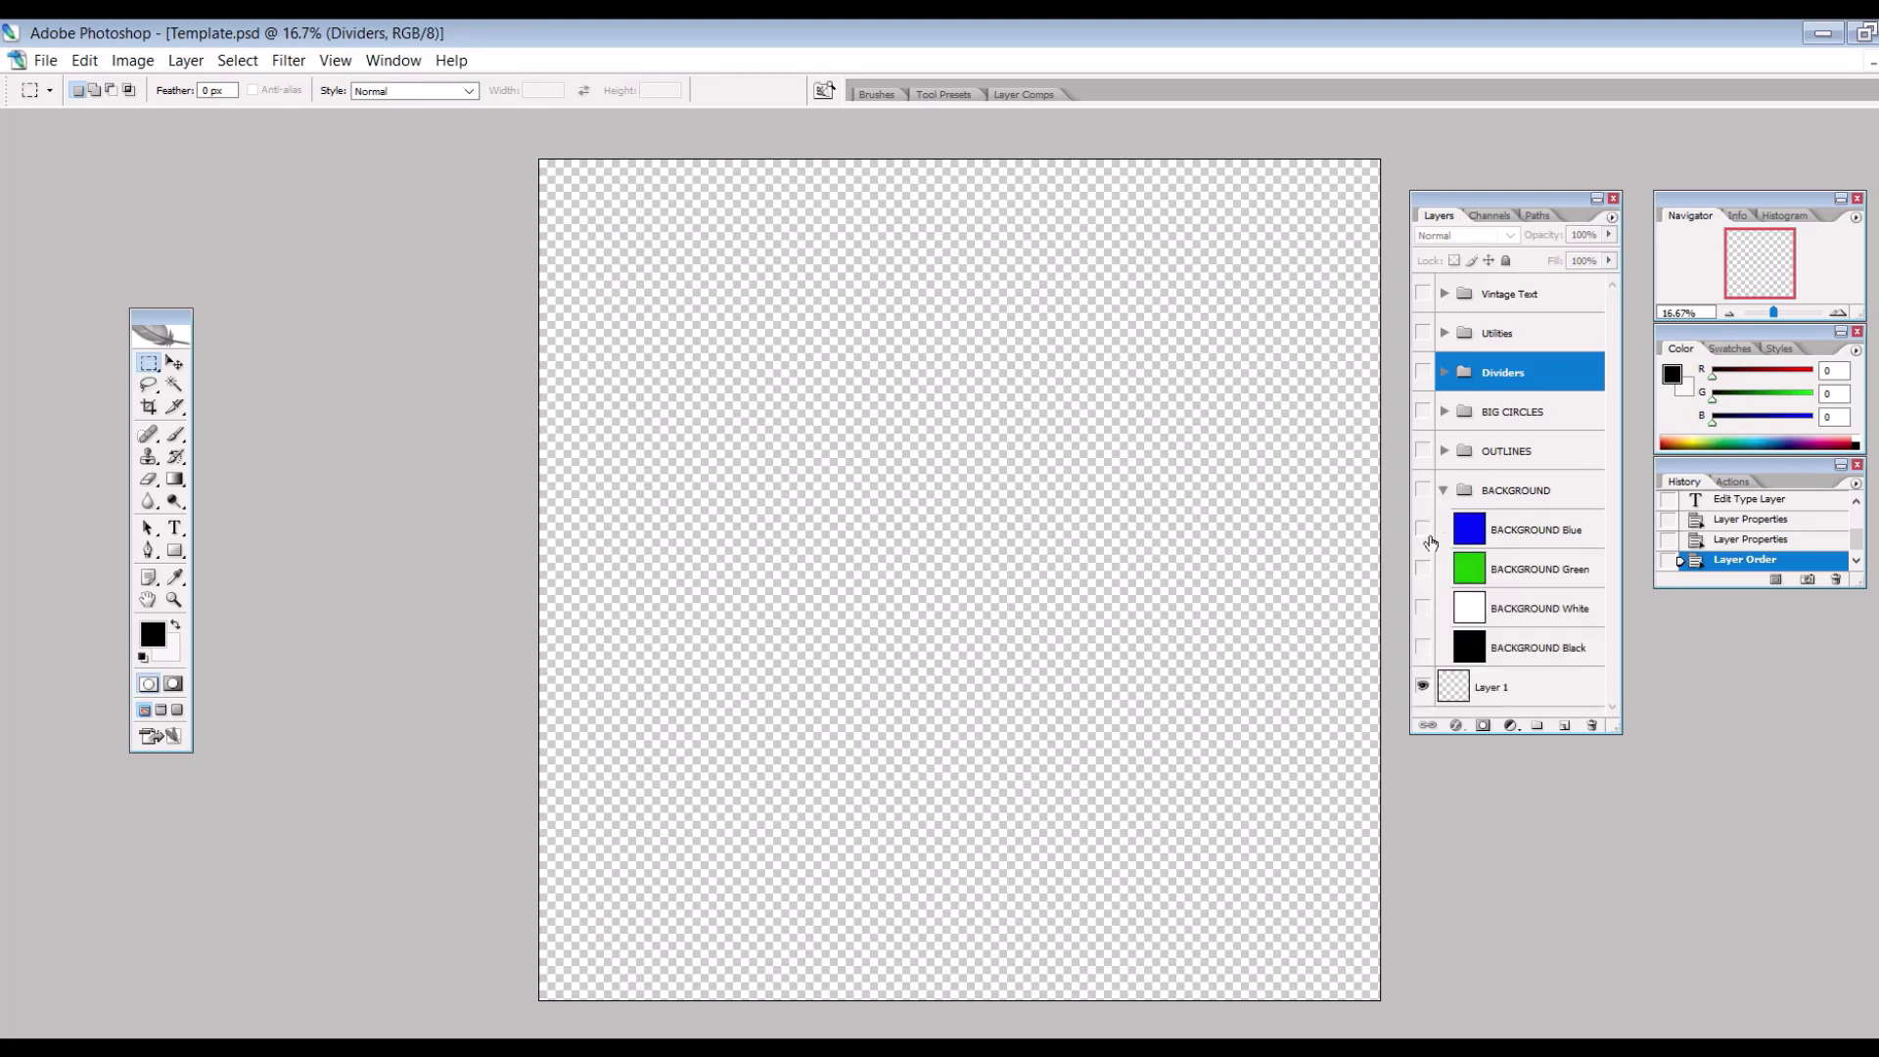
pyautogui.click(1424, 608)
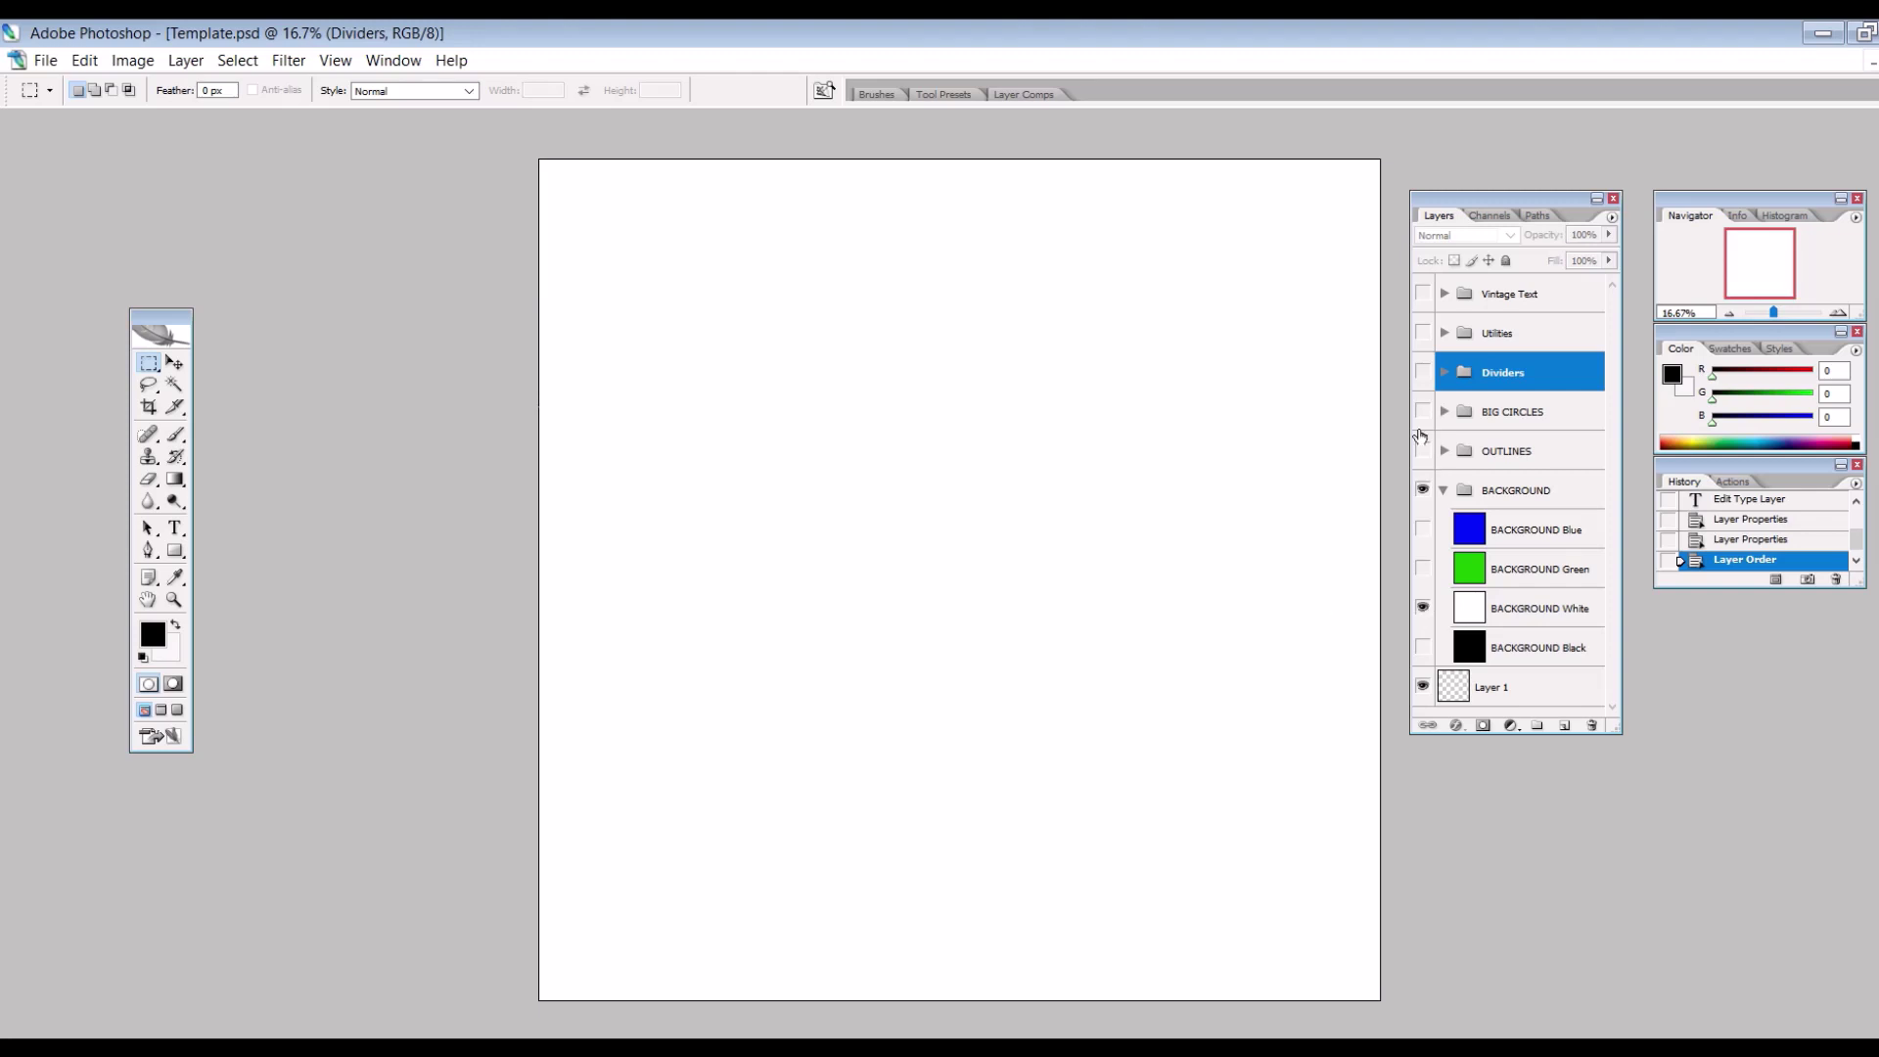
pyautogui.click(1444, 491)
pyautogui.click(1444, 452)
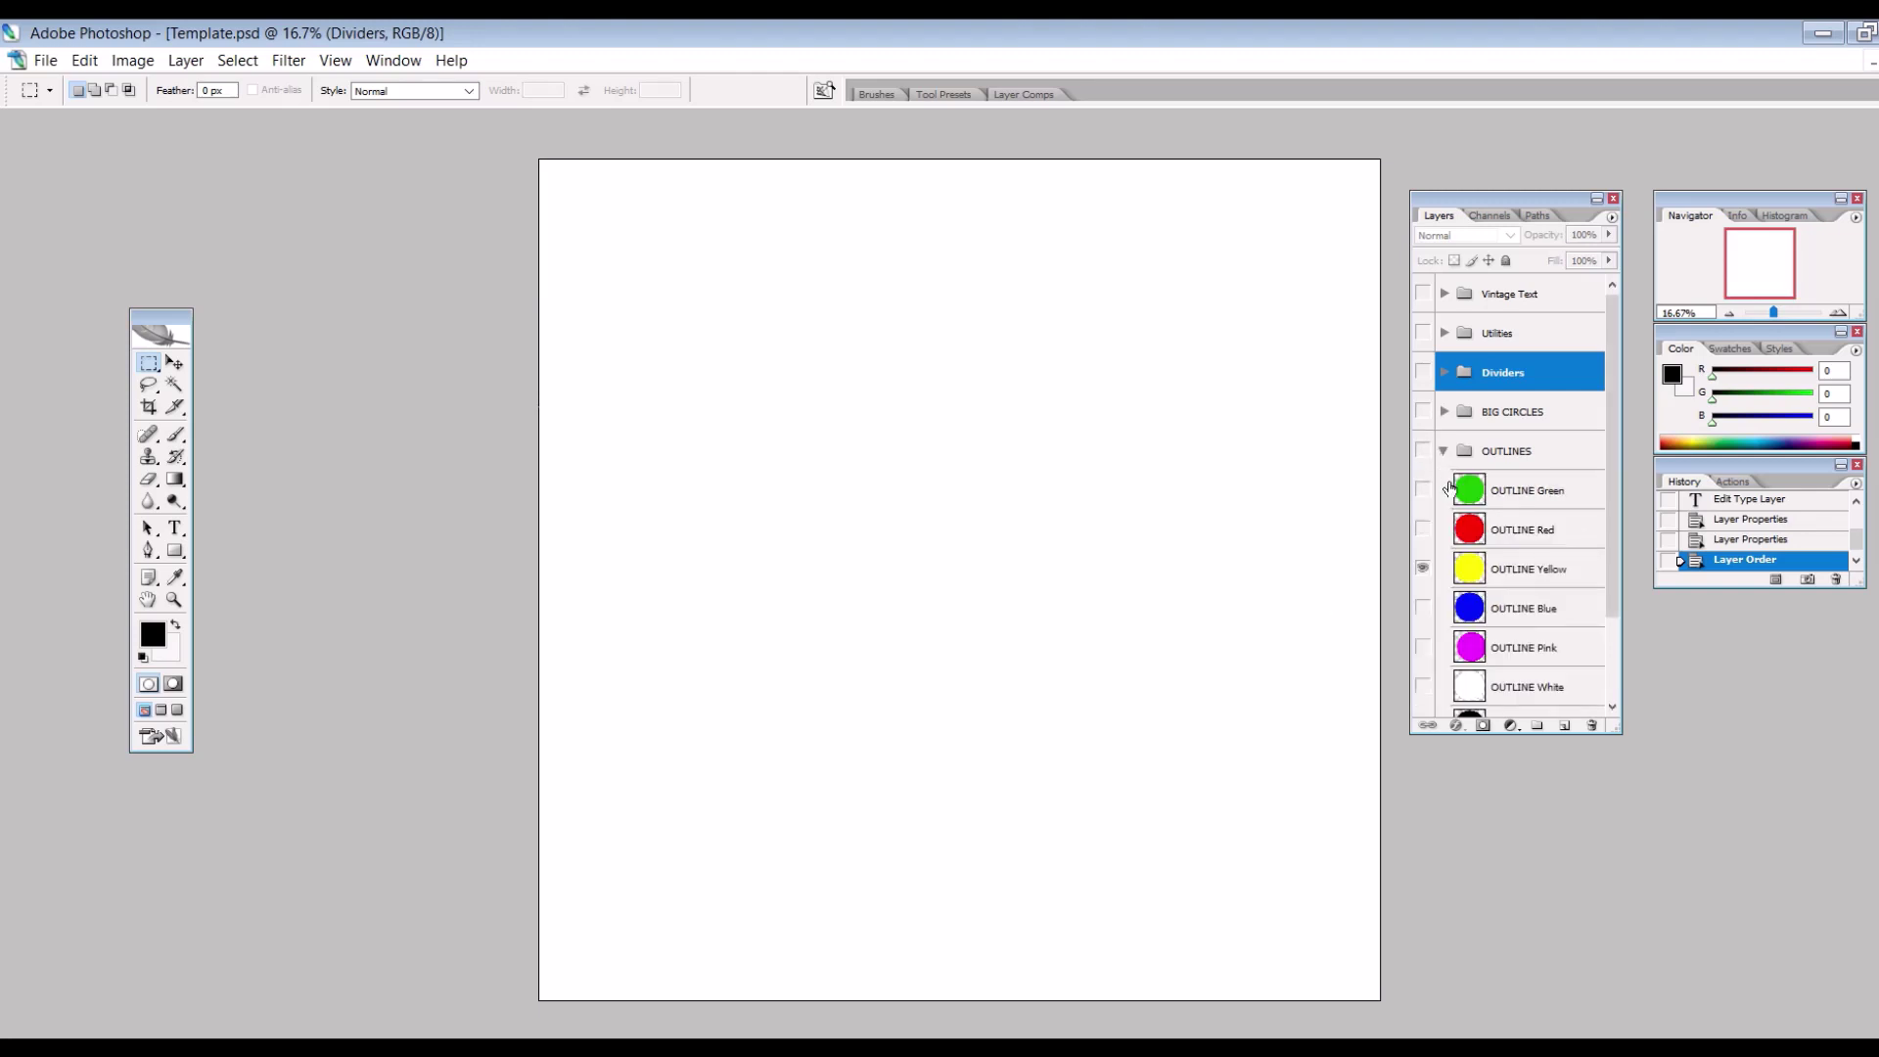
pyautogui.click(1423, 491)
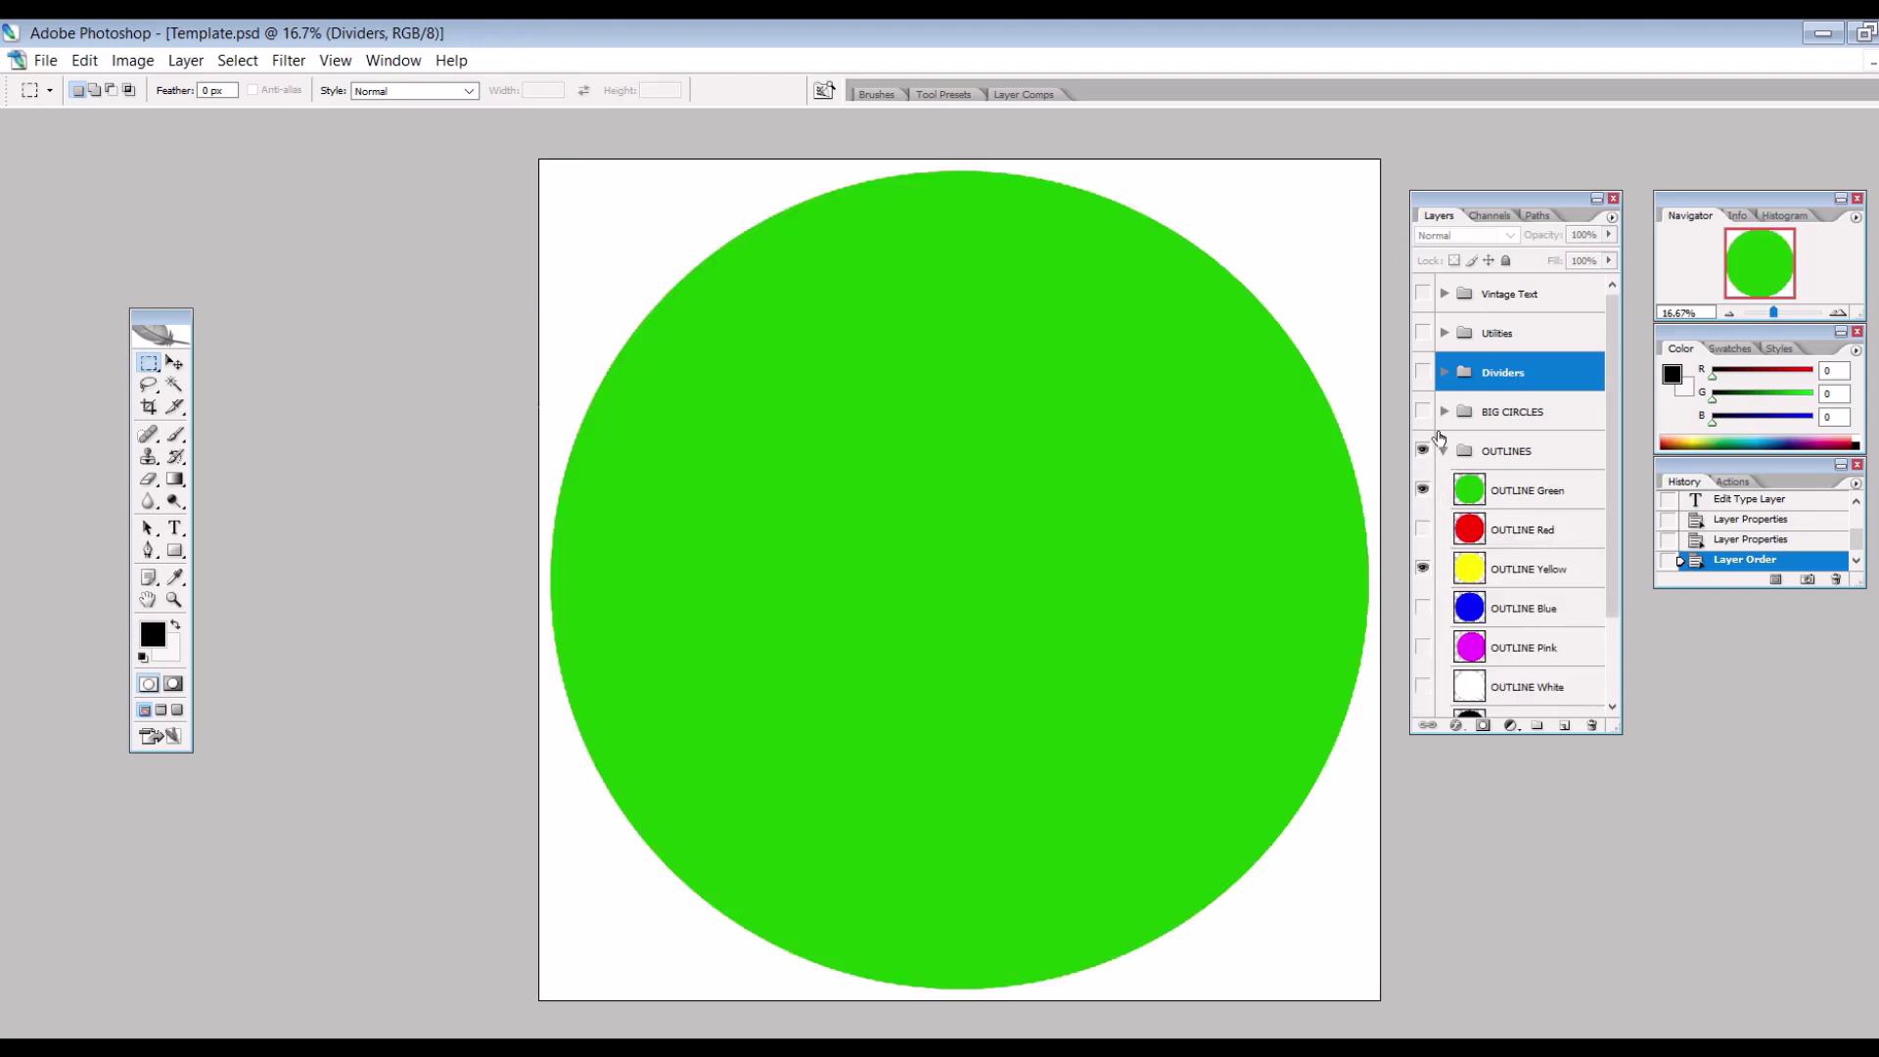
# - Collapse the OUTLINES group and show the BIG CIRCLE Red layer in the BIG CIRCLES group
pyautogui.click(1444, 451)
pyautogui.click(1444, 412)
pyautogui.click(1423, 490)
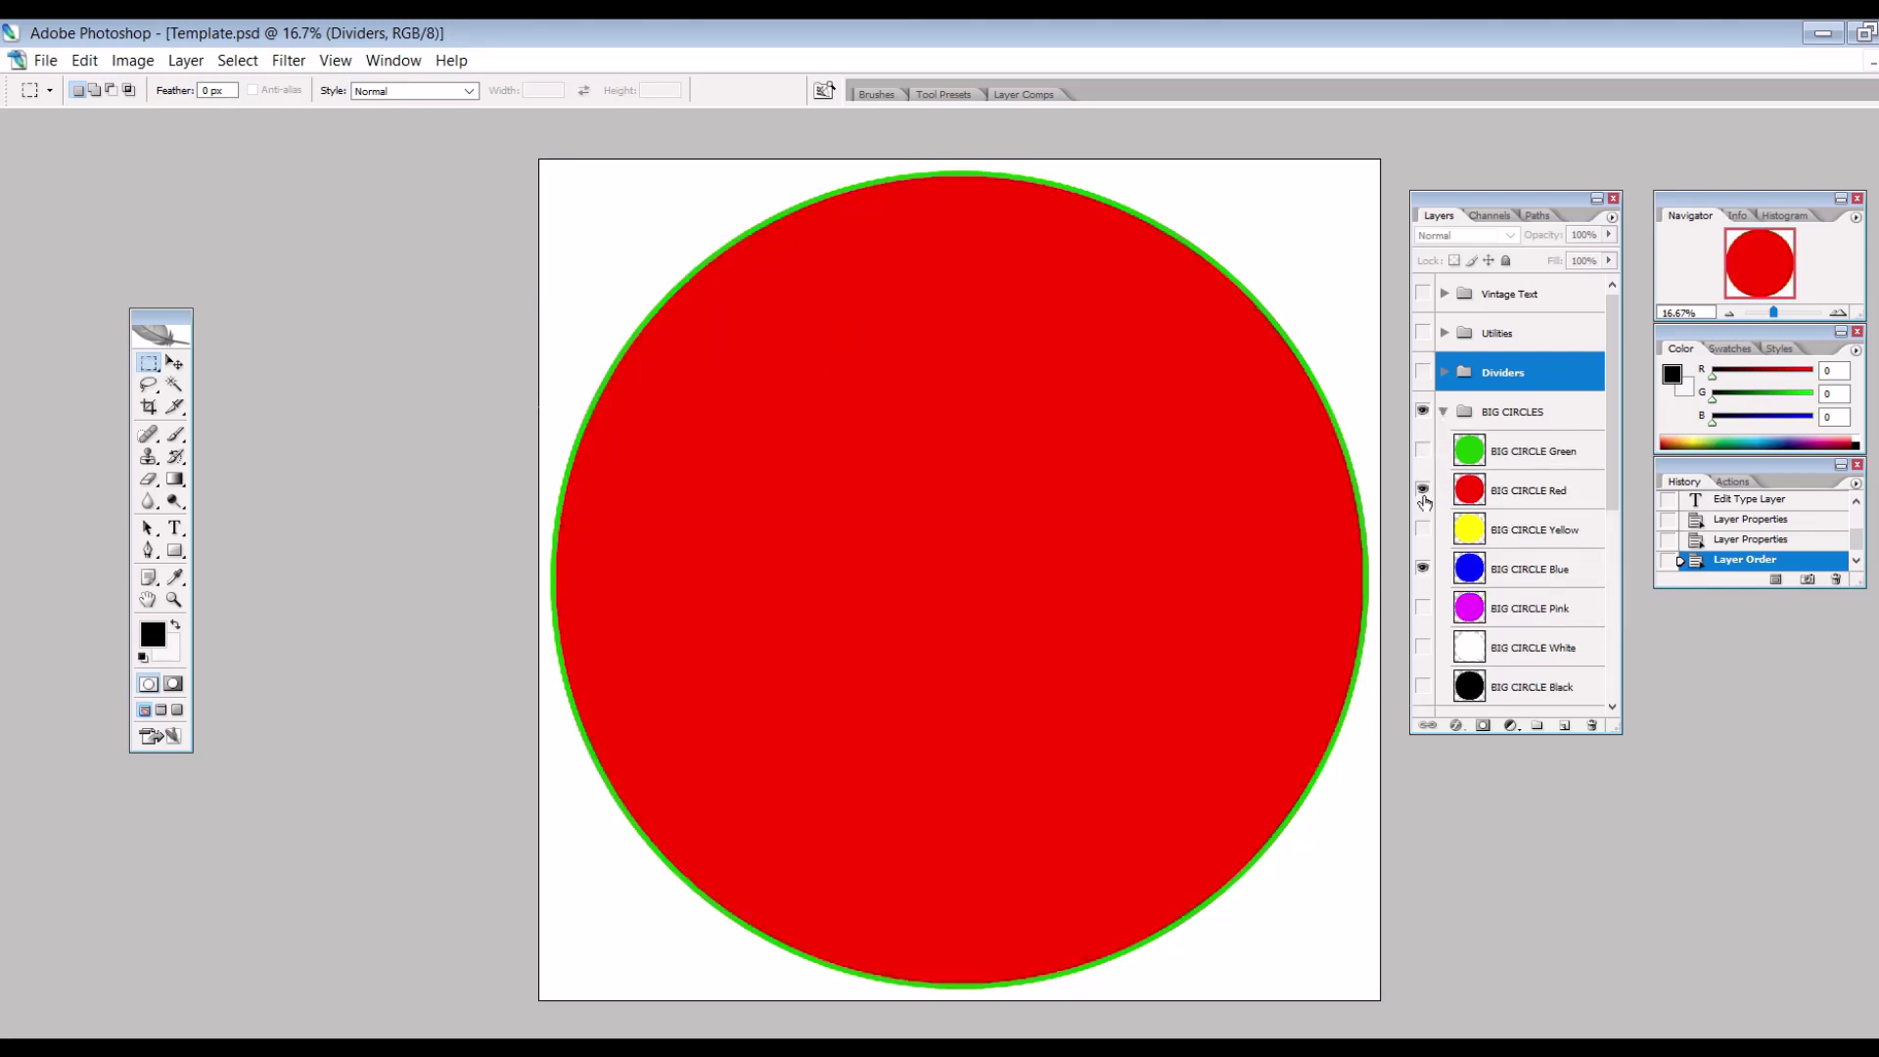
# - Swap the foreground and background colors, and show the BIRTHDAY White and HAPPY White text layers
pyautogui.press('x')
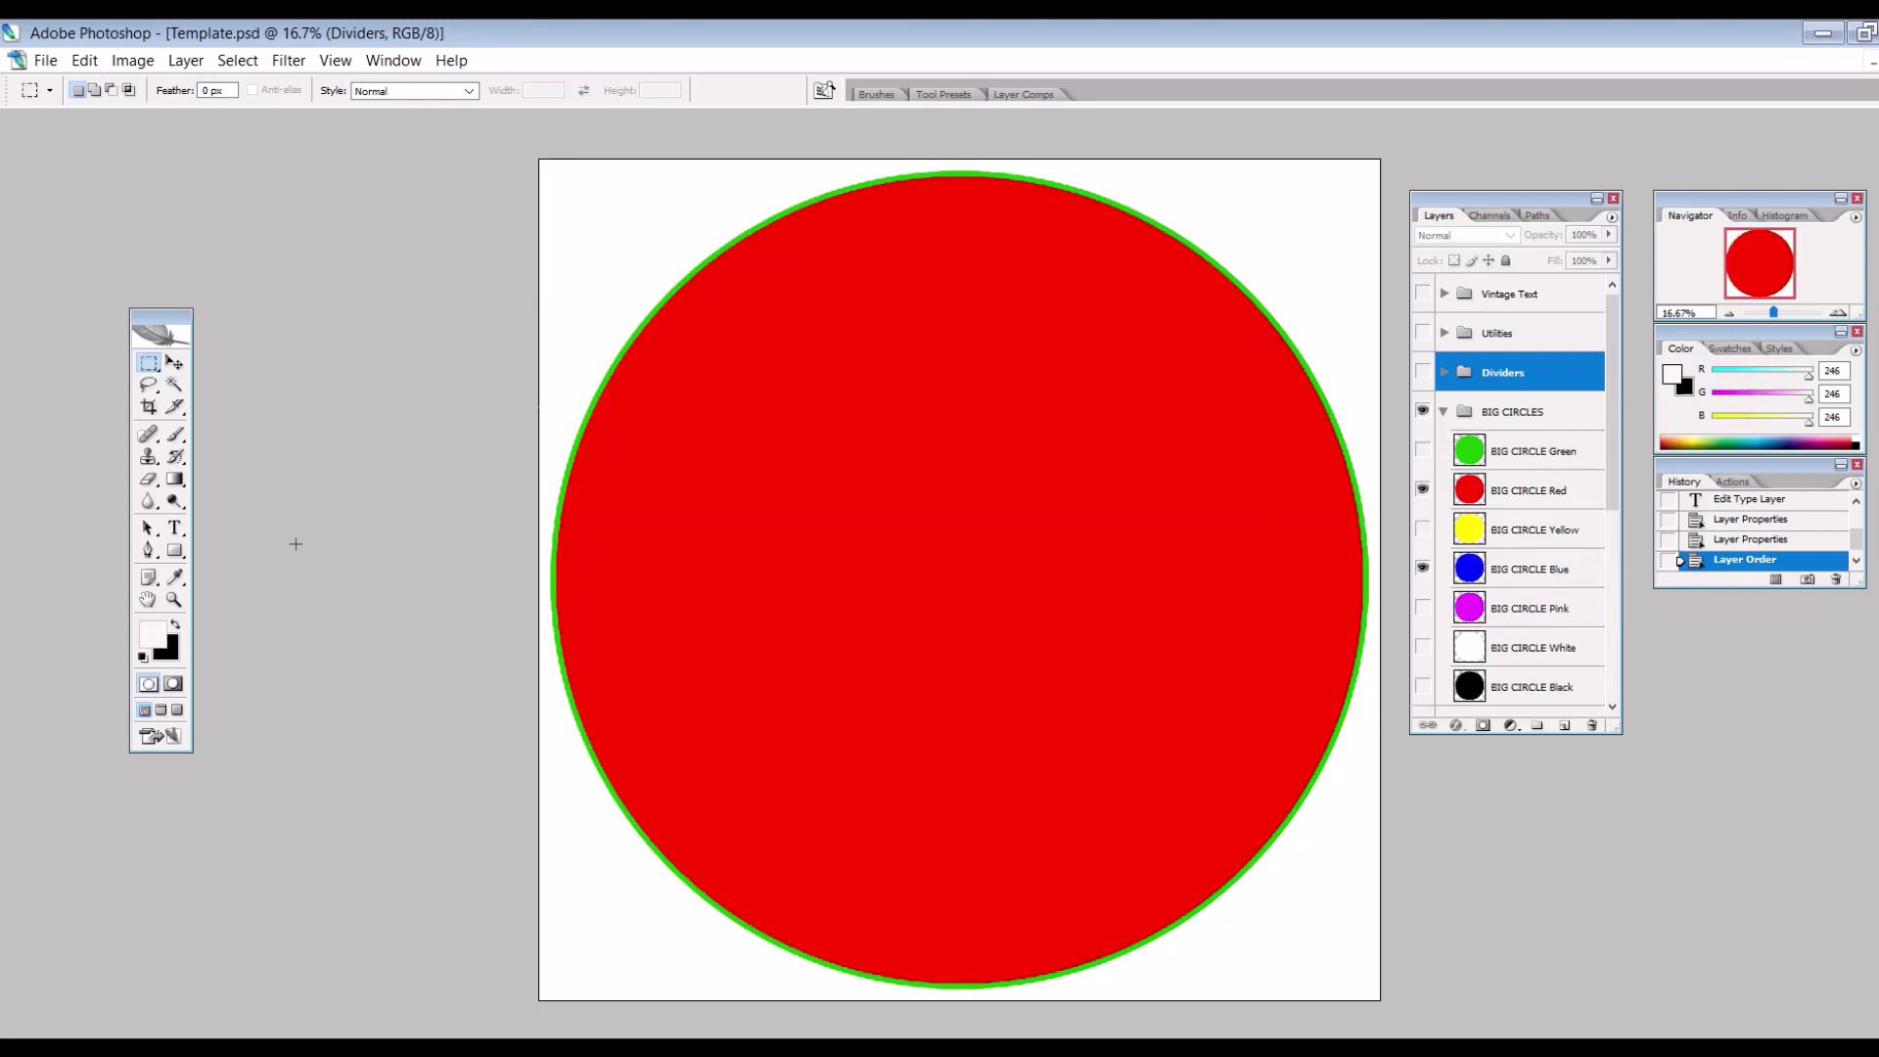
pyautogui.click(1445, 293)
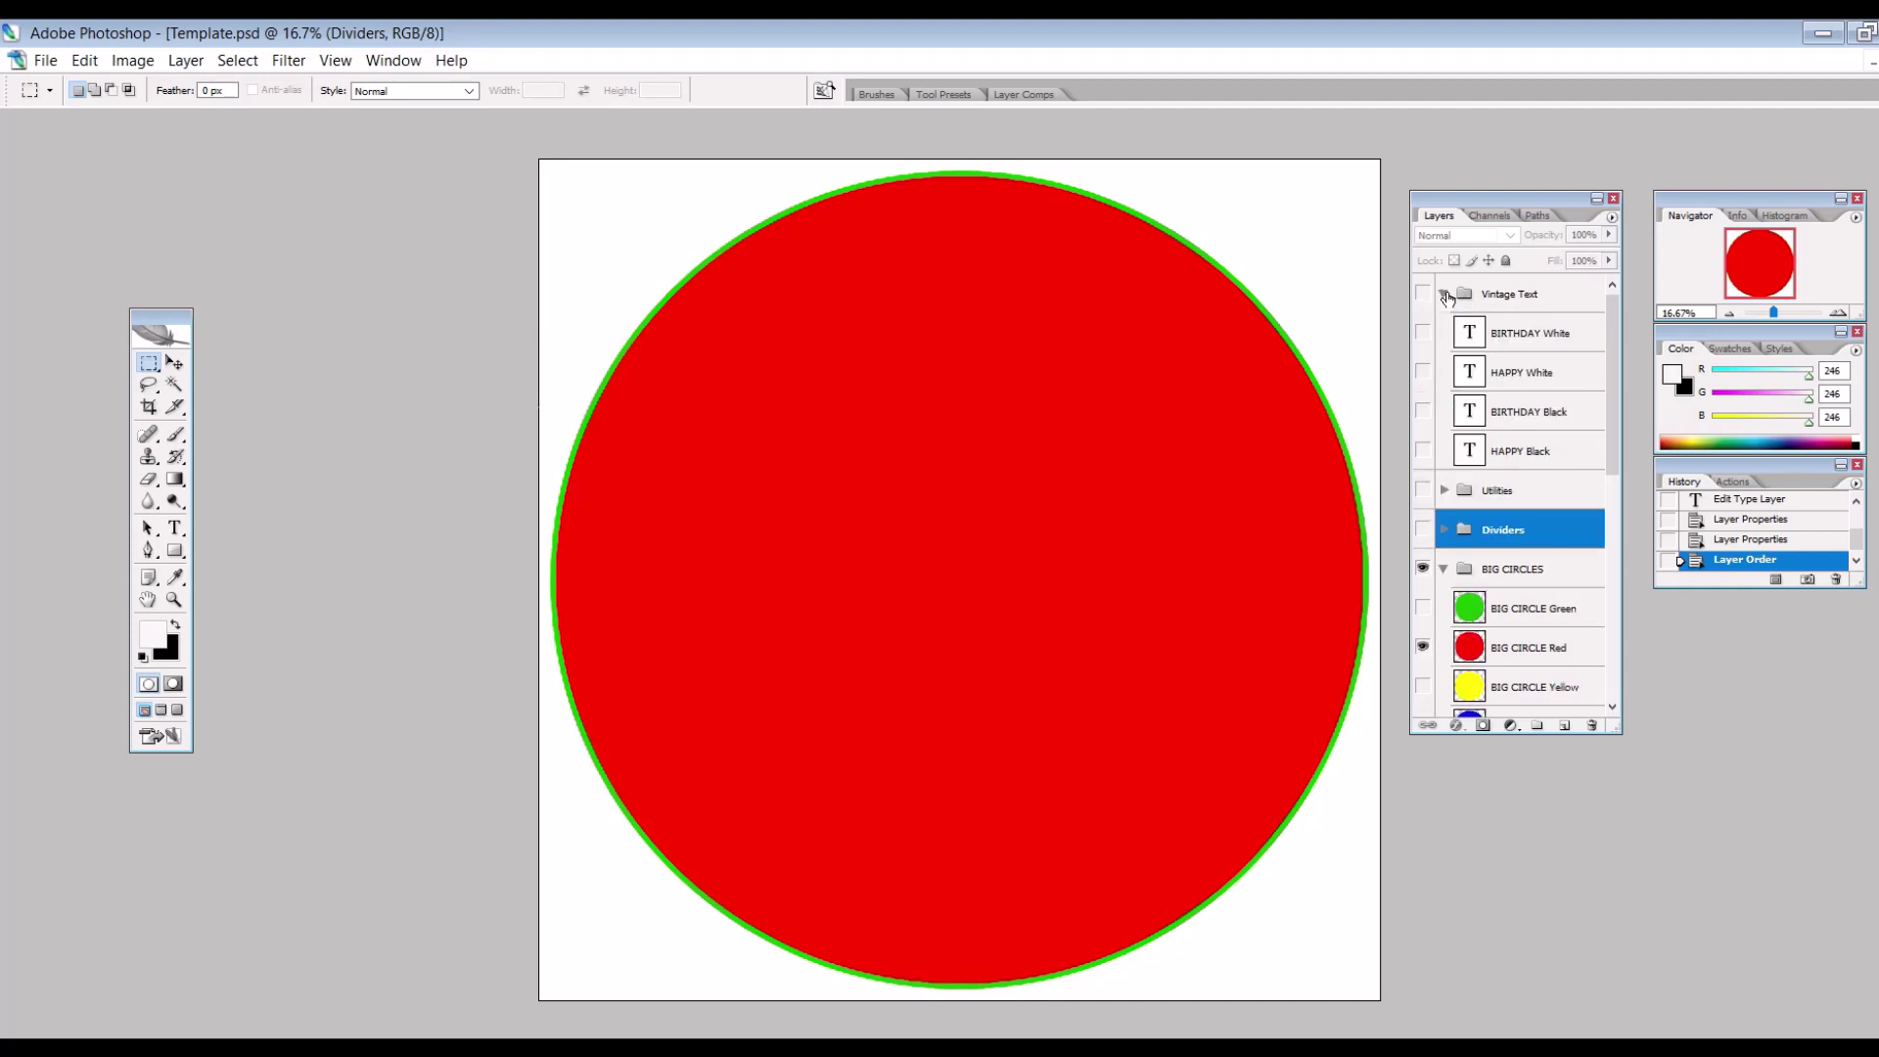
pyautogui.click(1504, 338)
pyautogui.click(1423, 333)
pyautogui.click(1423, 372)
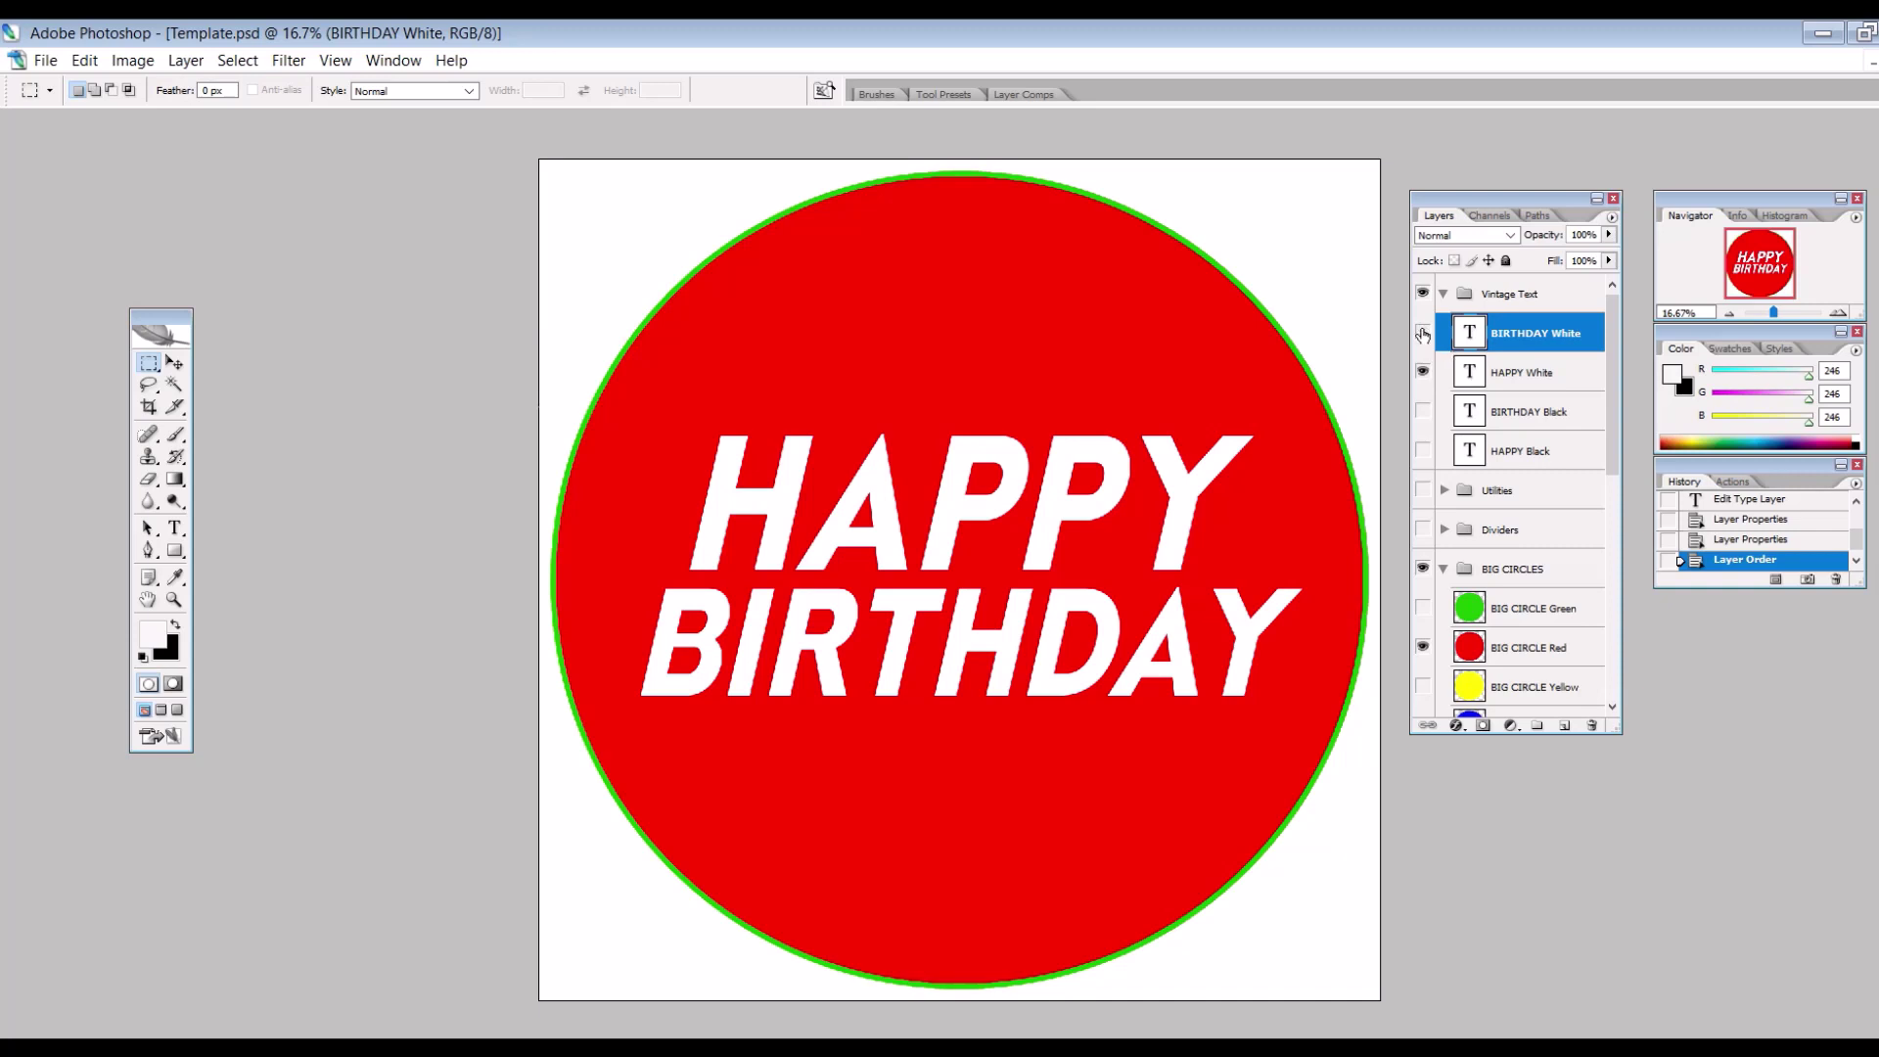
# - Hide both white text layers and show BIRTHDAY Black and HAPPY Black instead
pyautogui.click(1423, 333)
pyautogui.click(1423, 372)
pyautogui.click(1423, 411)
pyautogui.click(1424, 450)
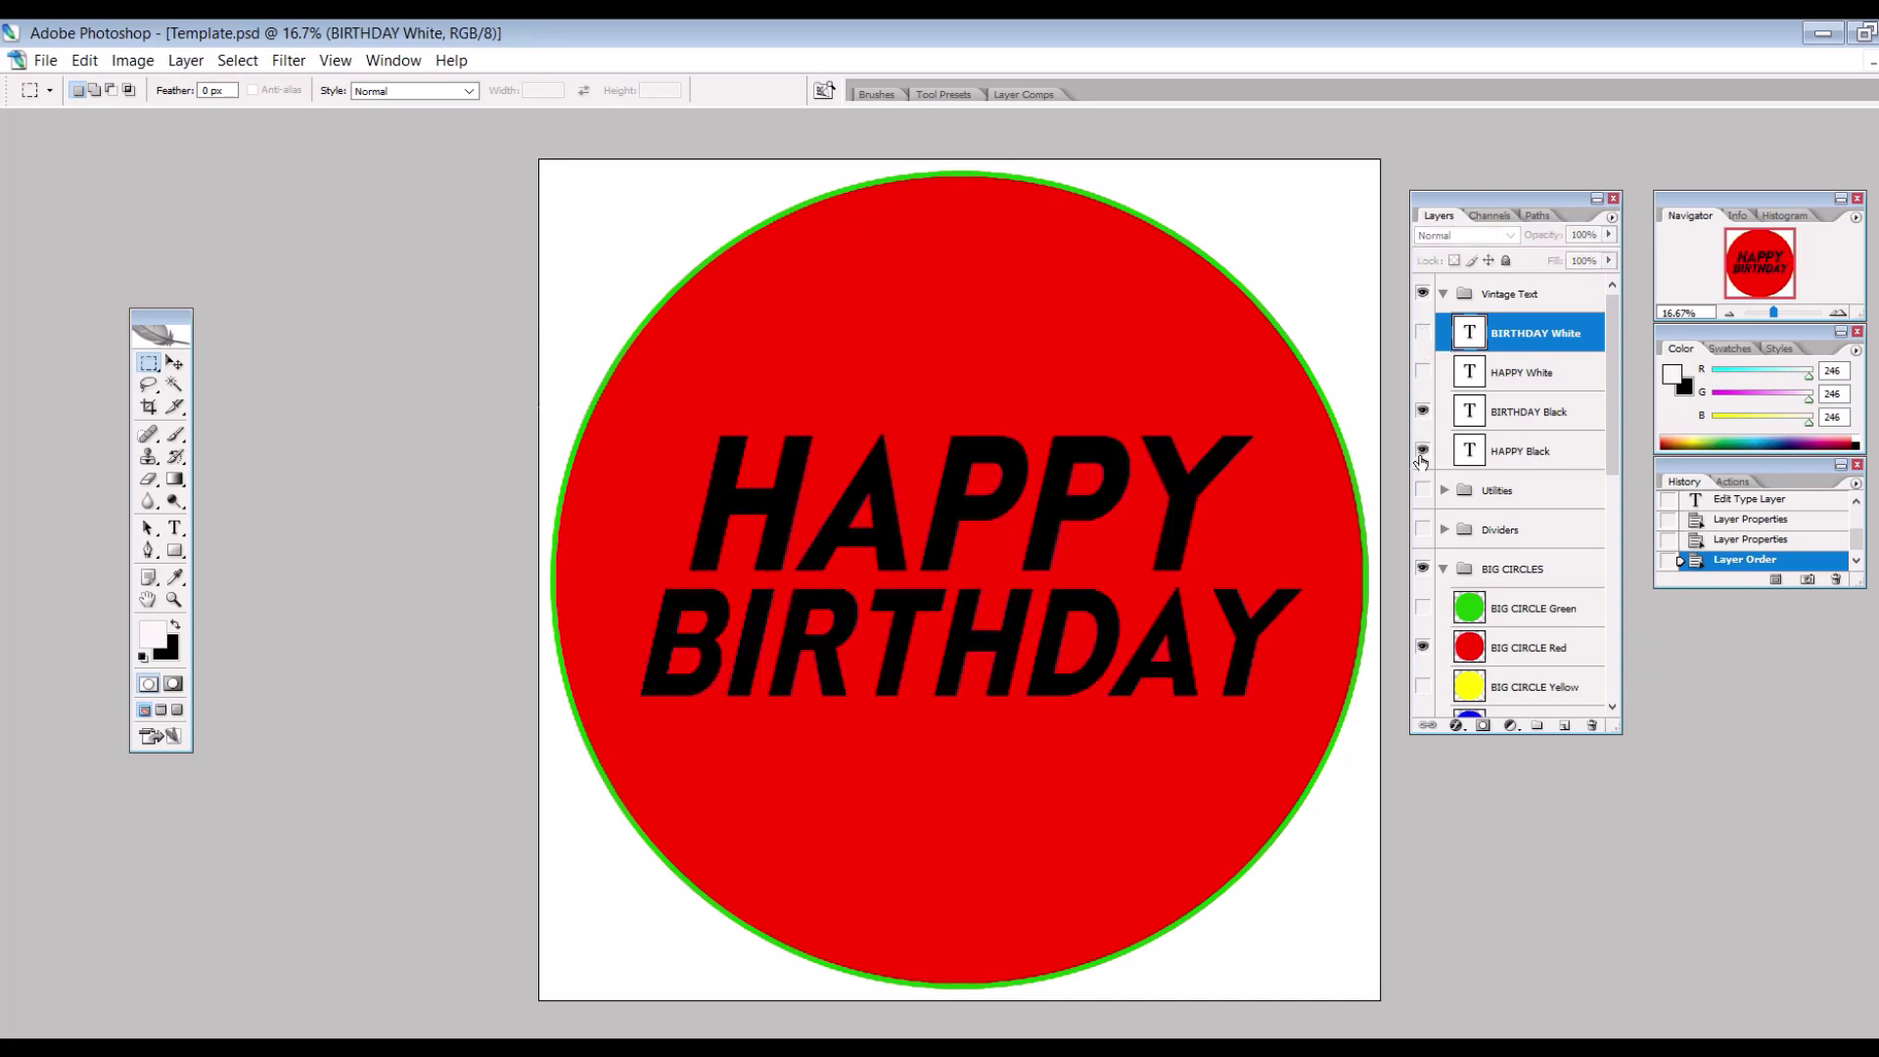
# - Show only the BIG CIRCLE Green layer in the BIG CIRCLES group, hiding the red, yellow and blue circles
pyautogui.click(1423, 614)
pyautogui.click(1424, 647)
pyautogui.click(1423, 687)
pyautogui.scroll(-2, 1429, 714)
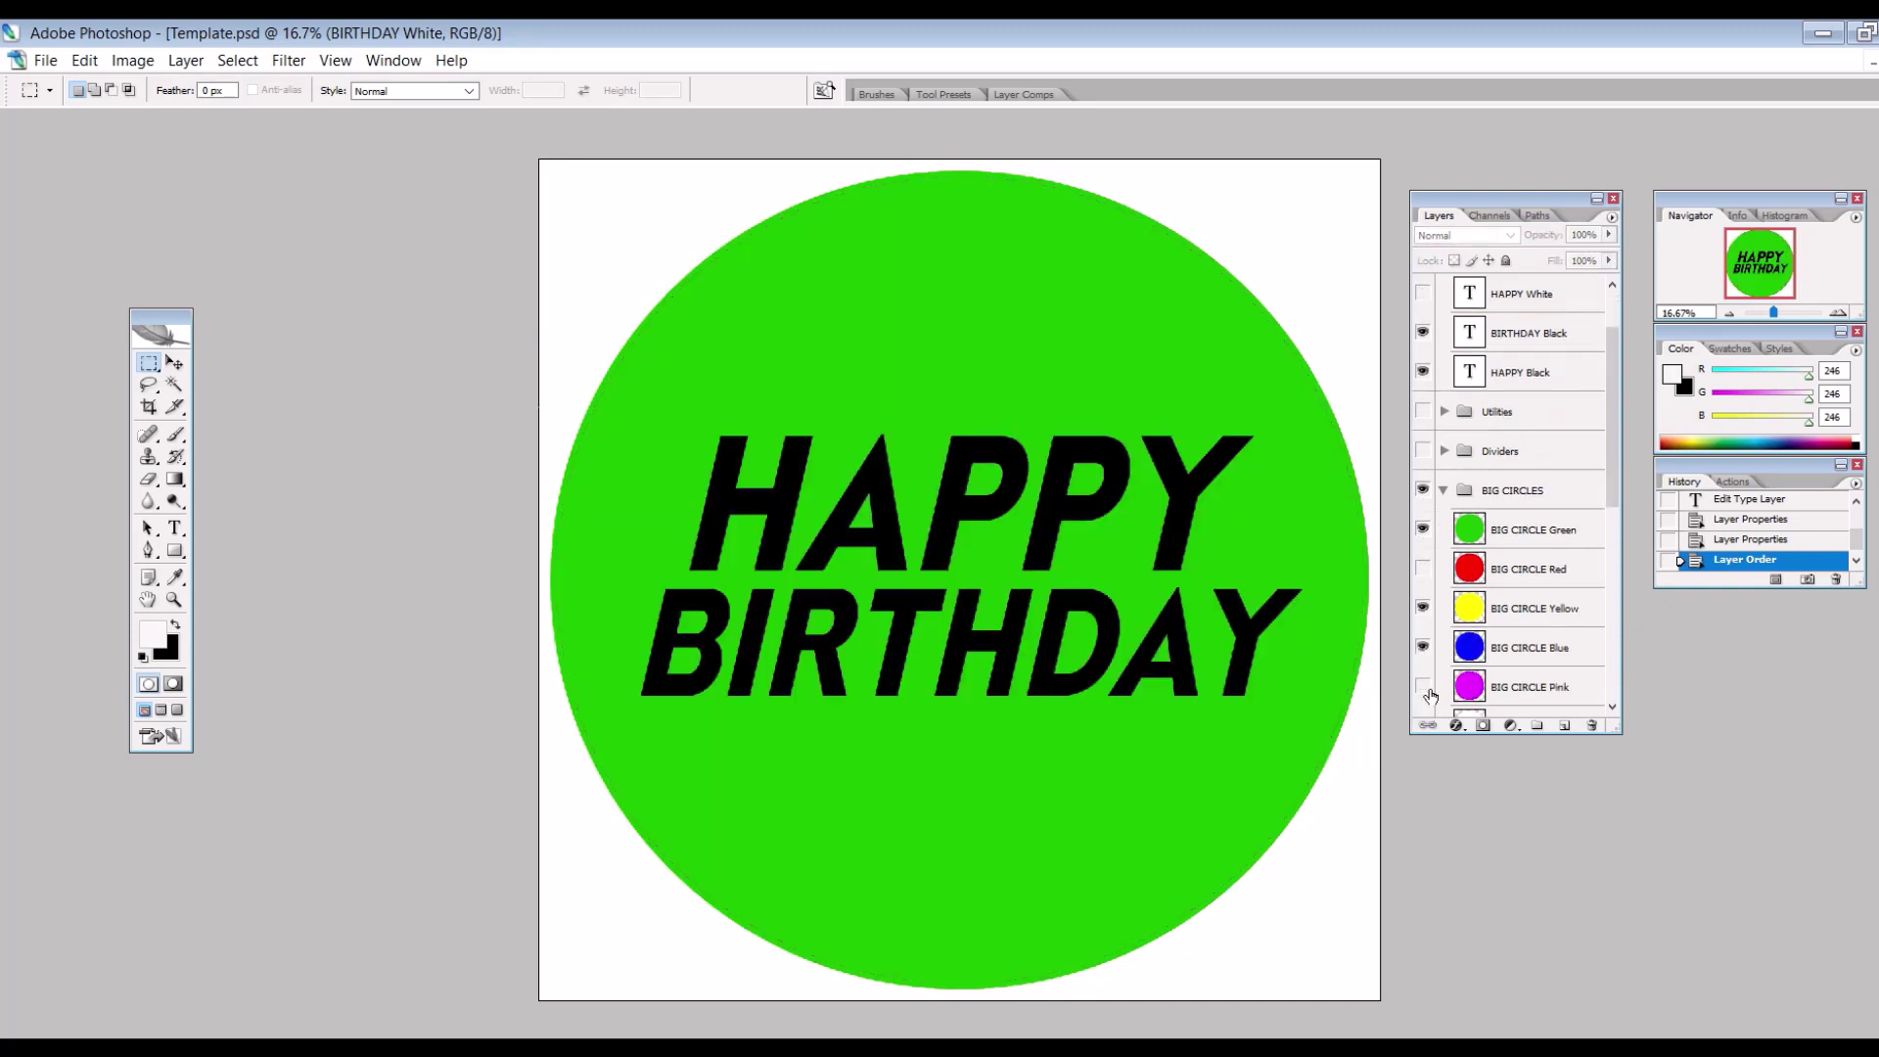
pyautogui.scroll(-1, 1430, 690)
pyautogui.click(1423, 608)
pyautogui.click(1423, 568)
pyautogui.scroll(-3, 1429, 613)
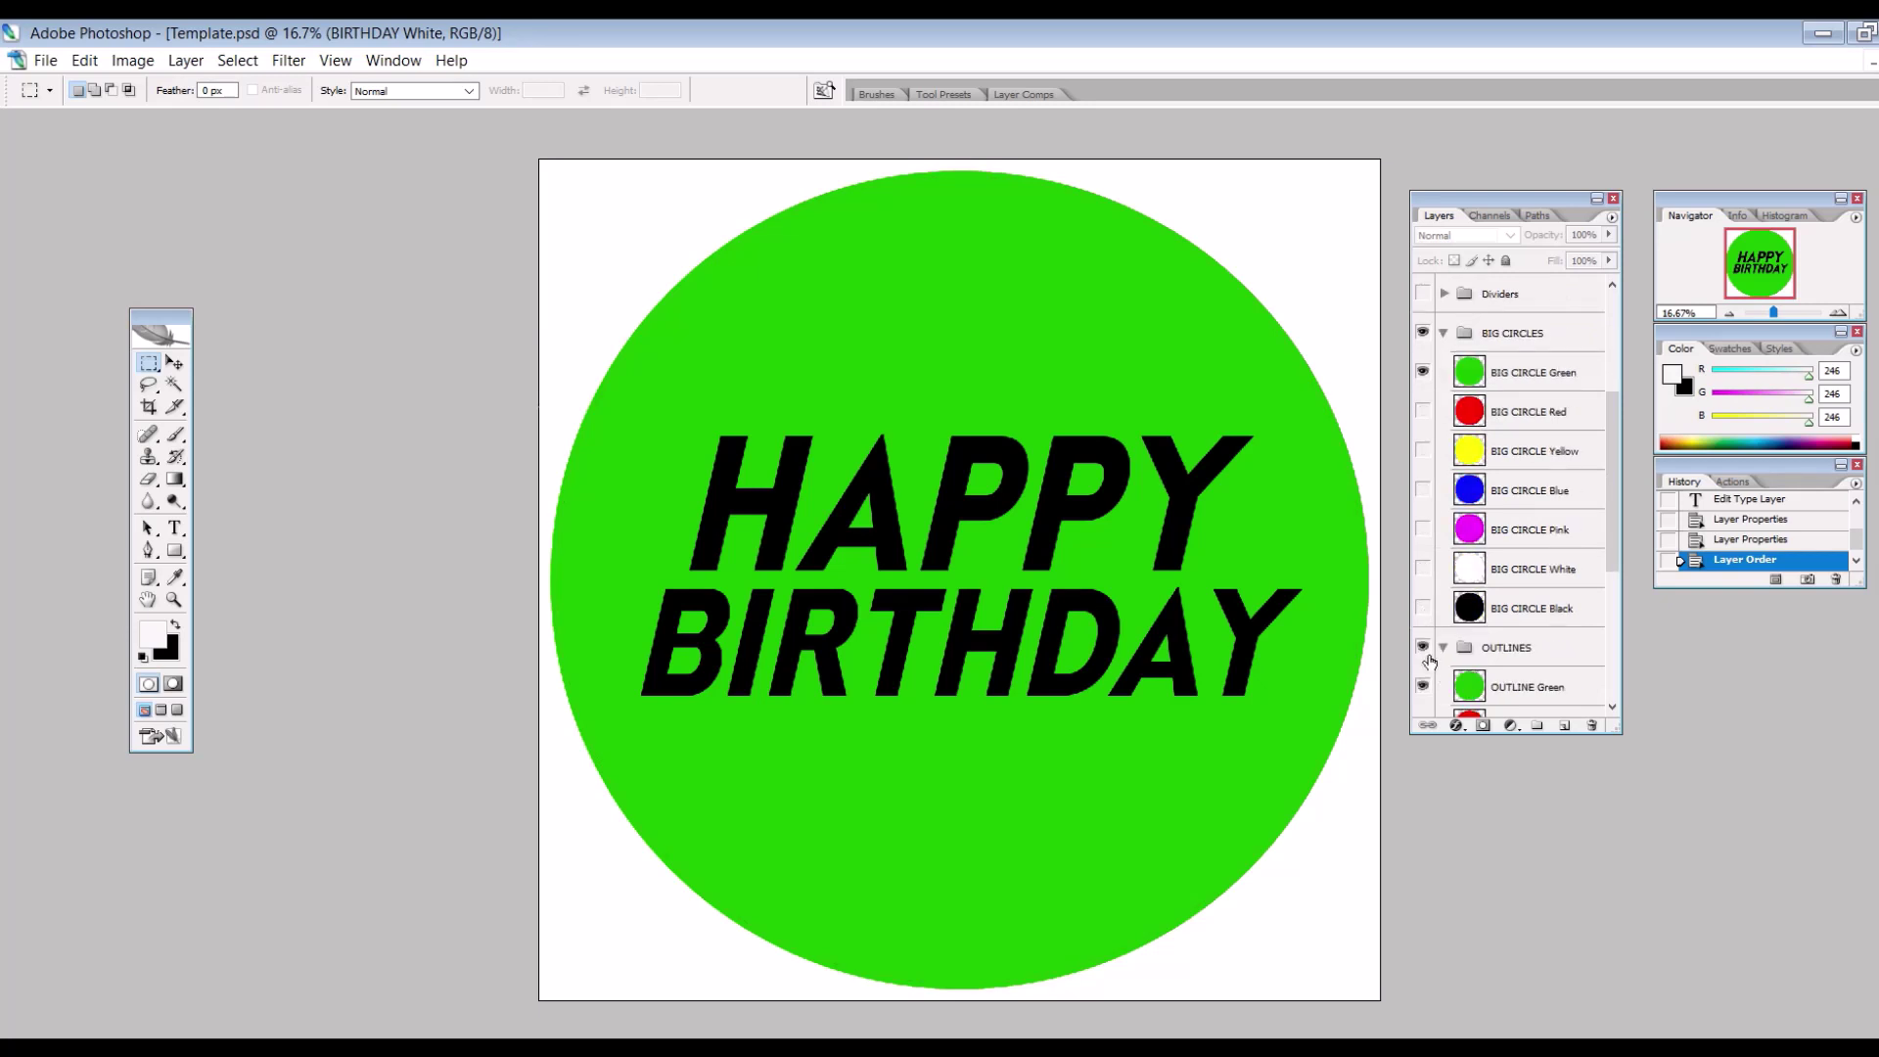
# - Hide the OUTLINE Green layer so the design uses OUTLINE Yellow
pyautogui.click(1423, 686)
pyautogui.scroll(-2, 1428, 690)
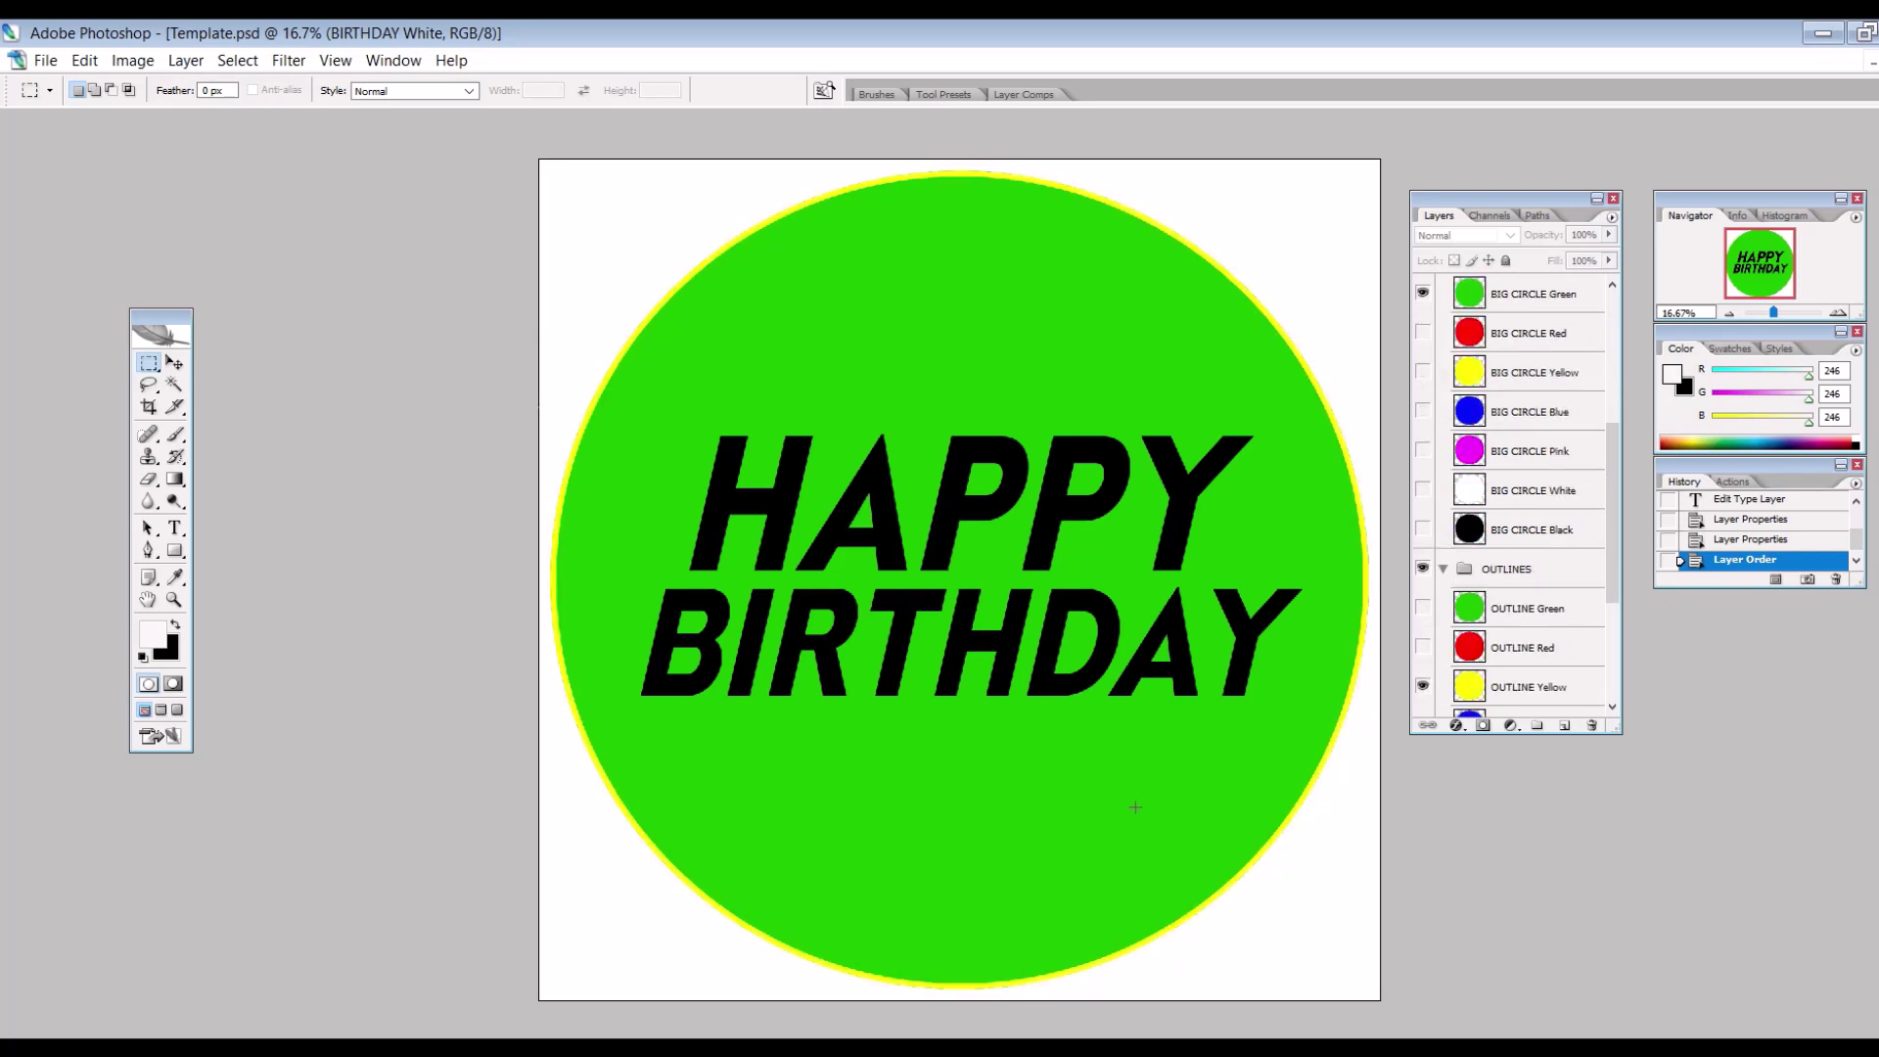
pyautogui.scroll(8, 1532, 558)
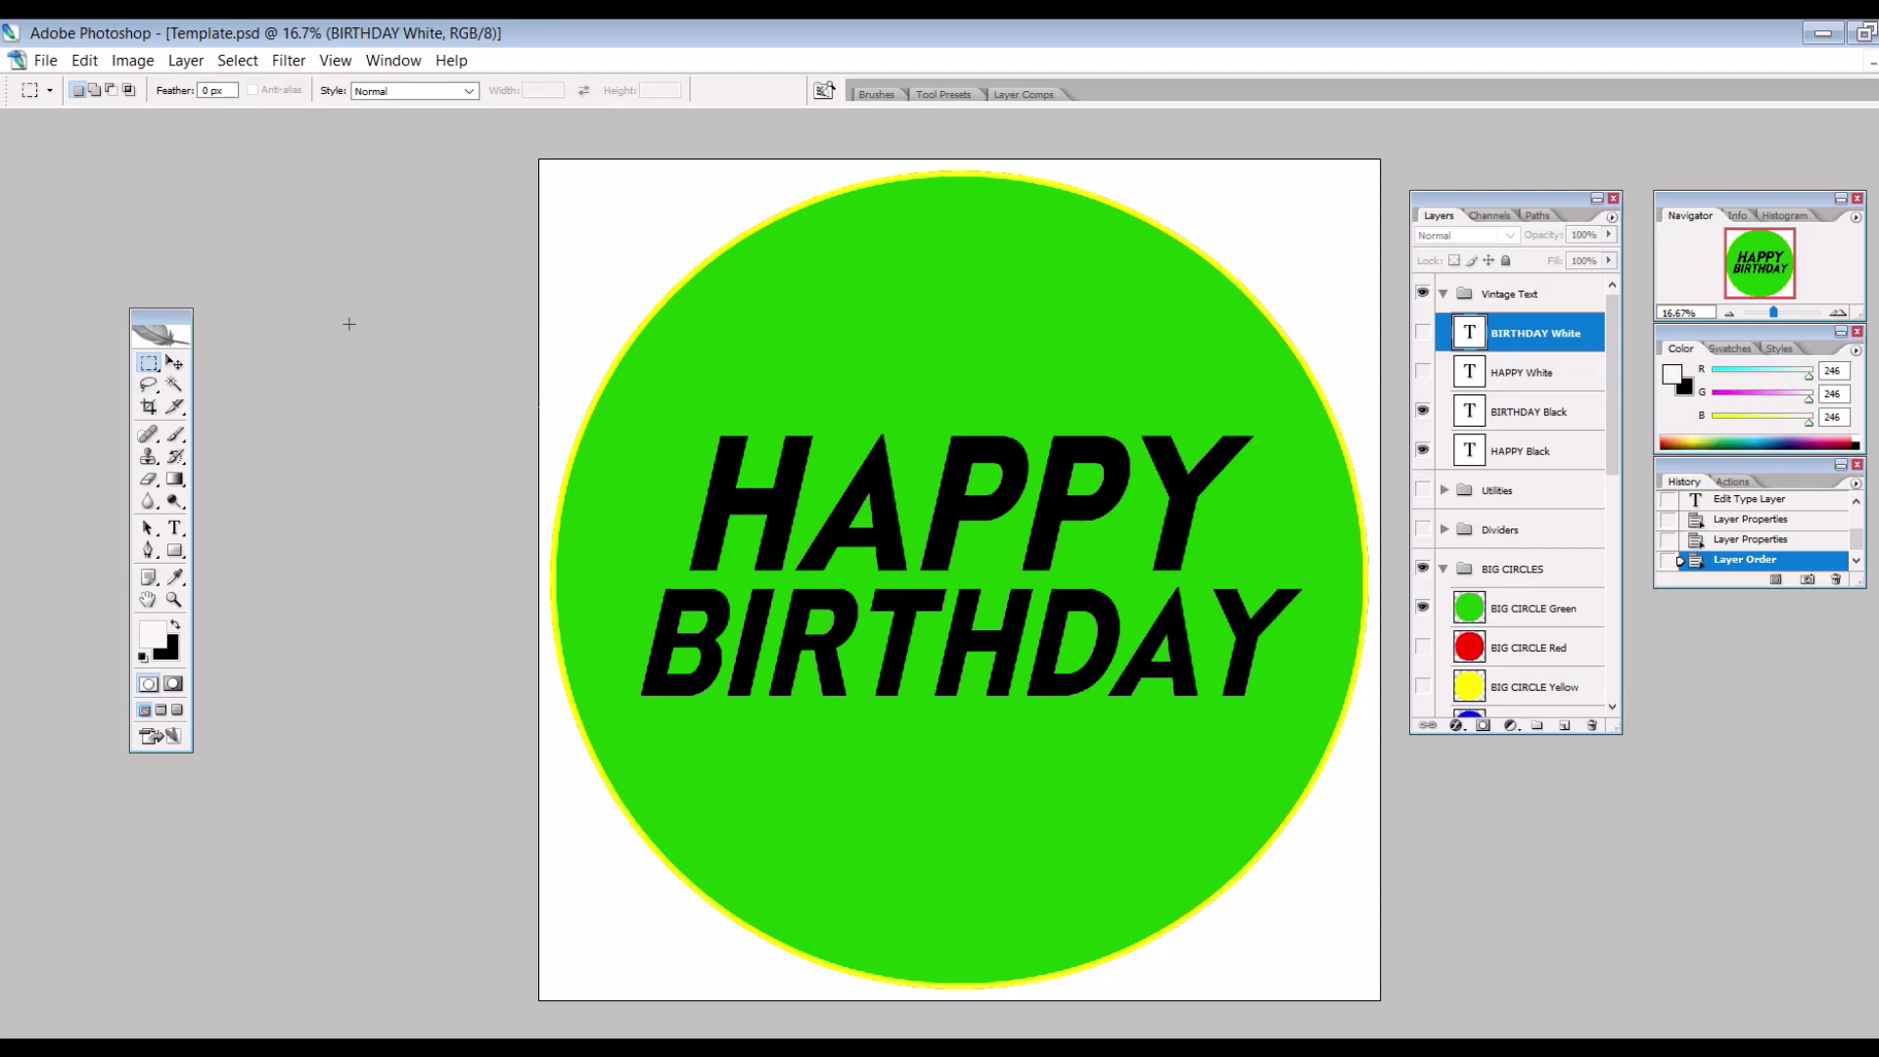
# - Expand the Utilities group and show its Coffee Steamy layer
pyautogui.click(1458, 496)
pyautogui.click(1446, 491)
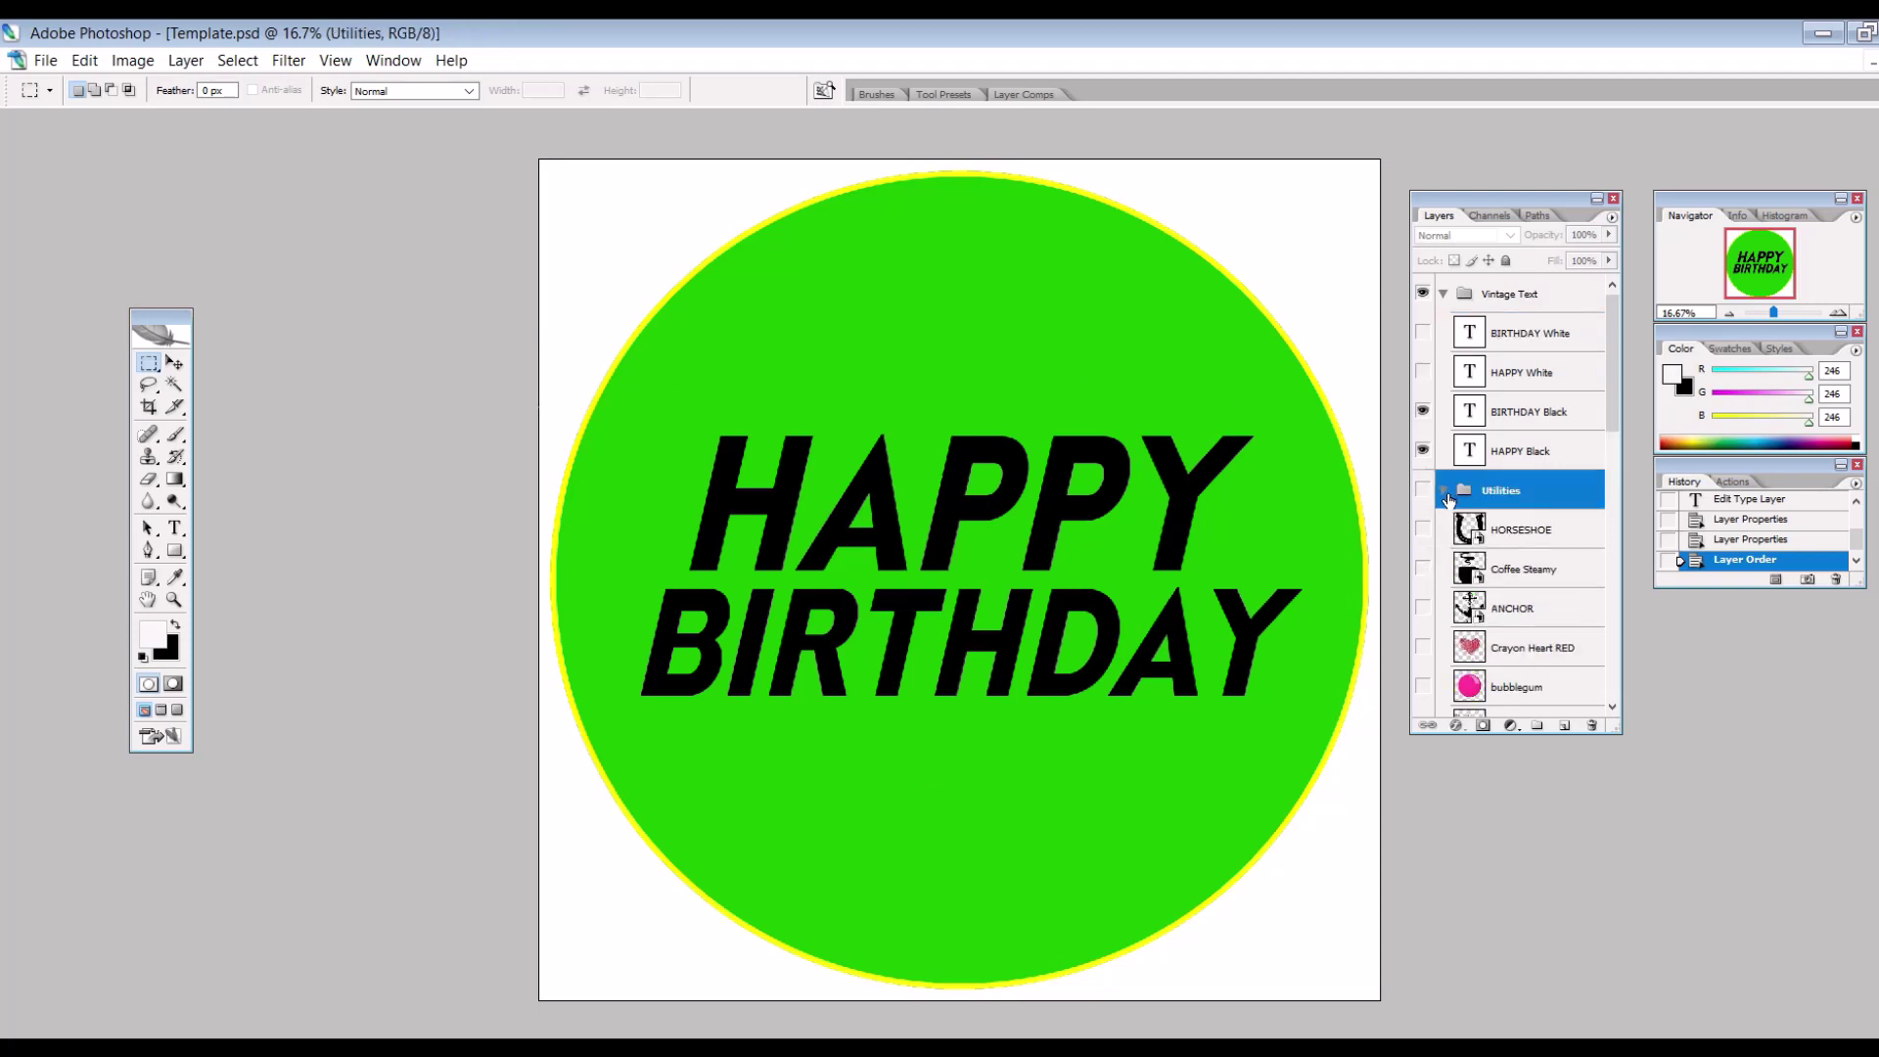
pyautogui.scroll(-4, 1473, 568)
pyautogui.scroll(4, 1473, 587)
pyautogui.scroll(-3, 1481, 620)
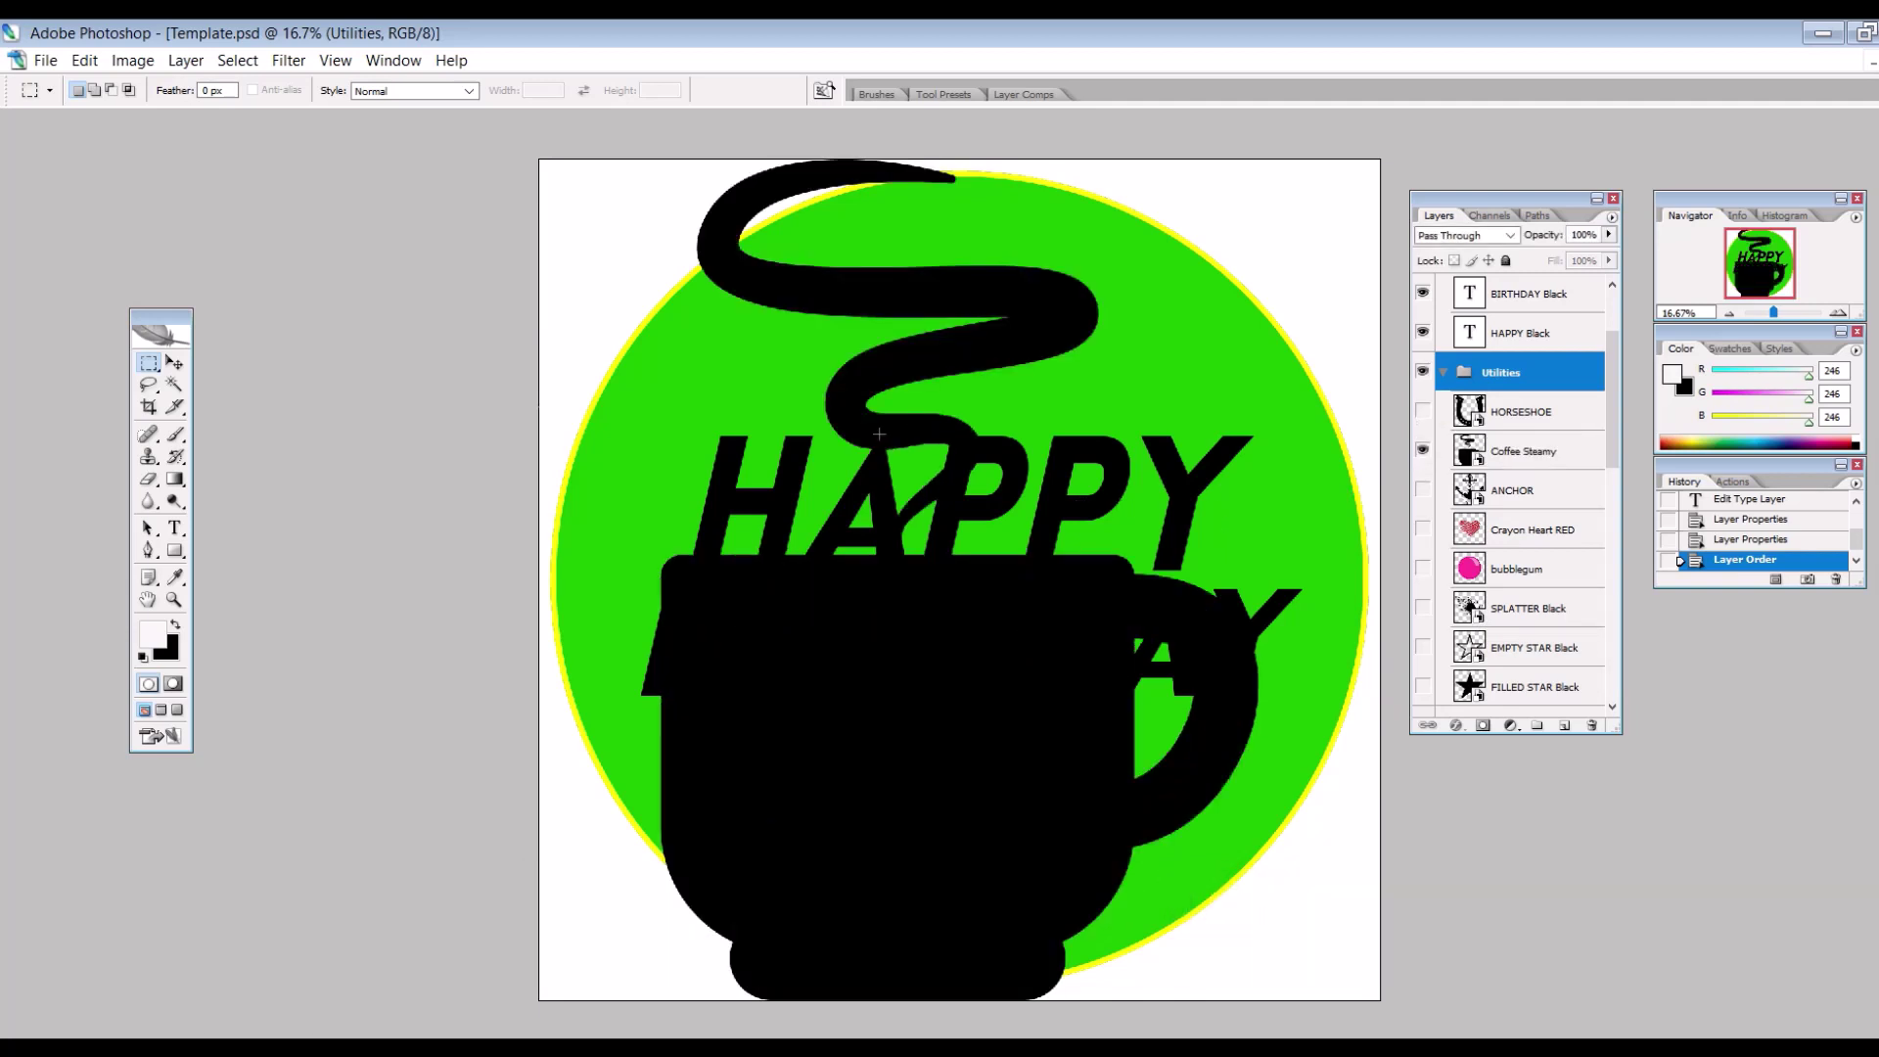
# - Scale down the Utilities group proportionally with the Move tool's transform controls
pyautogui.click(176, 363)
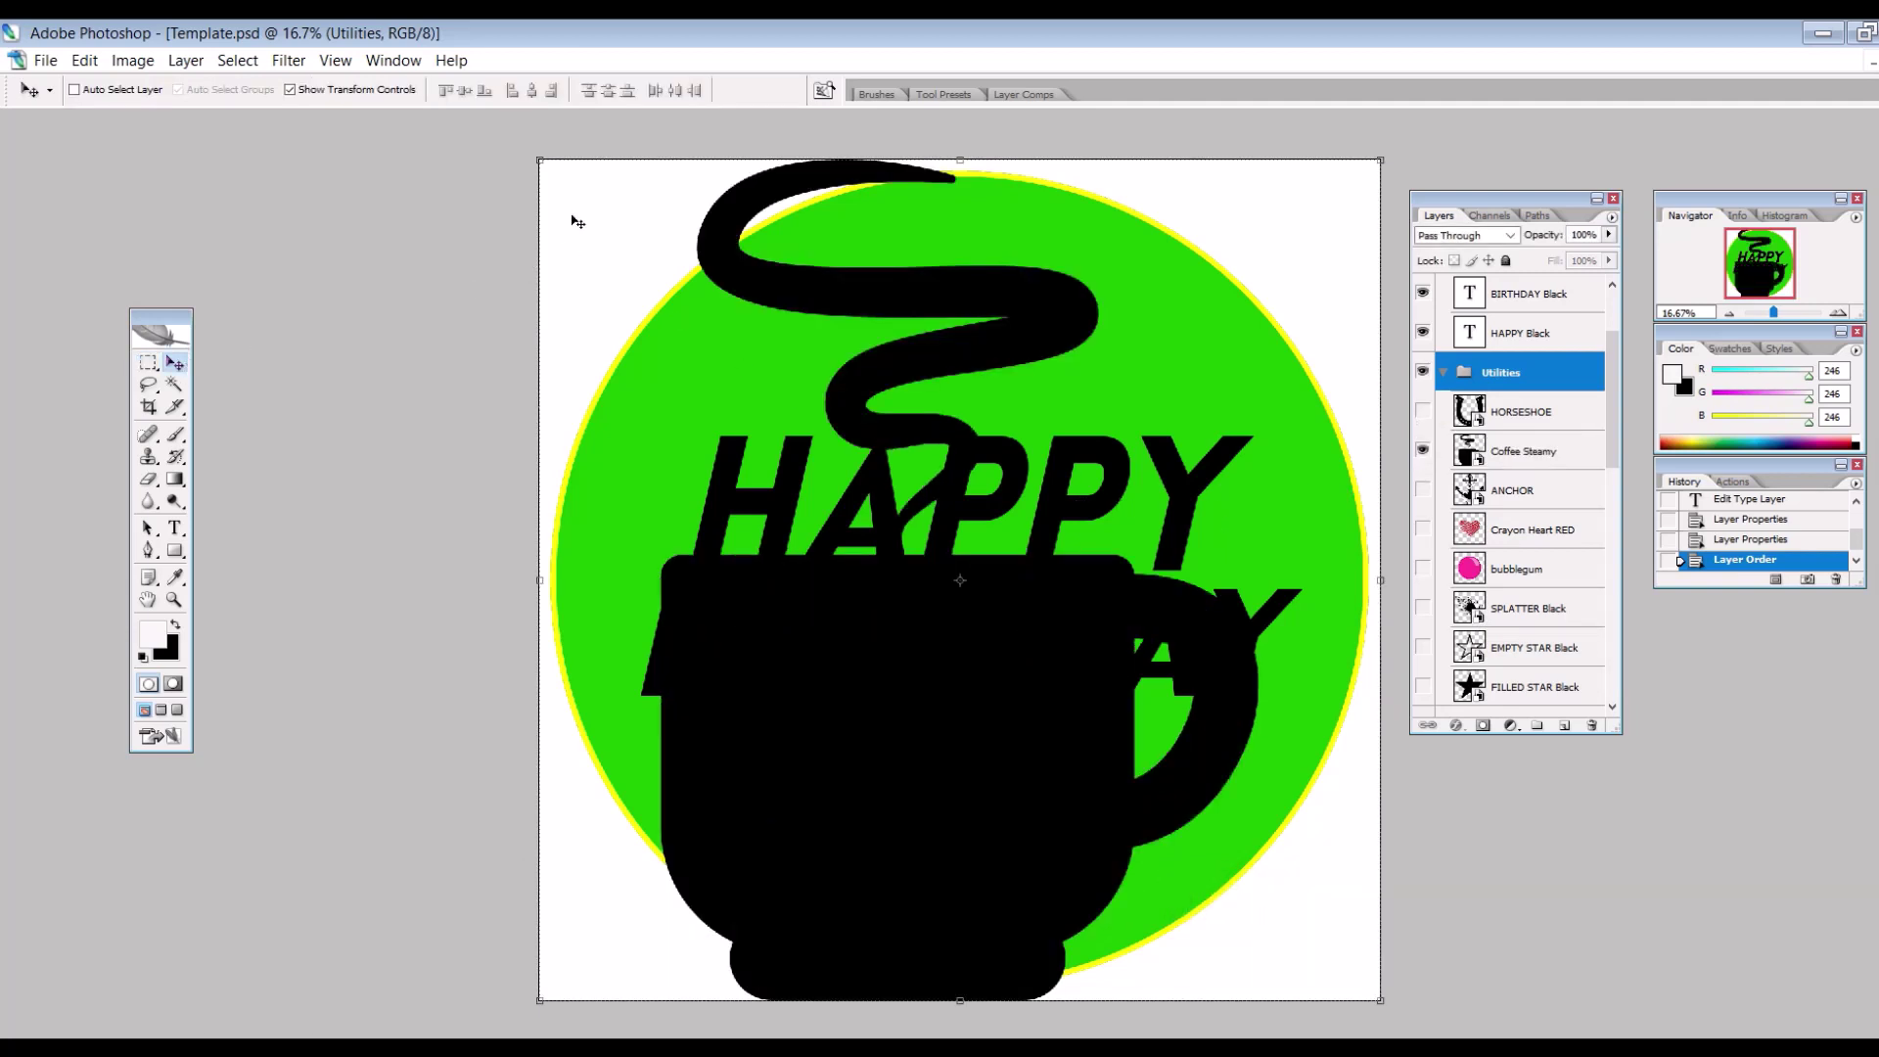
pyautogui.click(539, 161)
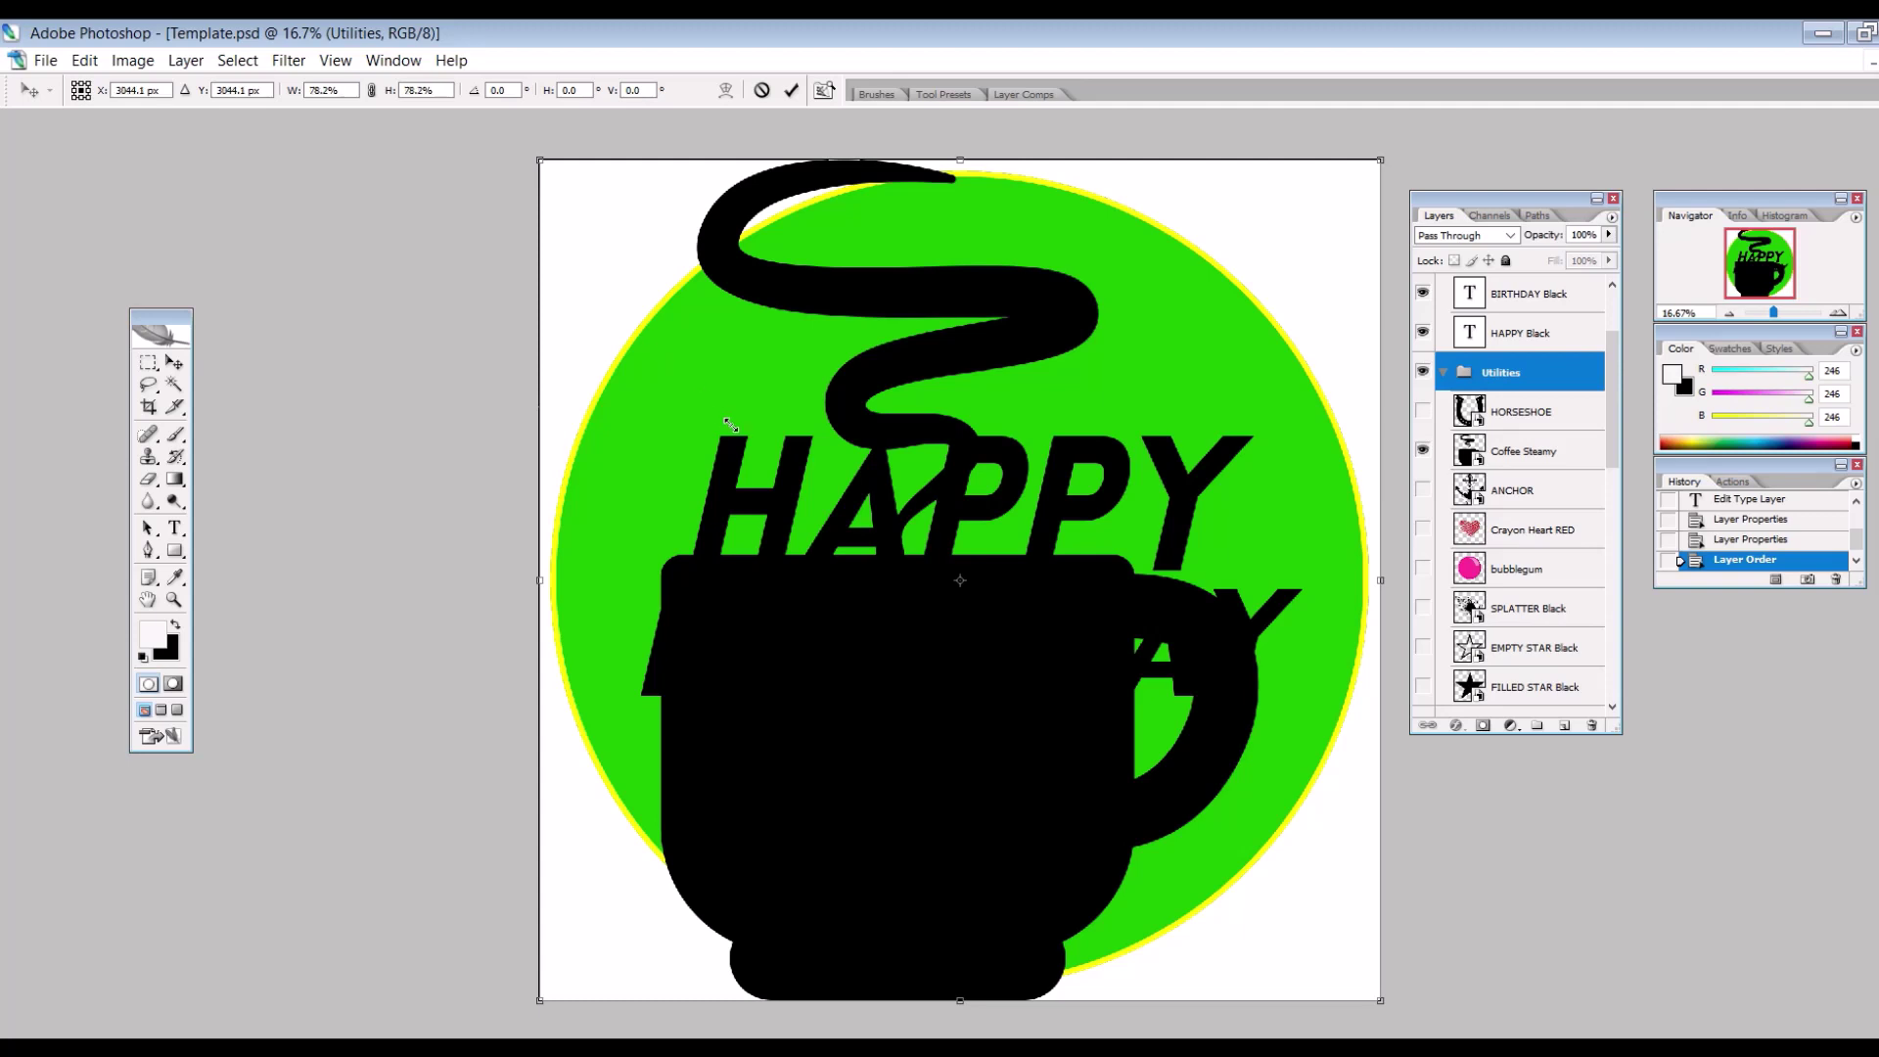
pyautogui.moveTo(746, 442); pyautogui.dragTo(674, 336)
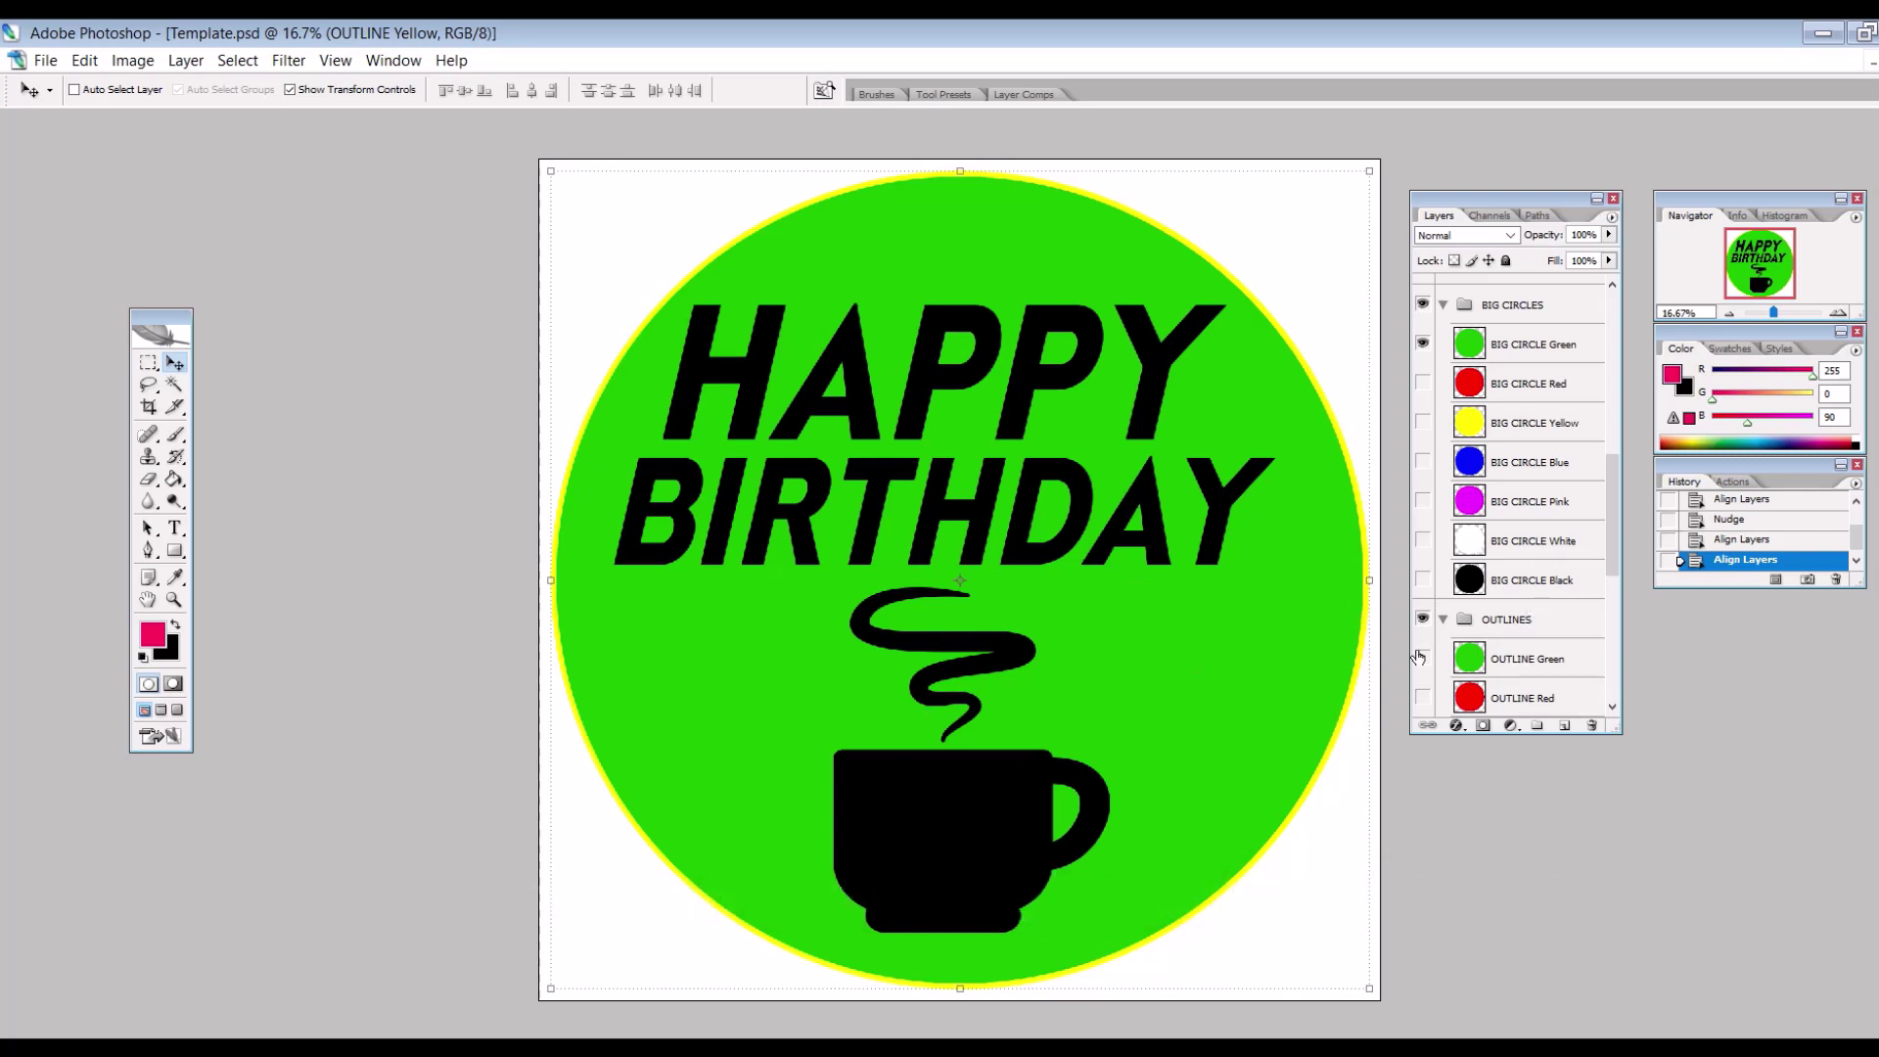
# - Hide BACKGROUND White, preview the design on BACKGROUND Black, and hide that layer too for a transparent background
pyautogui.scroll(-4, 1566, 587)
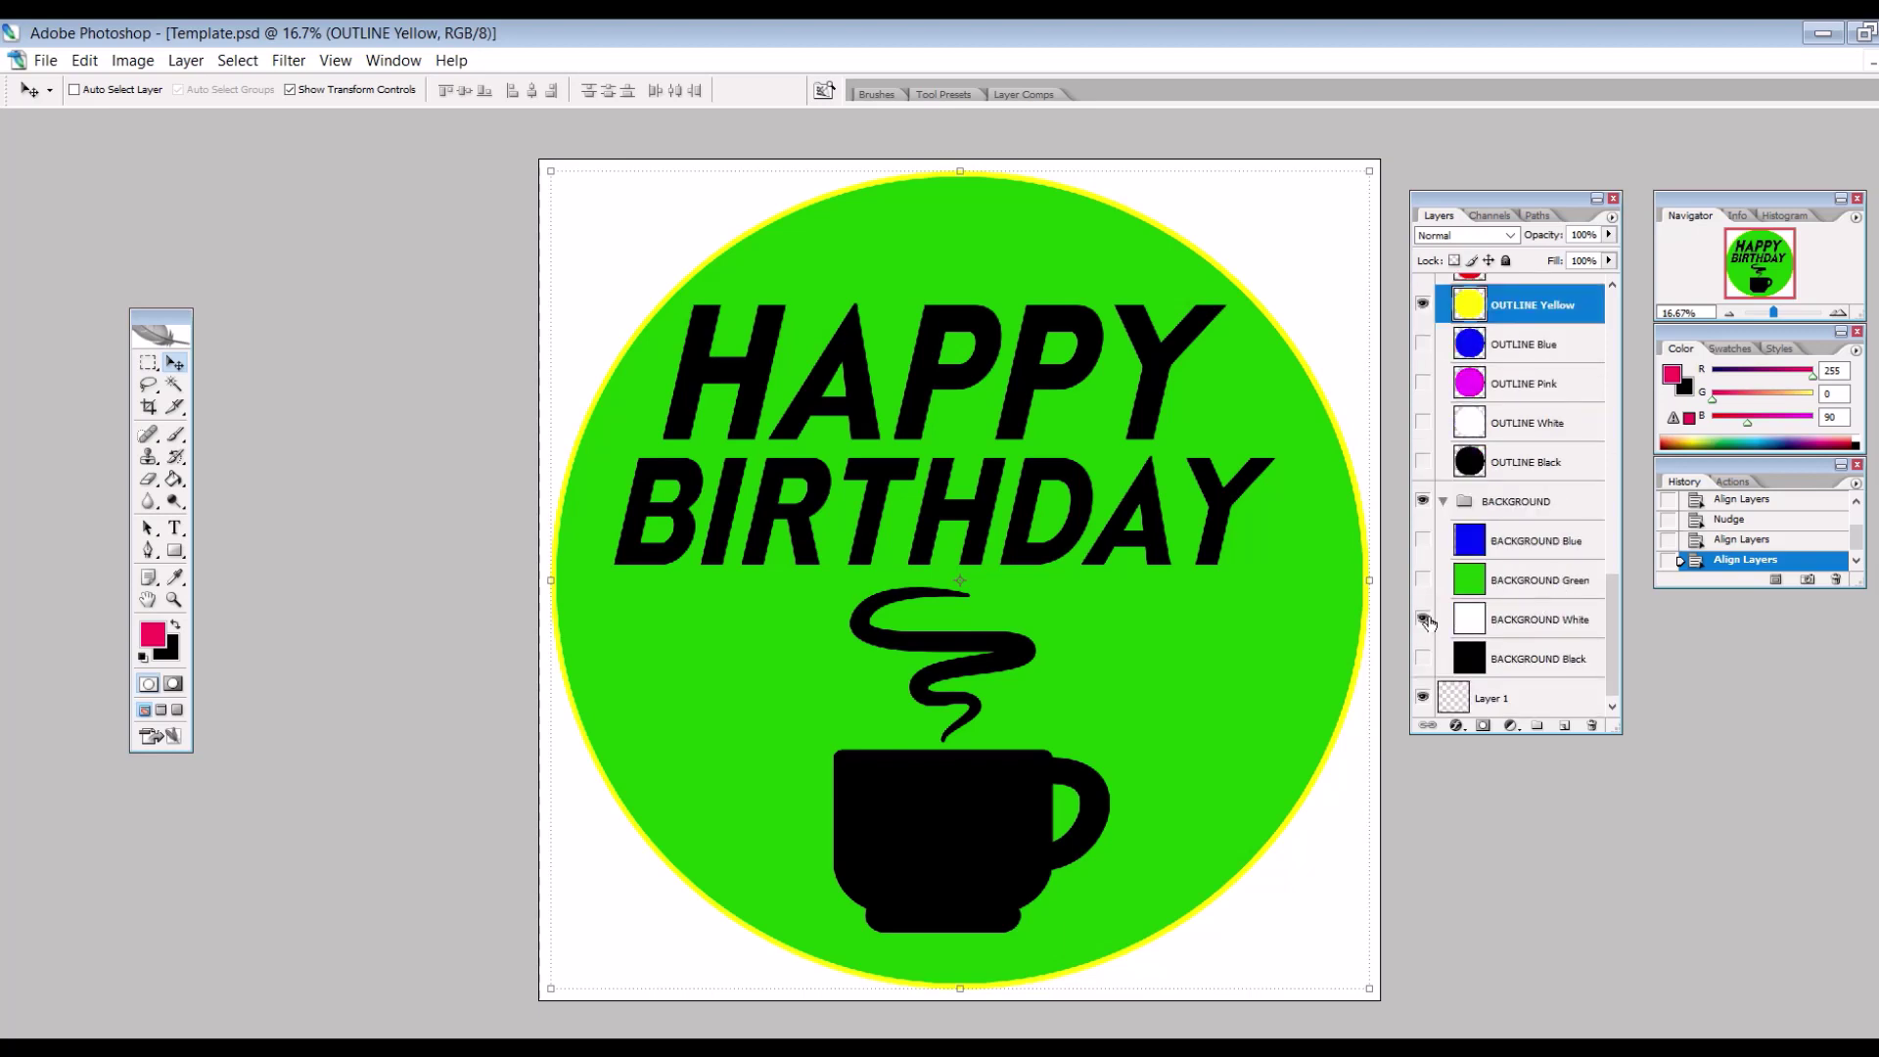
pyautogui.click(1422, 619)
pyautogui.click(1423, 658)
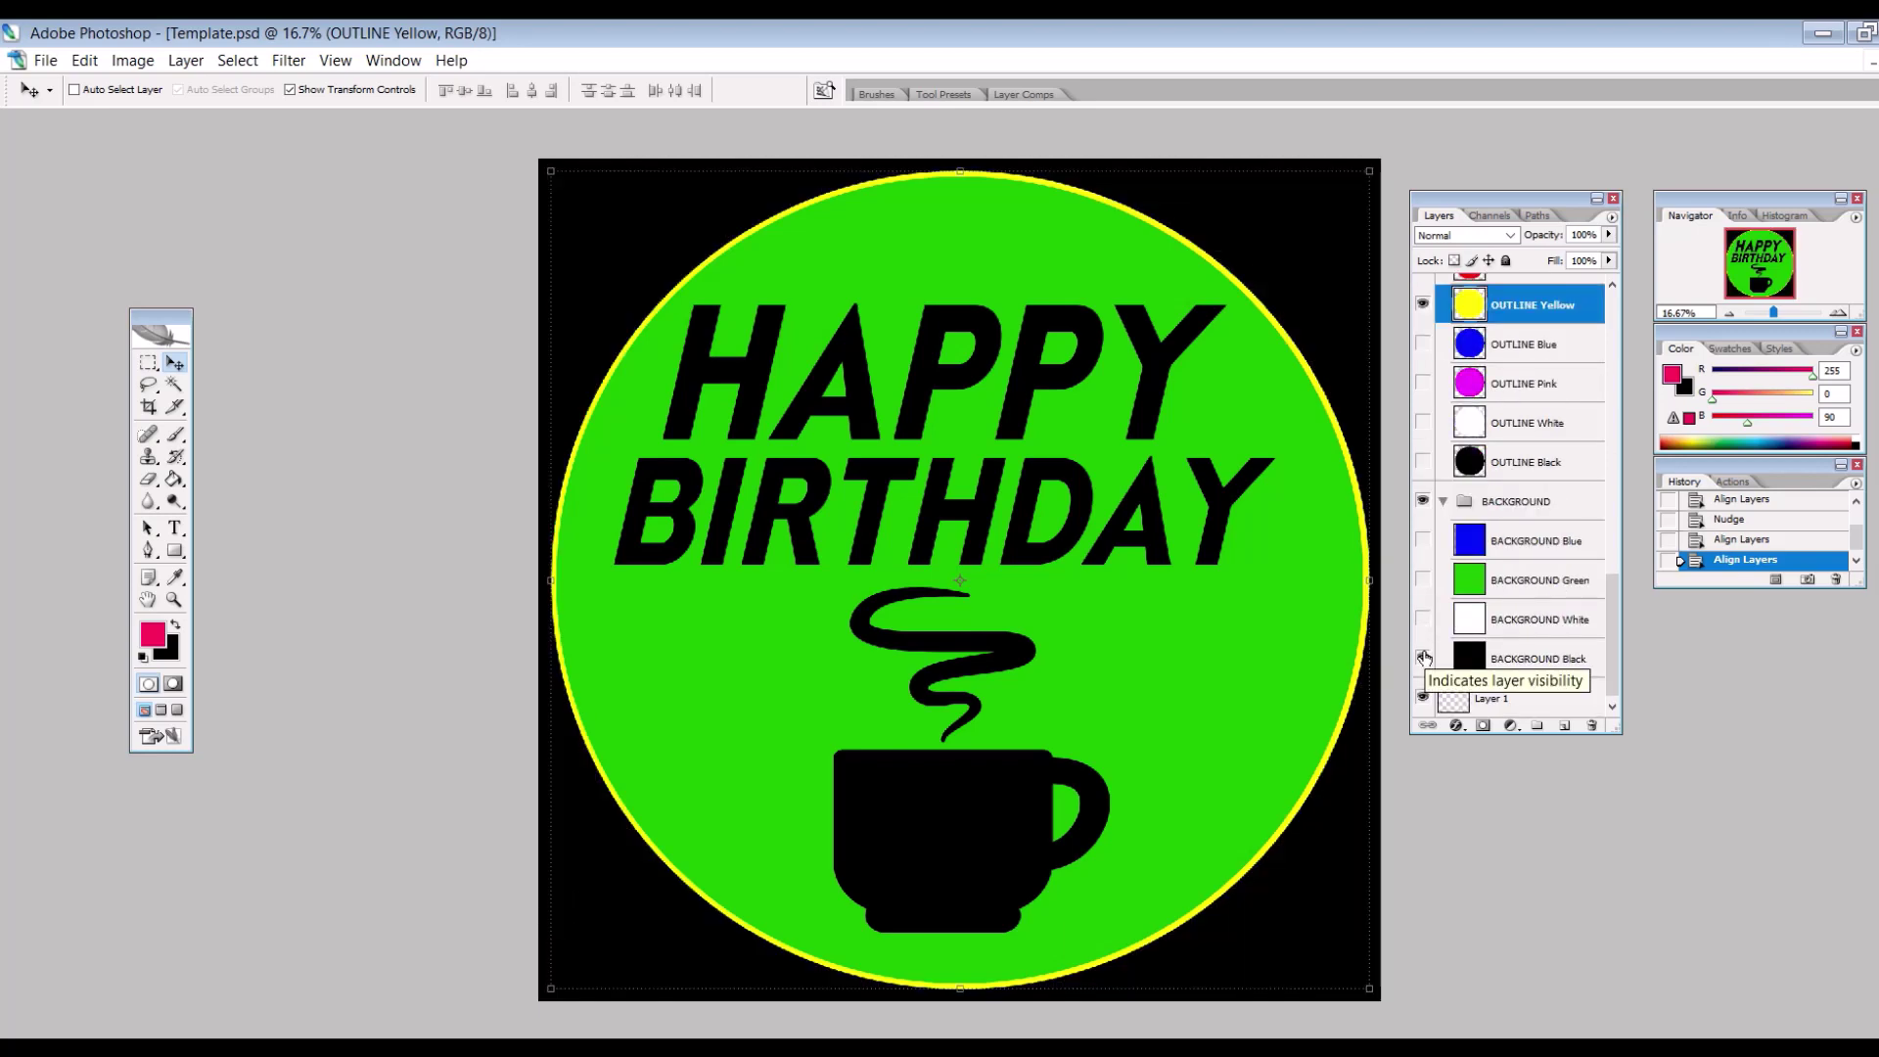
pyautogui.click(1424, 657)
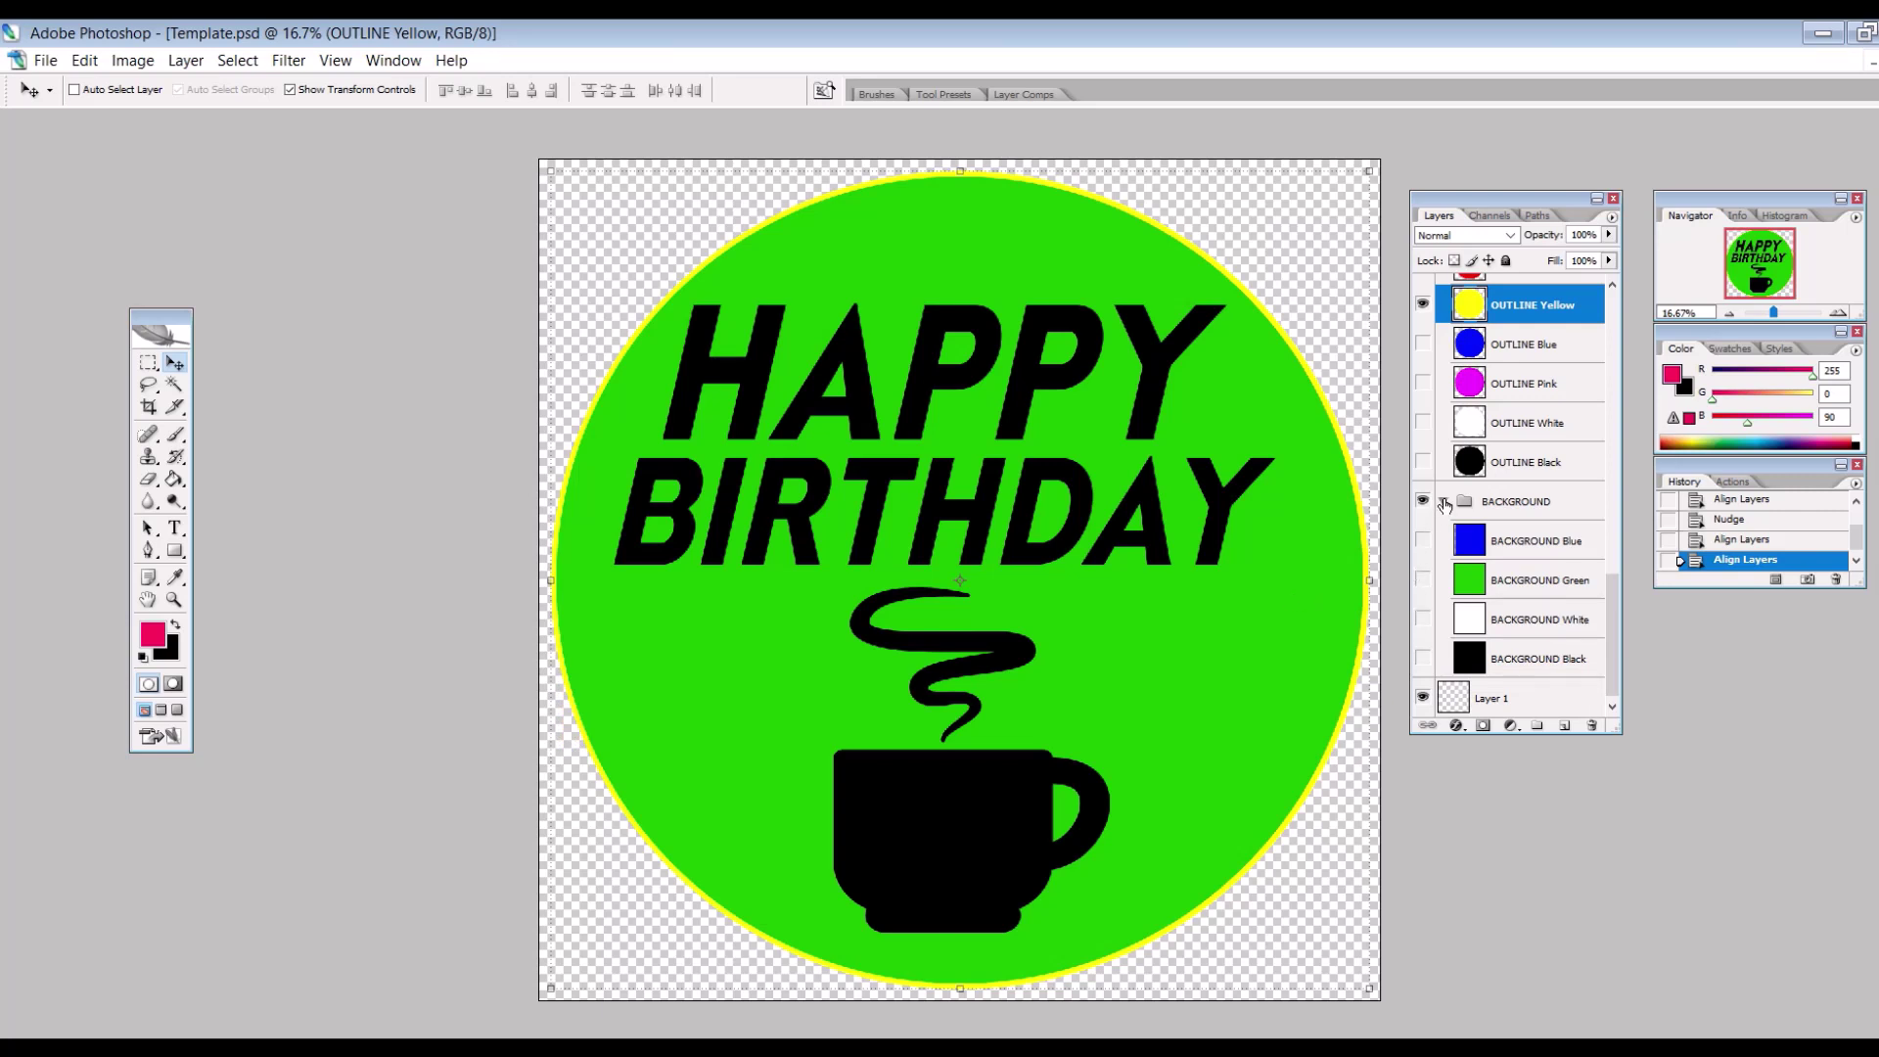
# - Collapse the BACKGROUND, OUTLINES and BIG CIRCLES groups
pyautogui.click(1445, 503)
pyautogui.scroll(1, 1445, 503)
pyautogui.click(1445, 503)
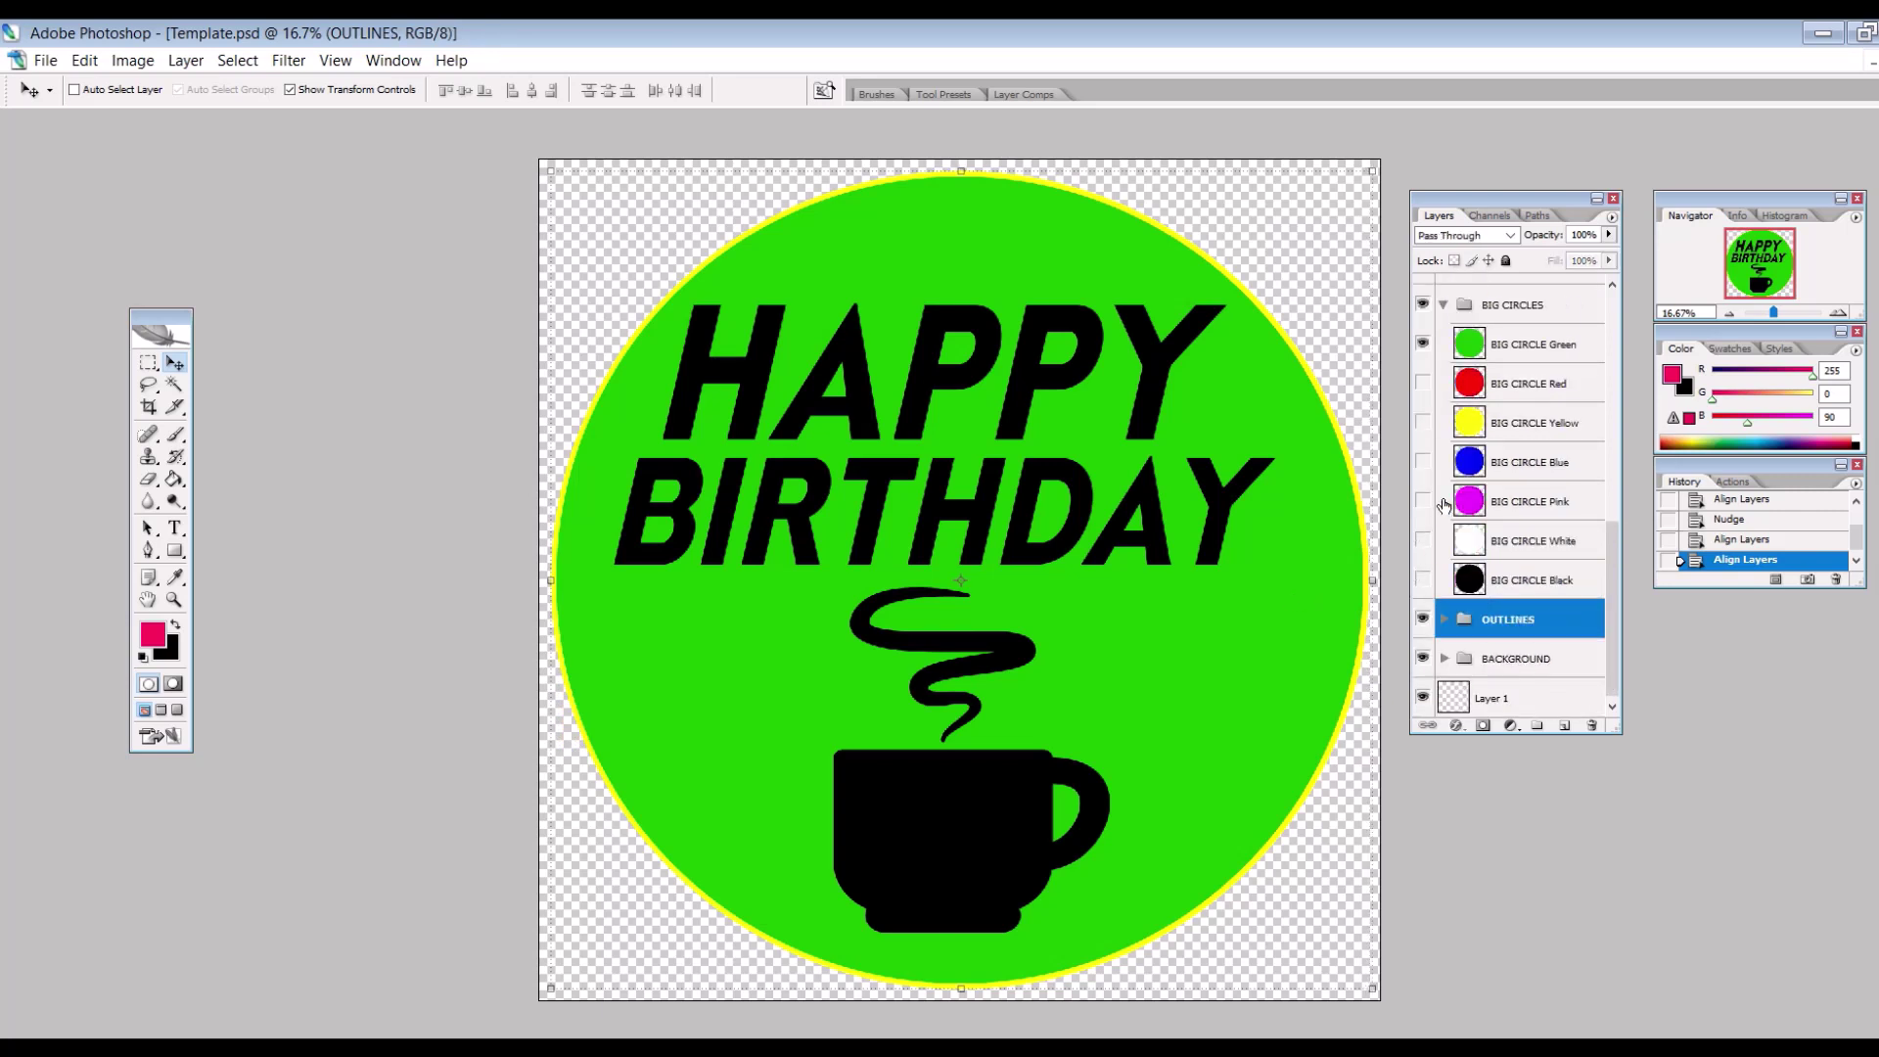
pyautogui.scroll(3, 1444, 503)
pyautogui.click(1448, 465)
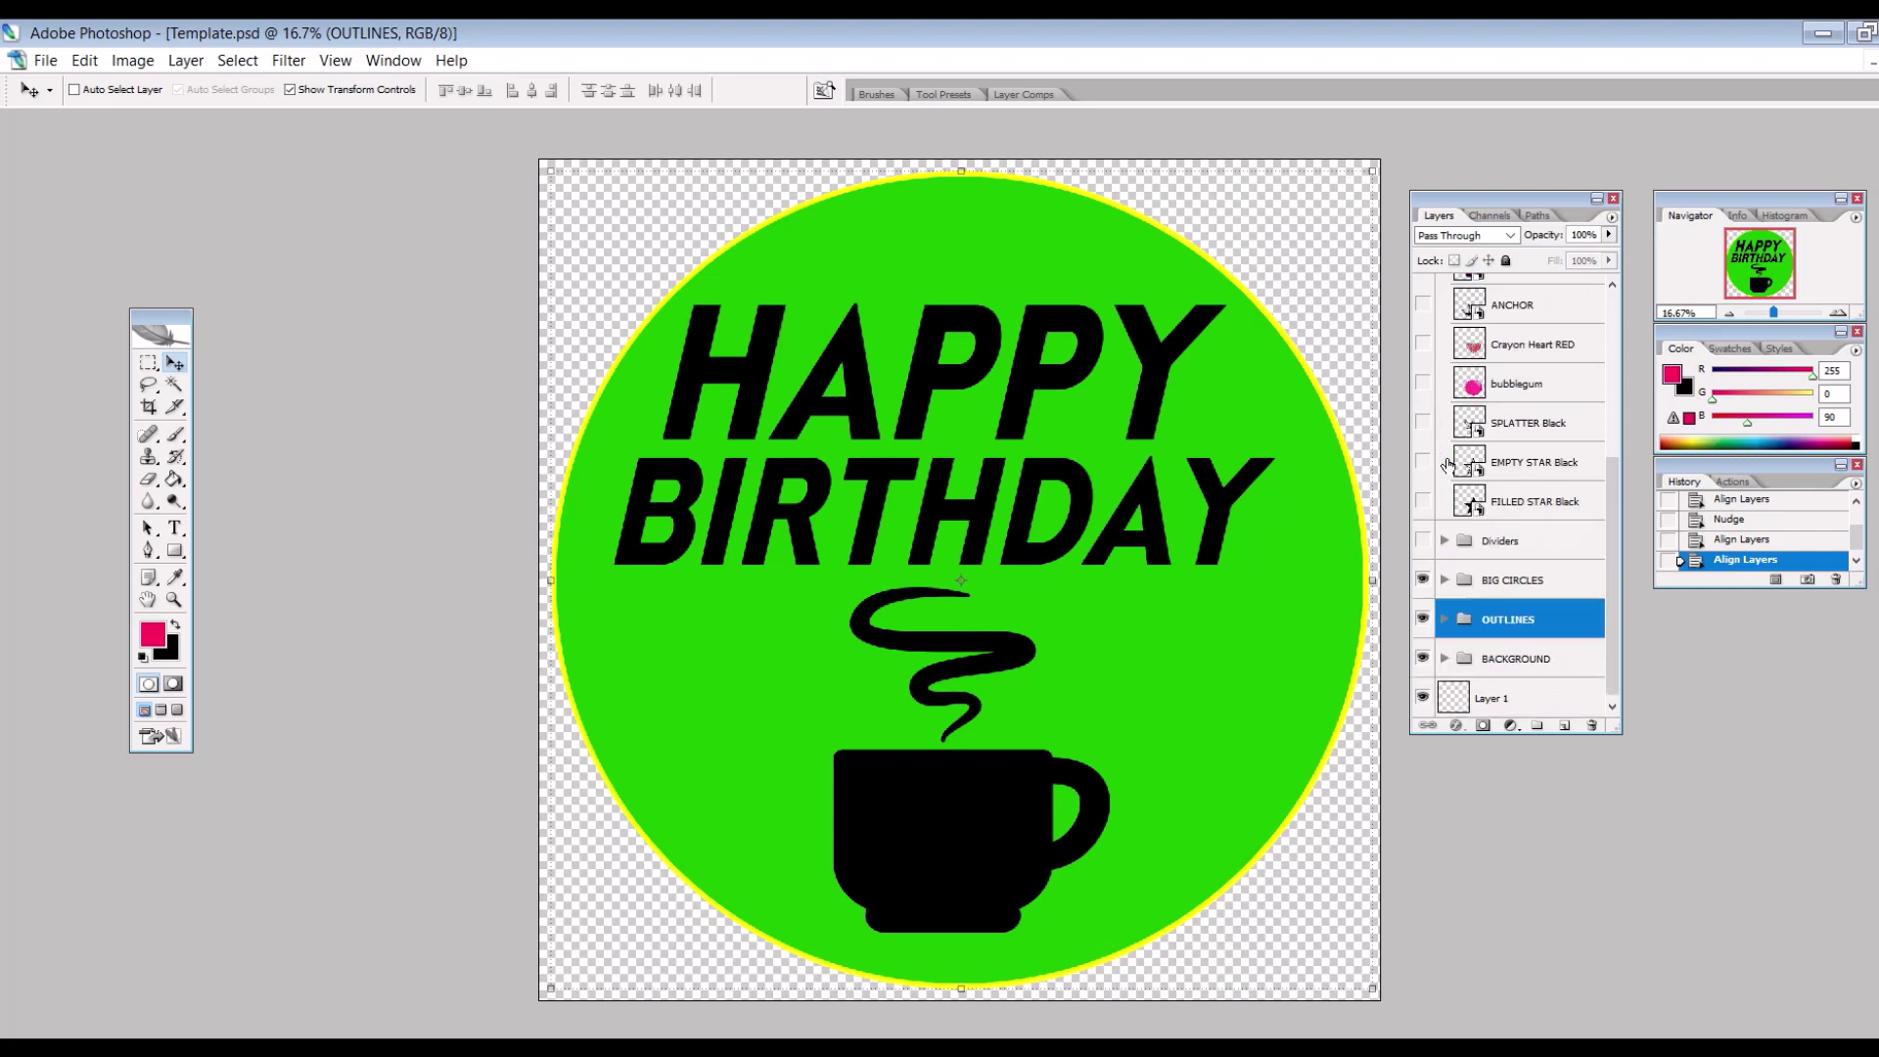
pyautogui.click(1496, 661)
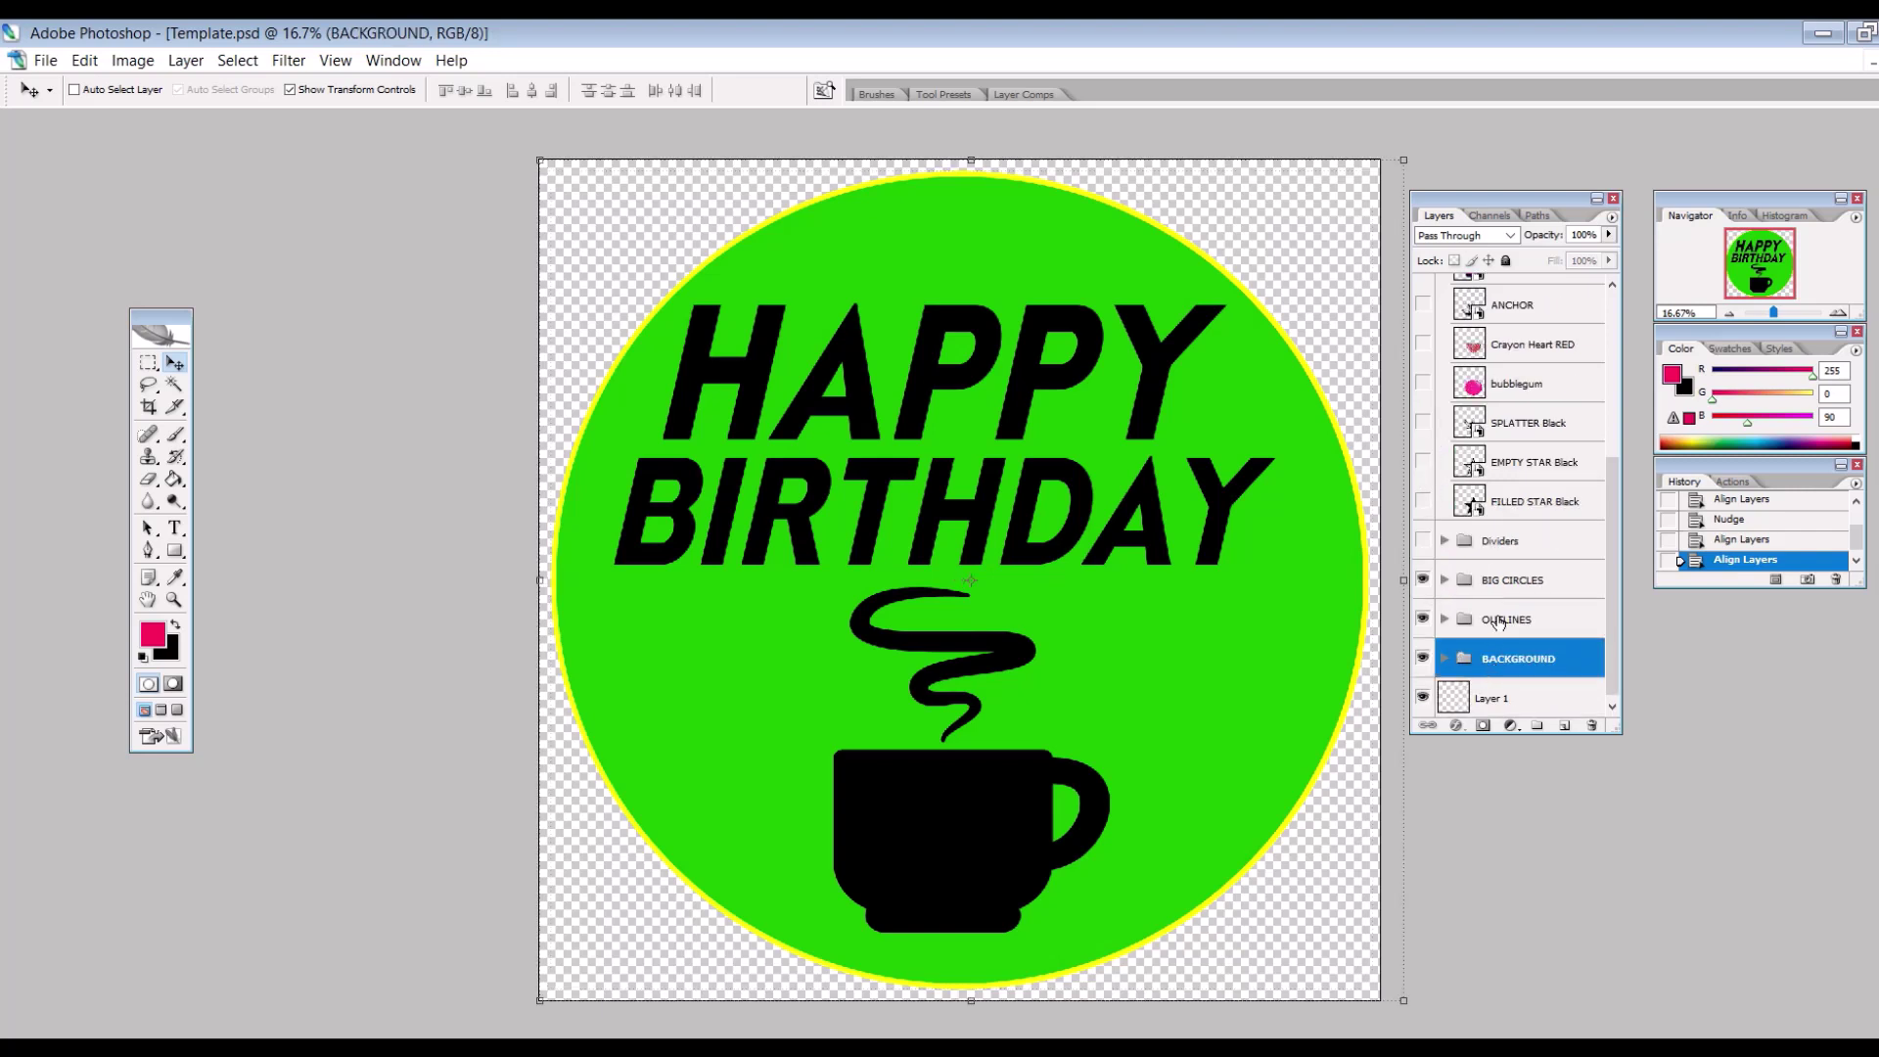
pyautogui.click(1498, 621)
pyautogui.click(1494, 580)
pyautogui.click(1495, 544)
# - Replace the Coffee Steamy layer with the ANCHOR layer and move the anchor slightly below the birthday text
pyautogui.scroll(3, 1493, 545)
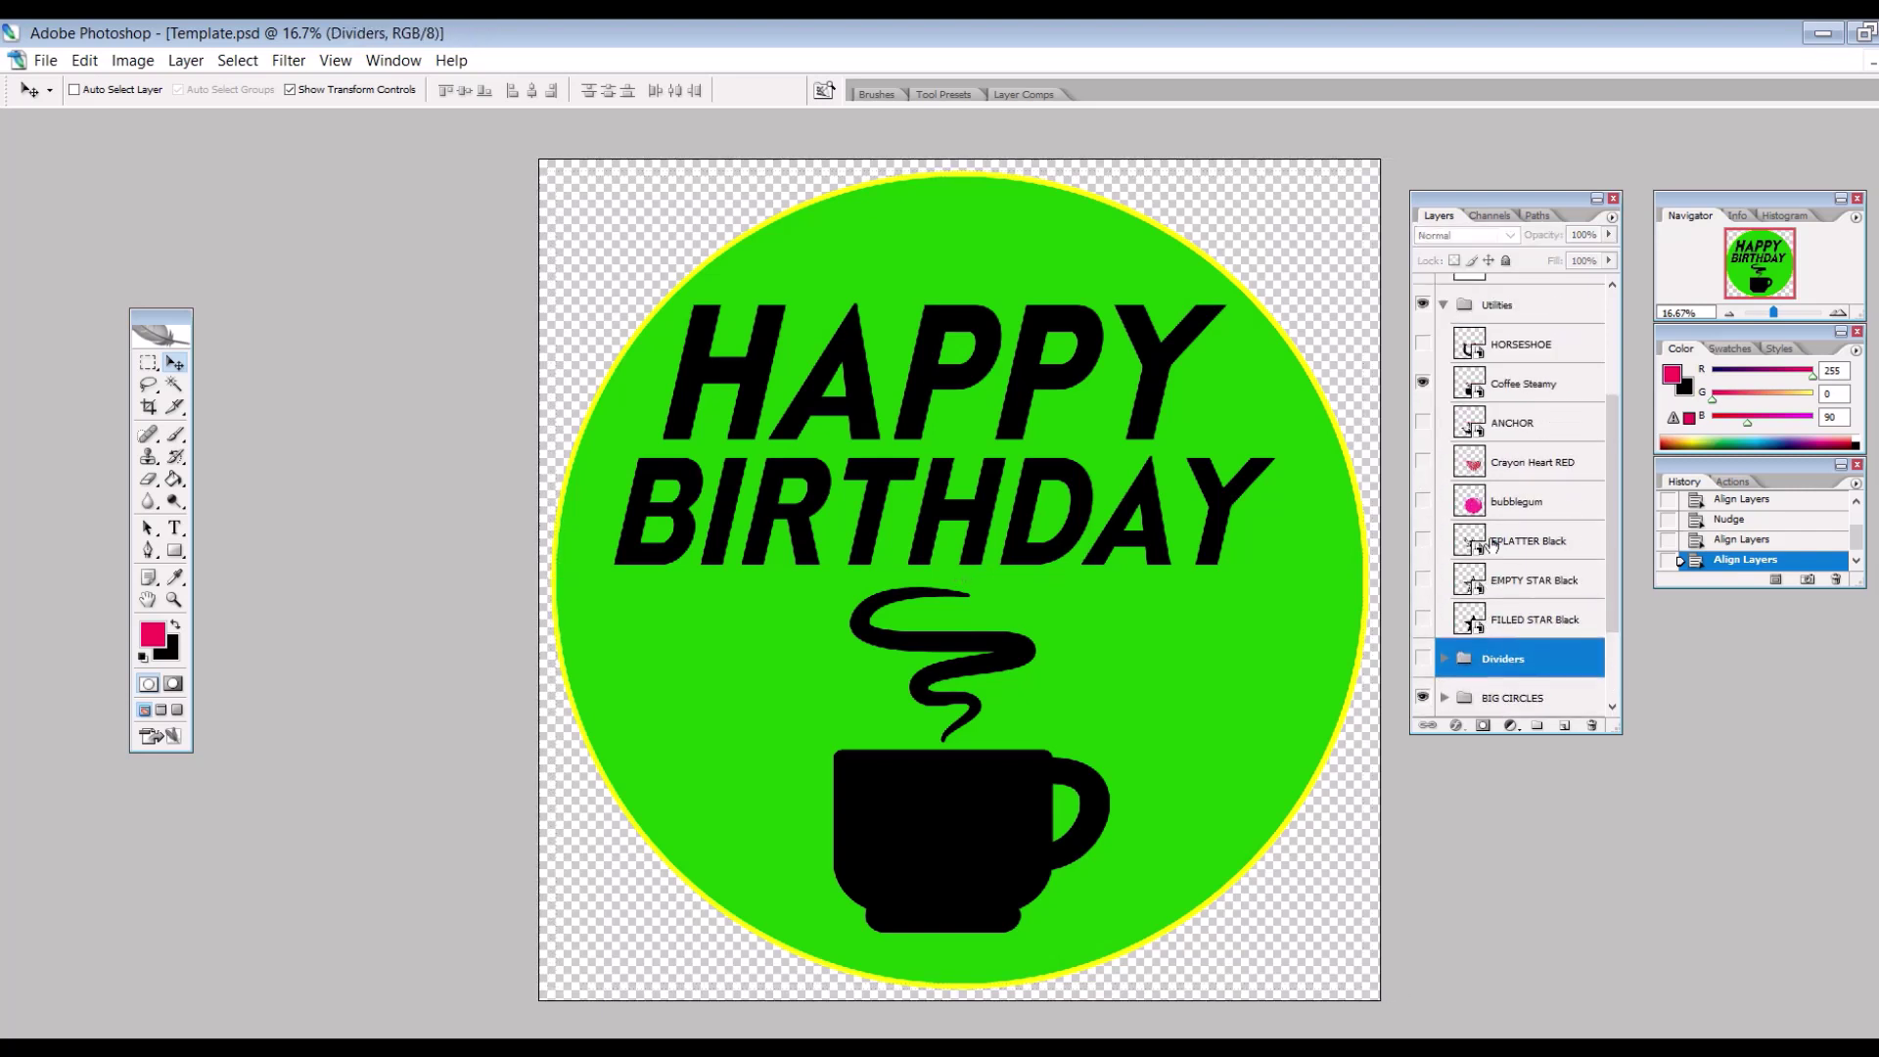
pyautogui.scroll(2, 1492, 546)
pyautogui.click(1423, 461)
pyautogui.click(1422, 500)
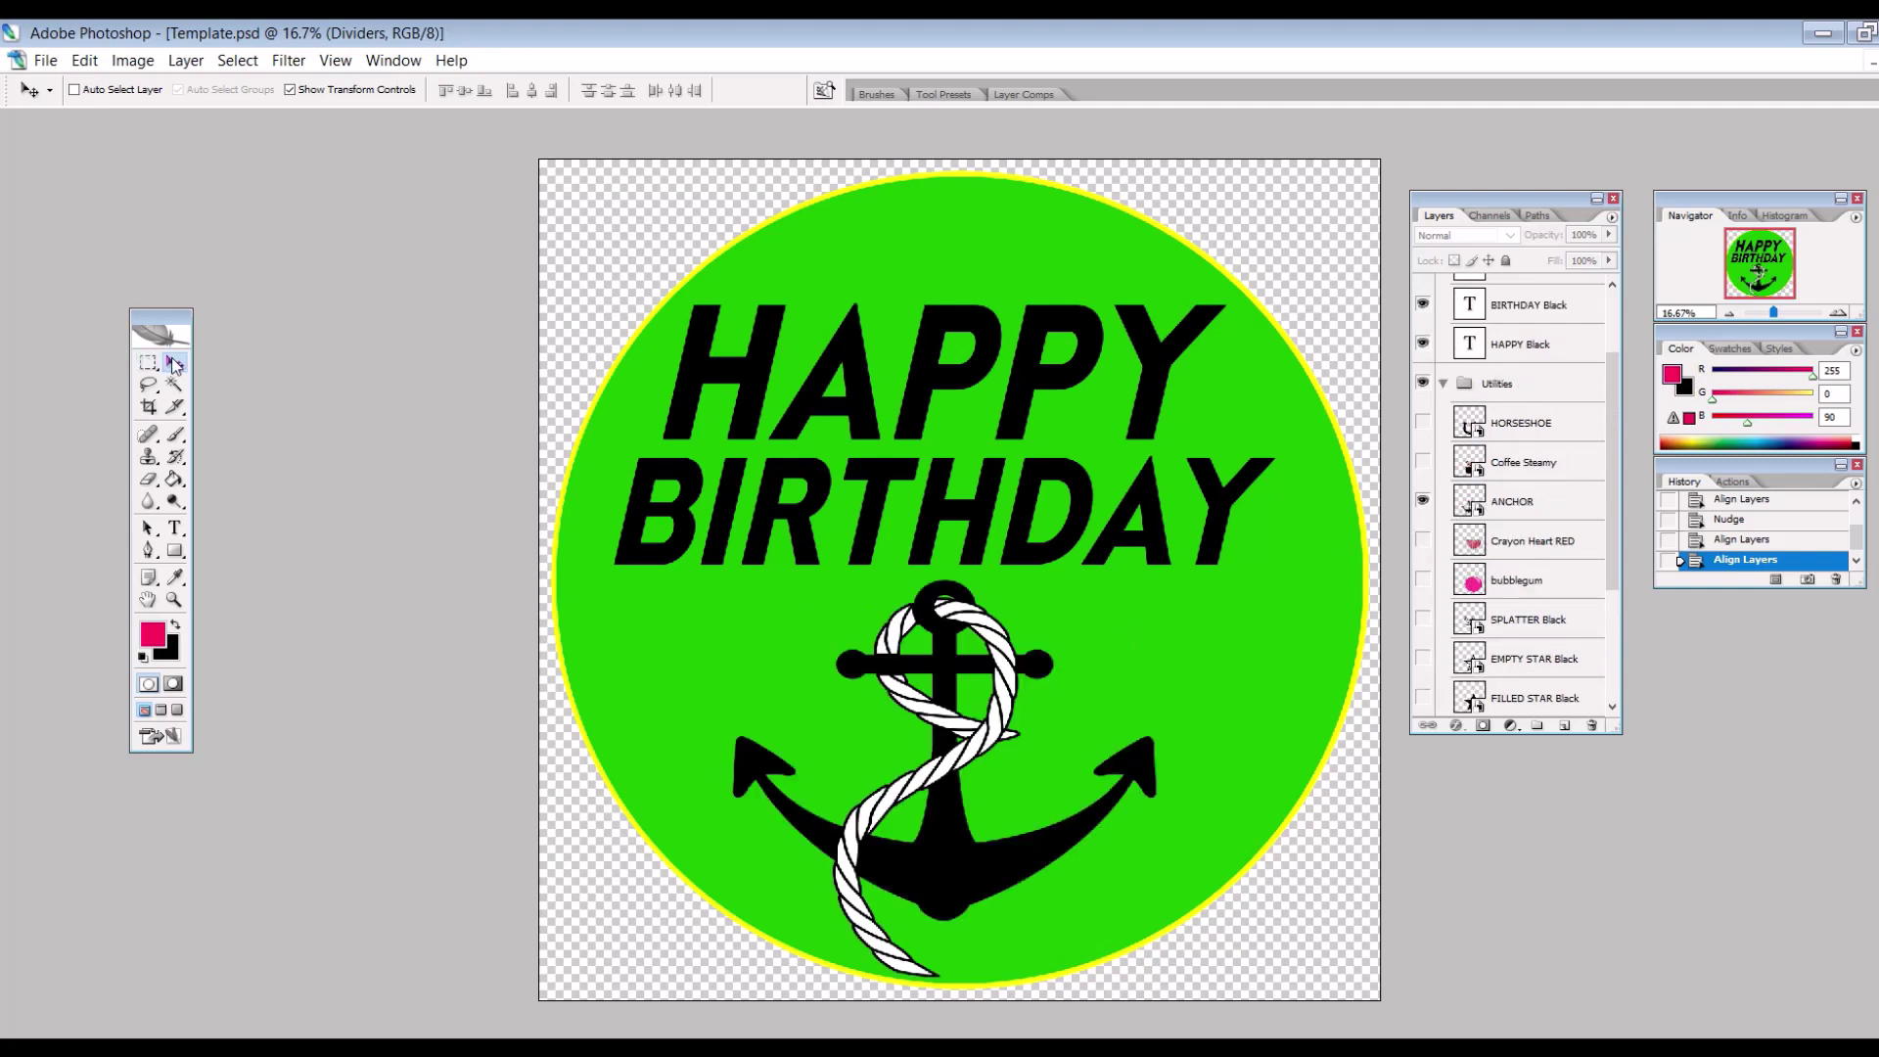
pyautogui.click(1467, 514)
pyautogui.moveTo(965, 705)
pyautogui.mouseDown()
pyautogui.moveTo(1084, 688)
pyautogui.moveTo(923, 701)
pyautogui.moveTo(976, 699)
pyautogui.mouseUp()
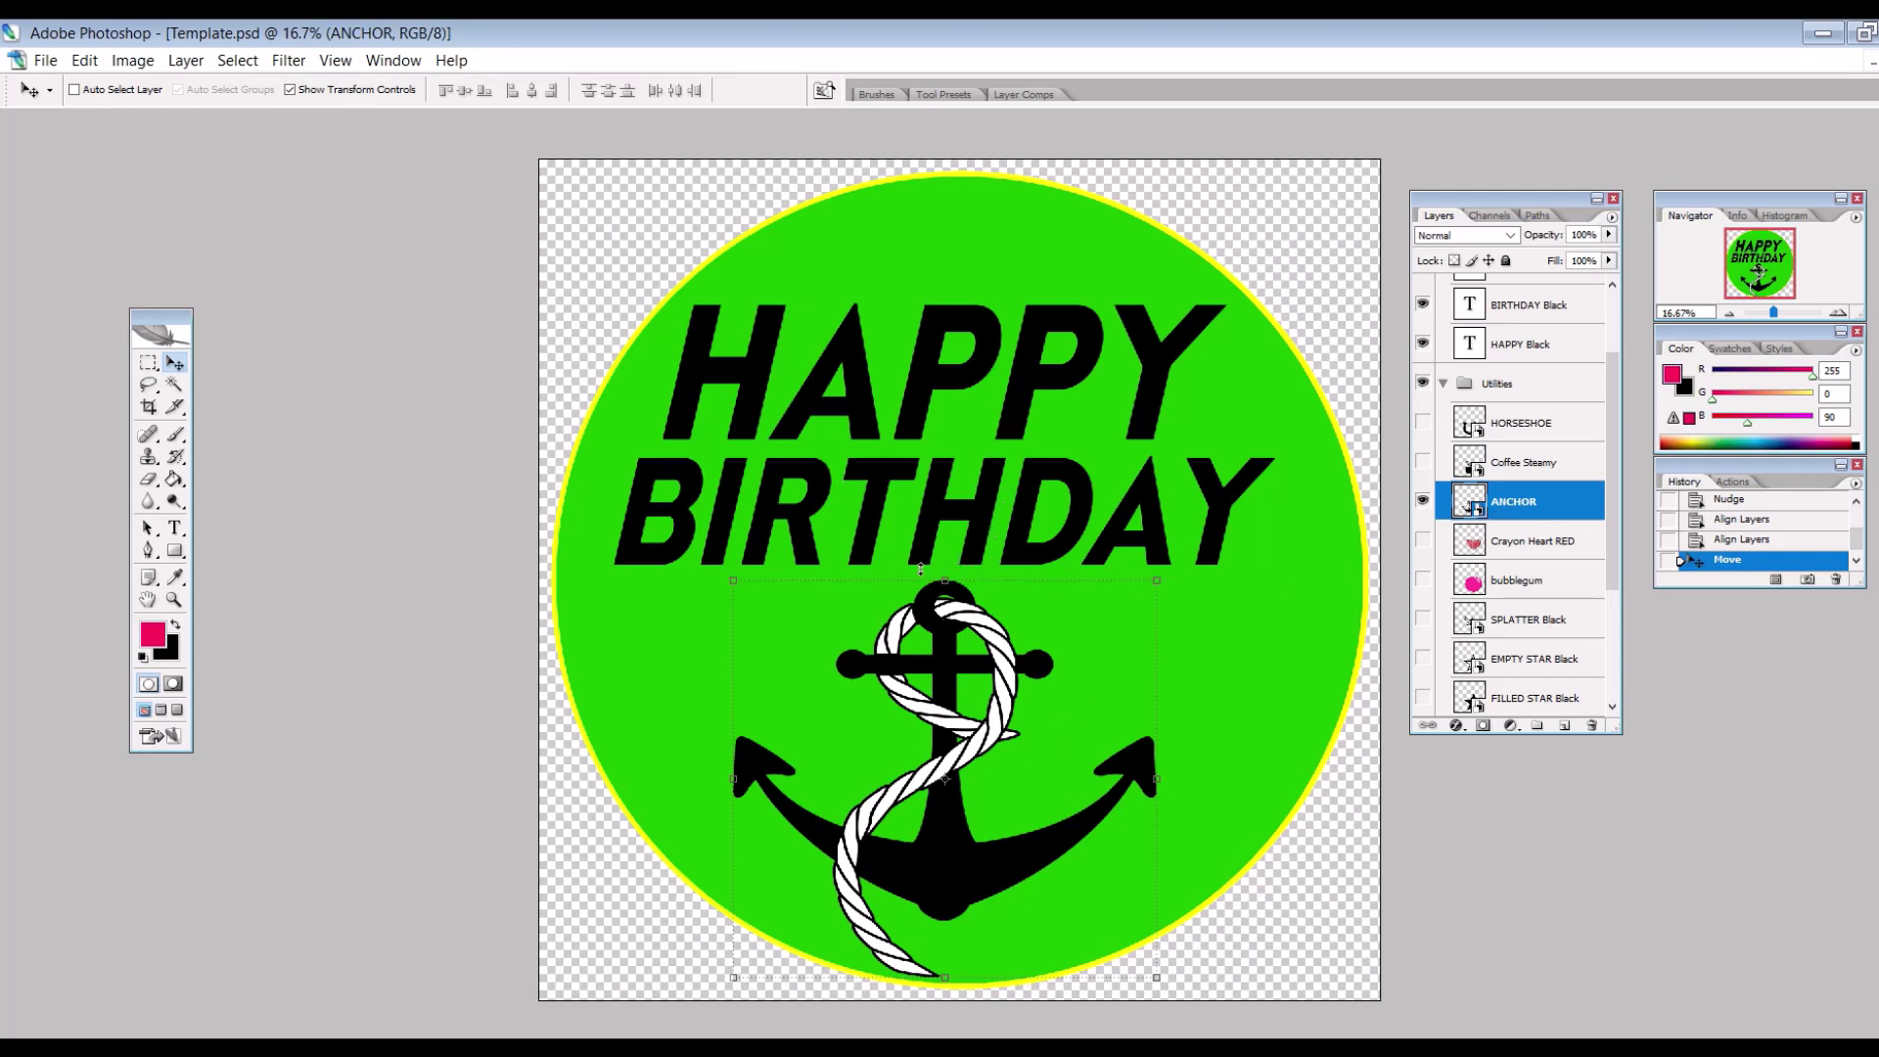
pyautogui.scroll(-3, 1527, 617)
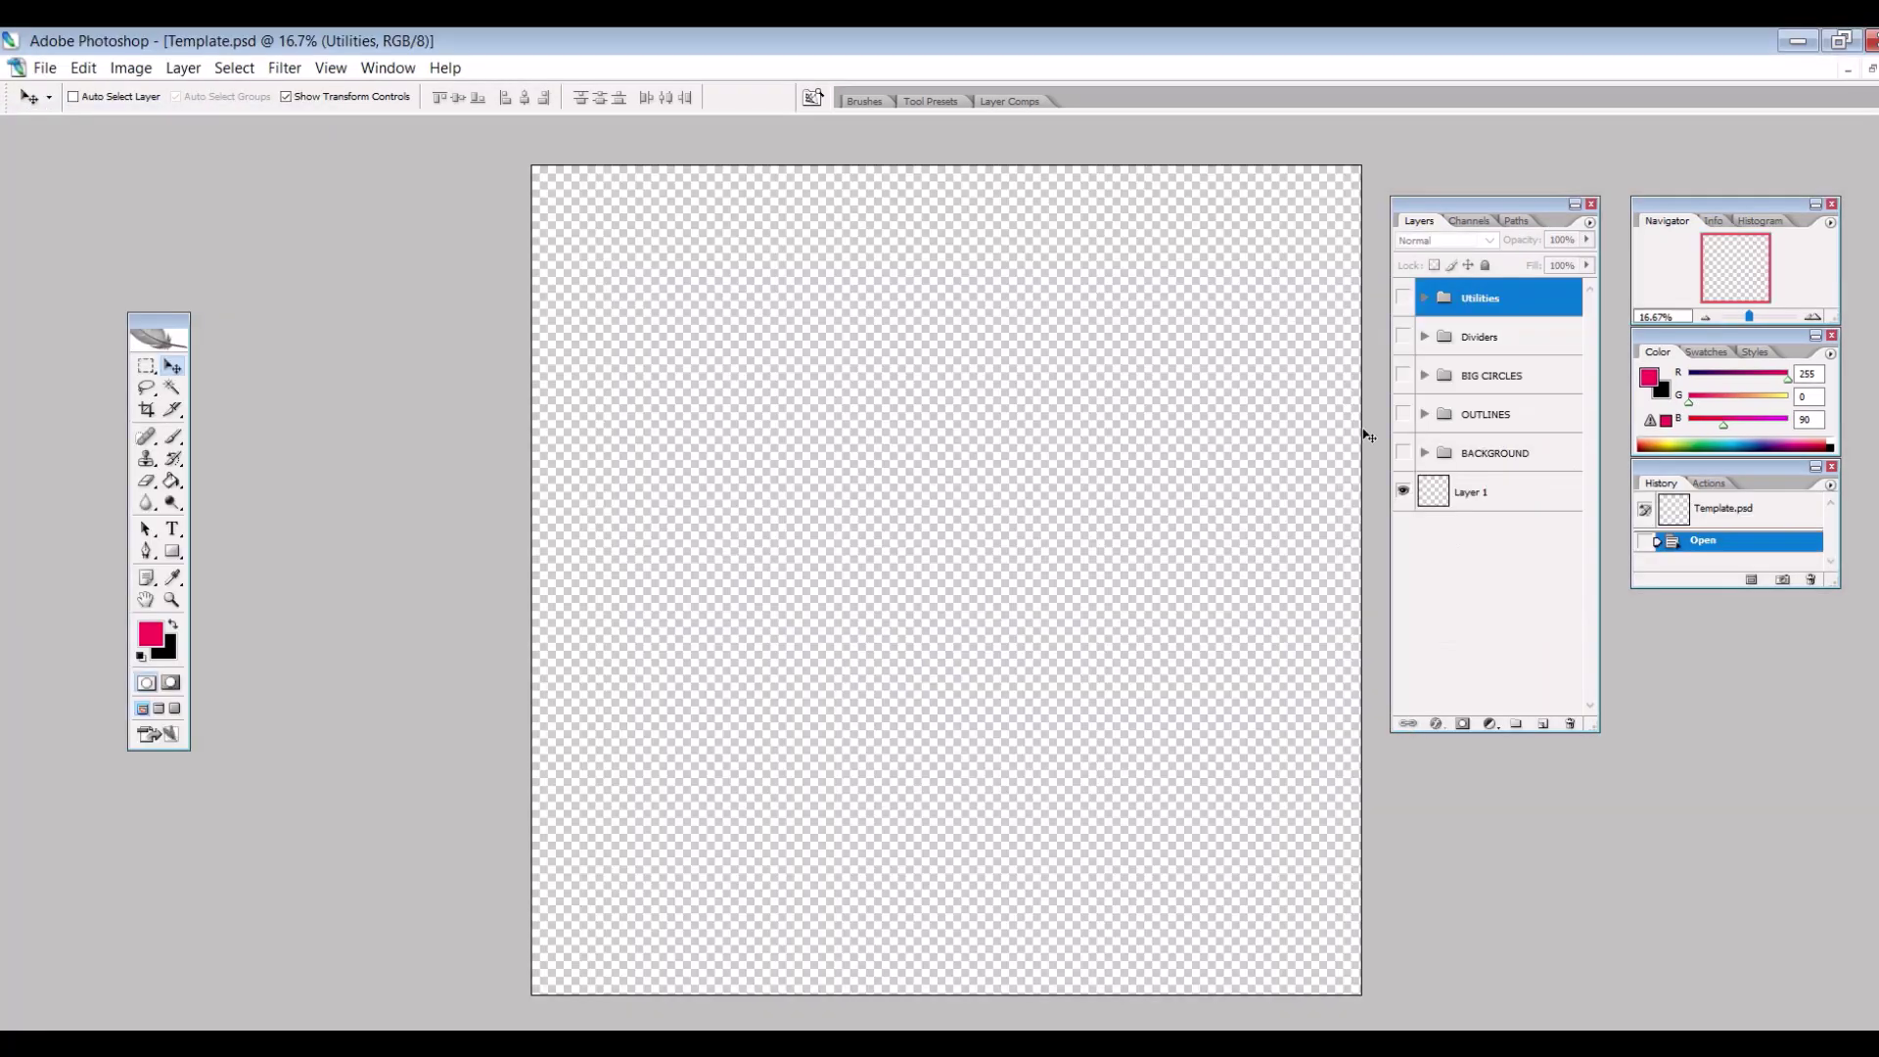
# - Show BACKGROUND Black and BIG CIRCLE White in the freshly opened template
pyautogui.click(1424, 452)
pyautogui.click(1430, 383)
pyautogui.click(1426, 375)
pyautogui.click(1403, 375)
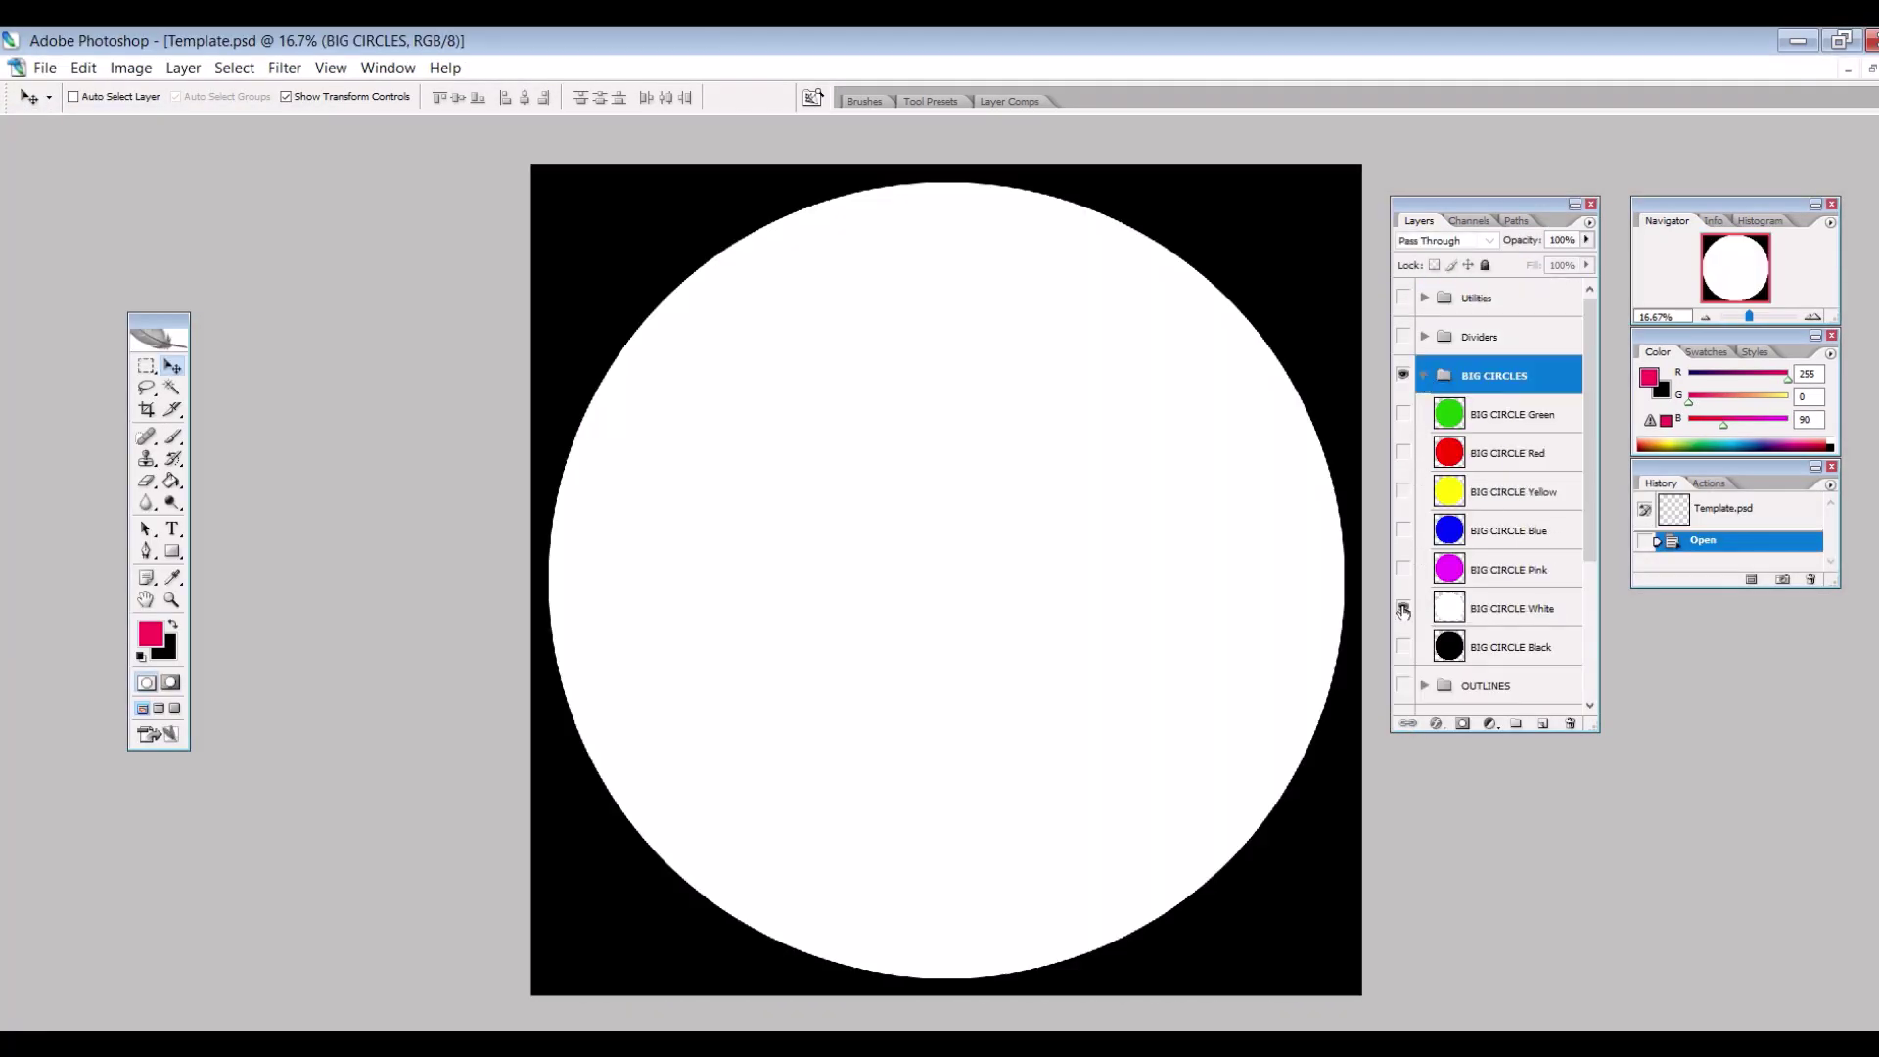
# - Expand the OUTLINES group and show the OUTLINE Pink layer around the white circle
pyautogui.scroll(-3, 1487, 509)
pyautogui.click(1424, 452)
pyautogui.click(1404, 452)
pyautogui.click(1404, 568)
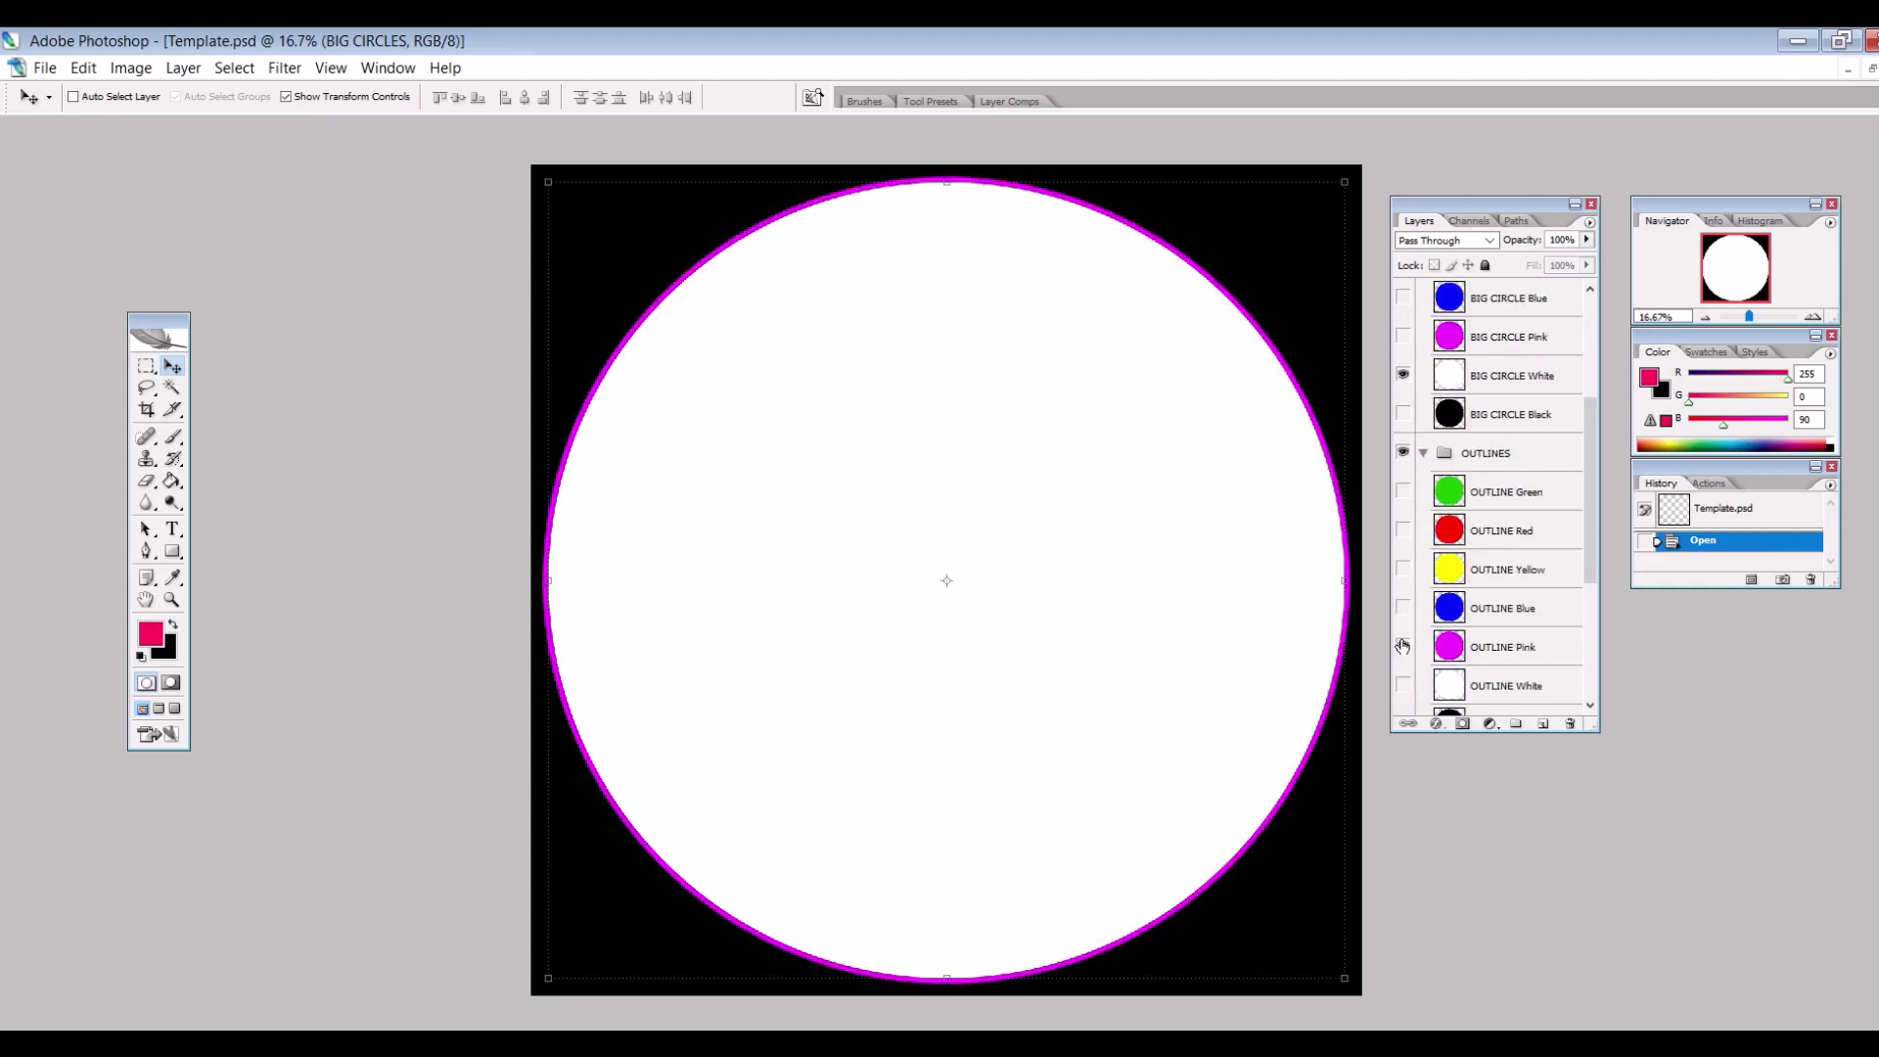
# - Place the cat-5157628 image at the centre of the canvas and move its layer into the Utilities group
pyautogui.click(45, 67)
pyautogui.click(59, 432)
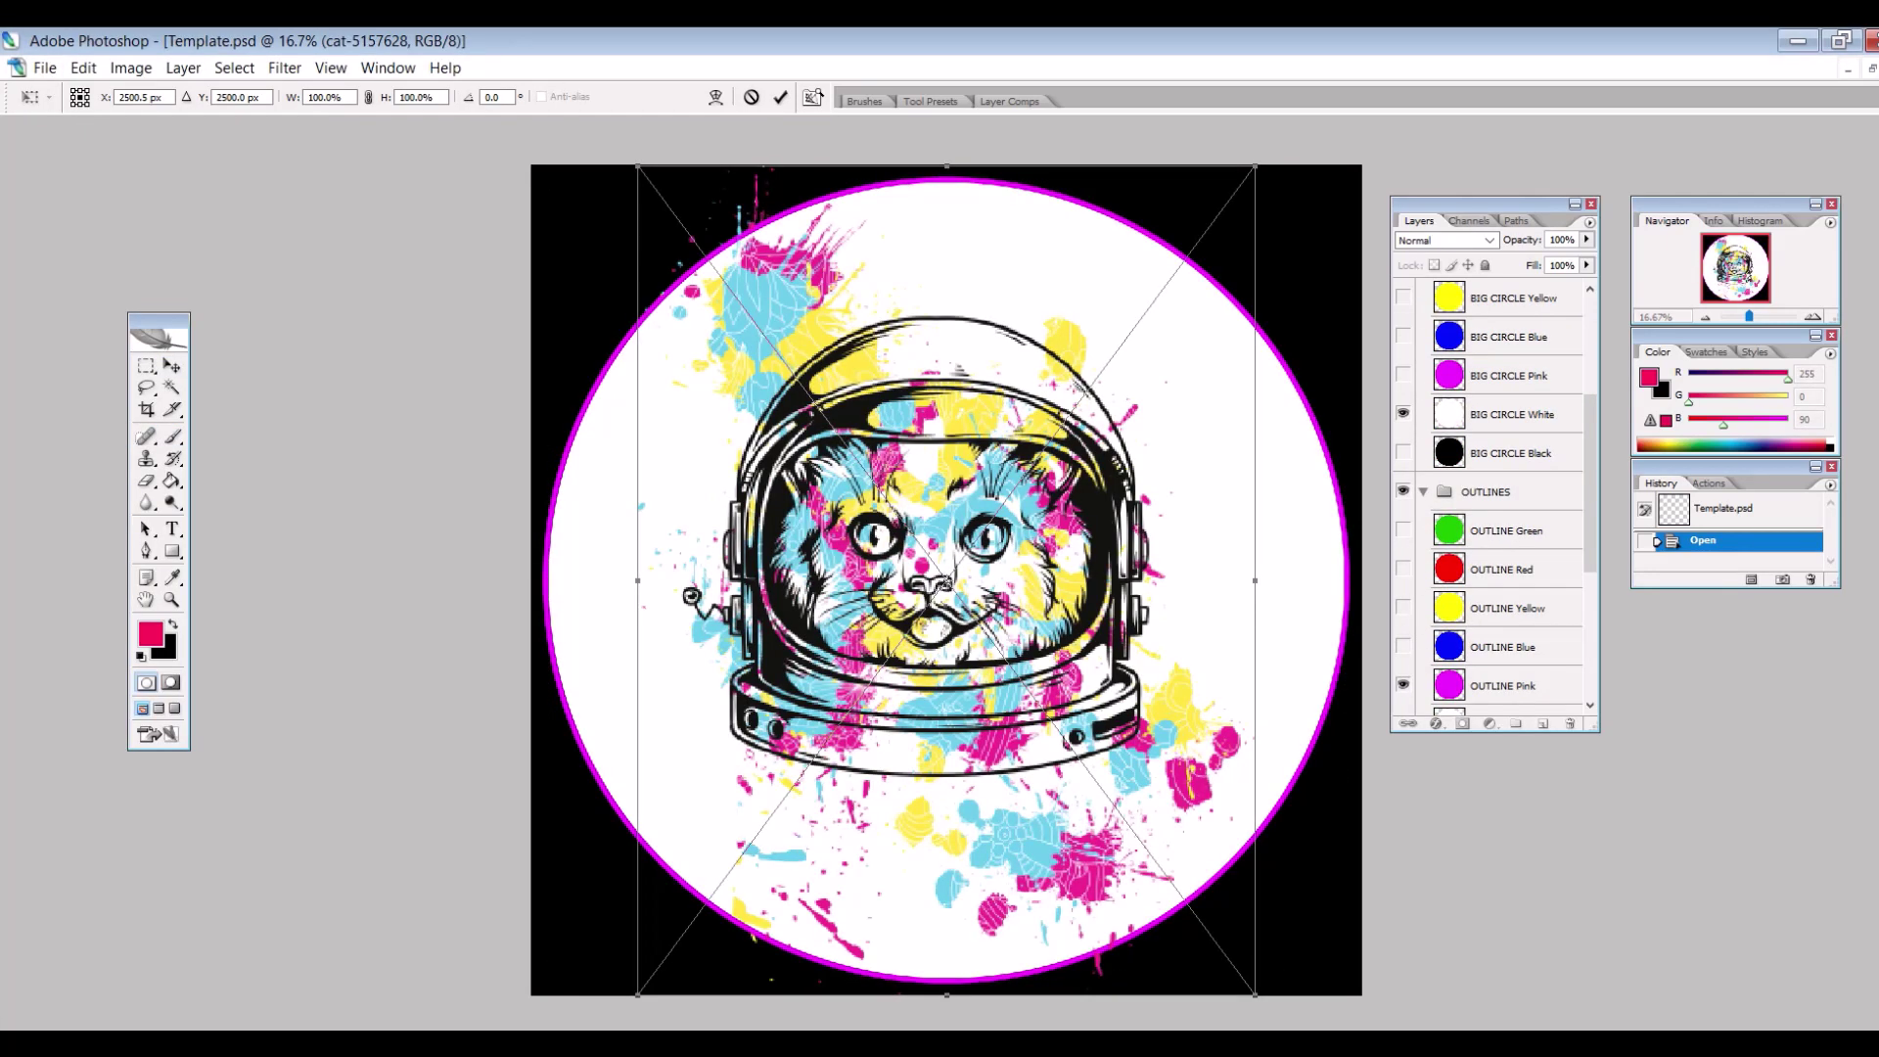
pyautogui.click(851, 424)
pyautogui.moveTo(1478, 375); pyautogui.dragTo(1427, 313)
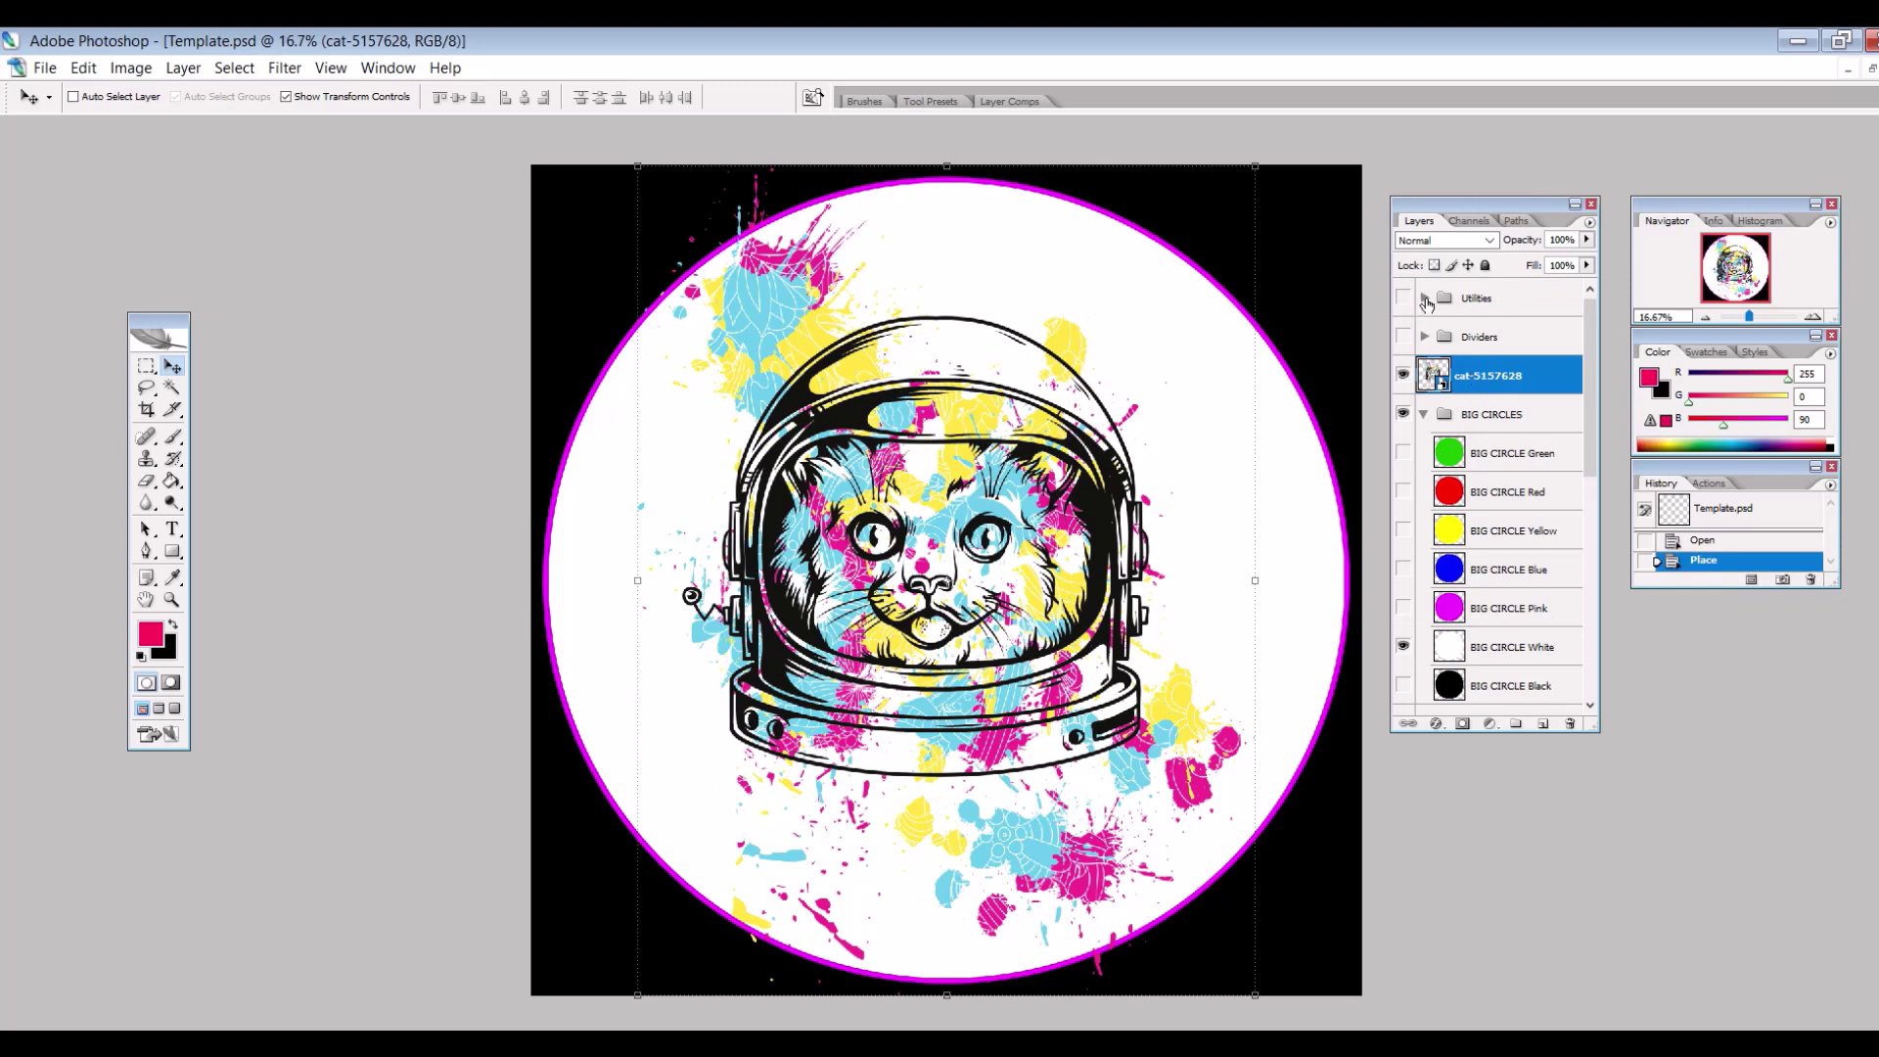
# - Rename the placed astronaut cat layer as CAT BLACK
pyautogui.doubleClick(1490, 648)
pyautogui.write('cAT BLAKC')
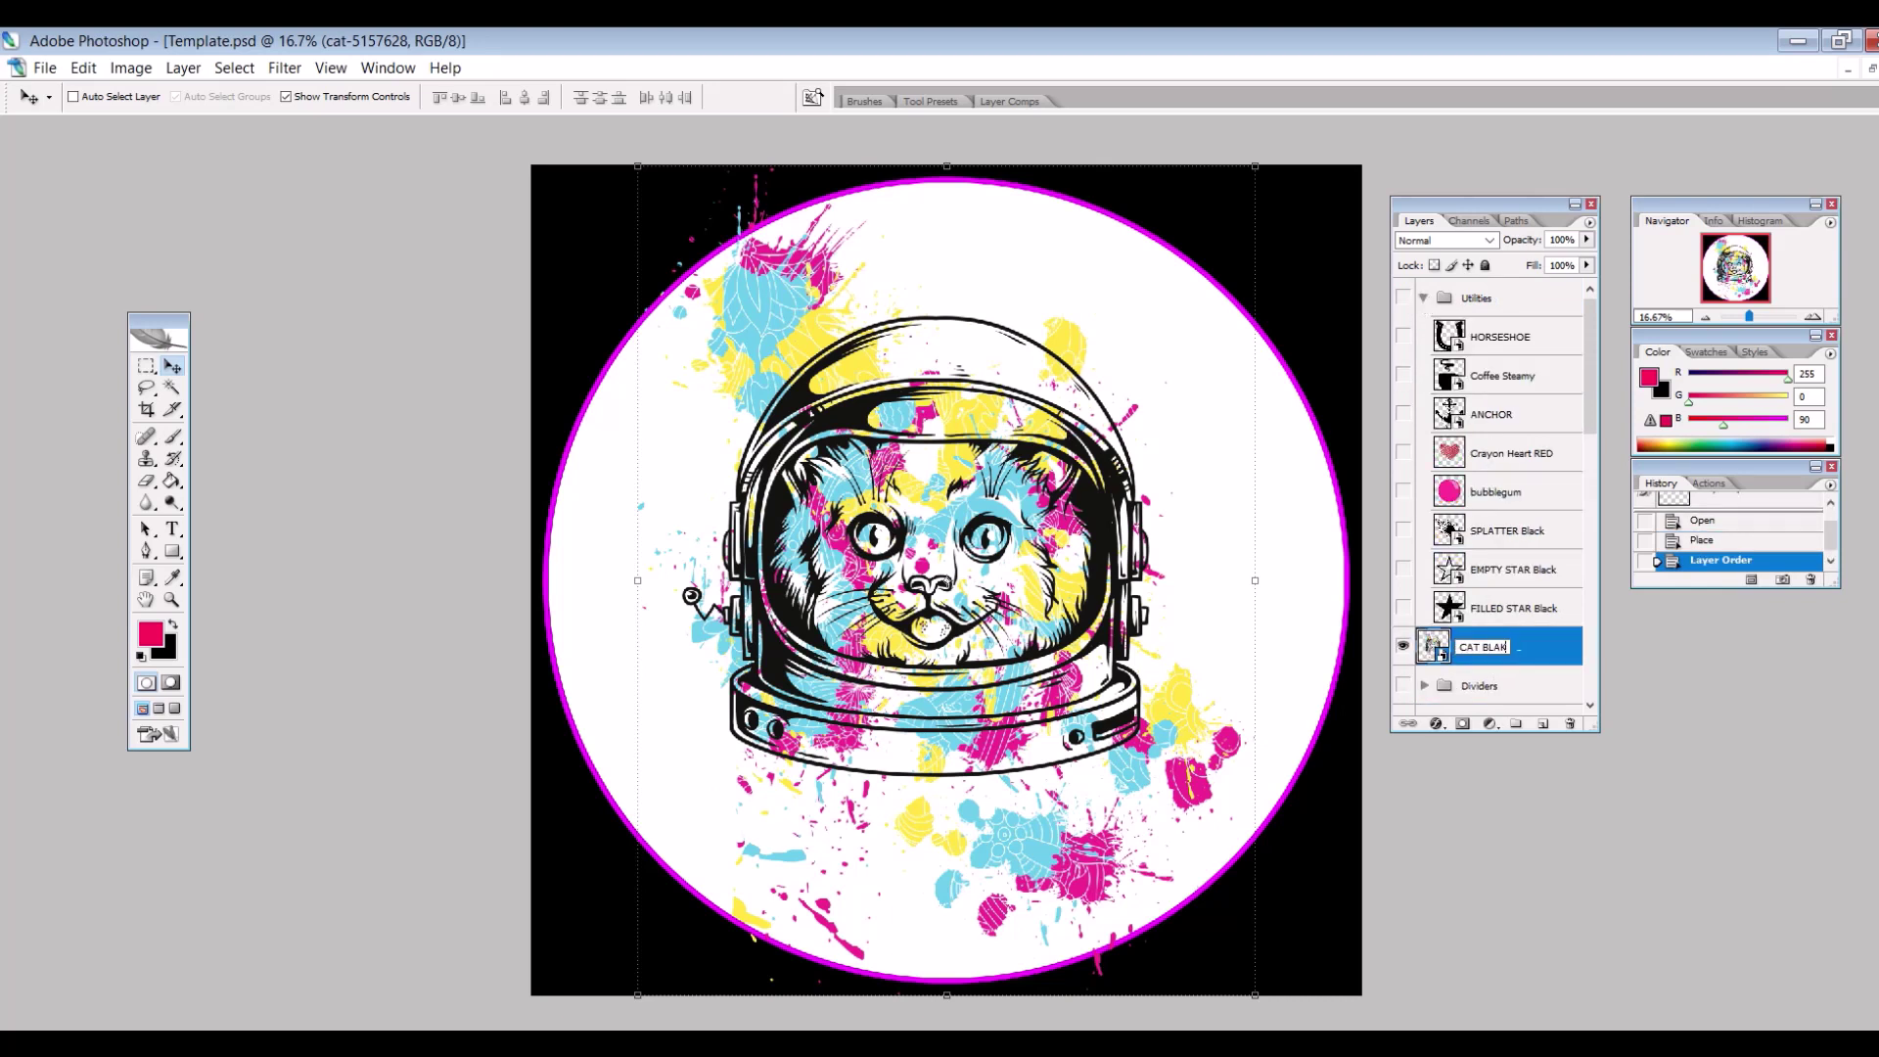
pyautogui.press('Return')
pyautogui.doubleClick(1488, 647)
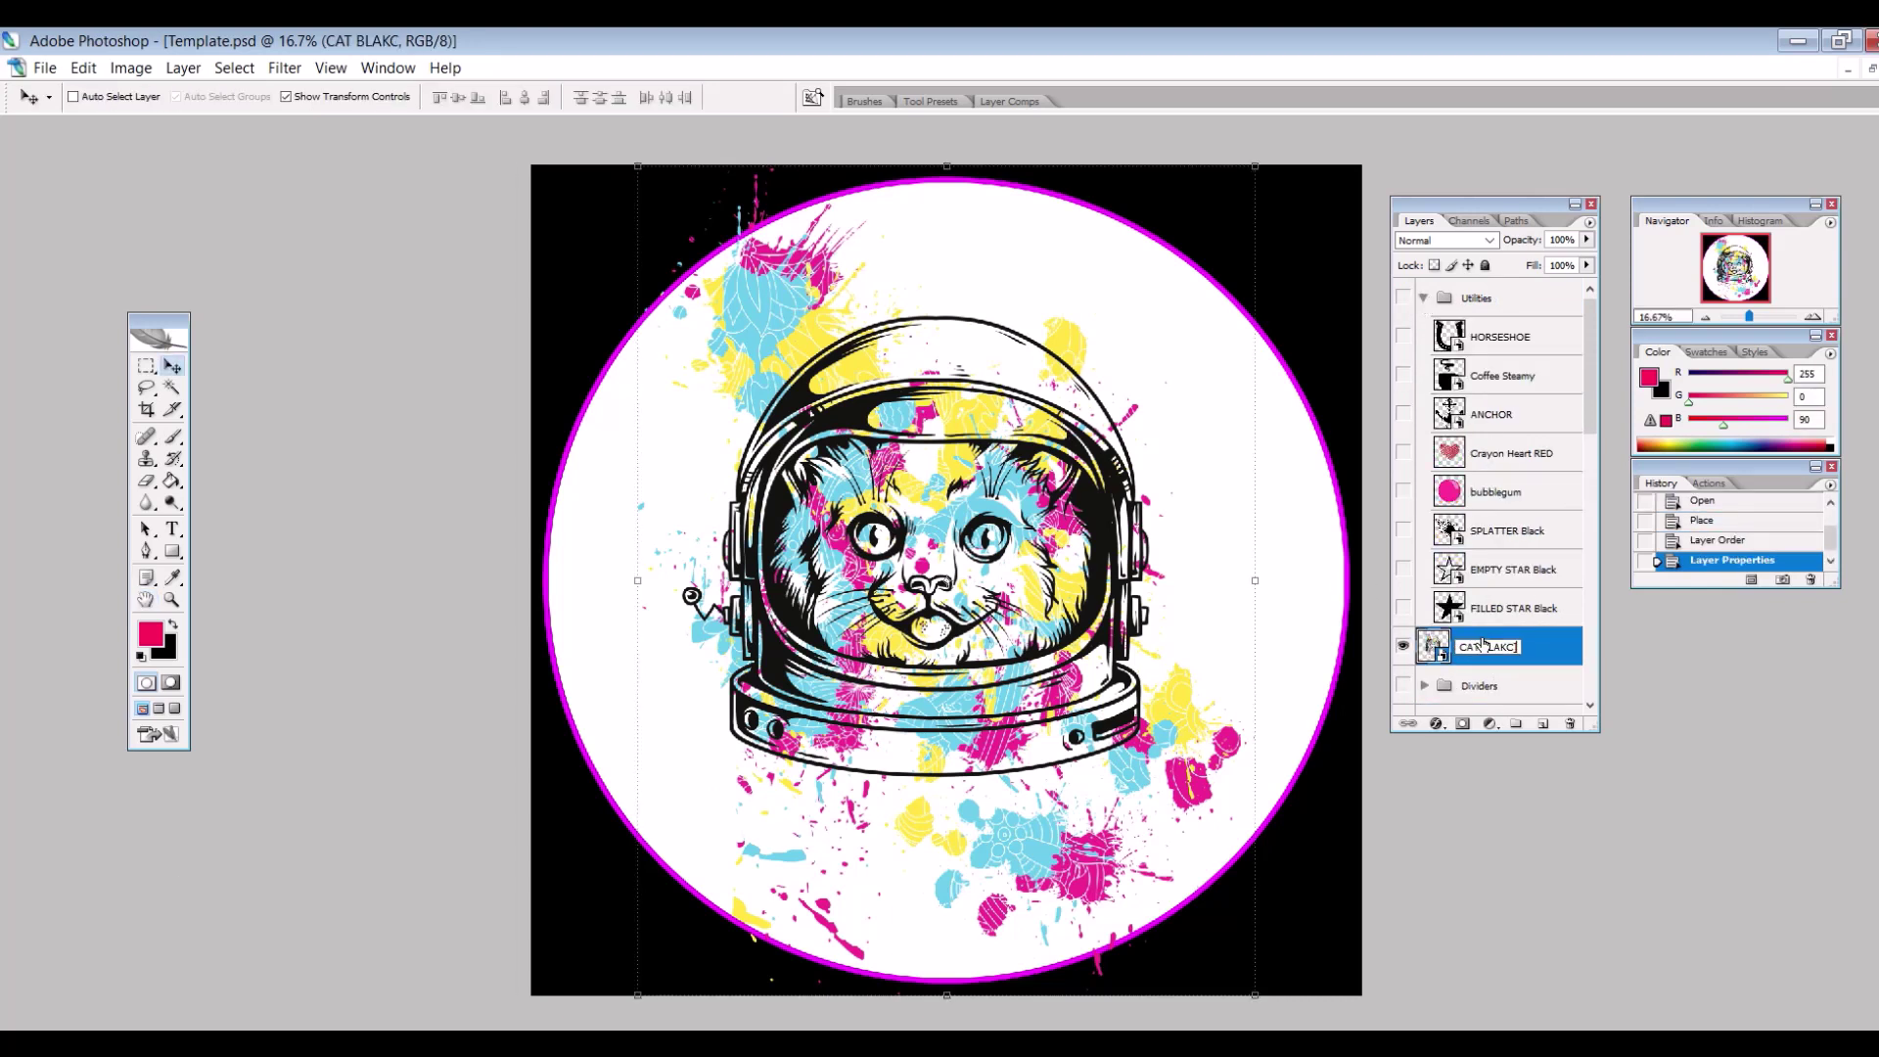
pyautogui.press('BackSpace')
pyautogui.press('BackSpace')
pyautogui.write('CK')
pyautogui.press('Return')
# - Duplicate the CAT BLACK layer and rasterize the copy
pyautogui.rightClick(1486, 646)
pyautogui.click(1566, 127)
pyautogui.press('Return')
pyautogui.rightClick(1488, 646)
pyautogui.click(1532, 374)
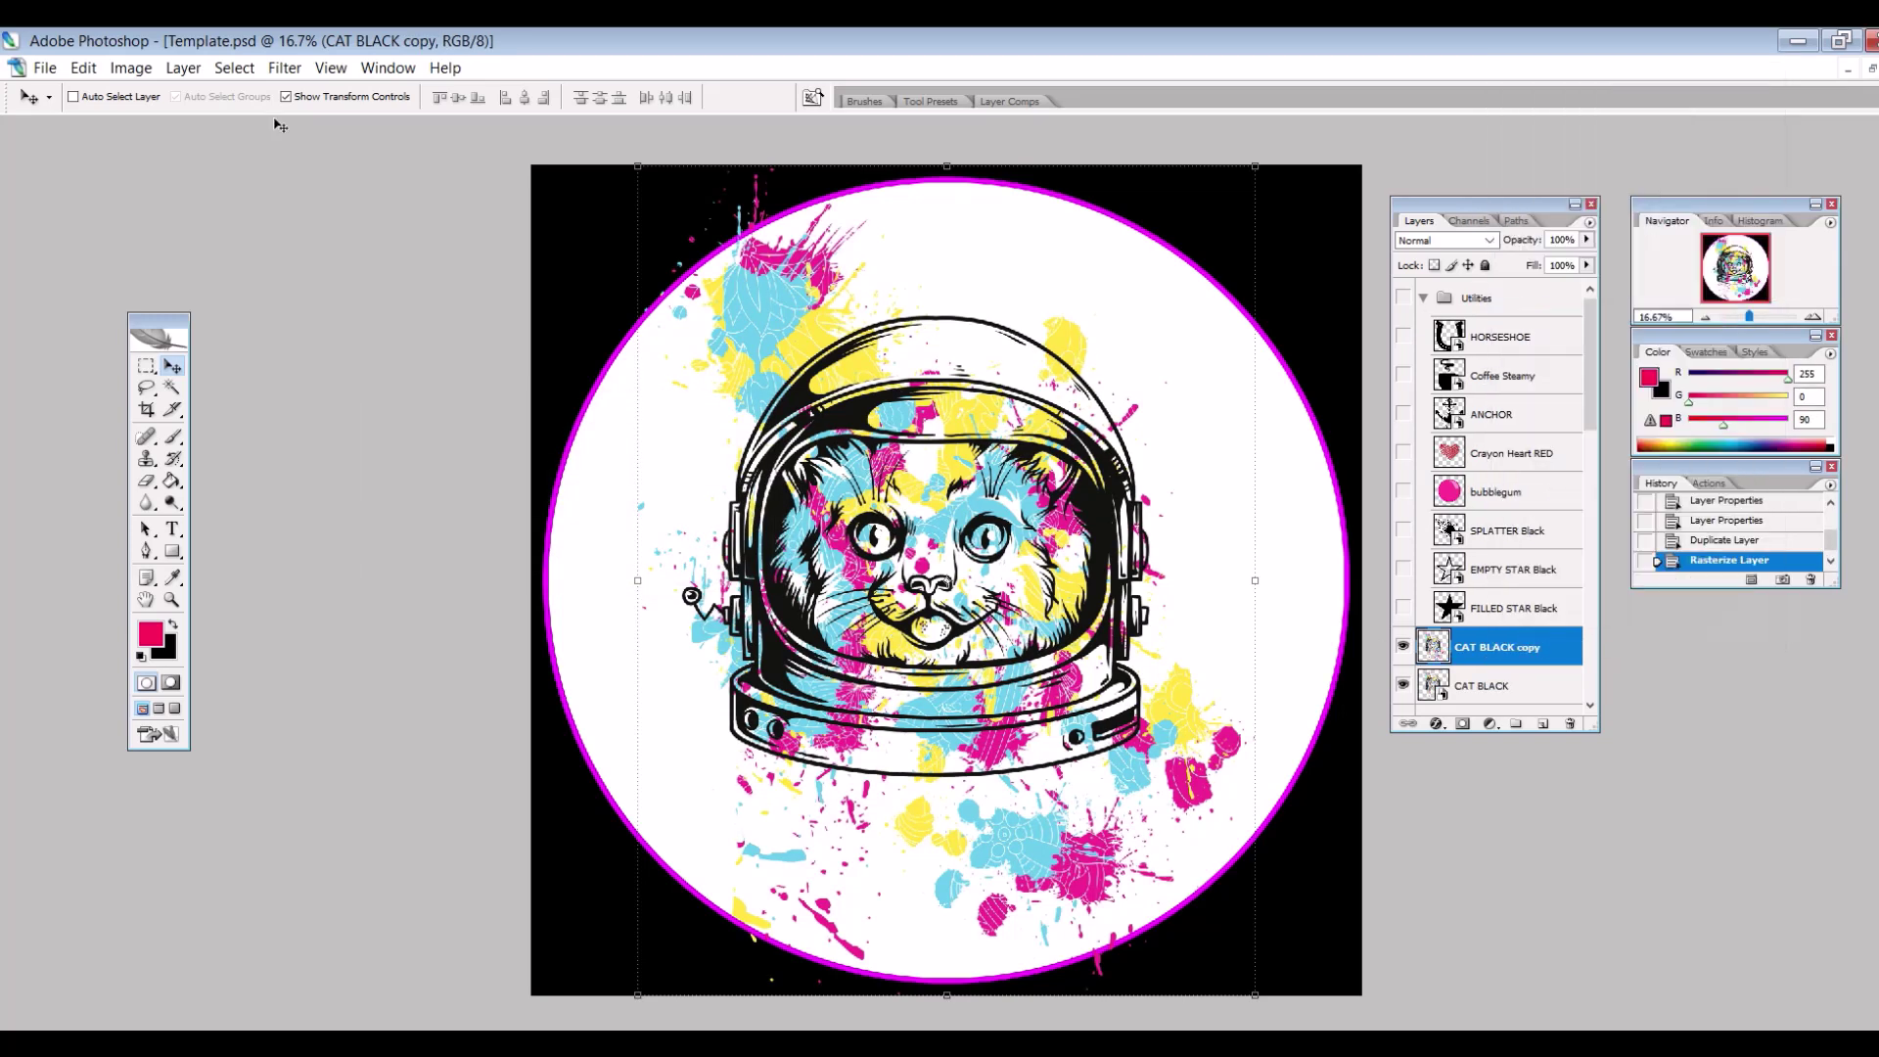
# - Invert the colors of the rasterized cat copy and rename the layer as CAT WHITE
pyautogui.click(130, 68)
pyautogui.moveTo(235, 123)
pyautogui.click(421, 519)
pyautogui.doubleClick(1495, 648)
pyautogui.write('CAT BLITE')
pyautogui.press('Return')
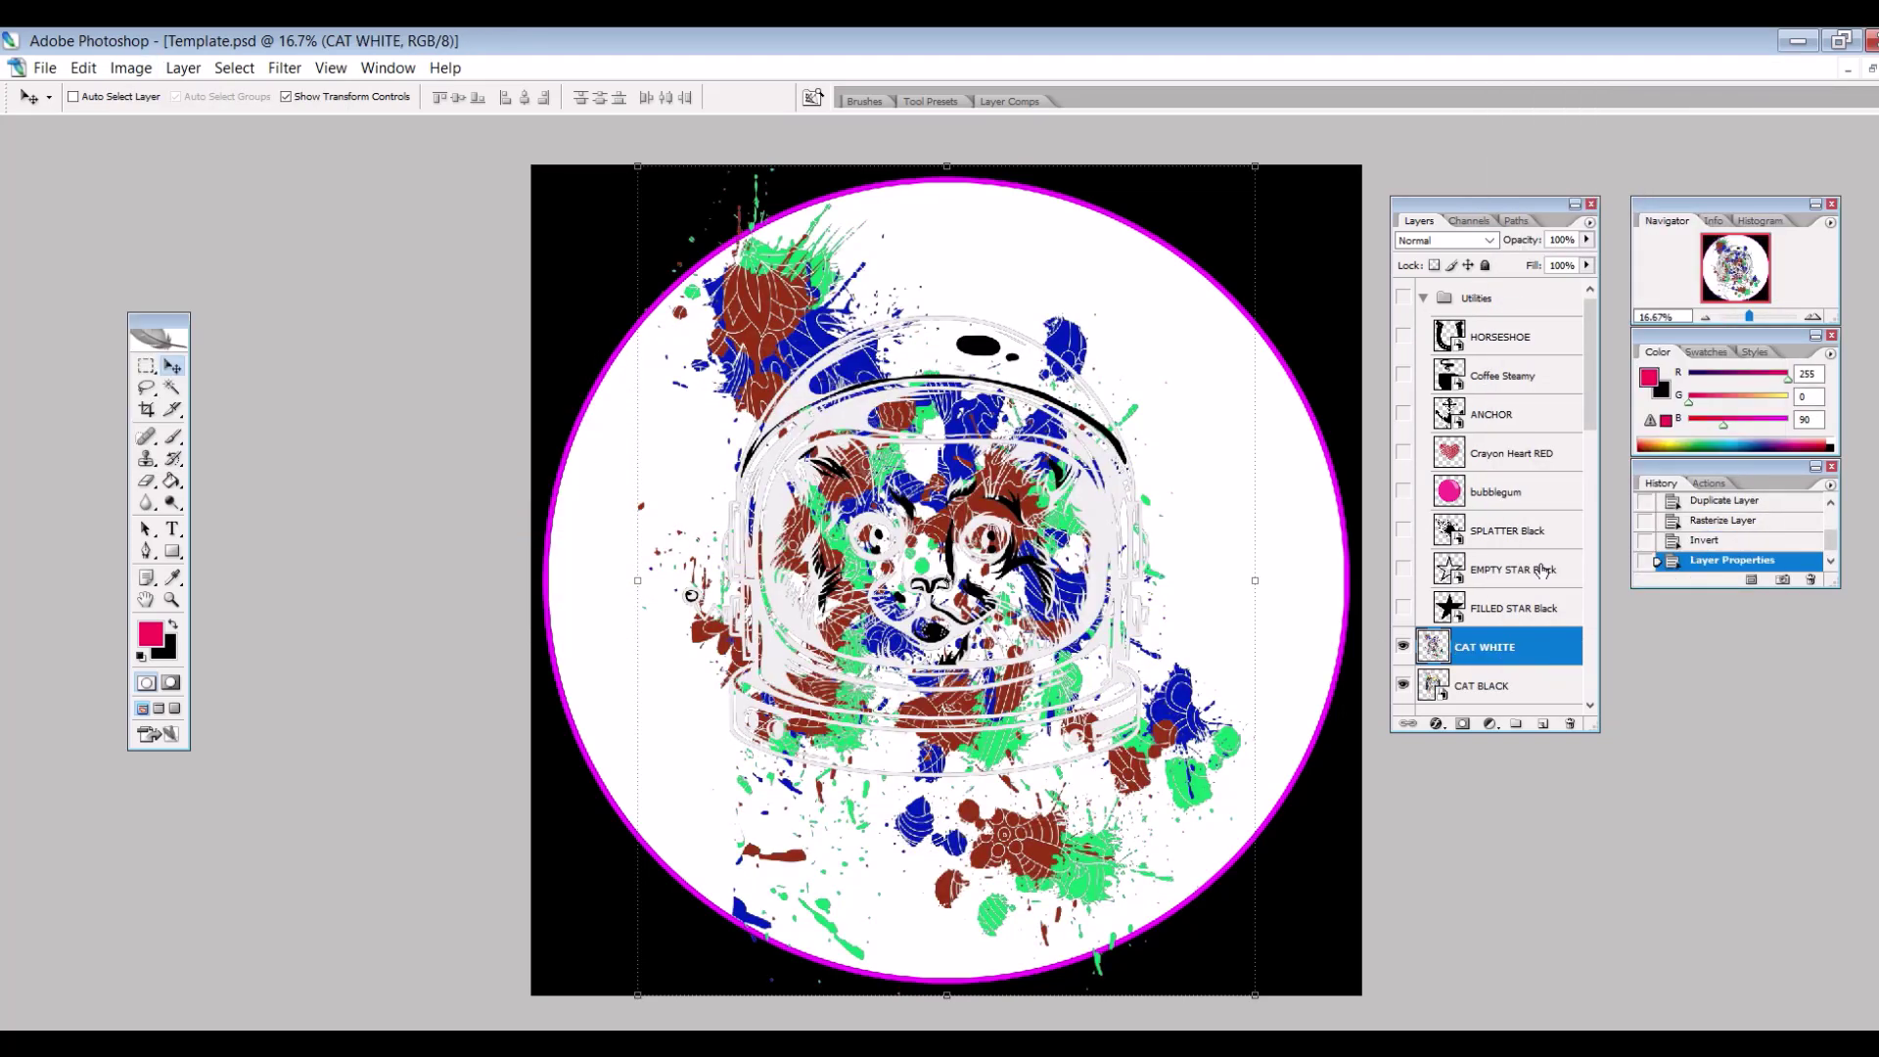
# - Hide the CAT WHITE layer and the BACKGROUND Black layer
pyautogui.click(1403, 646)
pyautogui.scroll(-5, 1487, 587)
pyautogui.click(1403, 686)
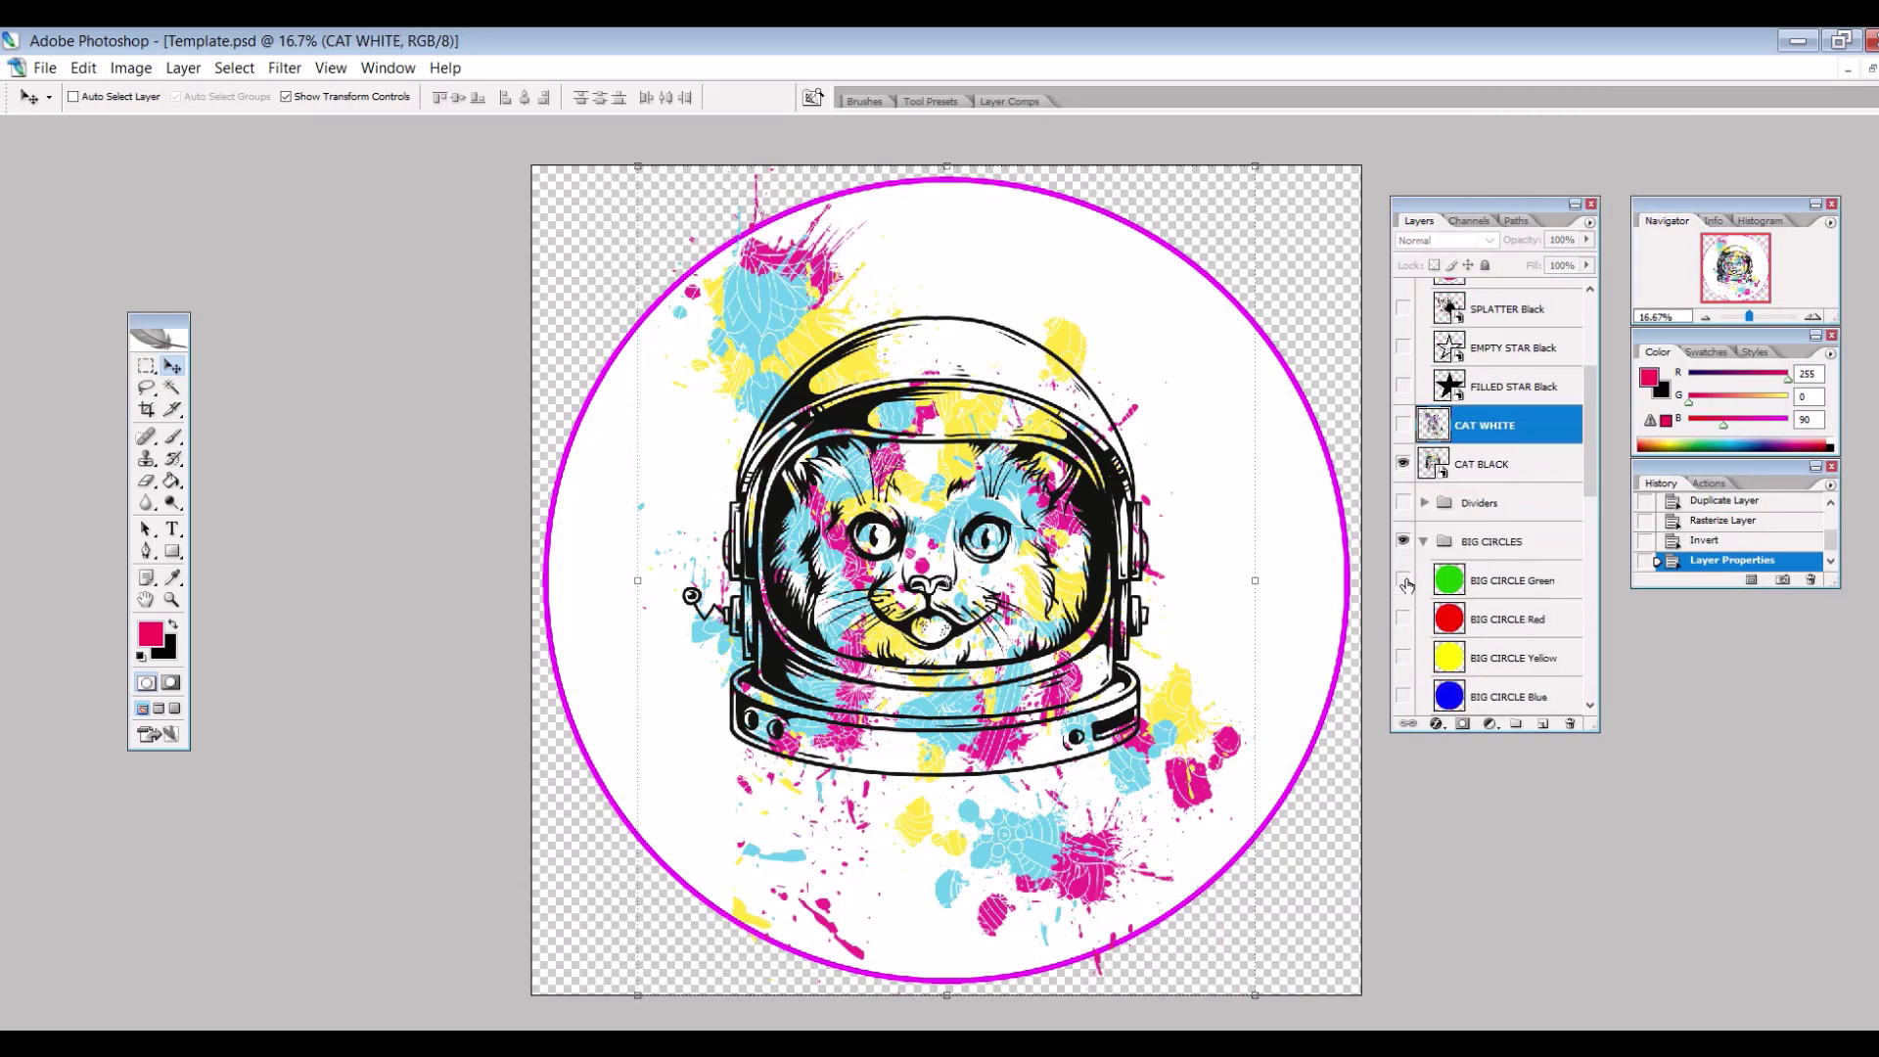
# - Swap the white circle behind the cat for BIG CIRCLE Pink
pyautogui.click(1403, 591)
pyautogui.scroll(5, 1404, 545)
pyautogui.scroll(-5, 1405, 545)
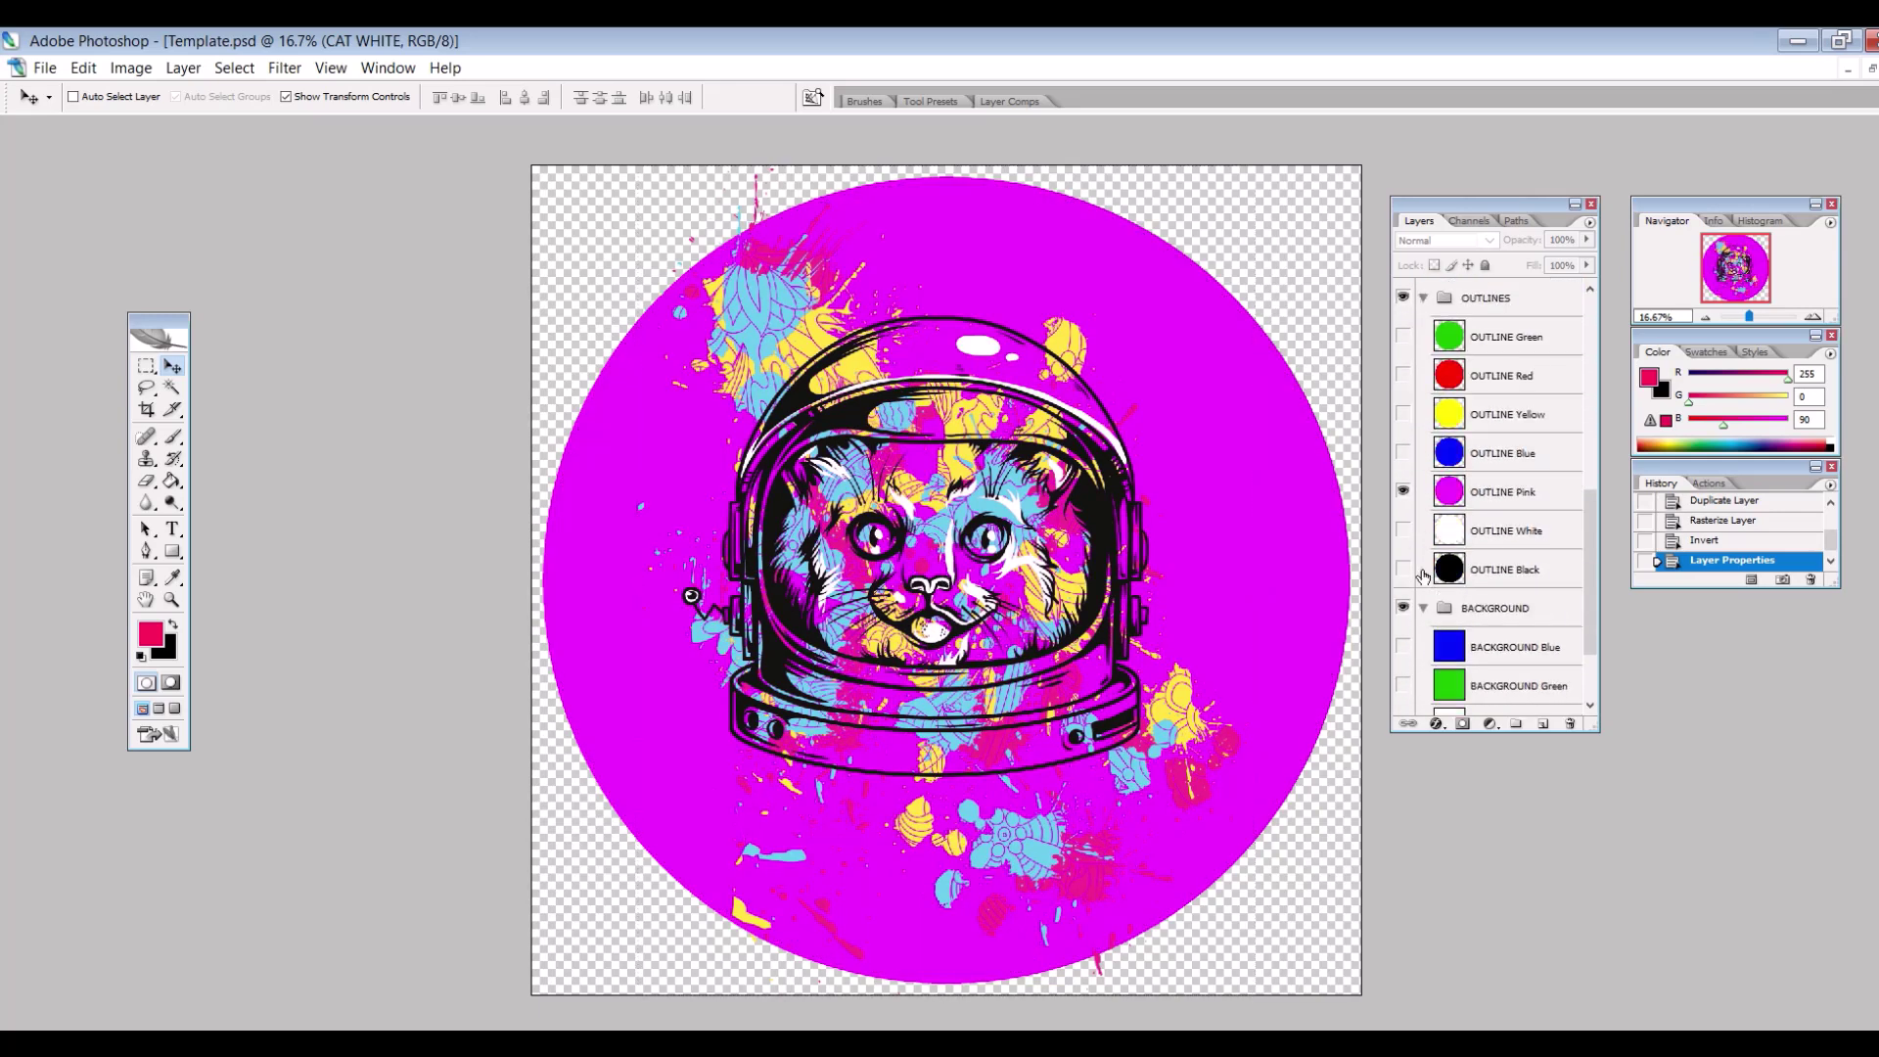
# - Change the circle's outline to OUTLINE White and show BACKGROUND Blue behind the design
pyautogui.click(1403, 538)
pyautogui.scroll(-2, 1415, 578)
pyautogui.click(1402, 580)
pyautogui.click(1403, 542)
# - Show CAT WHITE instead of CAT BLACK, over BIG CIRCLE Black with OUTLINE Blue
pyautogui.scroll(5, 1445, 500)
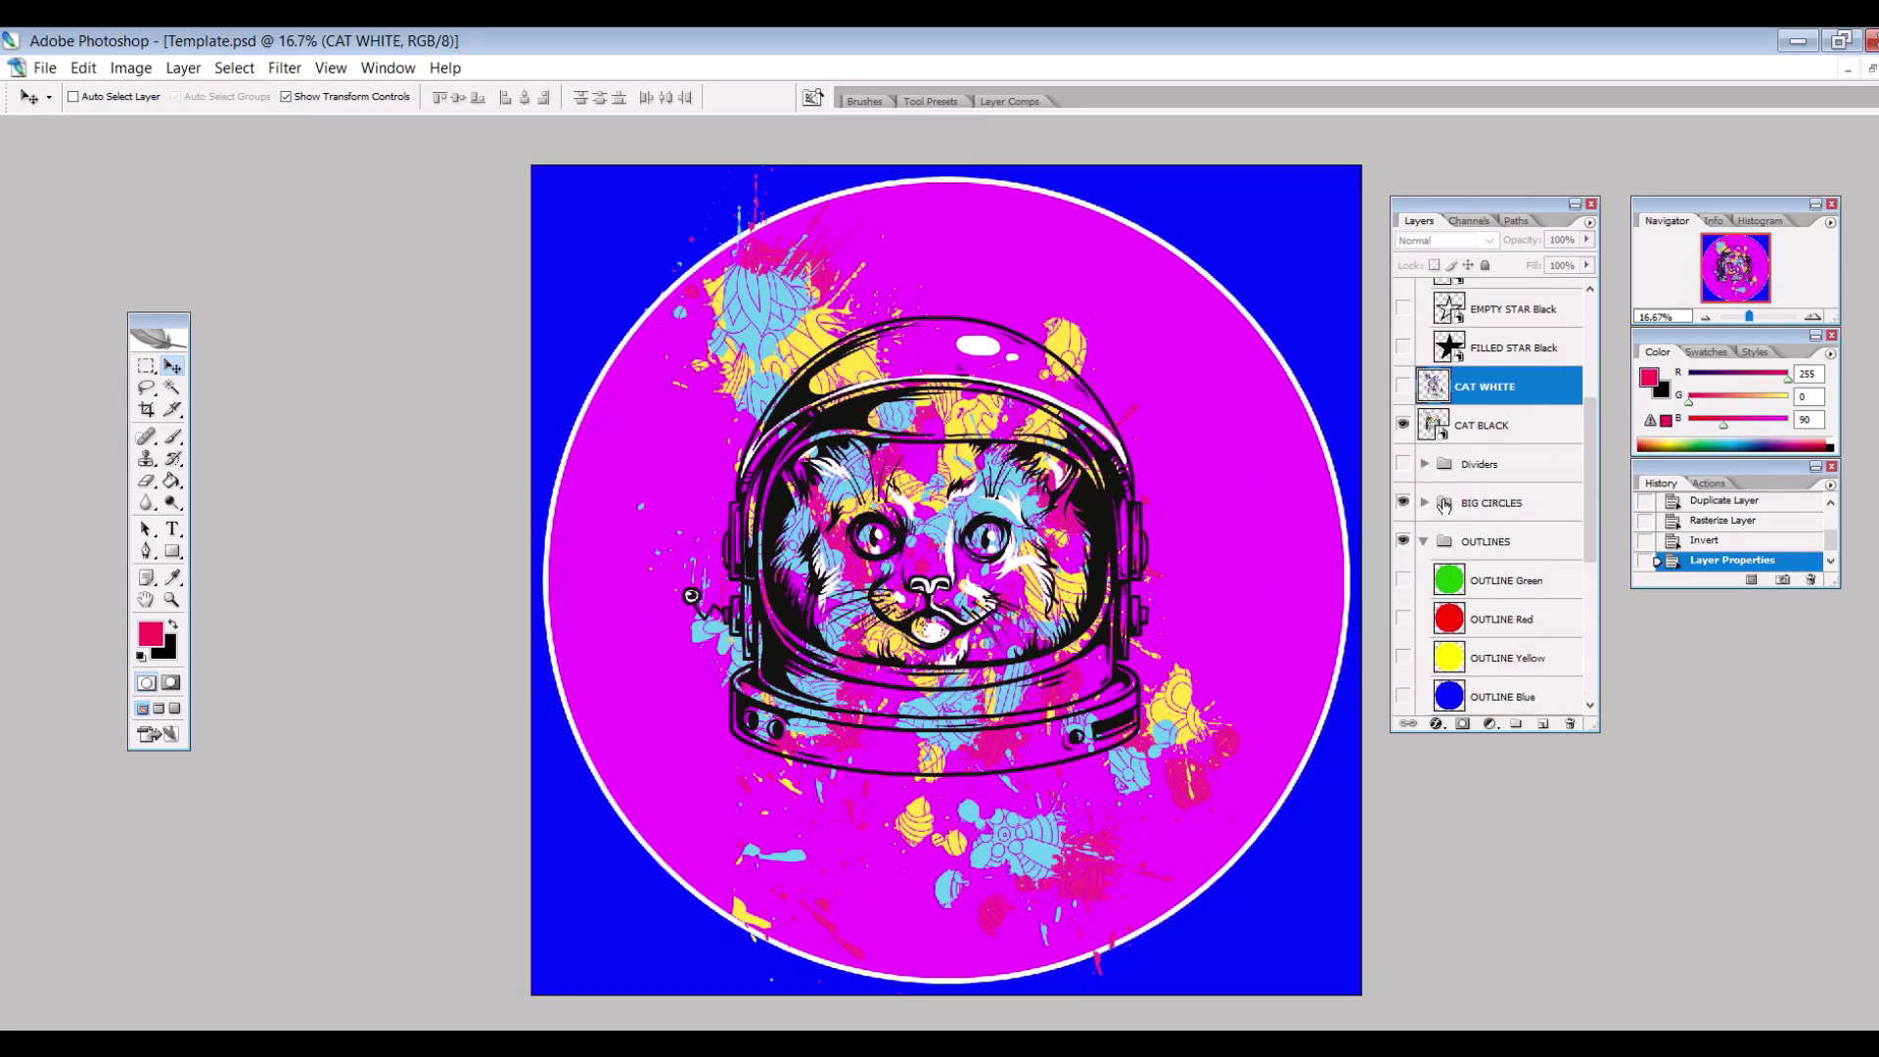
pyautogui.click(1403, 477)
pyautogui.scroll(-3, 1409, 575)
pyautogui.click(1403, 619)
pyautogui.click(1403, 502)
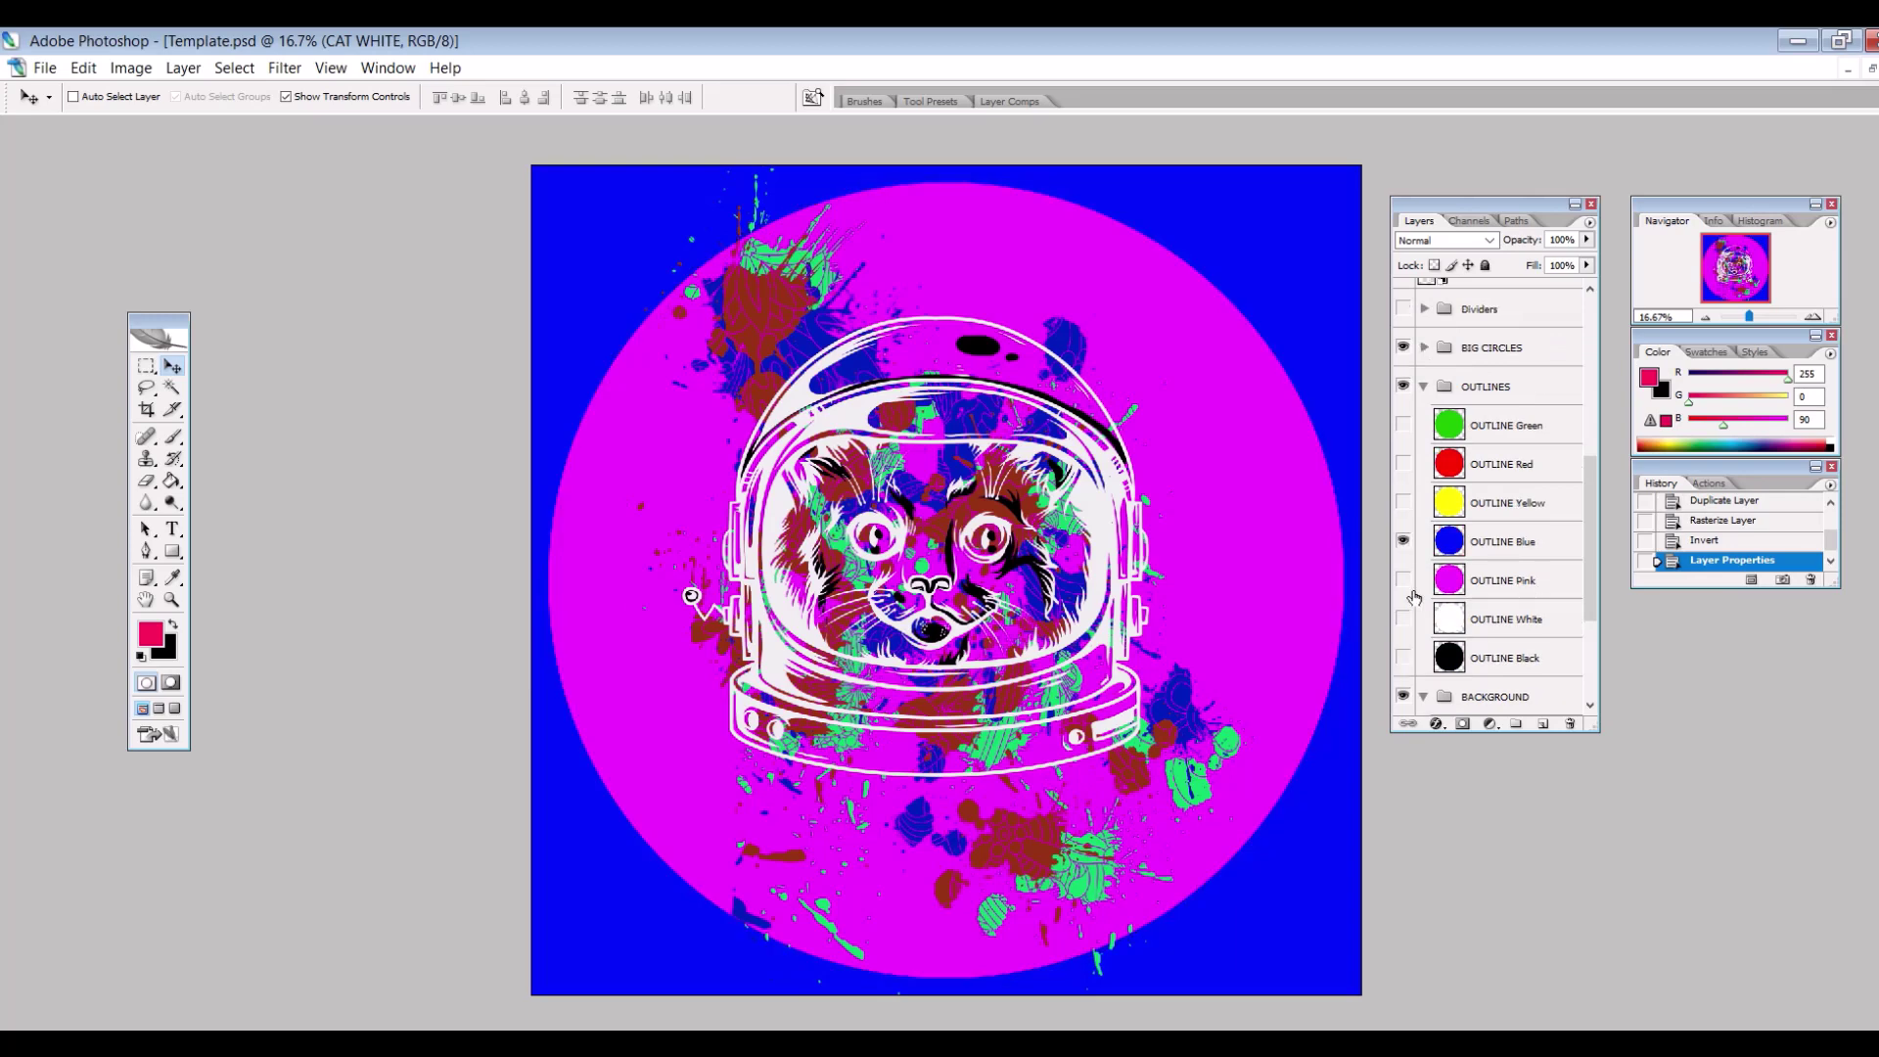
pyautogui.scroll(3, 1409, 548)
pyautogui.click(1403, 580)
# - Hide BACKGROUND Blue and swap the circle's outline for OUTLINE Yellow
pyautogui.scroll(-5, 1409, 588)
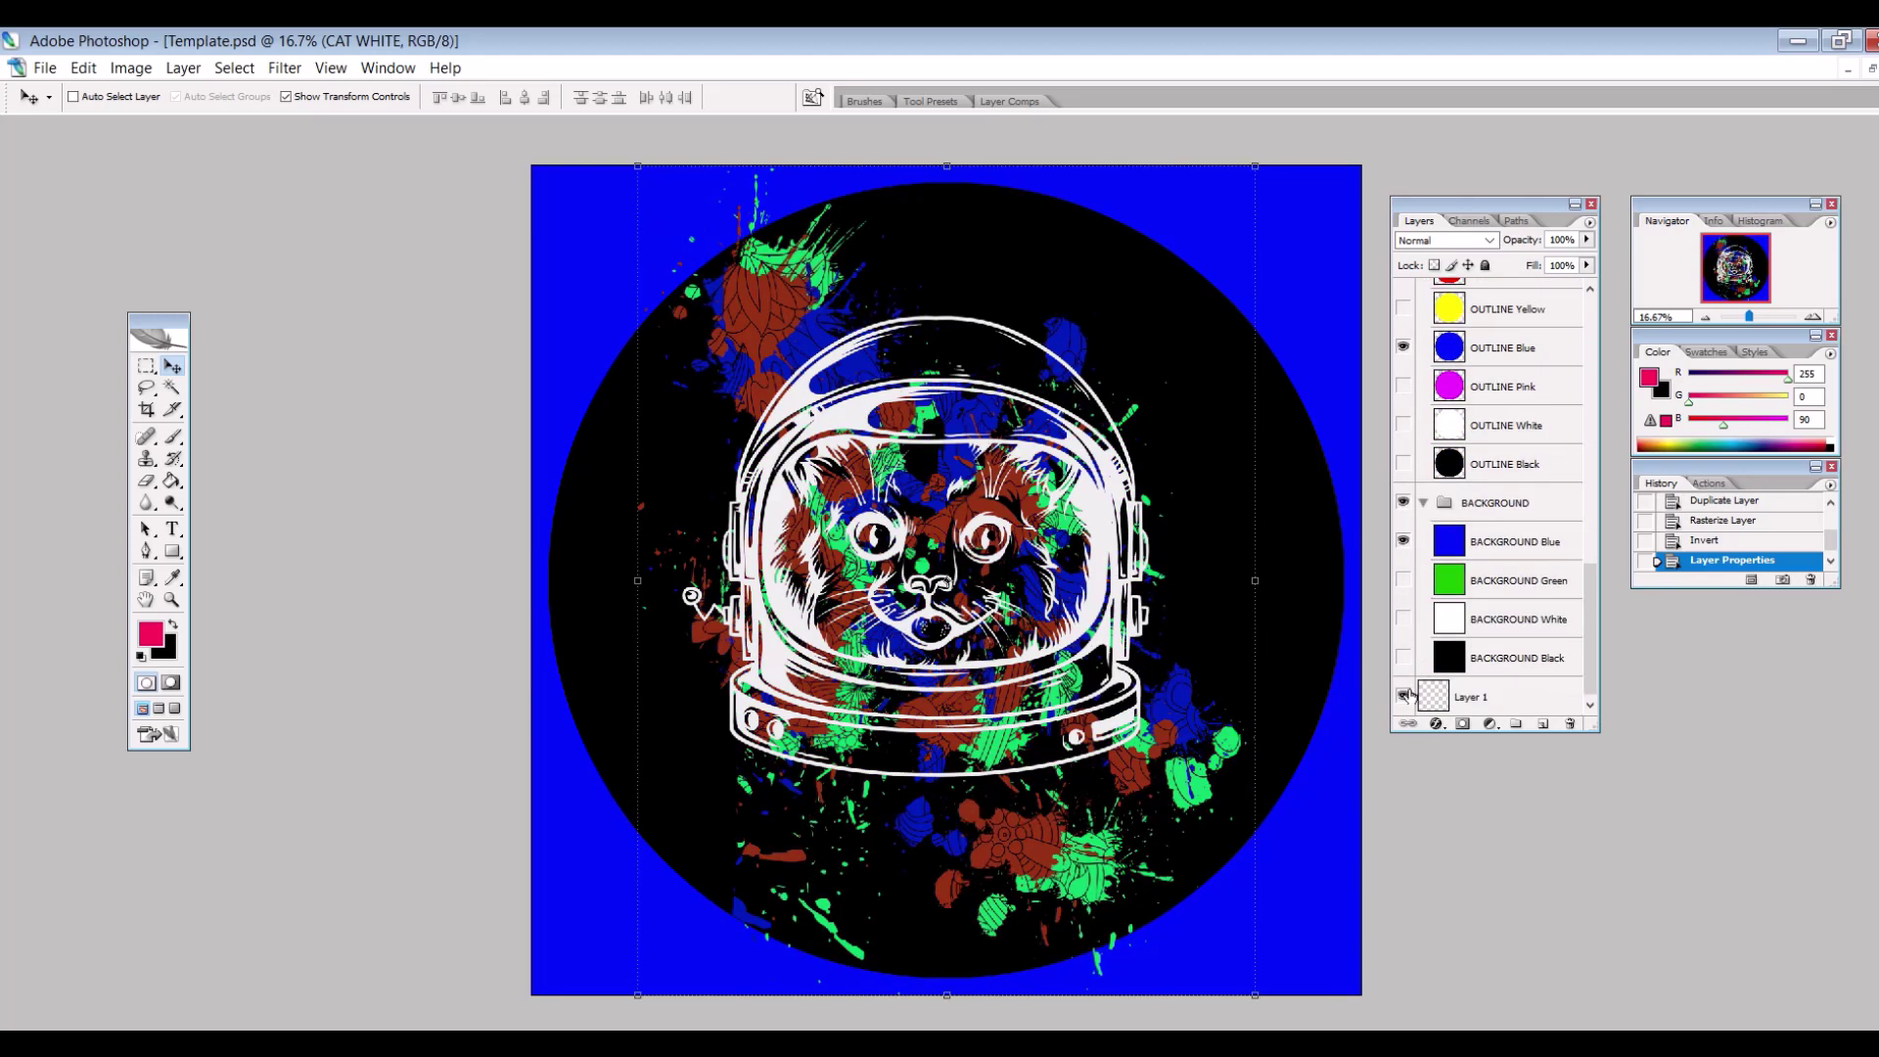
pyautogui.click(1402, 541)
pyautogui.scroll(1, 1452, 555)
pyautogui.click(1403, 347)
pyautogui.click(1402, 385)
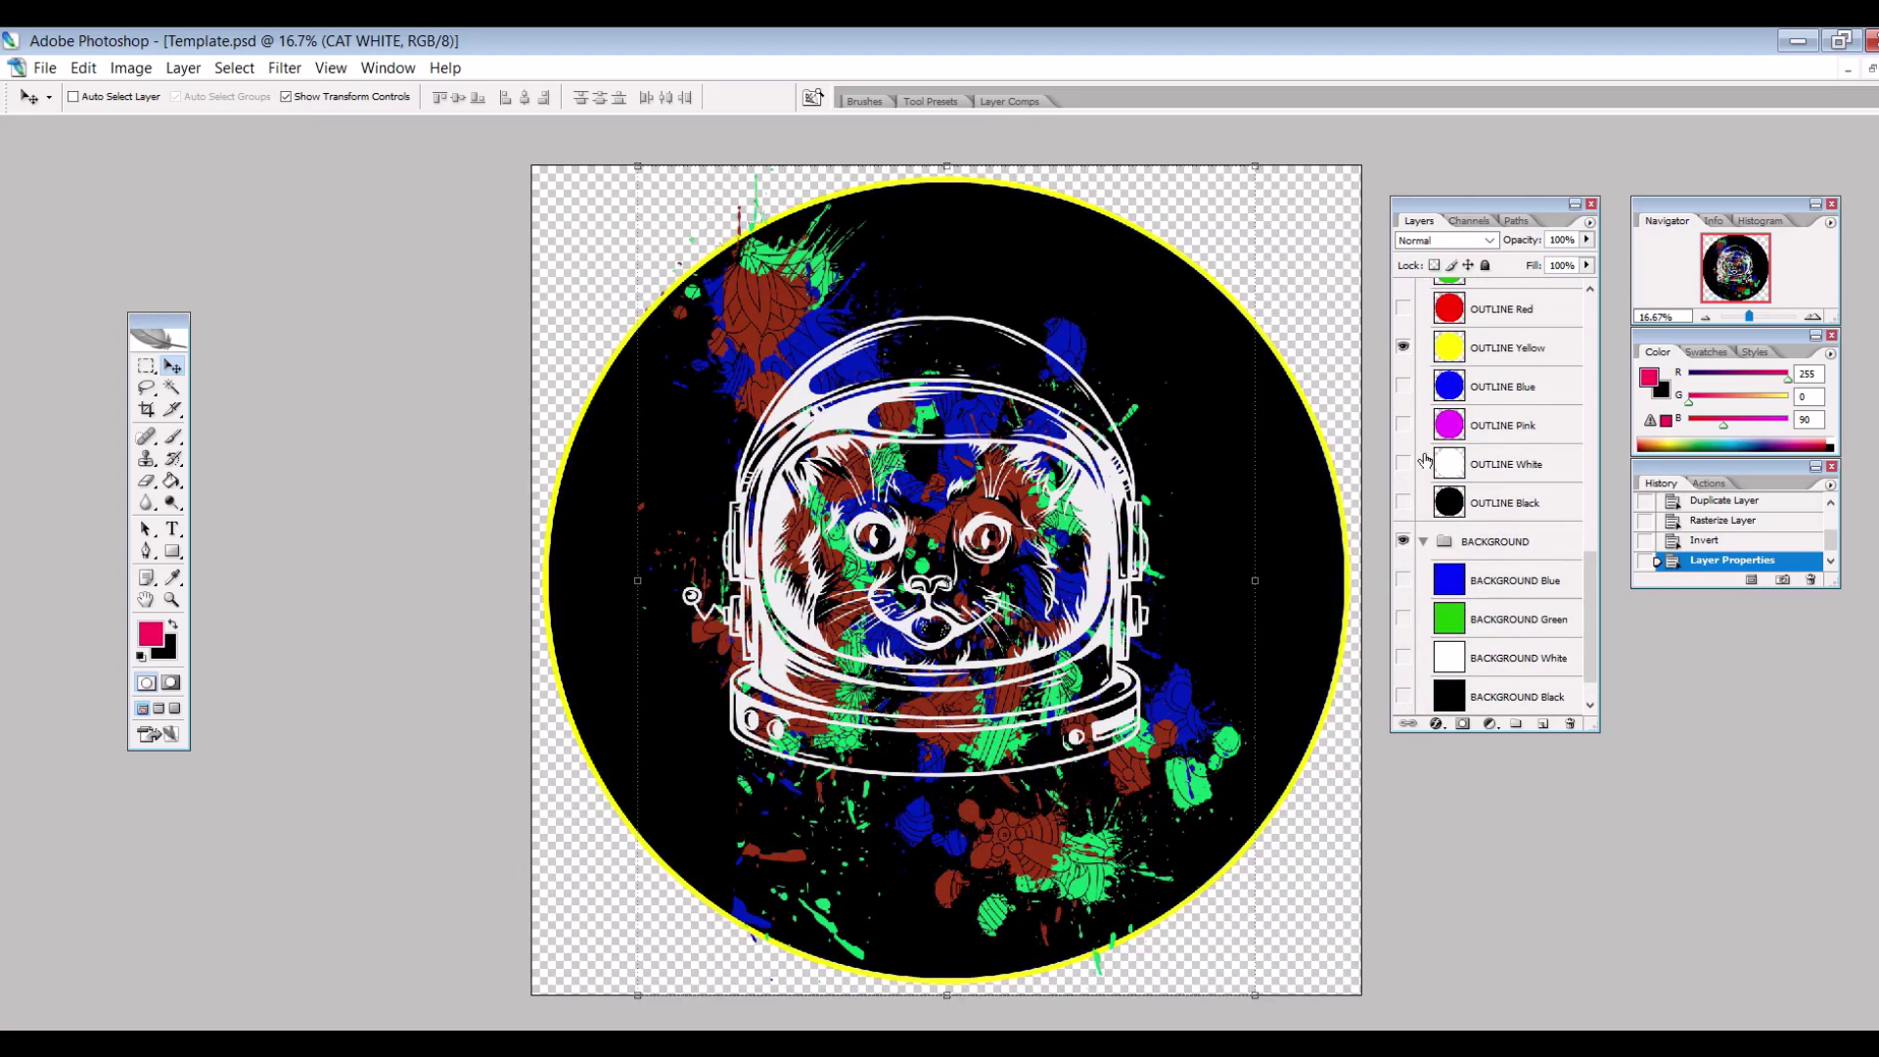
# - Show CAT BLACK instead of CAT WHITE and set the circle behind it to BIG CIRCLE Pink
pyautogui.scroll(5, 1409, 440)
pyautogui.click(1403, 424)
pyautogui.click(1403, 464)
pyautogui.scroll(-4, 1403, 464)
pyautogui.click(1402, 581)
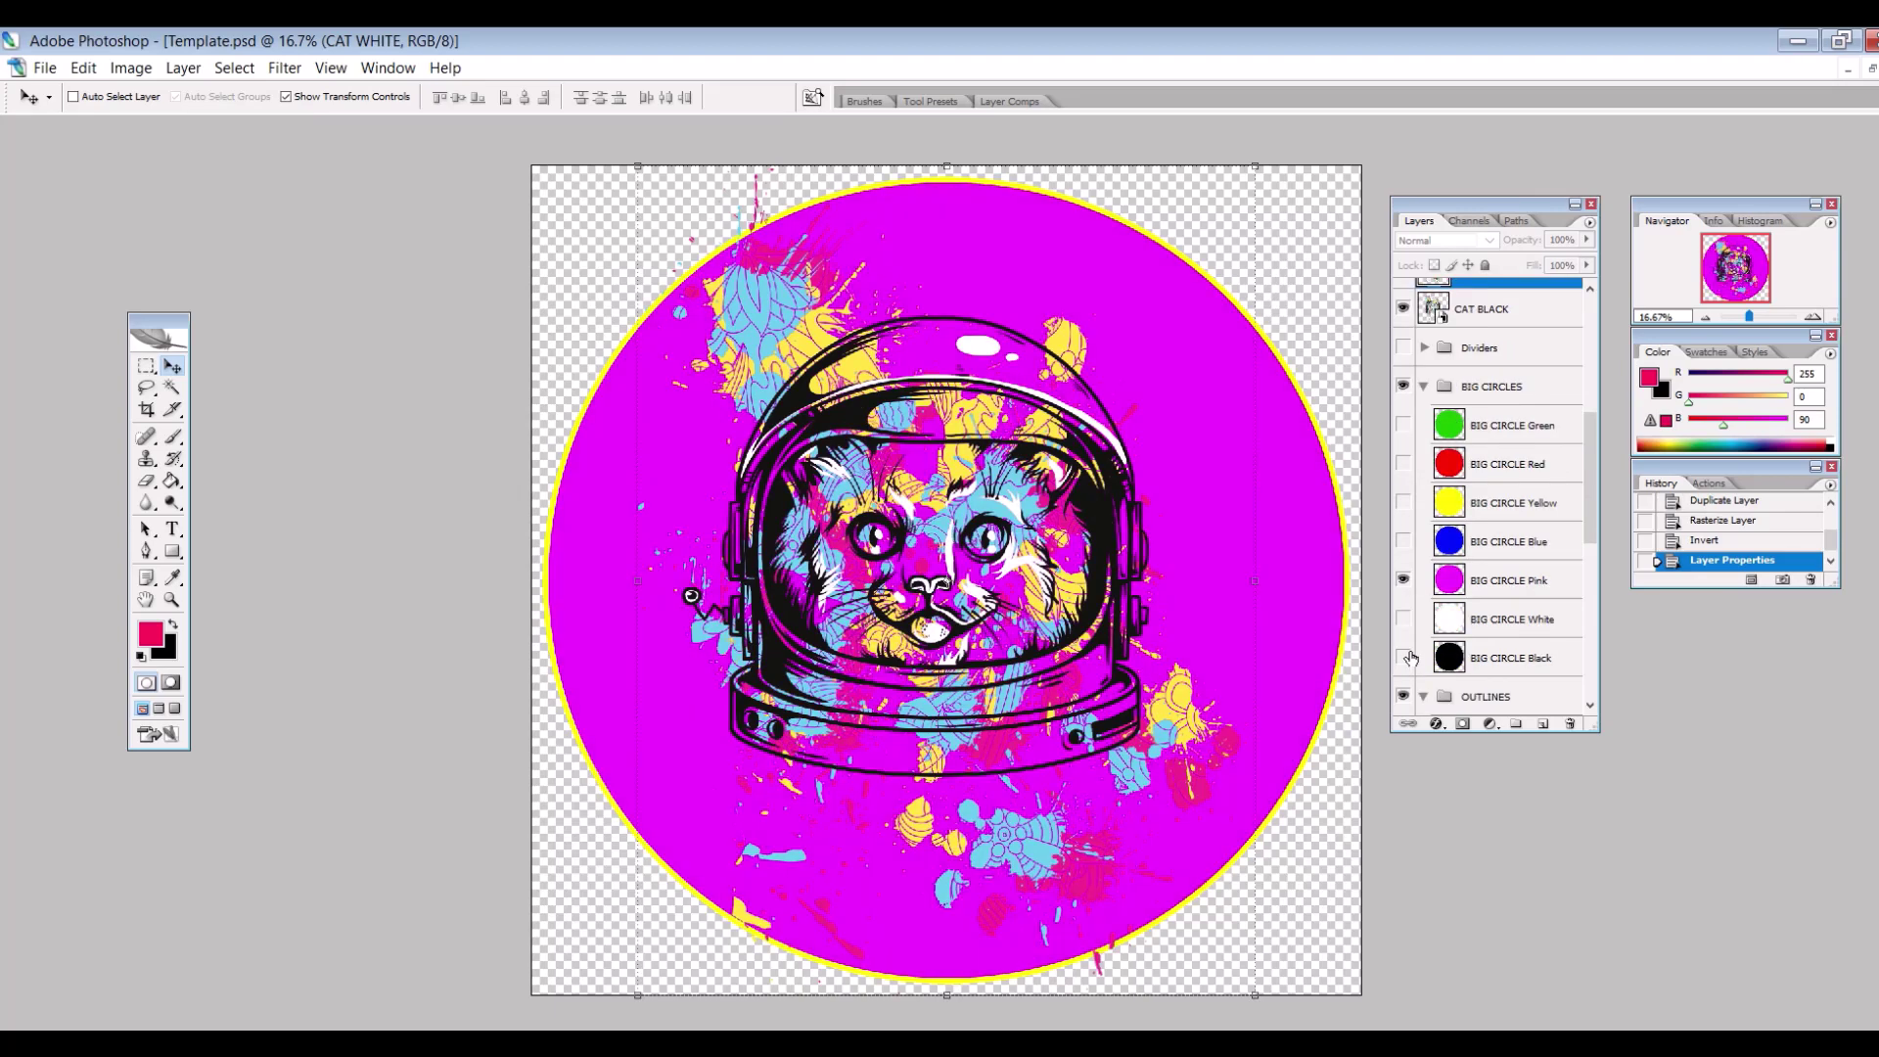
# - Hide BIG CIRCLE Pink, preview the blue and red circles, and show BIG CIRCLE Green behind the cat
pyautogui.click(1403, 580)
pyautogui.click(1402, 541)
pyautogui.click(1402, 542)
pyautogui.click(1403, 463)
pyautogui.click(1402, 464)
pyautogui.click(1403, 425)
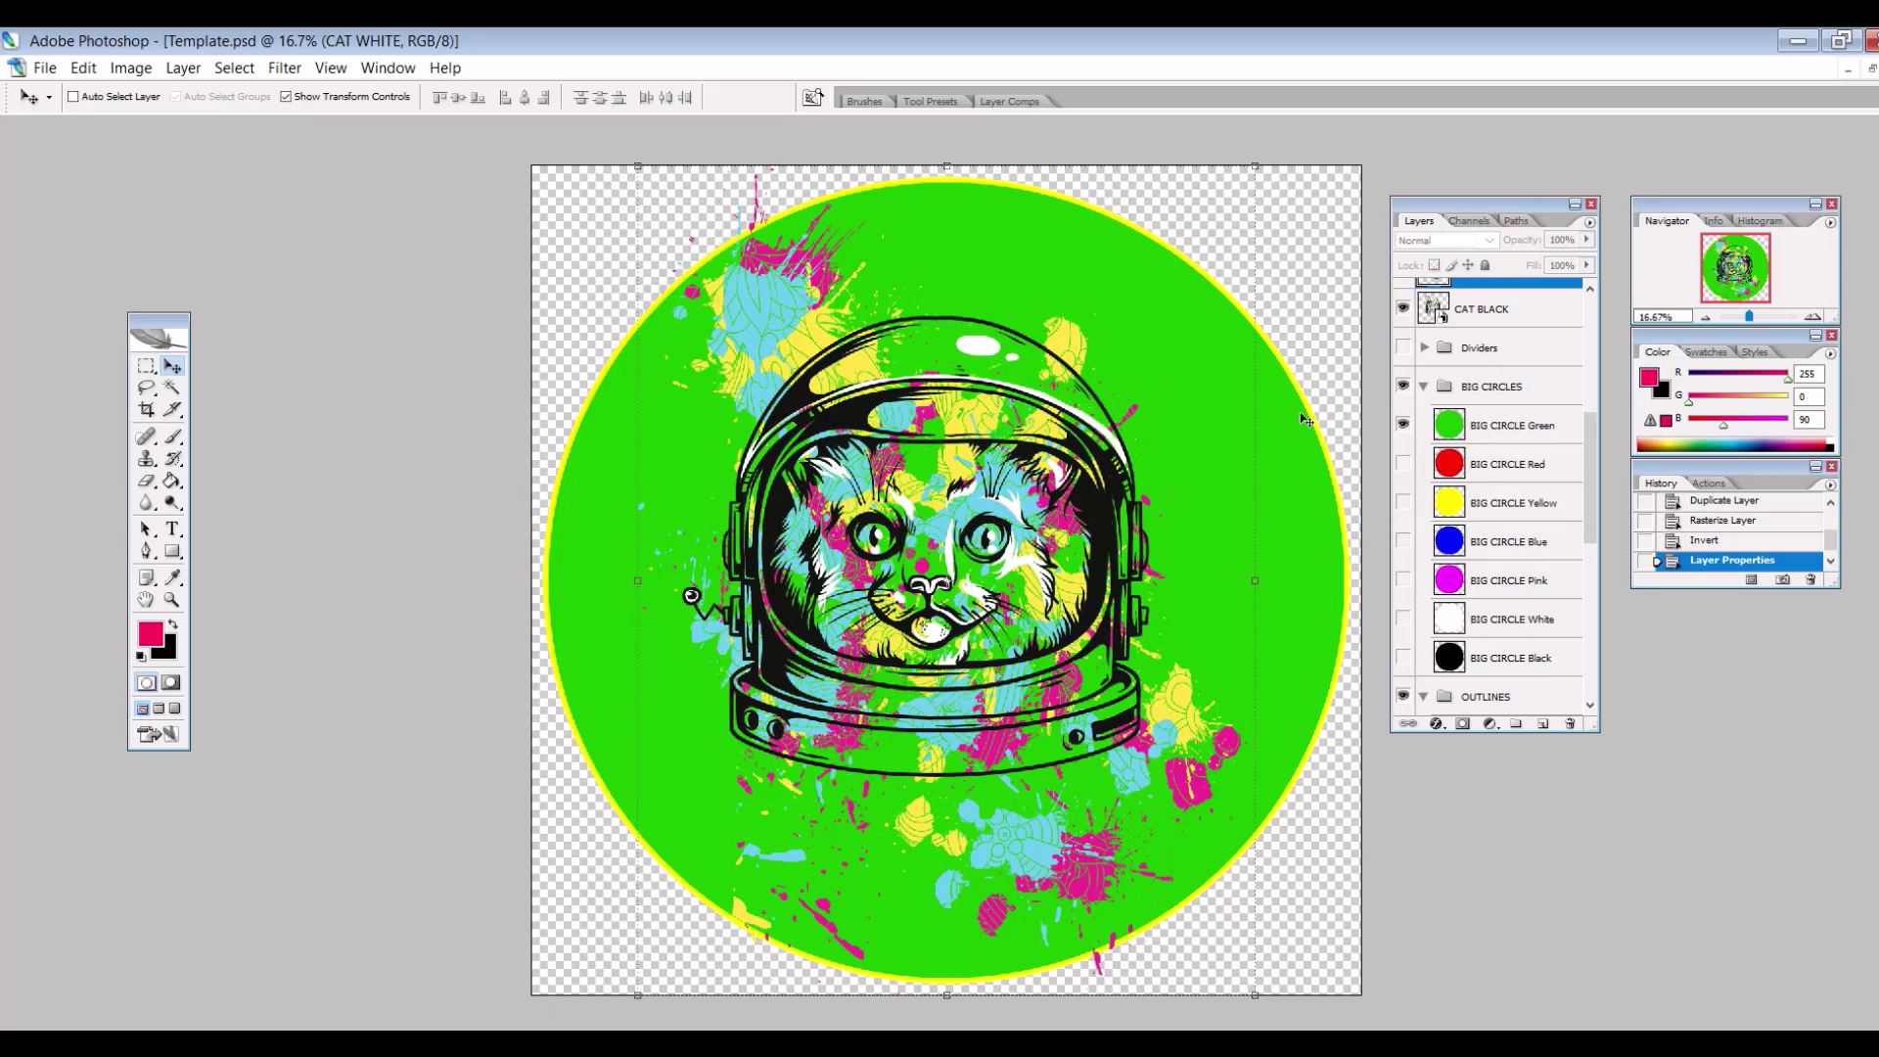
# - Show the Crayon Heart RED layer and scale it to about 21% near the circle's upper right edge
pyautogui.scroll(3, 1487, 490)
pyautogui.scroll(-1, 1488, 489)
pyautogui.click(1402, 413)
pyautogui.click(1498, 415)
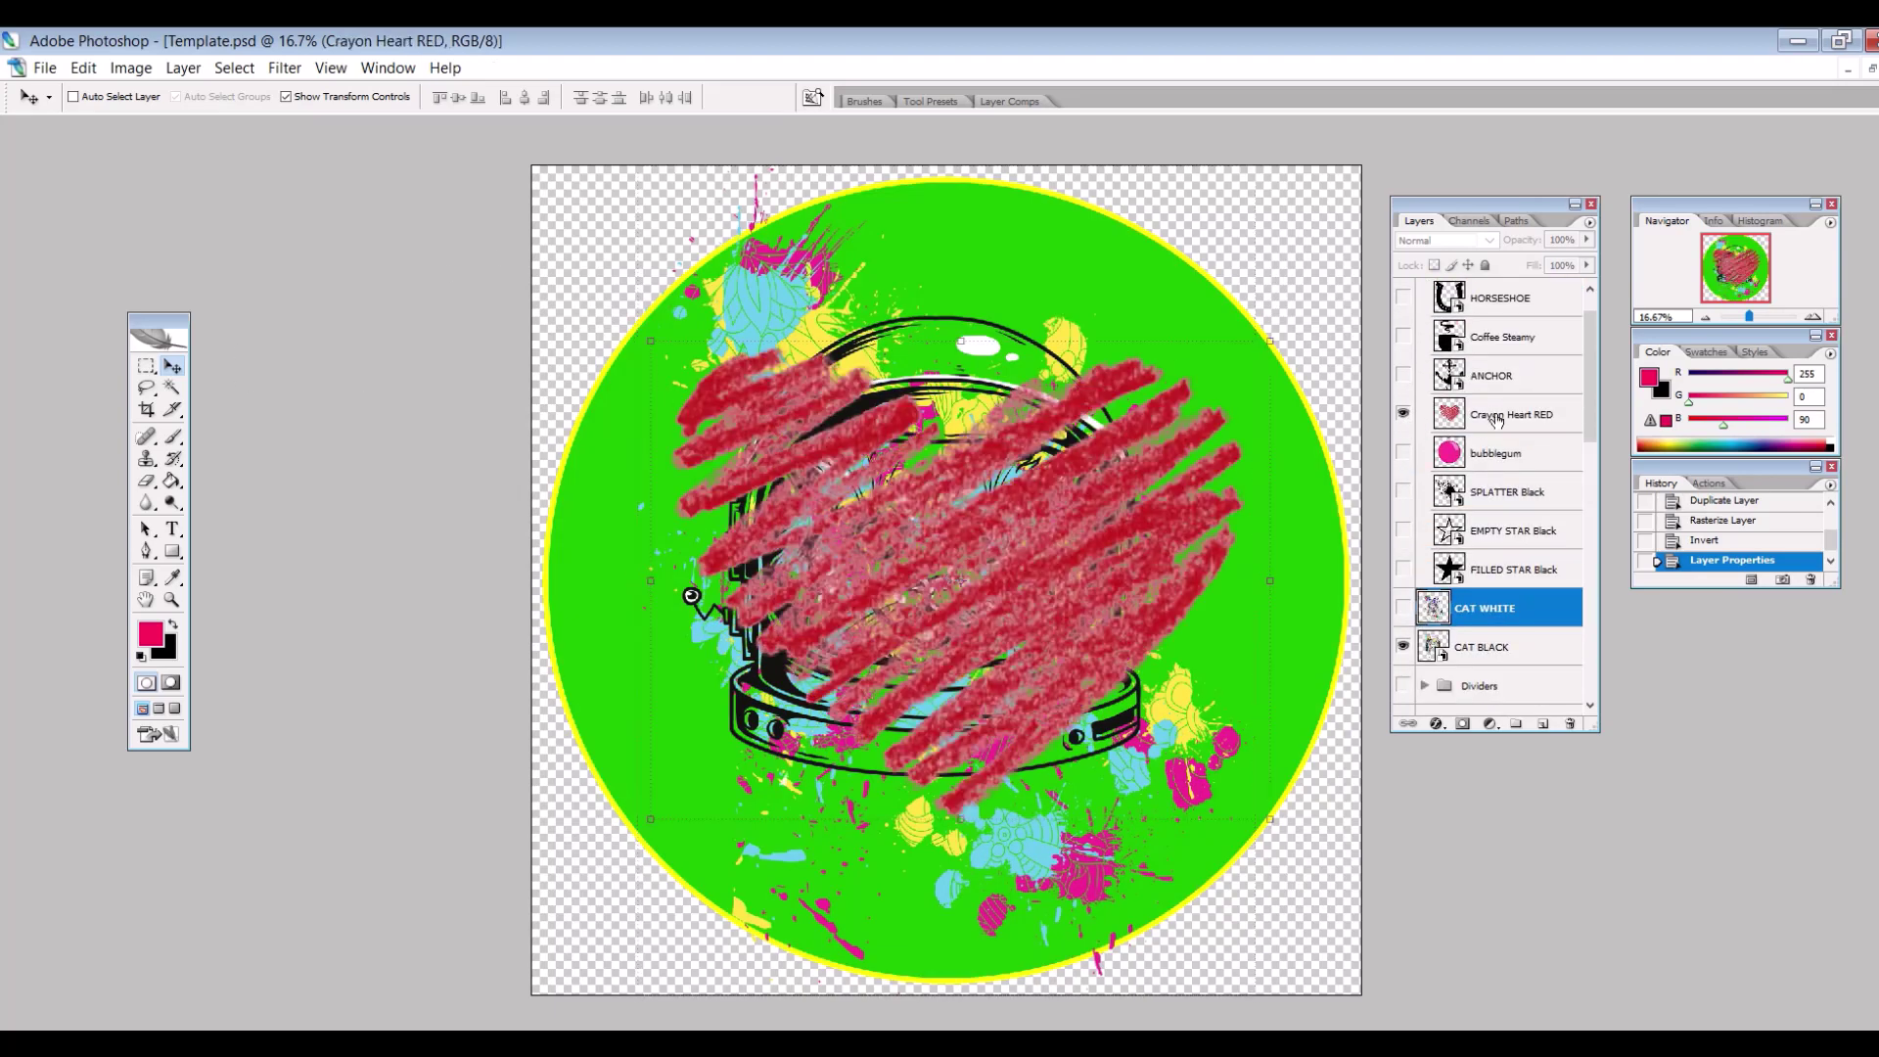
pyautogui.hotkey('ctrl', 't')
pyautogui.moveTo(676, 354); pyautogui.dragTo(1185, 294)
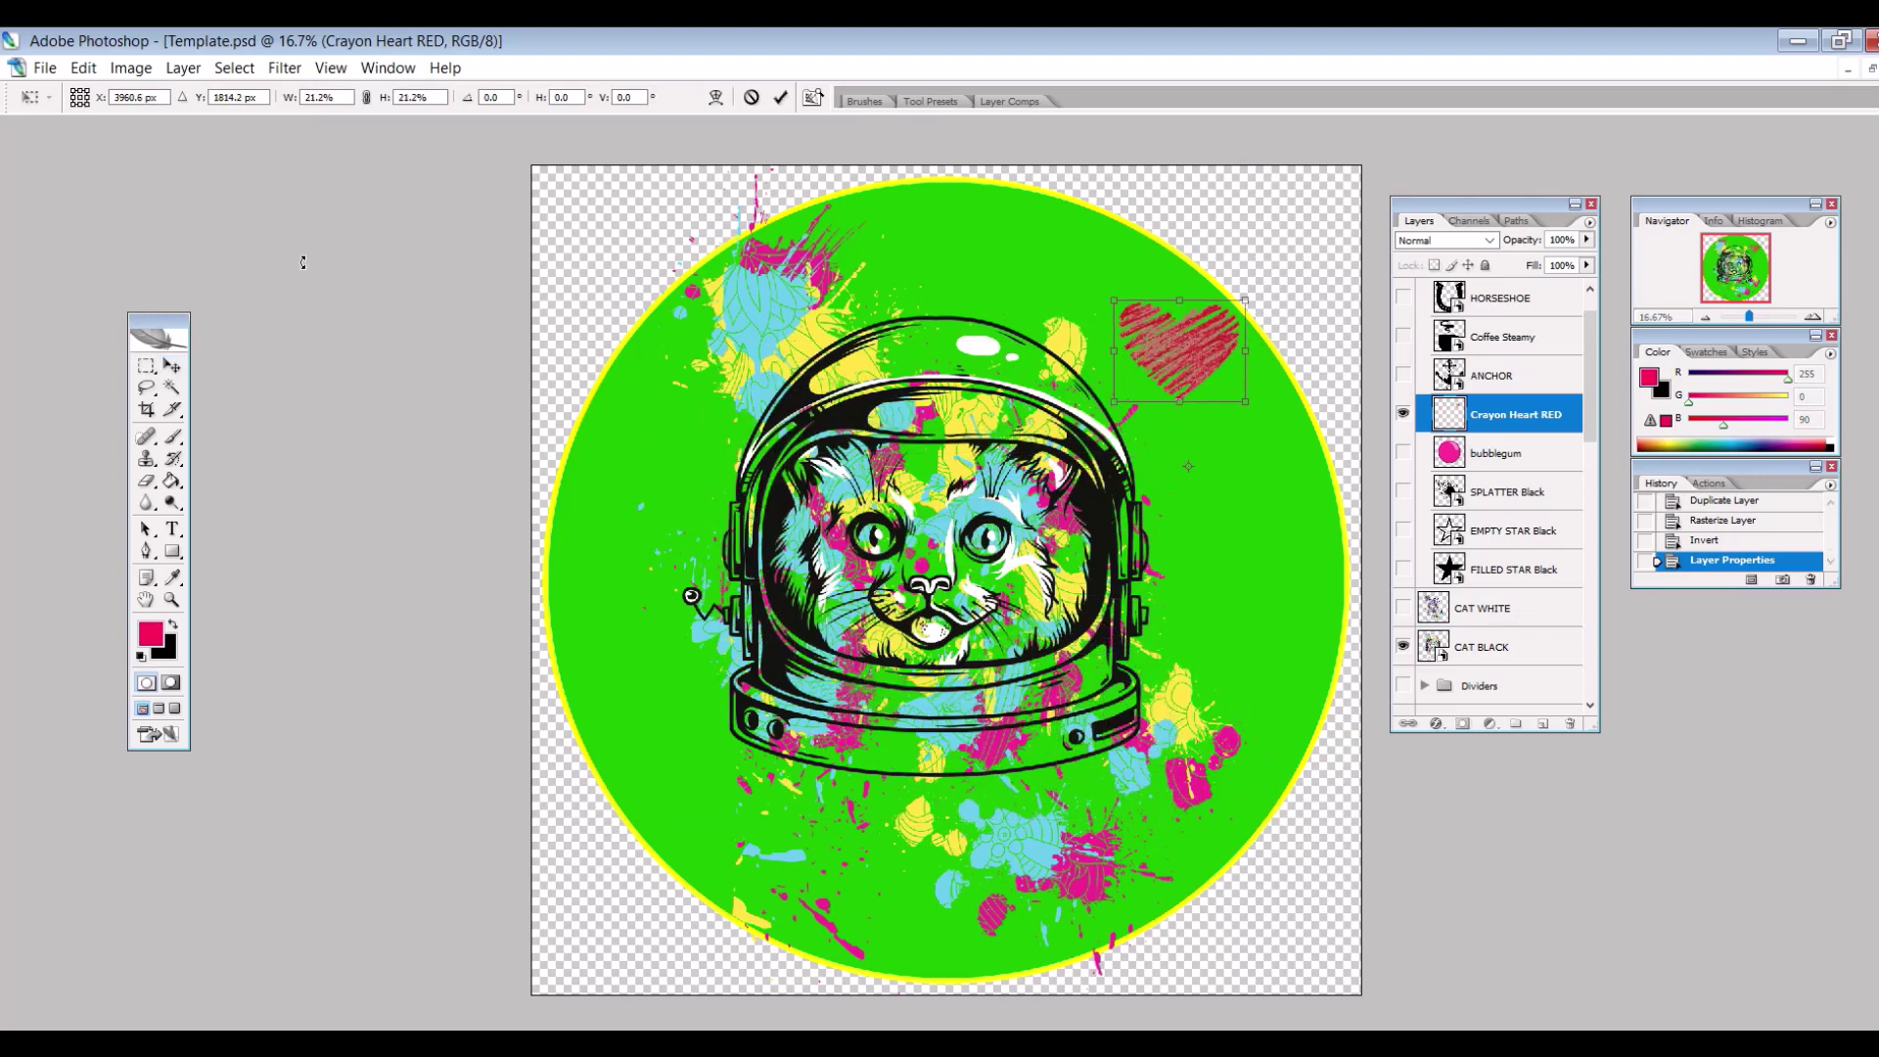
pyautogui.press('Return')
# - Place four copies of the small crayon heart down both sides of the cat
pyautogui.moveTo(1175, 428); pyautogui.dragTo(1210, 521)
pyautogui.moveTo(1211, 521); pyautogui.dragTo(636, 544)
pyautogui.moveTo(635, 544); pyautogui.dragTo(657, 841)
pyautogui.press('m')
# - Replace the crayon hearts with the bubblegum layer, shrunk and placed over the cat's mouth
pyautogui.moveTo(1403, 414); pyautogui.dragTo(1404, 569)
pyautogui.click(1404, 608)
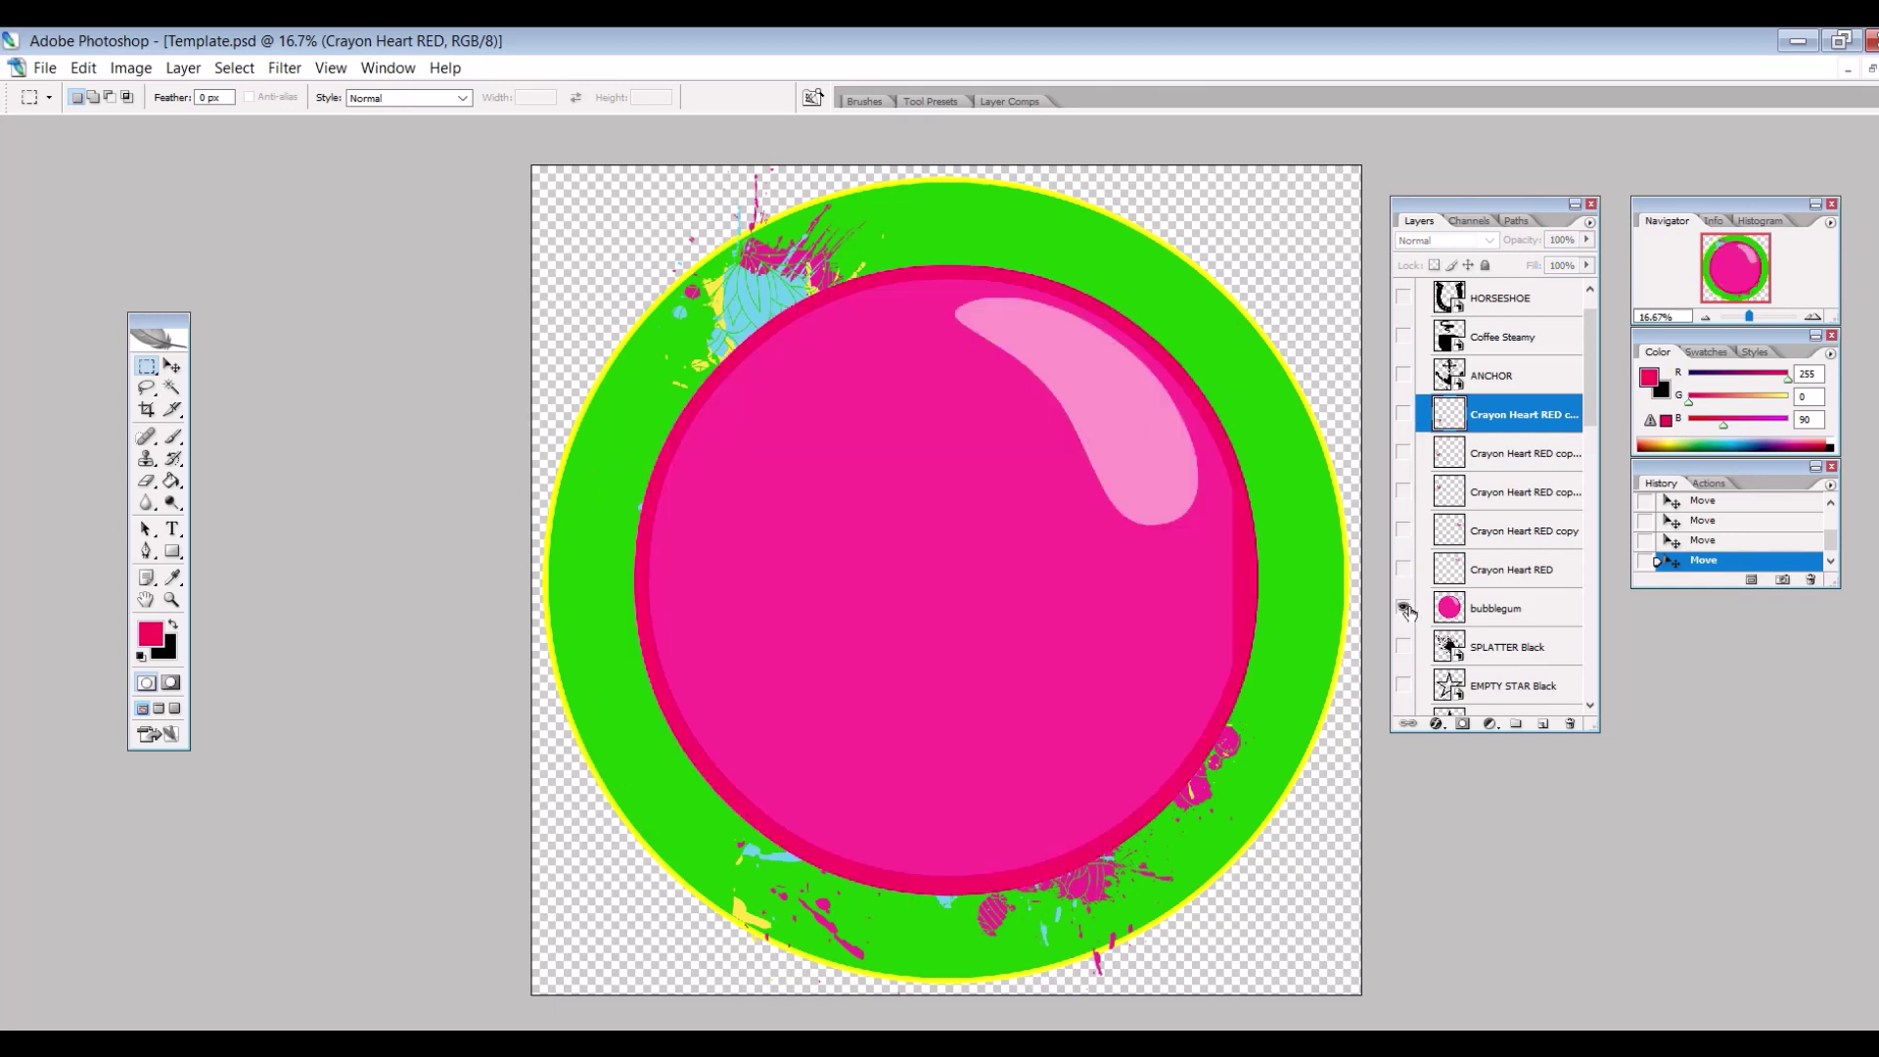
pyautogui.click(1497, 608)
pyautogui.hotkey('ctrl', 't')
pyautogui.moveTo(702, 337); pyautogui.dragTo(1125, 729)
pyautogui.moveTo(1188, 784); pyautogui.dragTo(915, 622)
pyautogui.press('v')
pyautogui.press('Return')
# - Replace the bubblegum with the FILLED STAR Black layer and shrink it to a small star beside the cat
pyautogui.scroll(-3, 1498, 489)
pyautogui.click(1404, 491)
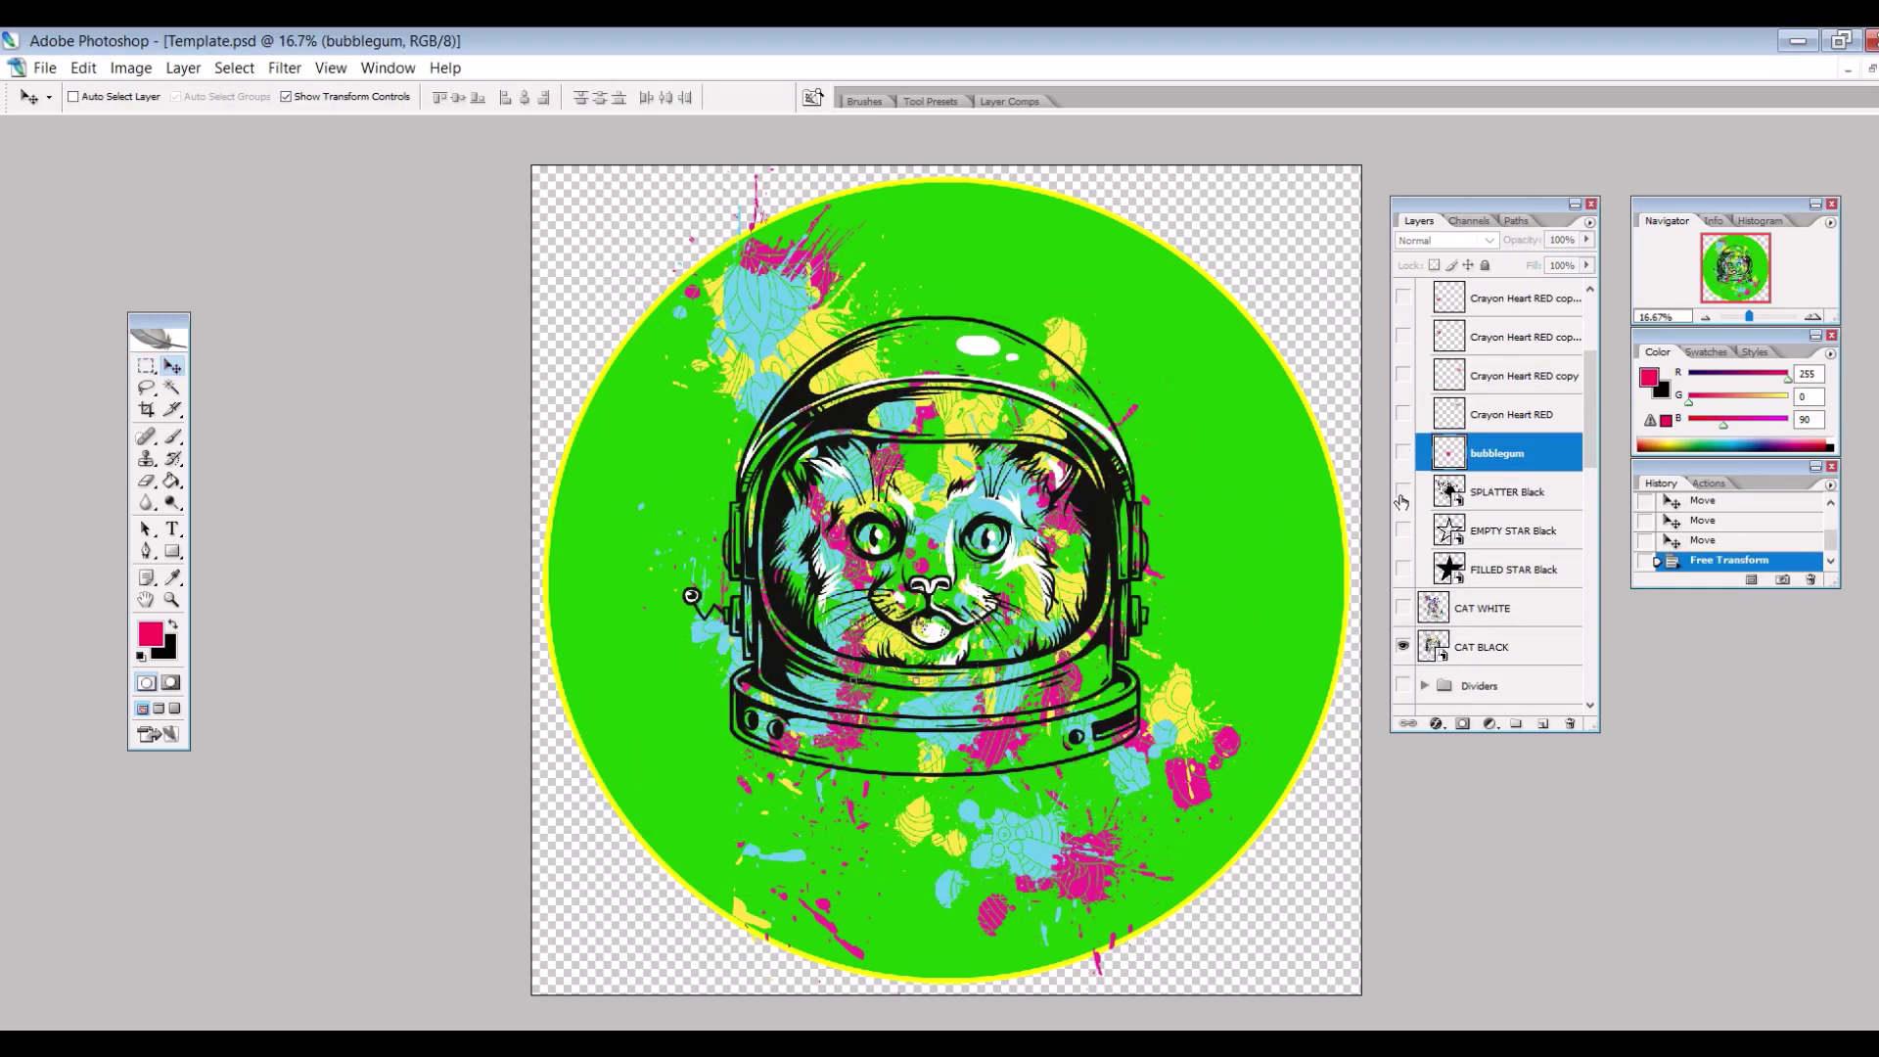
pyautogui.click(1404, 608)
pyautogui.click(1517, 608)
pyautogui.hotkey('ctrl', 't')
pyautogui.moveTo(559, 195); pyautogui.dragTo(1227, 830)
pyautogui.press('Return')
# - Place five copies of the black star so that three stars flank each side of the helmet
pyautogui.moveTo(1290, 891); pyautogui.dragTo(1255, 617)
pyautogui.moveTo(1255, 616); pyautogui.dragTo(665, 480)
pyautogui.moveTo(666, 480); pyautogui.dragTo(626, 597)
pyautogui.moveTo(627, 597); pyautogui.dragTo(660, 756)
pyautogui.press('m')
# - Hide BIG CIRCLE Green and try the red, blue, pink and yellow big circles behind the cat and stars
pyautogui.scroll(-5, 1507, 490)
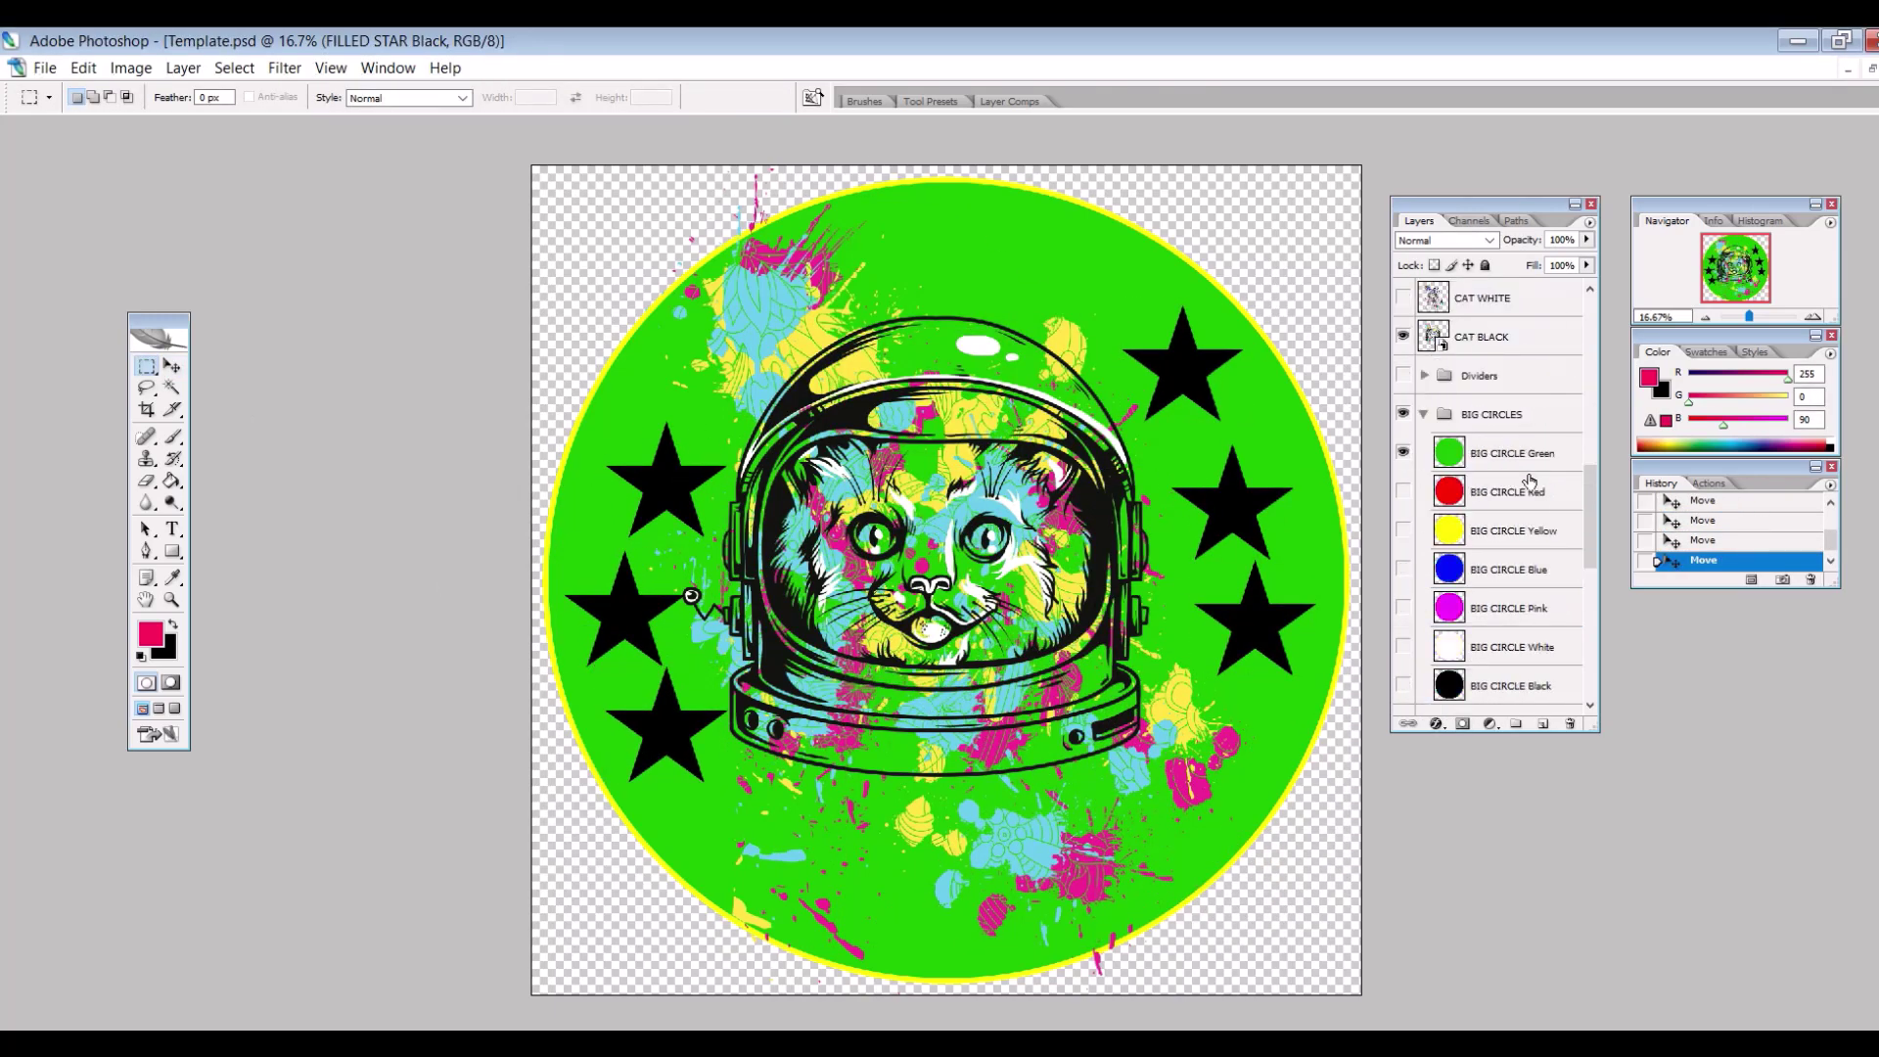
pyautogui.click(1403, 452)
pyautogui.click(1404, 492)
pyautogui.click(1403, 491)
pyautogui.click(1403, 568)
pyautogui.click(1403, 568)
pyautogui.click(1404, 608)
pyautogui.click(1403, 608)
pyautogui.click(1404, 530)
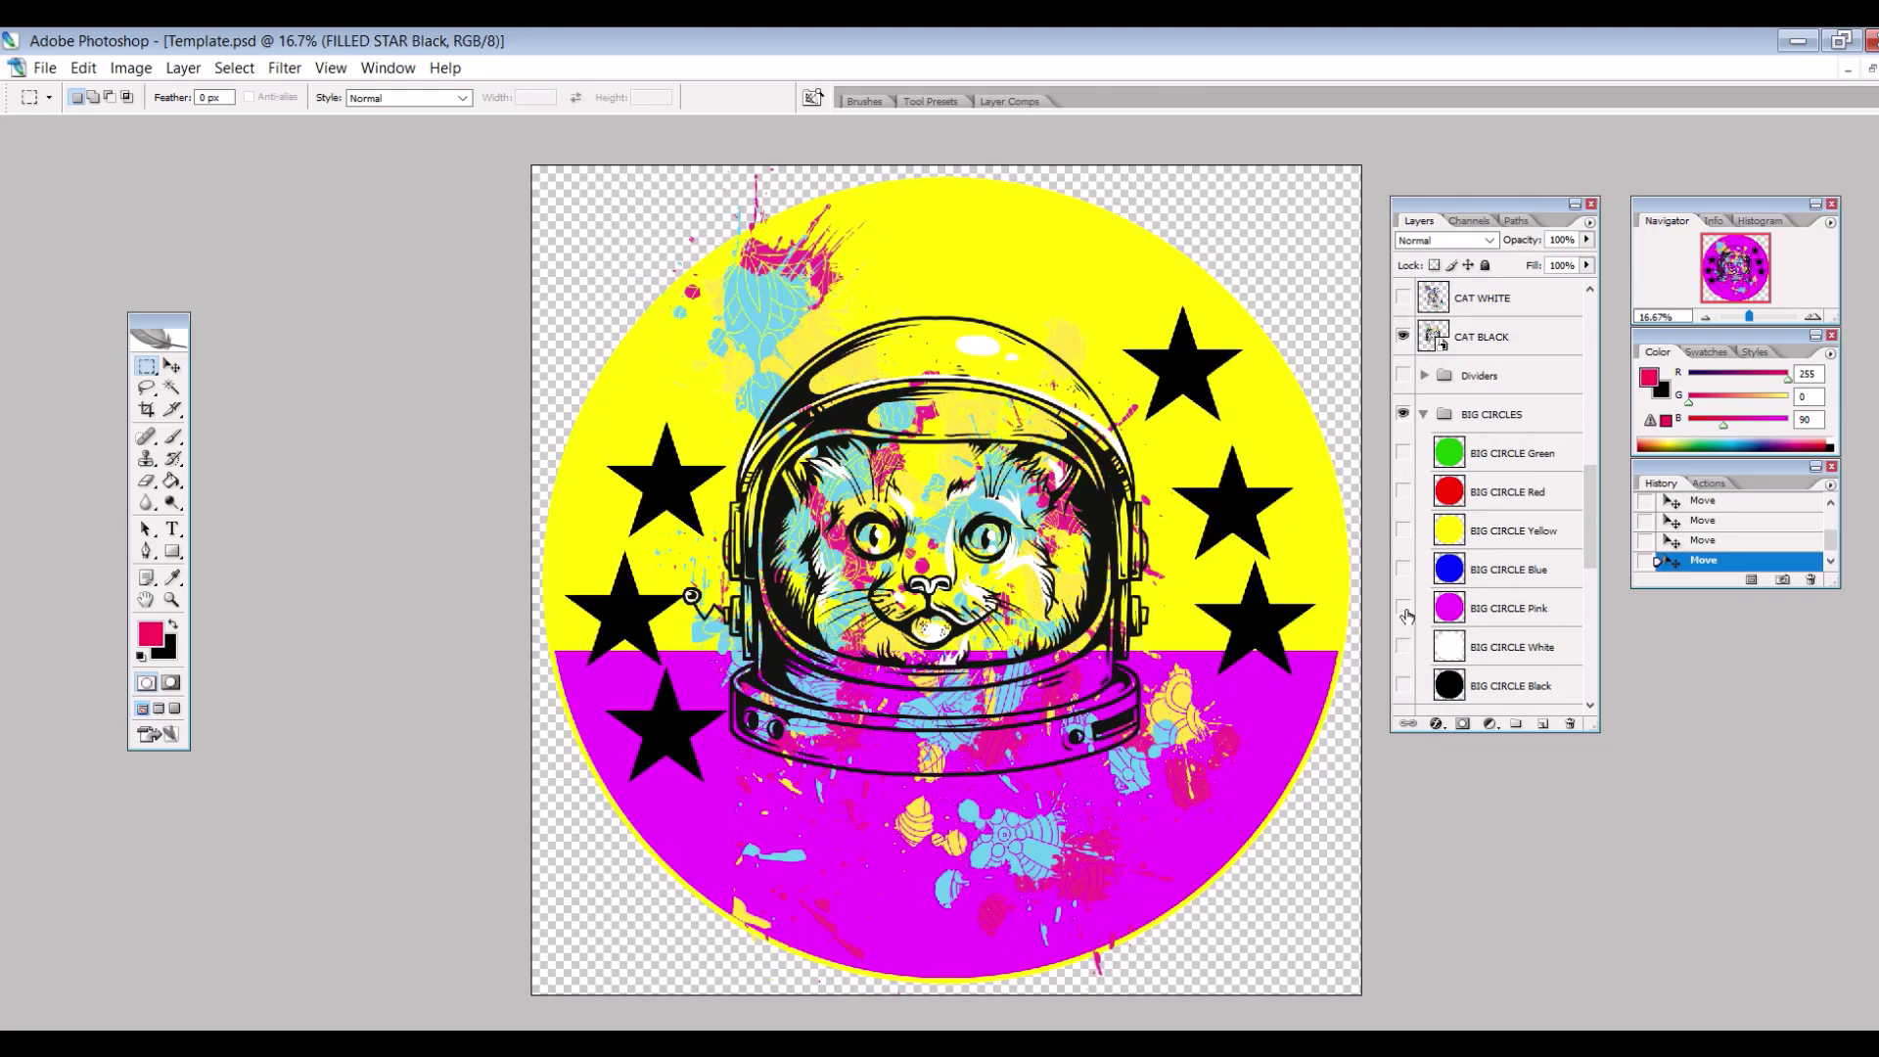